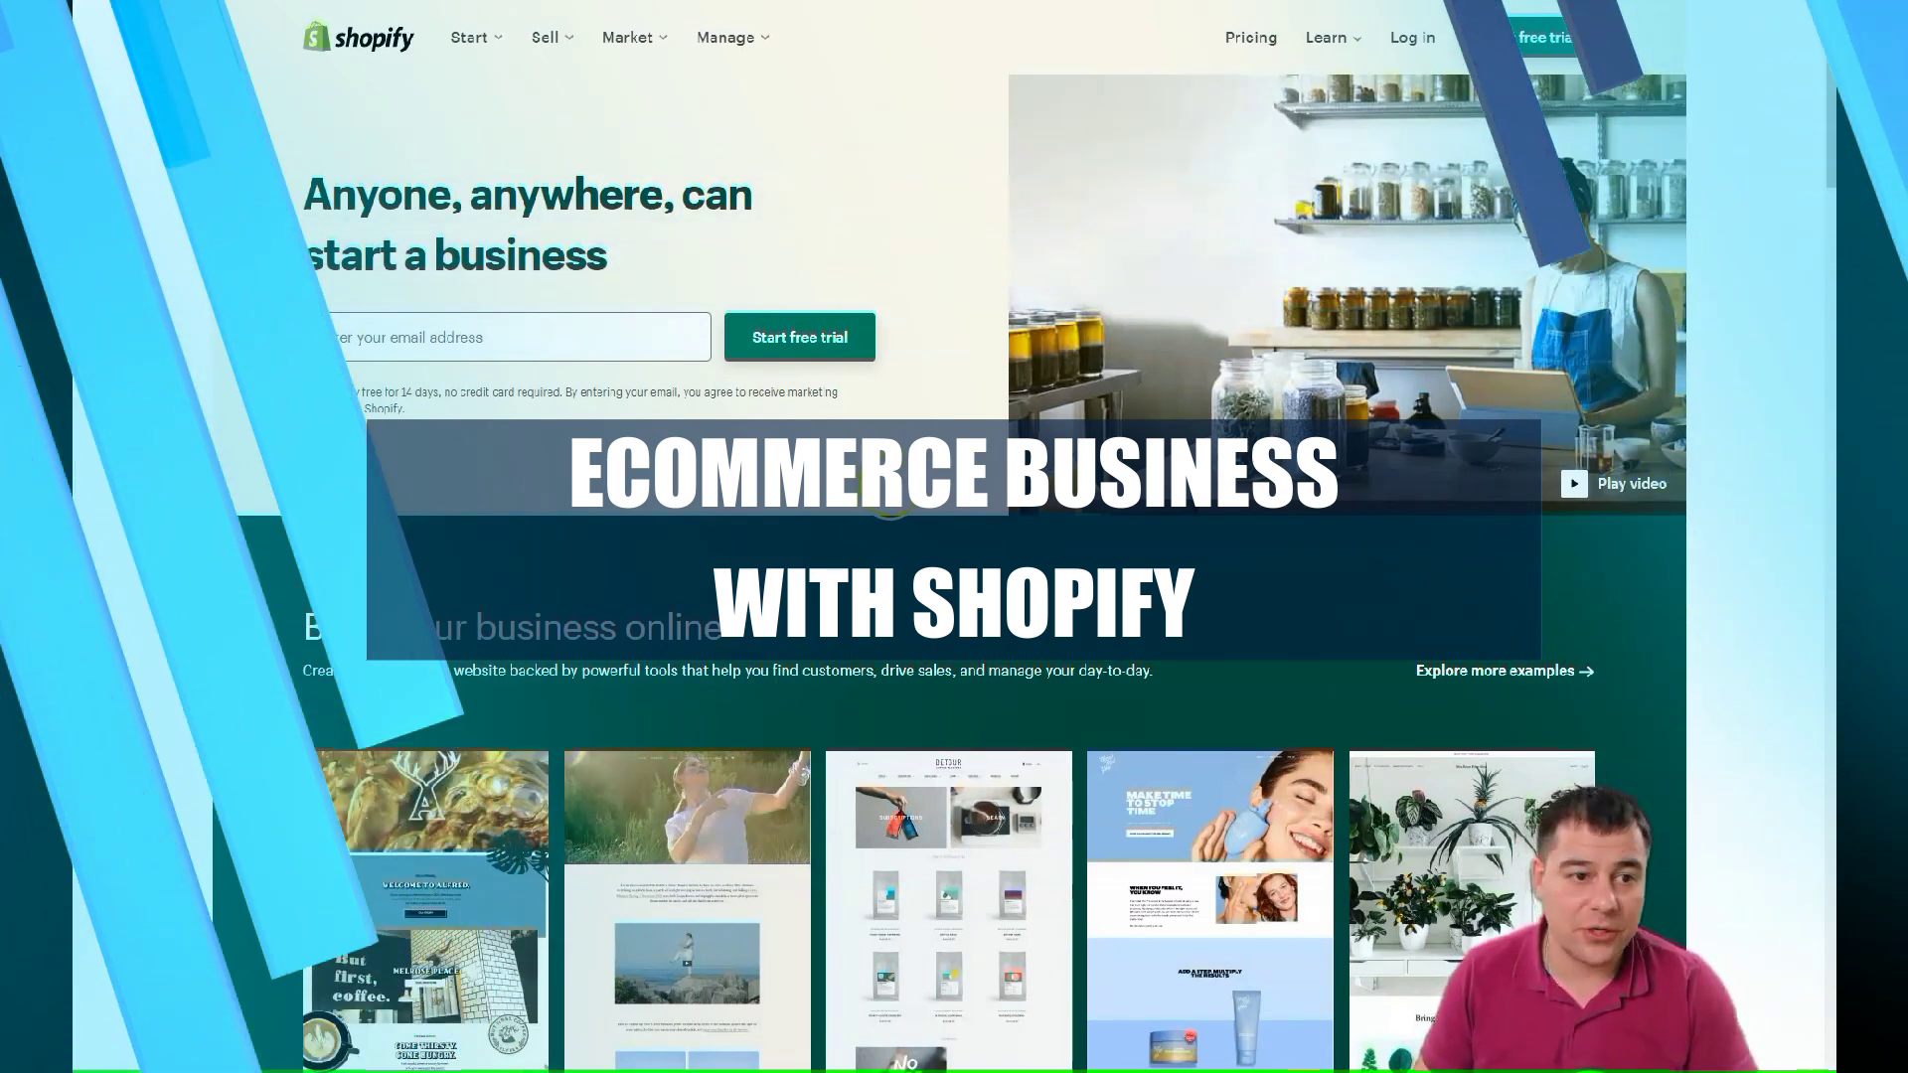
- Look through the Shopify homepage, from the store examples and selling features down to the footer and back
{"action": "scroll", "coordinate": [890, 485], "scroll_direction": "down", "scroll_amount": 7}
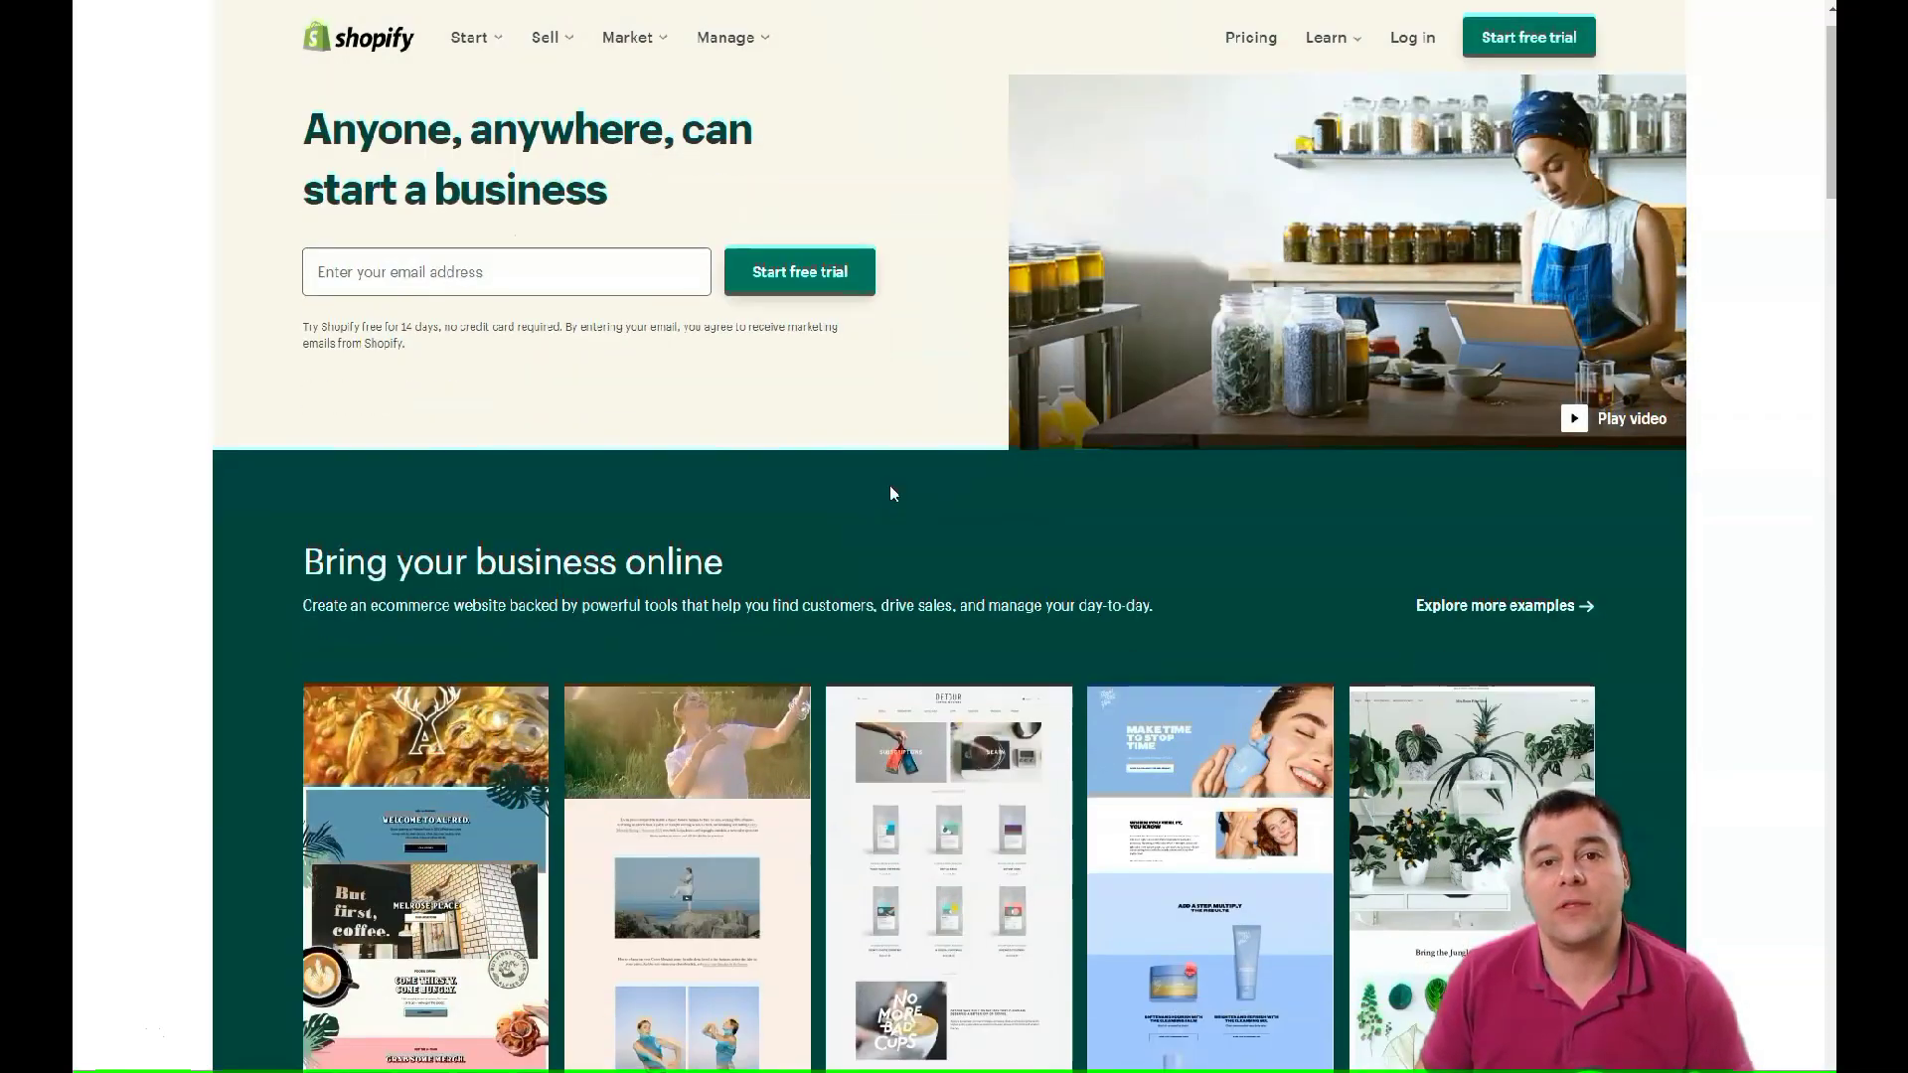
{"action": "scroll", "coordinate": [890, 487], "scroll_direction": "down", "scroll_amount": 8}
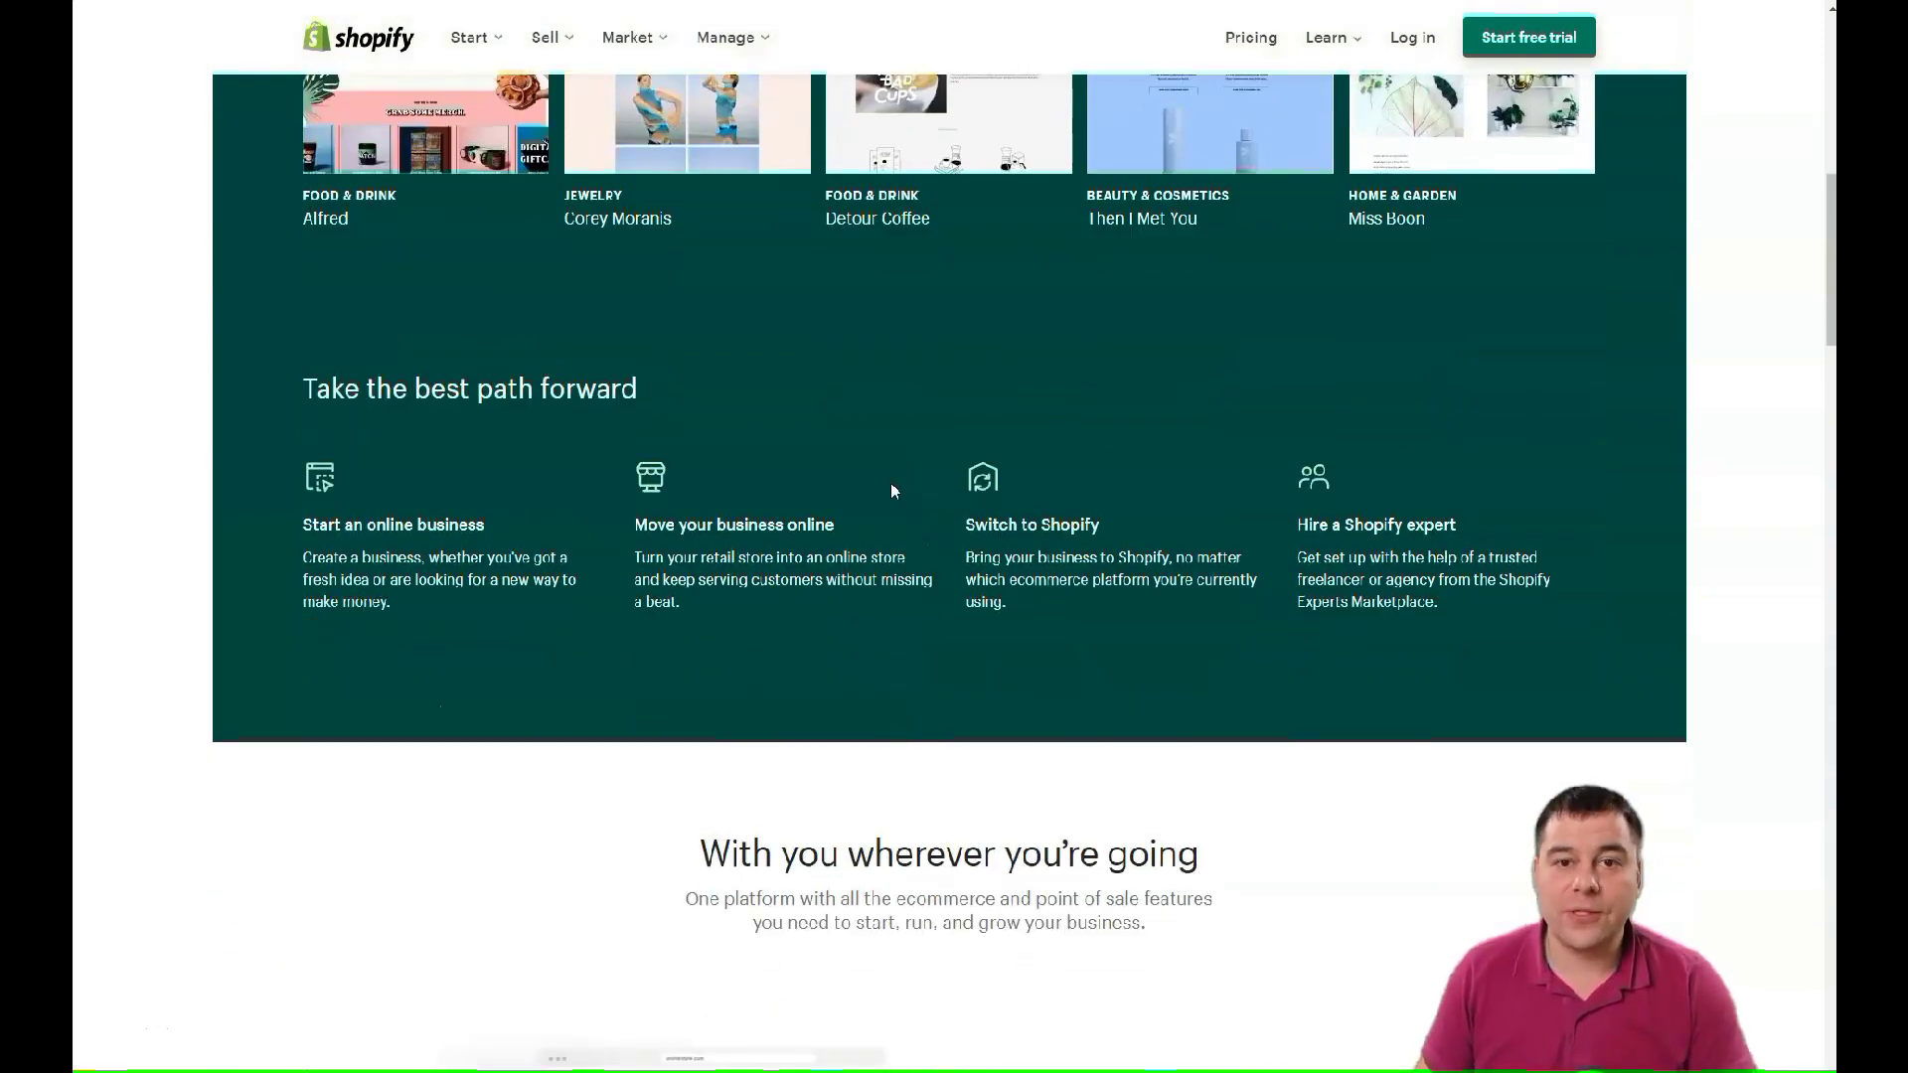
{"action": "scroll", "coordinate": [891, 487], "scroll_direction": "down", "scroll_amount": 2}
{"action": "scroll", "coordinate": [891, 482], "scroll_direction": "down", "scroll_amount": 12}
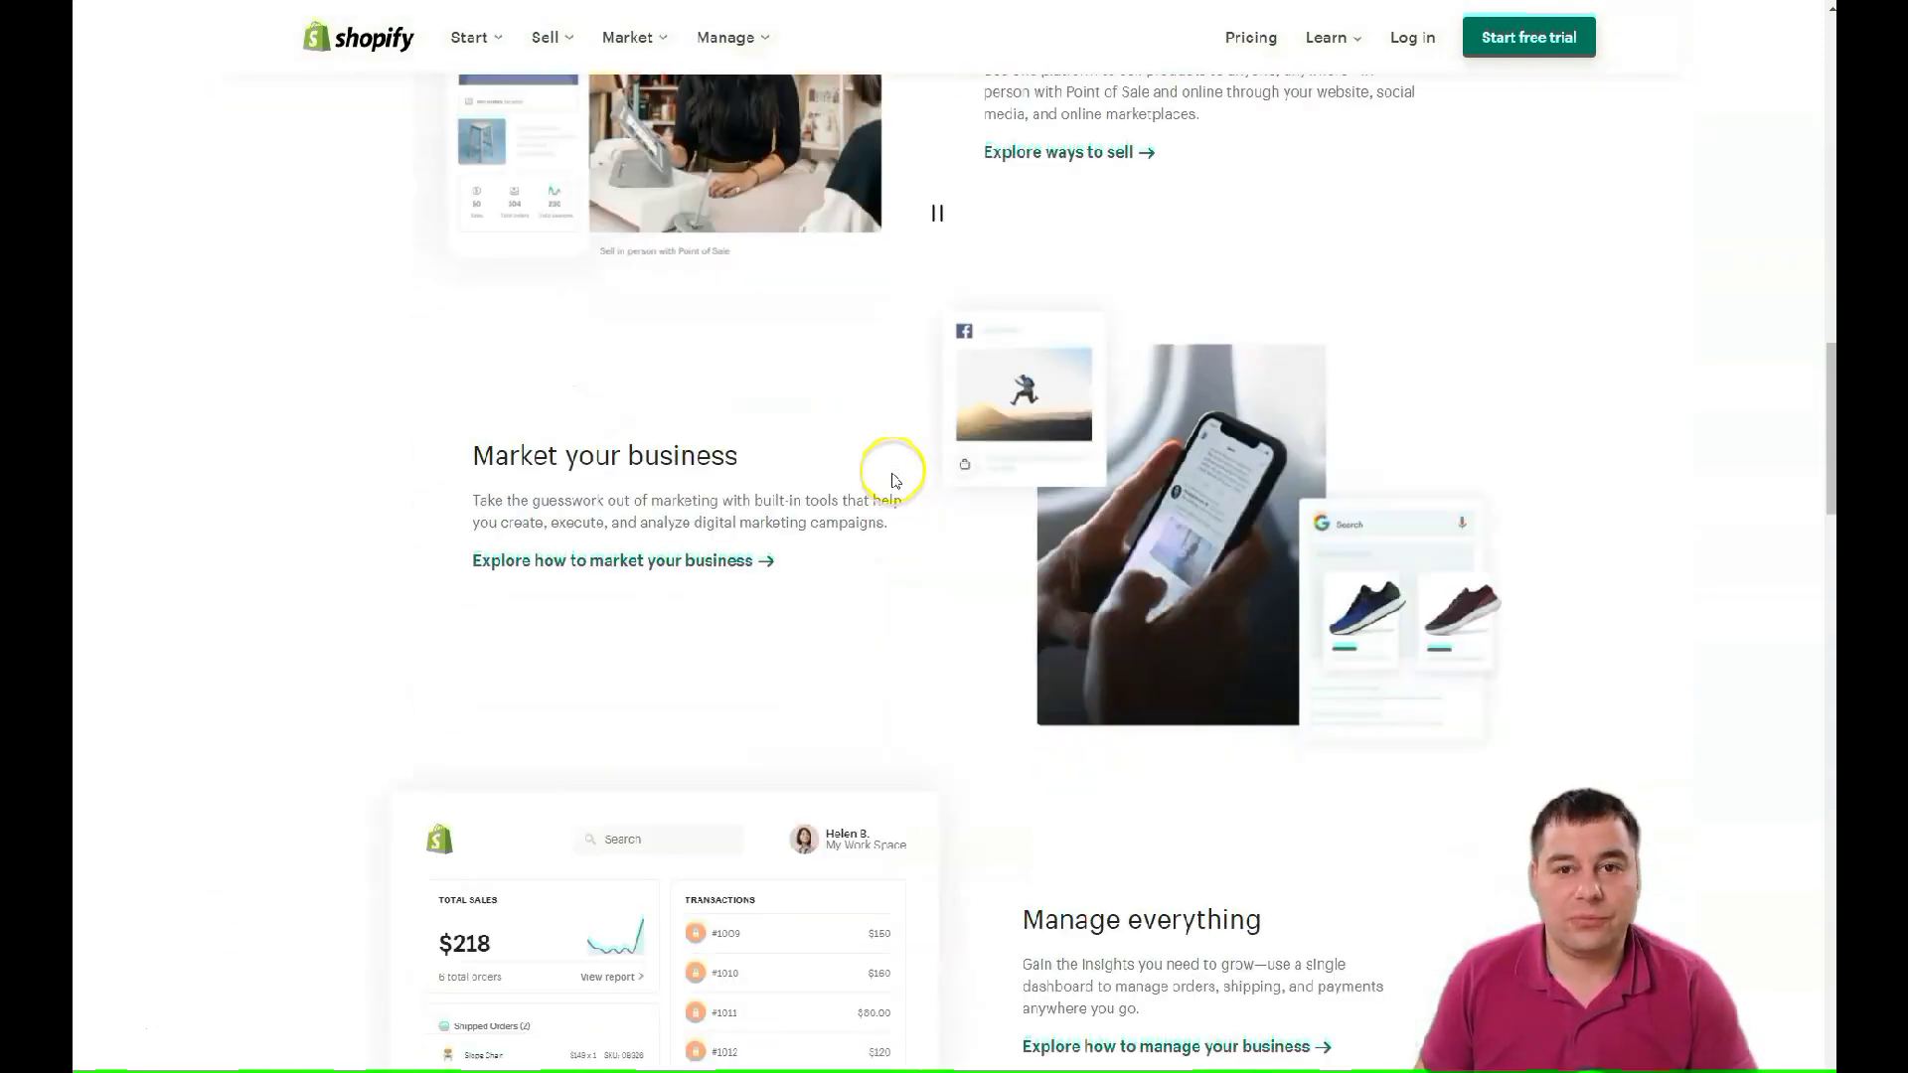
{"action": "scroll", "coordinate": [896, 472], "scroll_direction": "down", "scroll_amount": 14}
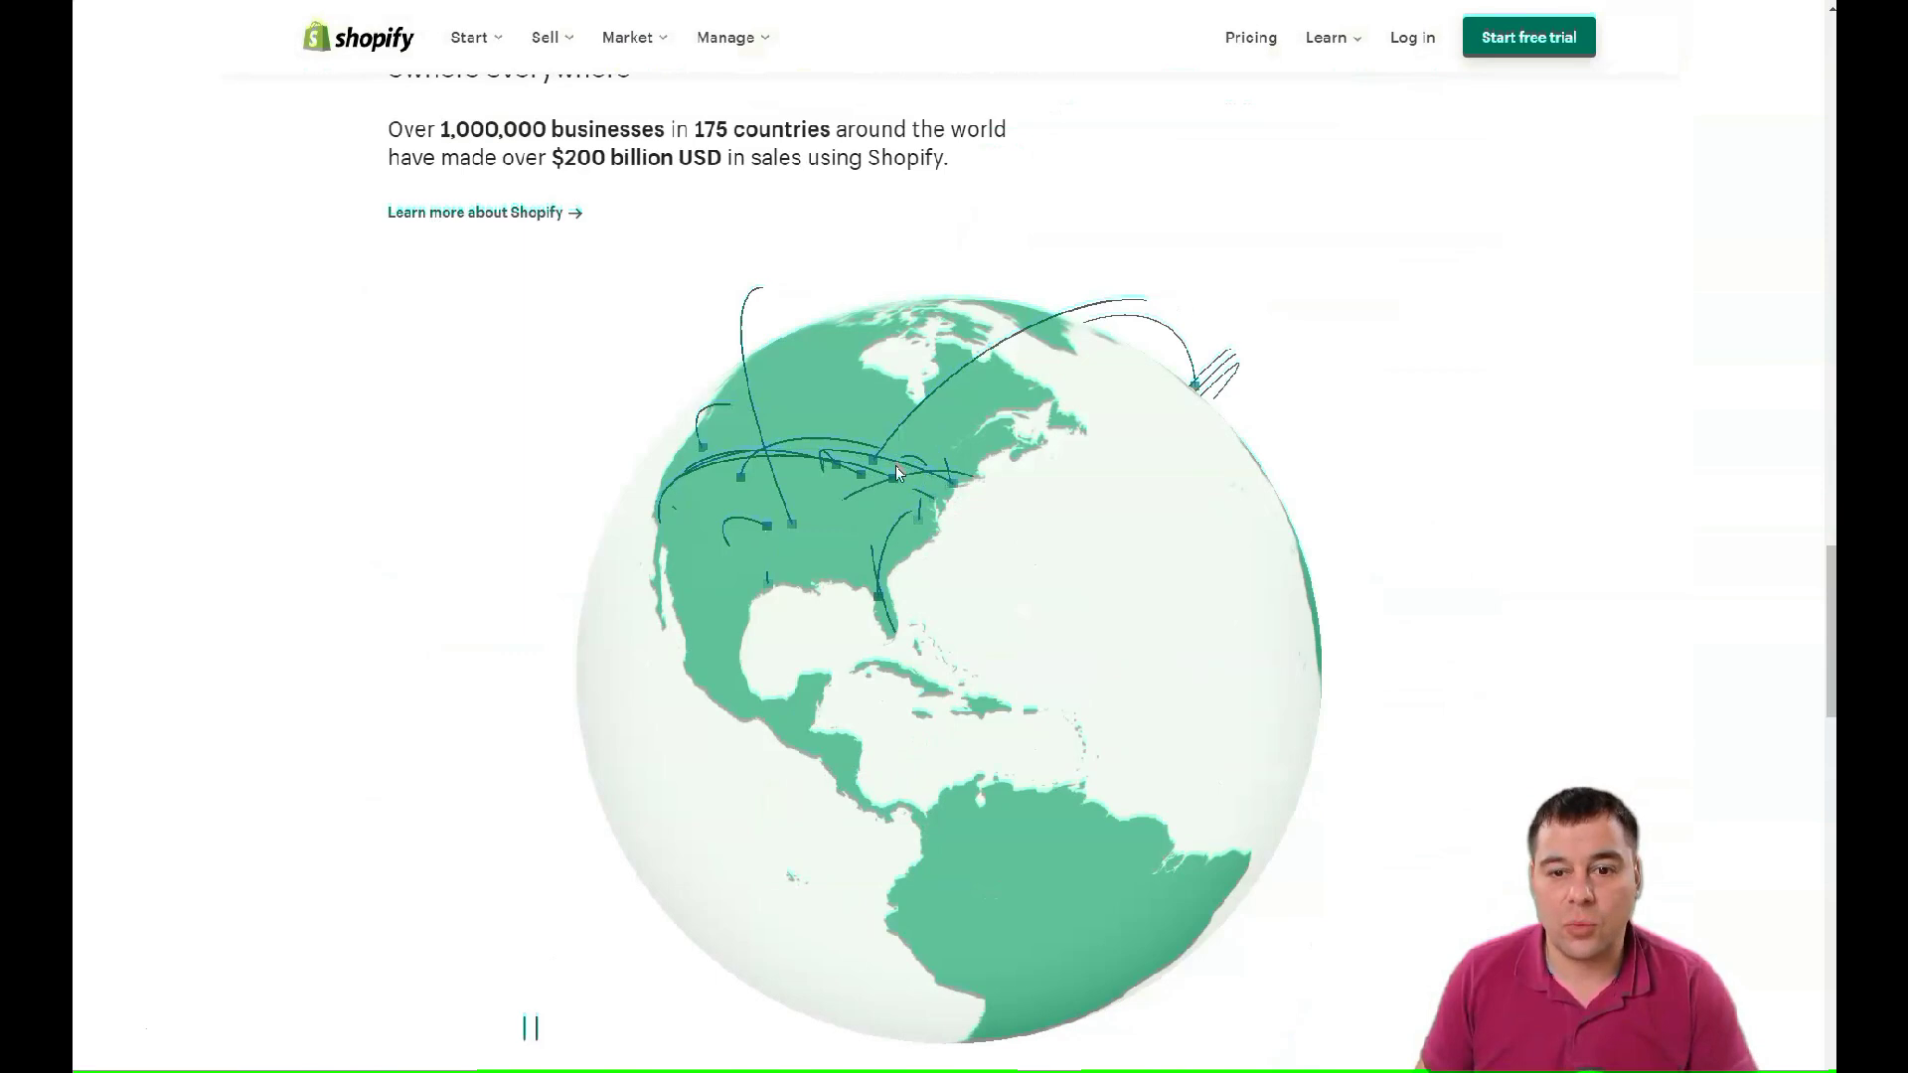
{"action": "scroll", "coordinate": [901, 469], "scroll_direction": "down", "scroll_amount": 6}
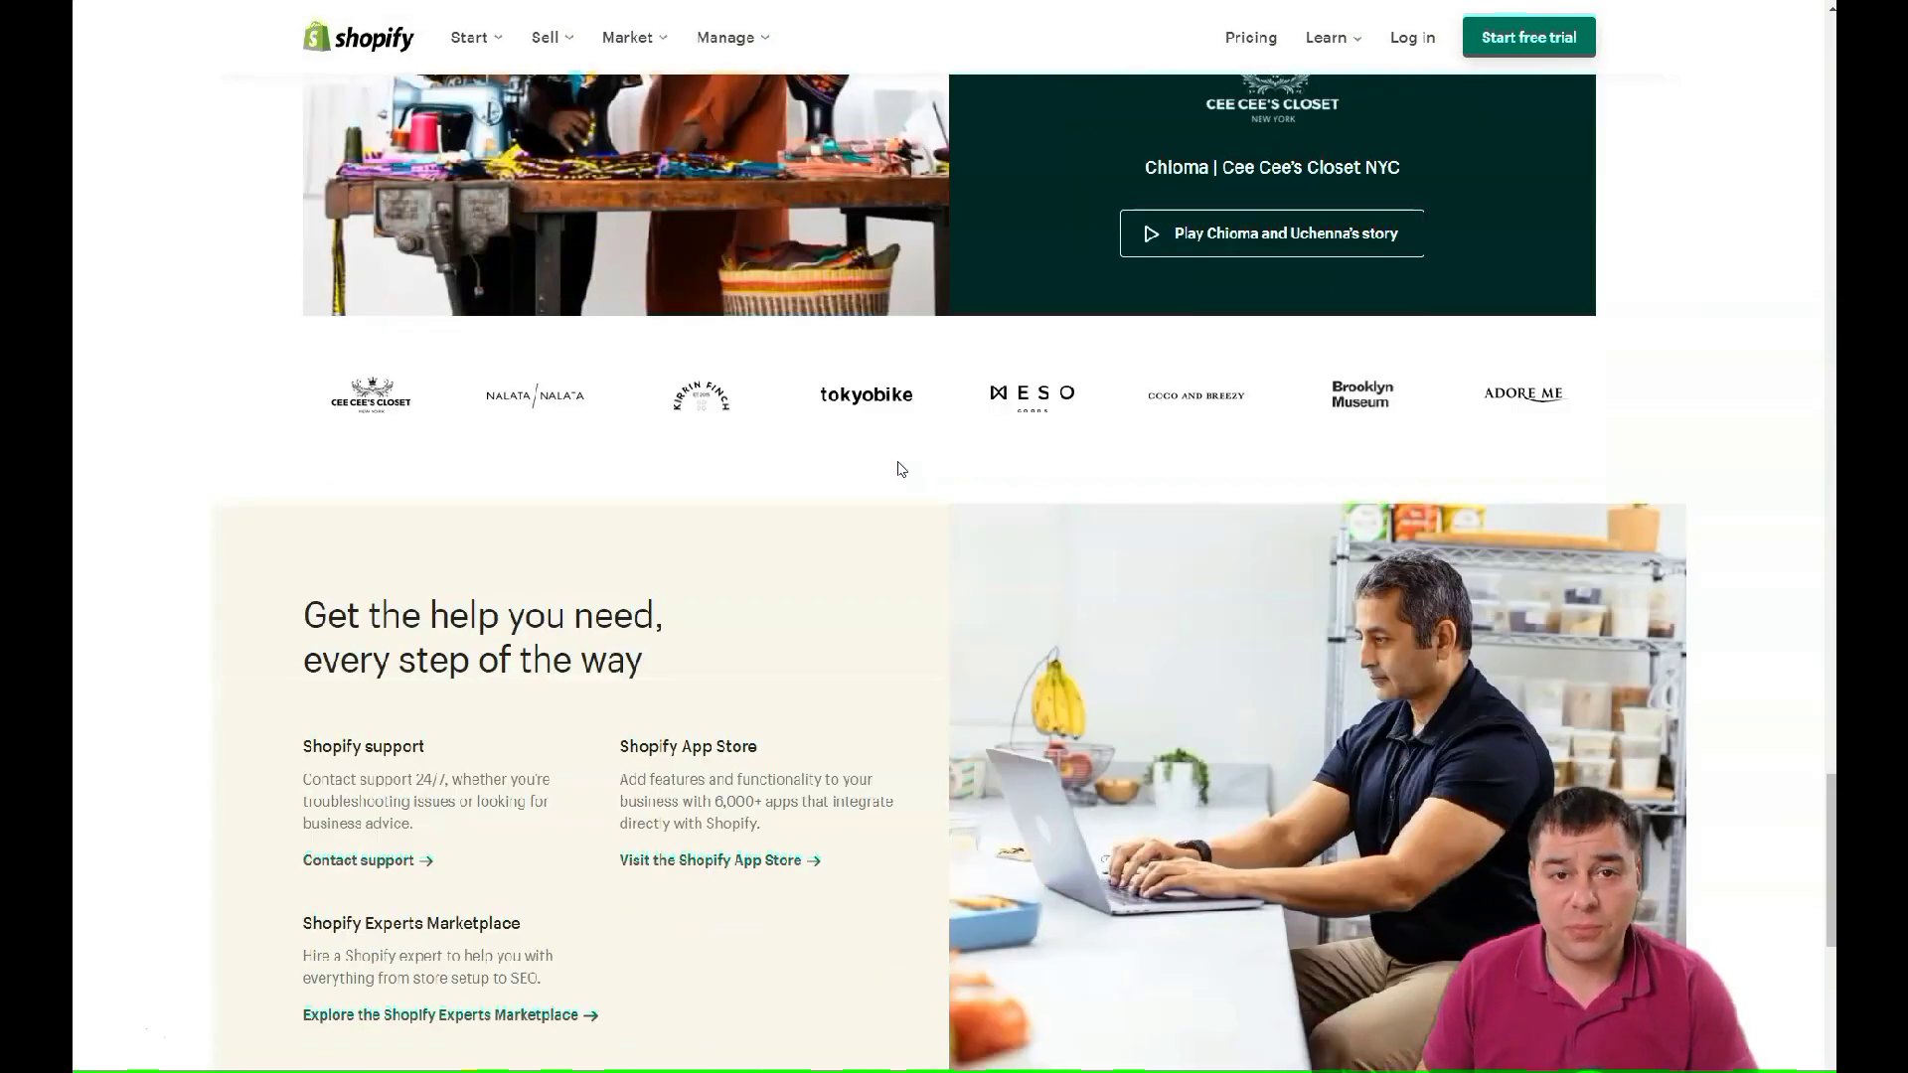
{"action": "scroll", "coordinate": [901, 468], "scroll_direction": "down", "scroll_amount": 3}
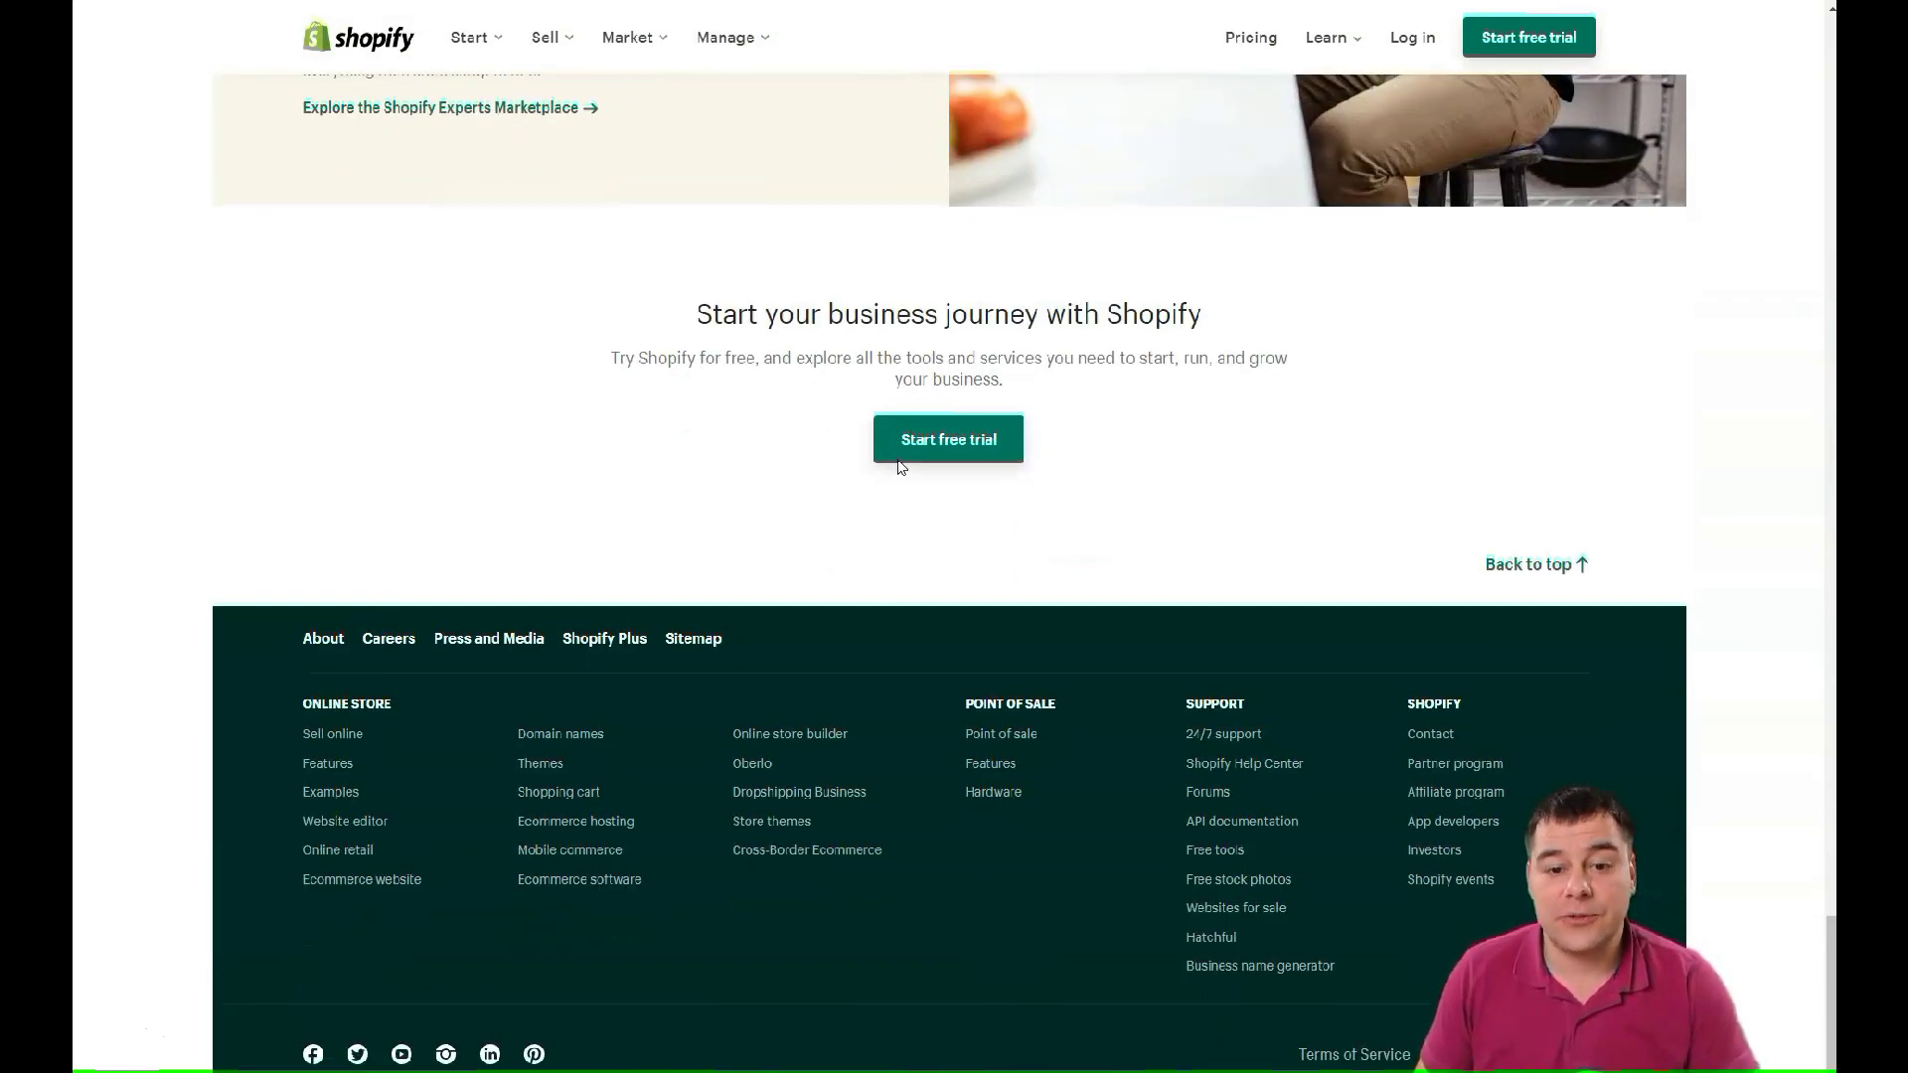
{"action": "scroll", "coordinate": [901, 467], "scroll_direction": "up", "scroll_amount": 10}
{"action": "scroll", "coordinate": [902, 467], "scroll_direction": "up", "scroll_amount": 20}
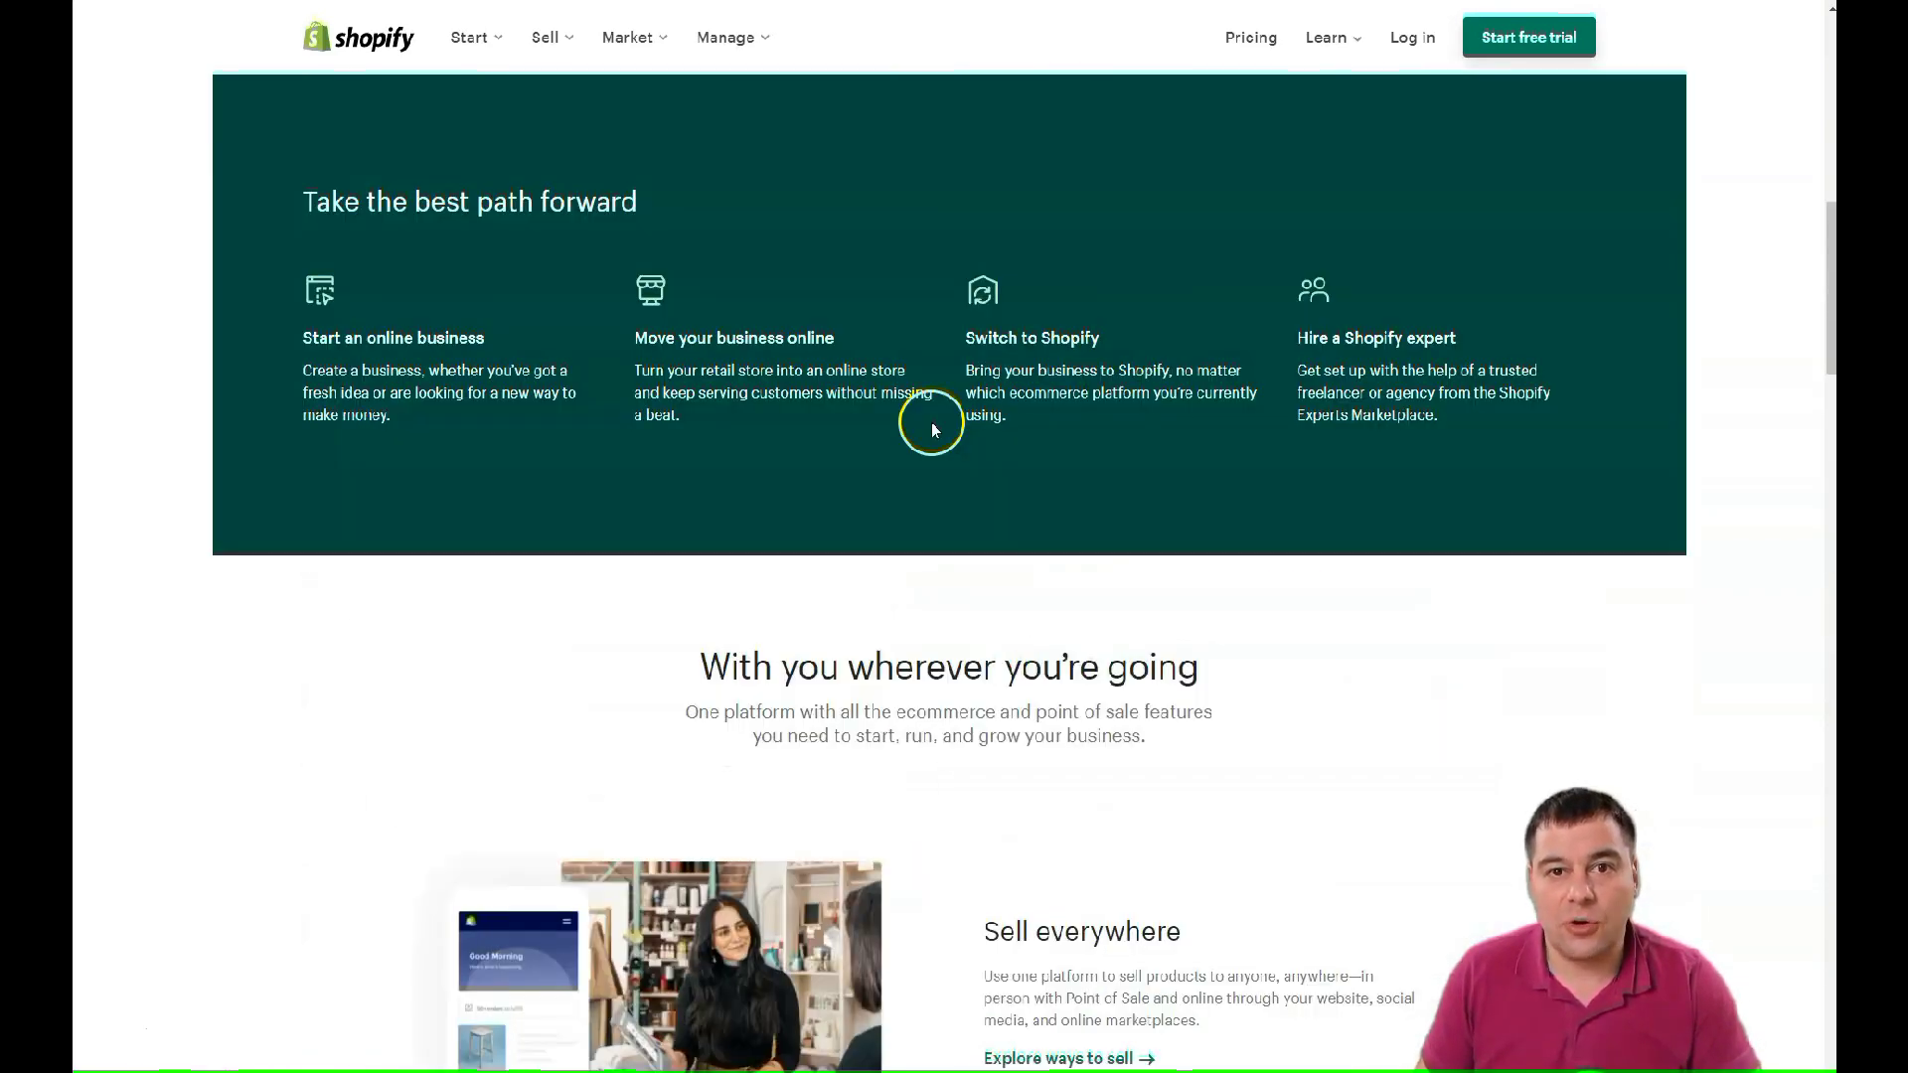
{"action": "scroll", "coordinate": [934, 429], "scroll_direction": "up", "scroll_amount": 10}
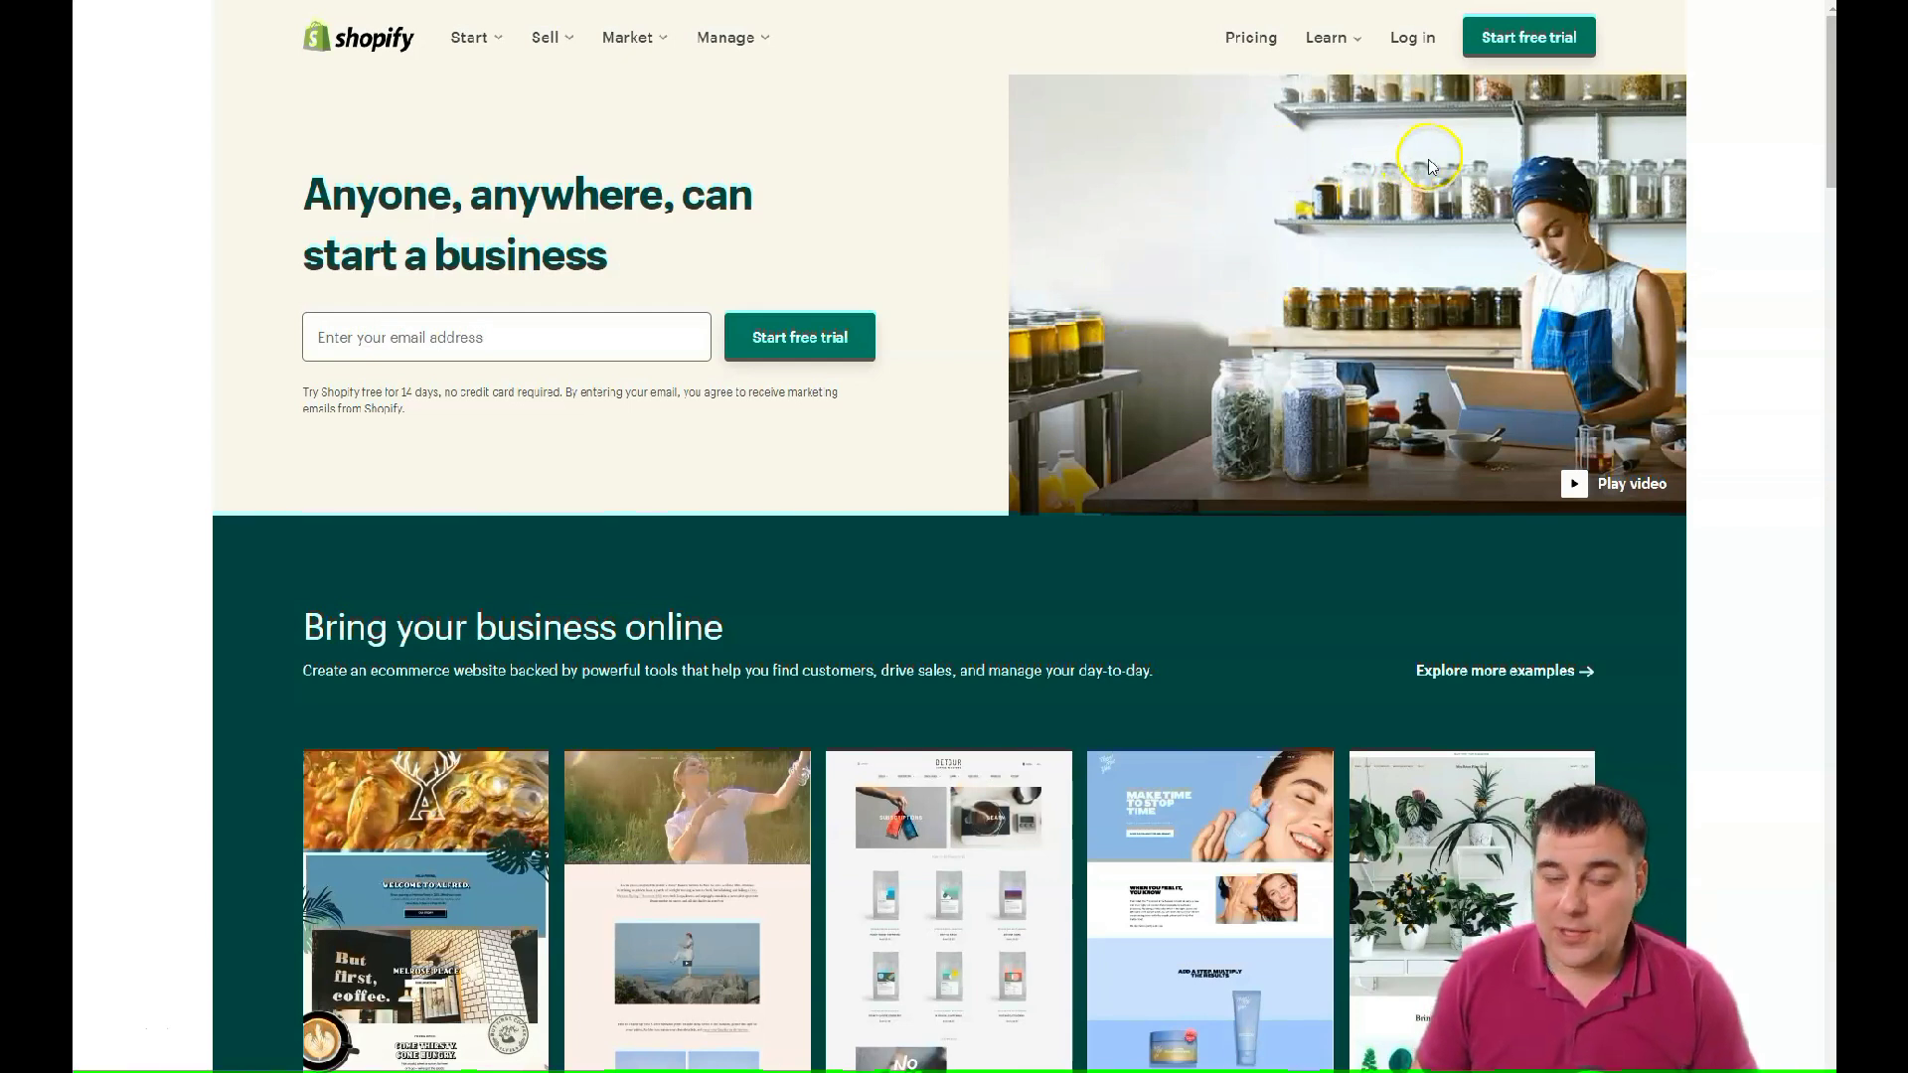
- Open the free 14-day trial sign-up form and go over its password and store name fields
{"action": "left_click", "coordinate": [1520, 42]}
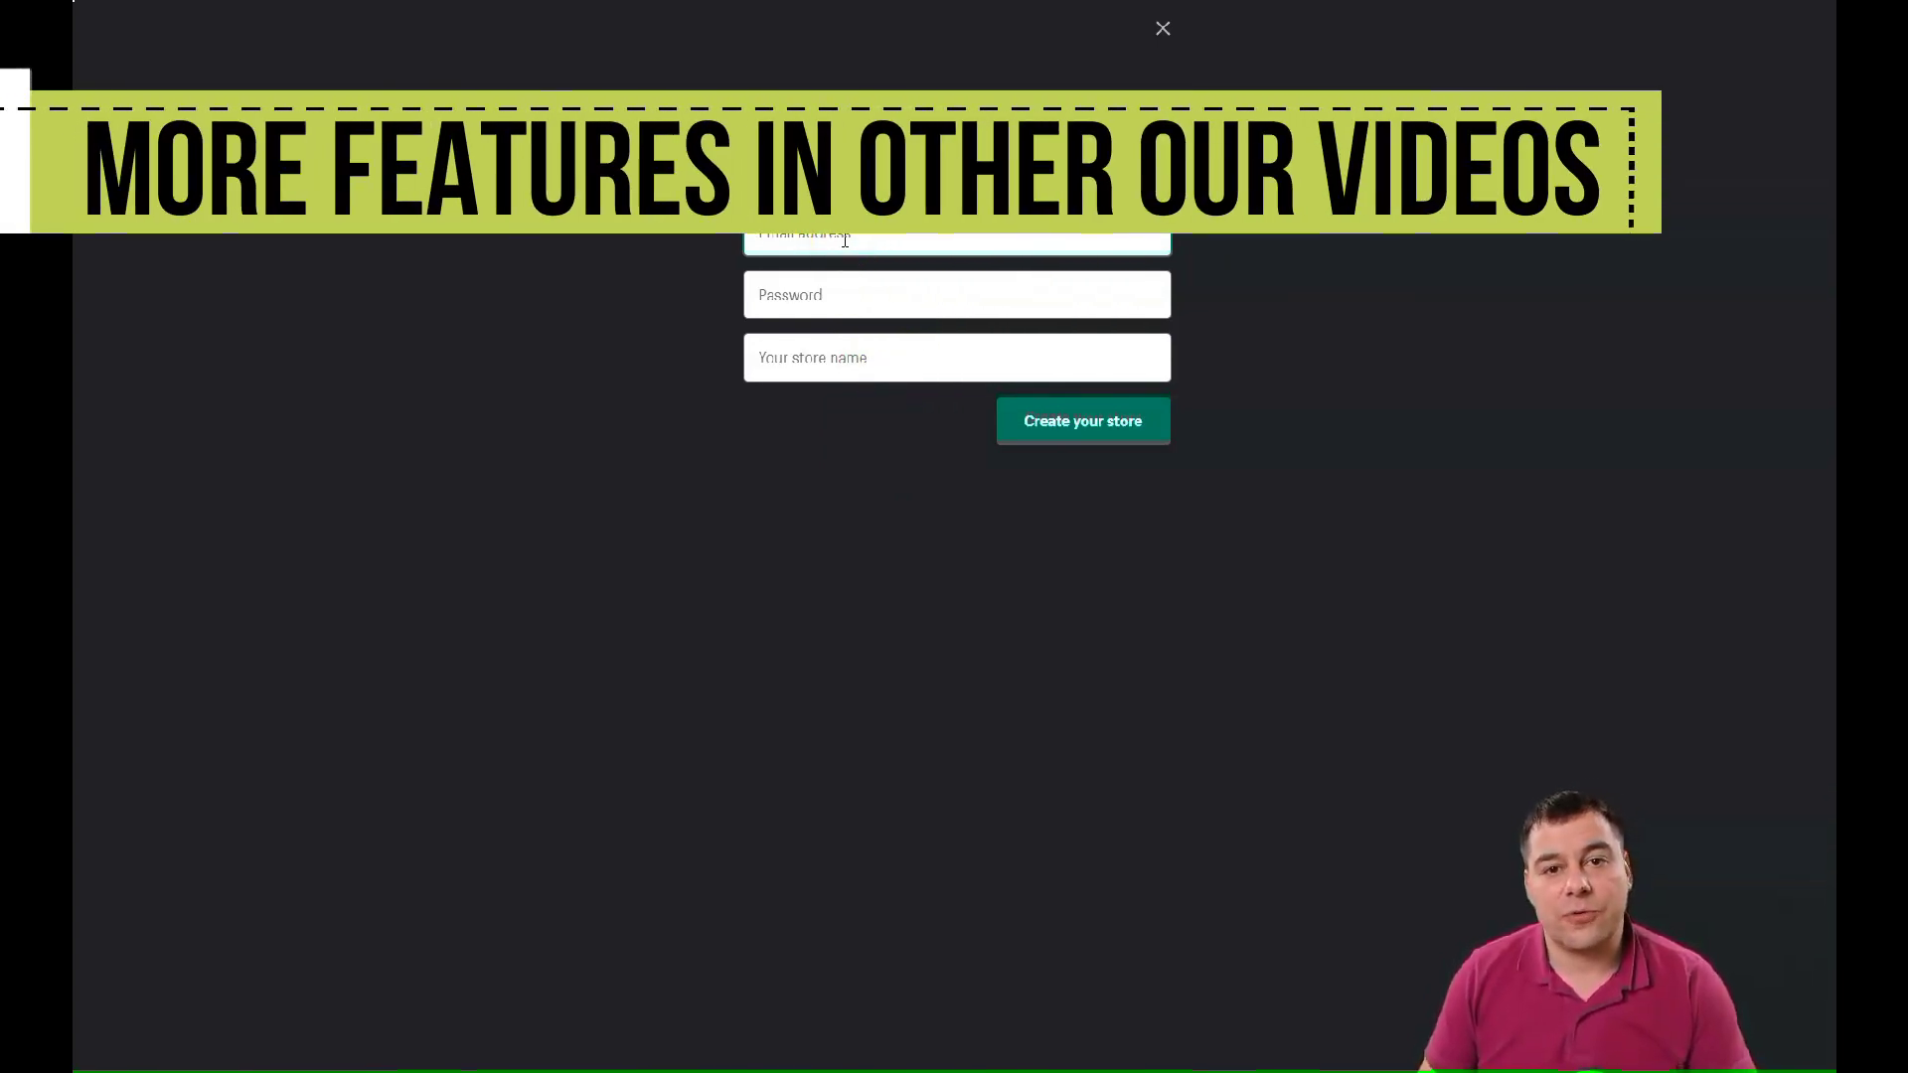
{"action": "left_click", "coordinate": [847, 286]}
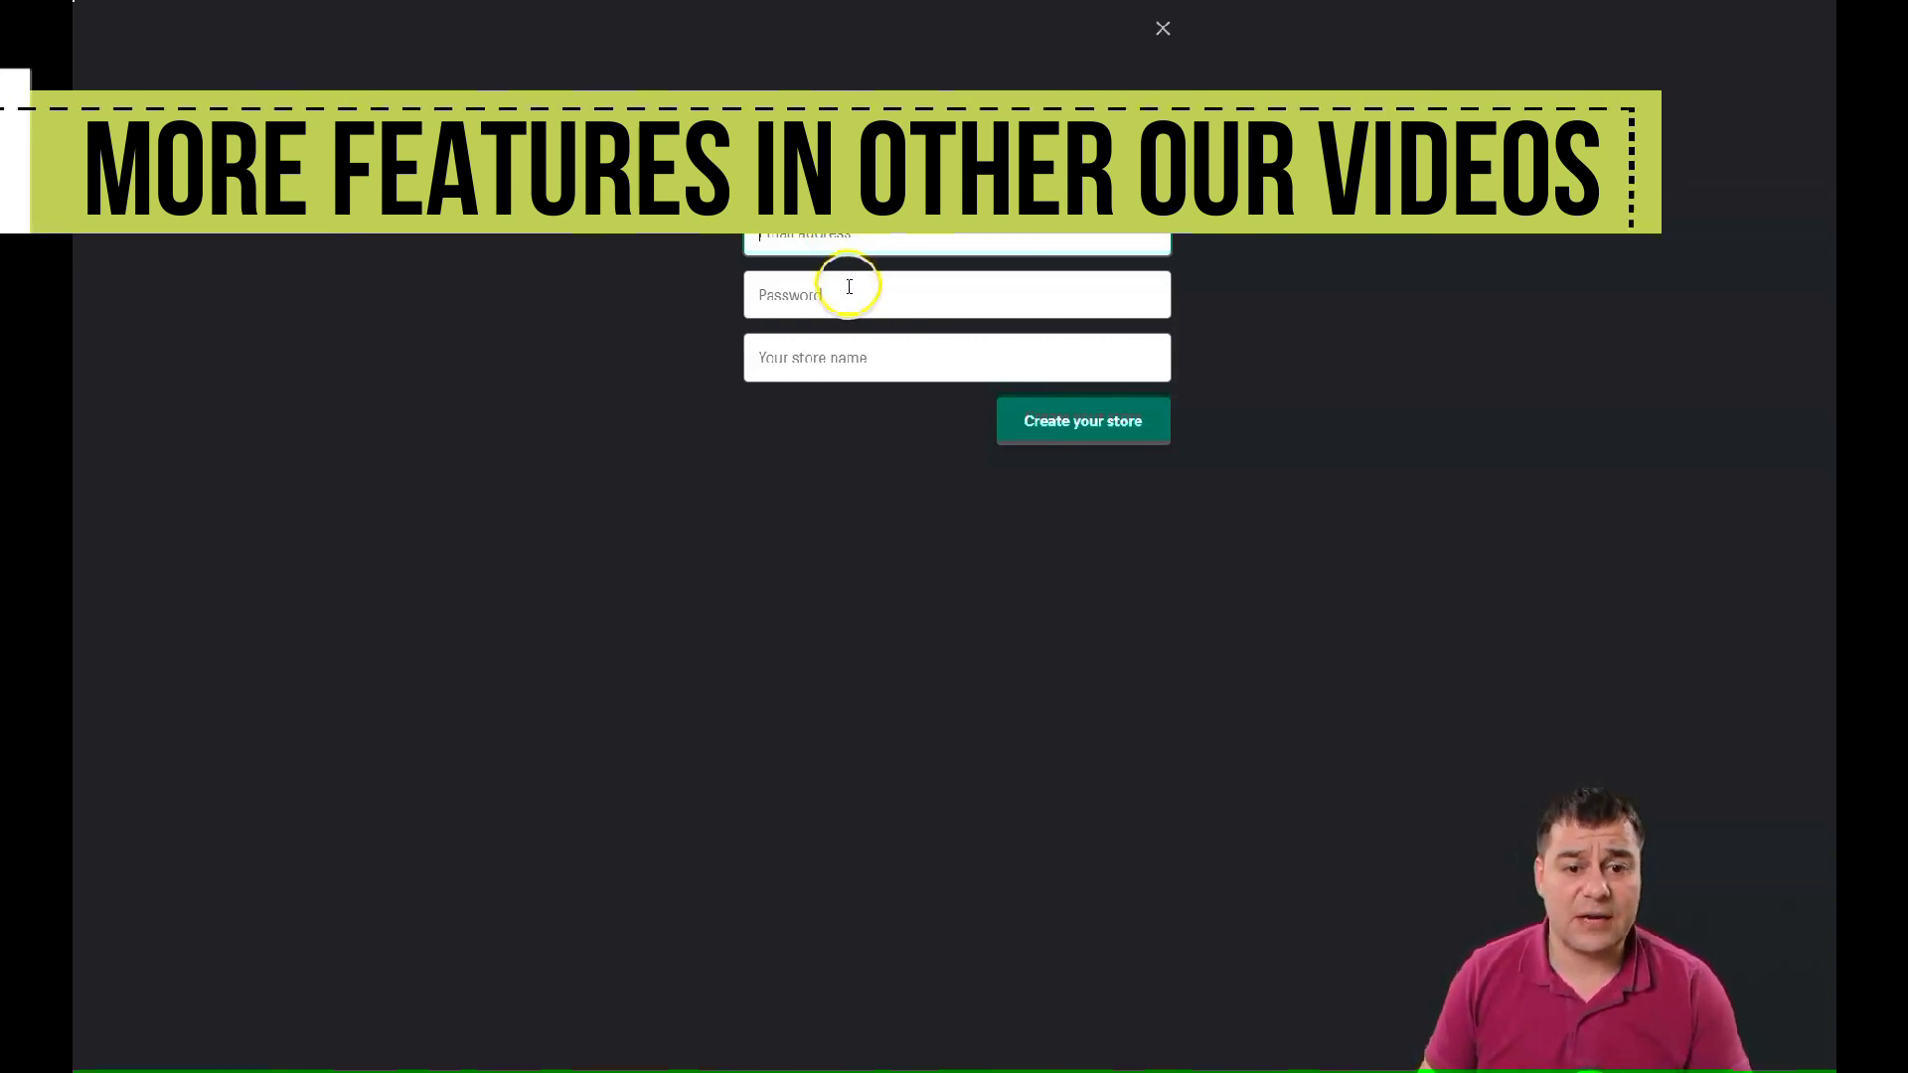
{"action": "left_click", "coordinate": [831, 363]}
{"action": "left_click", "coordinate": [823, 358]}
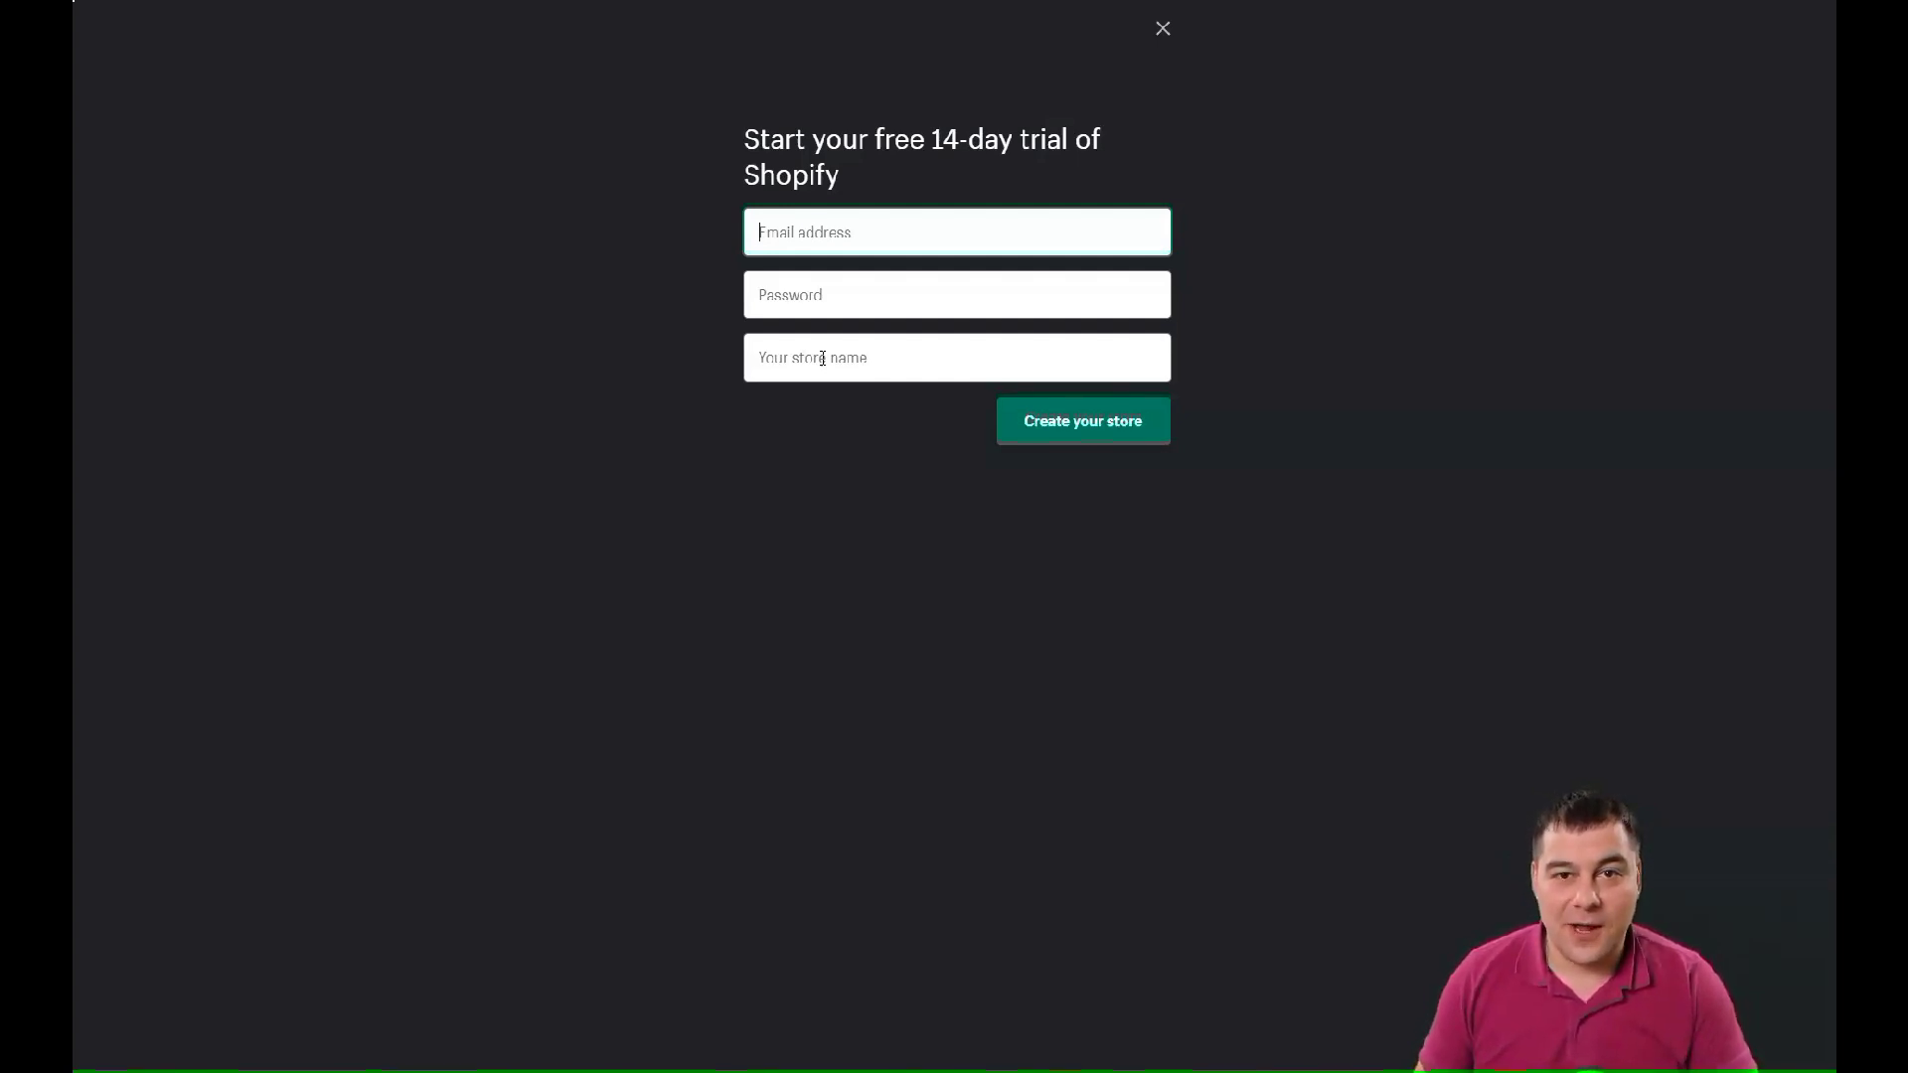
{"action": "left_click", "coordinate": [825, 365]}
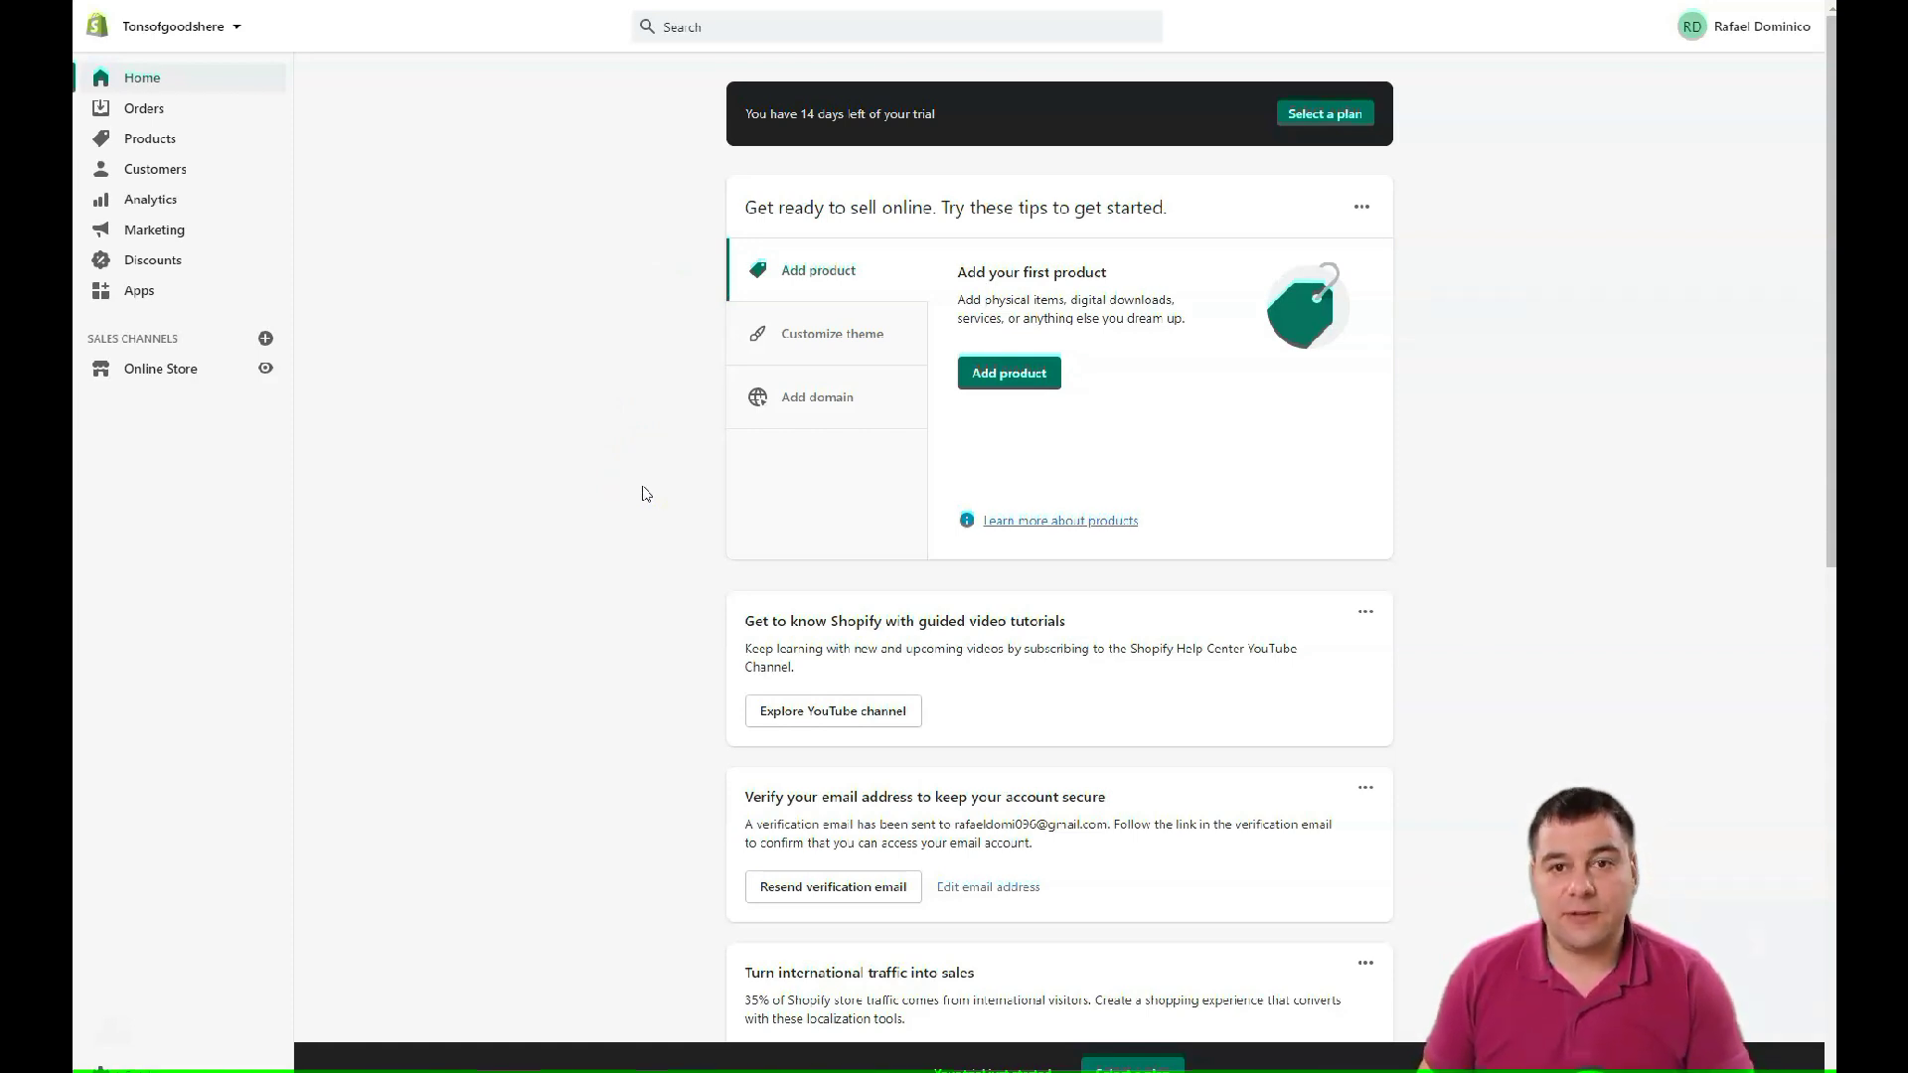
- Examine the setup tips and suggestion cards on the store's home page, down to the online tipping card
{"action": "scroll", "coordinate": [656, 482], "scroll_direction": "down", "scroll_amount": 7}
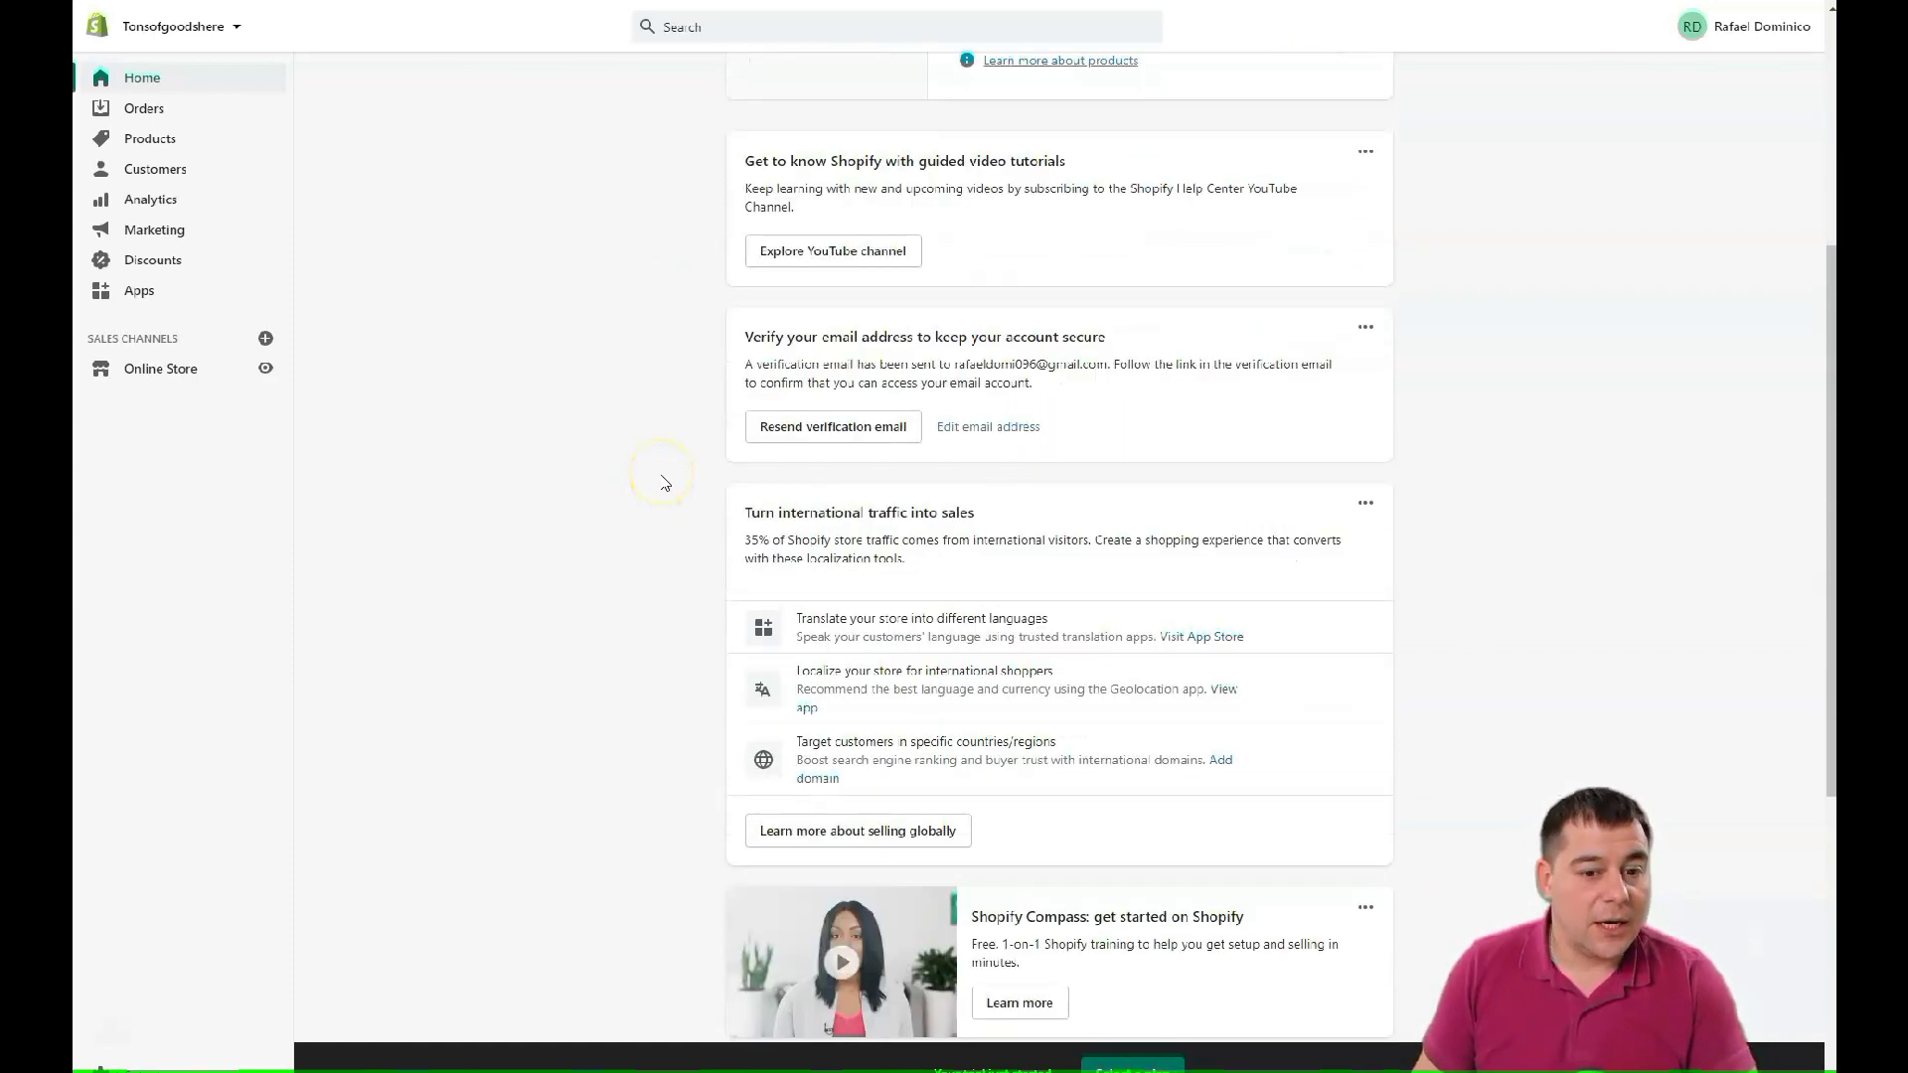
{"action": "scroll", "coordinate": [661, 482], "scroll_direction": "down", "scroll_amount": 3}
{"action": "scroll", "coordinate": [660, 481], "scroll_direction": "up", "scroll_amount": 10}
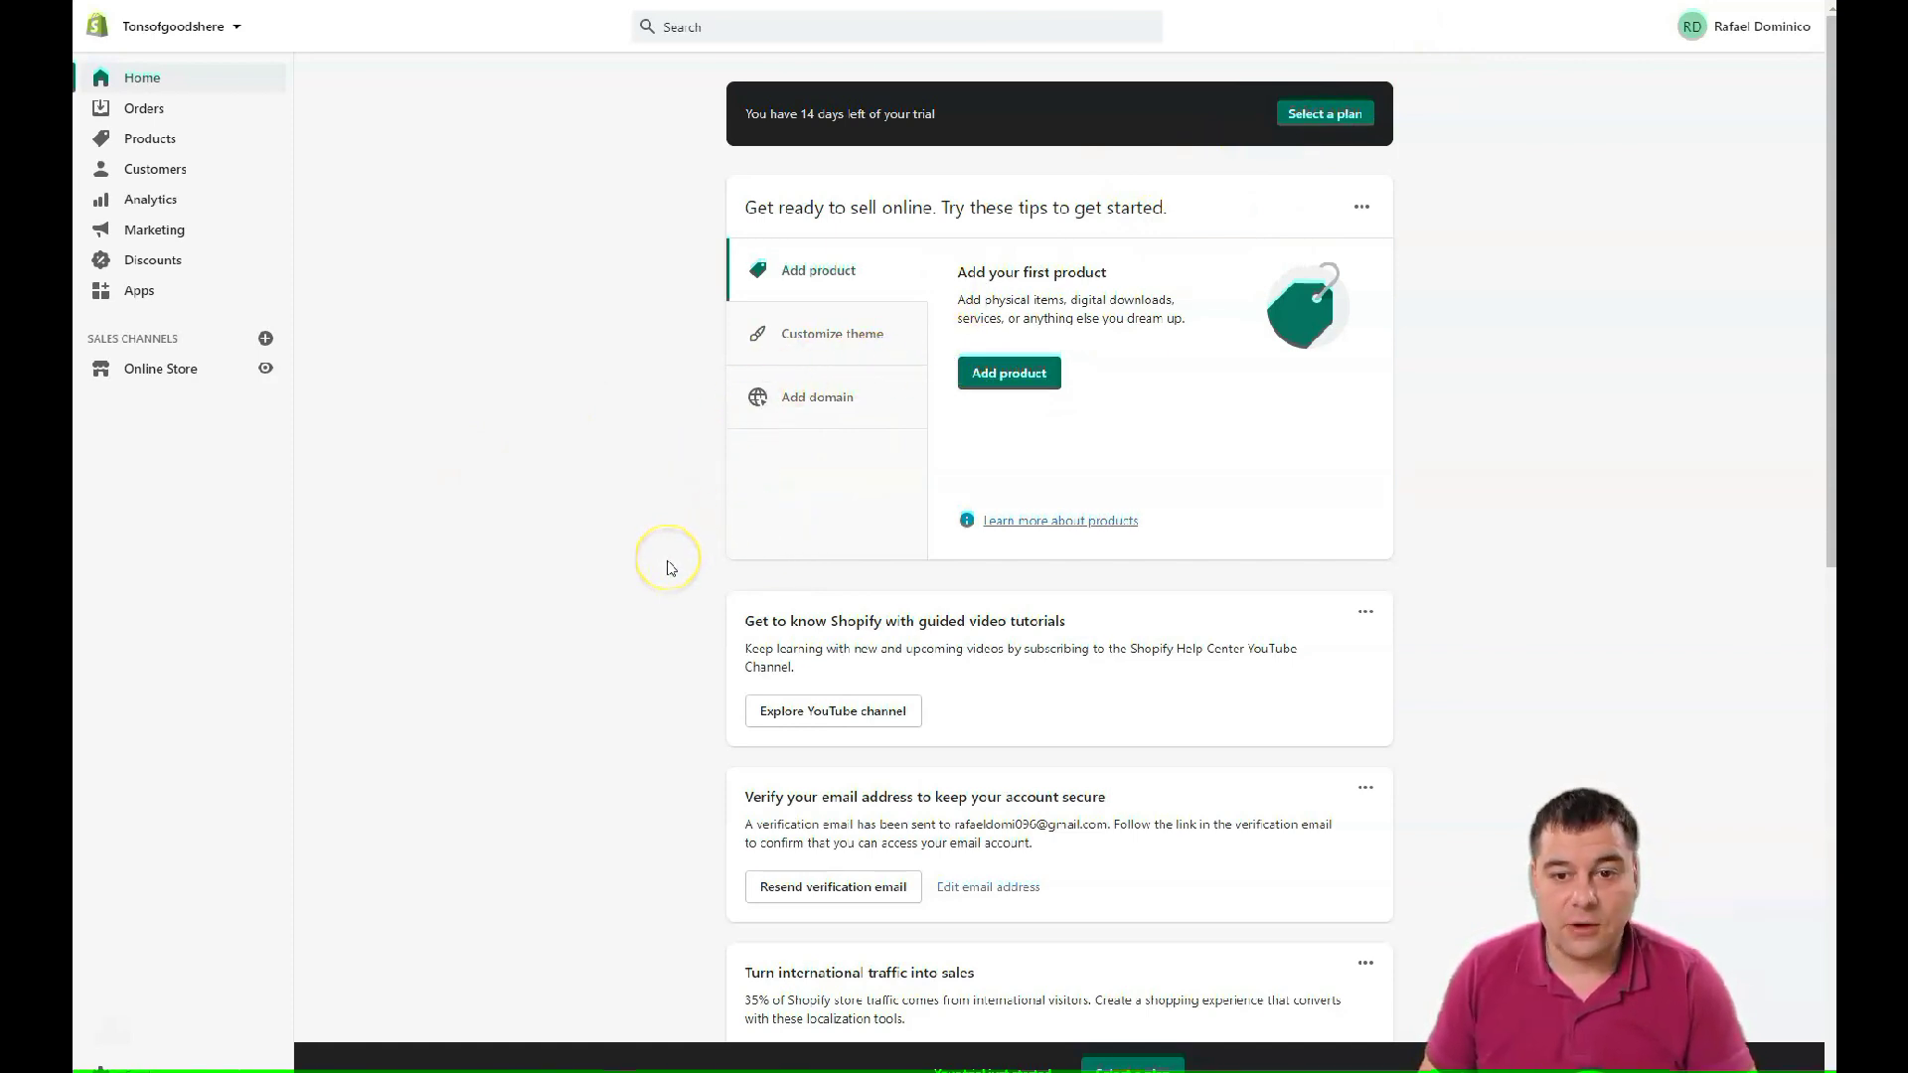
{"action": "scroll", "coordinate": [668, 568], "scroll_direction": "down", "scroll_amount": 6}
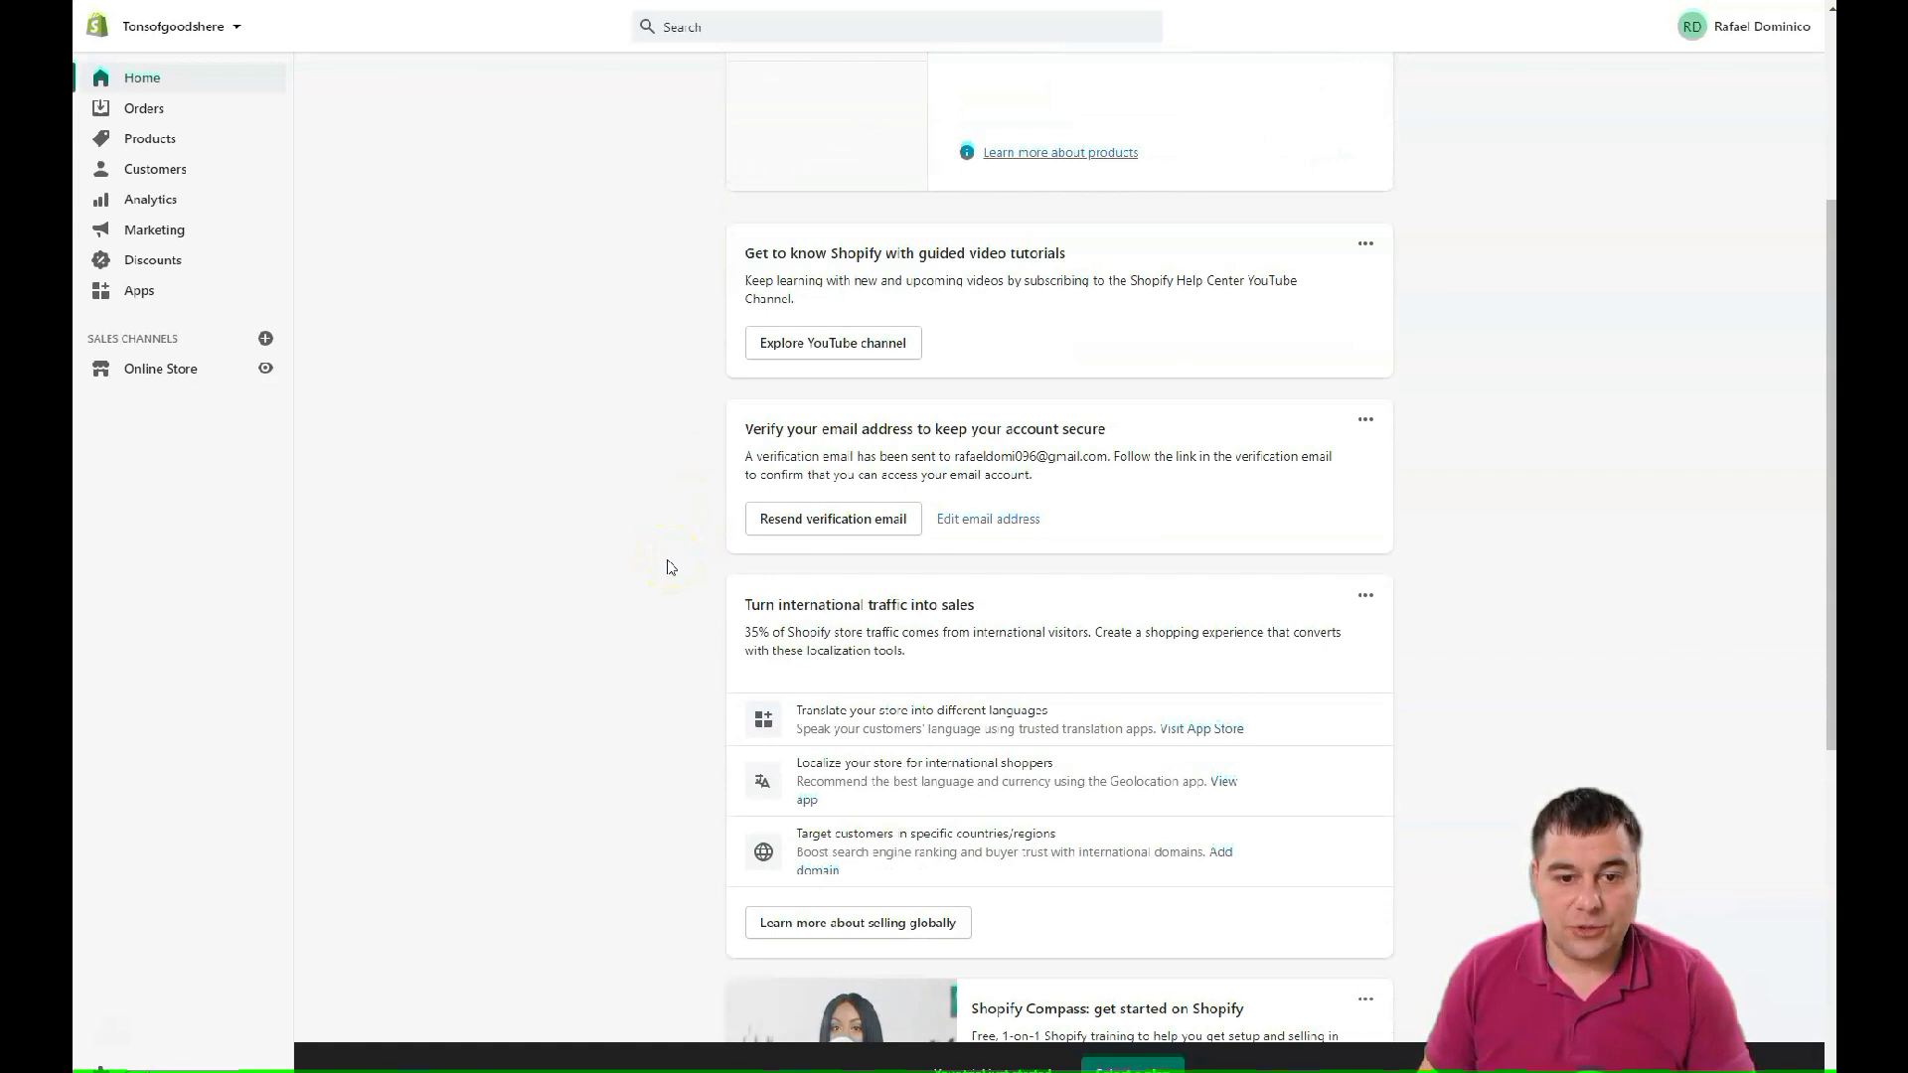
{"action": "scroll", "coordinate": [664, 562], "scroll_direction": "up", "scroll_amount": 6}
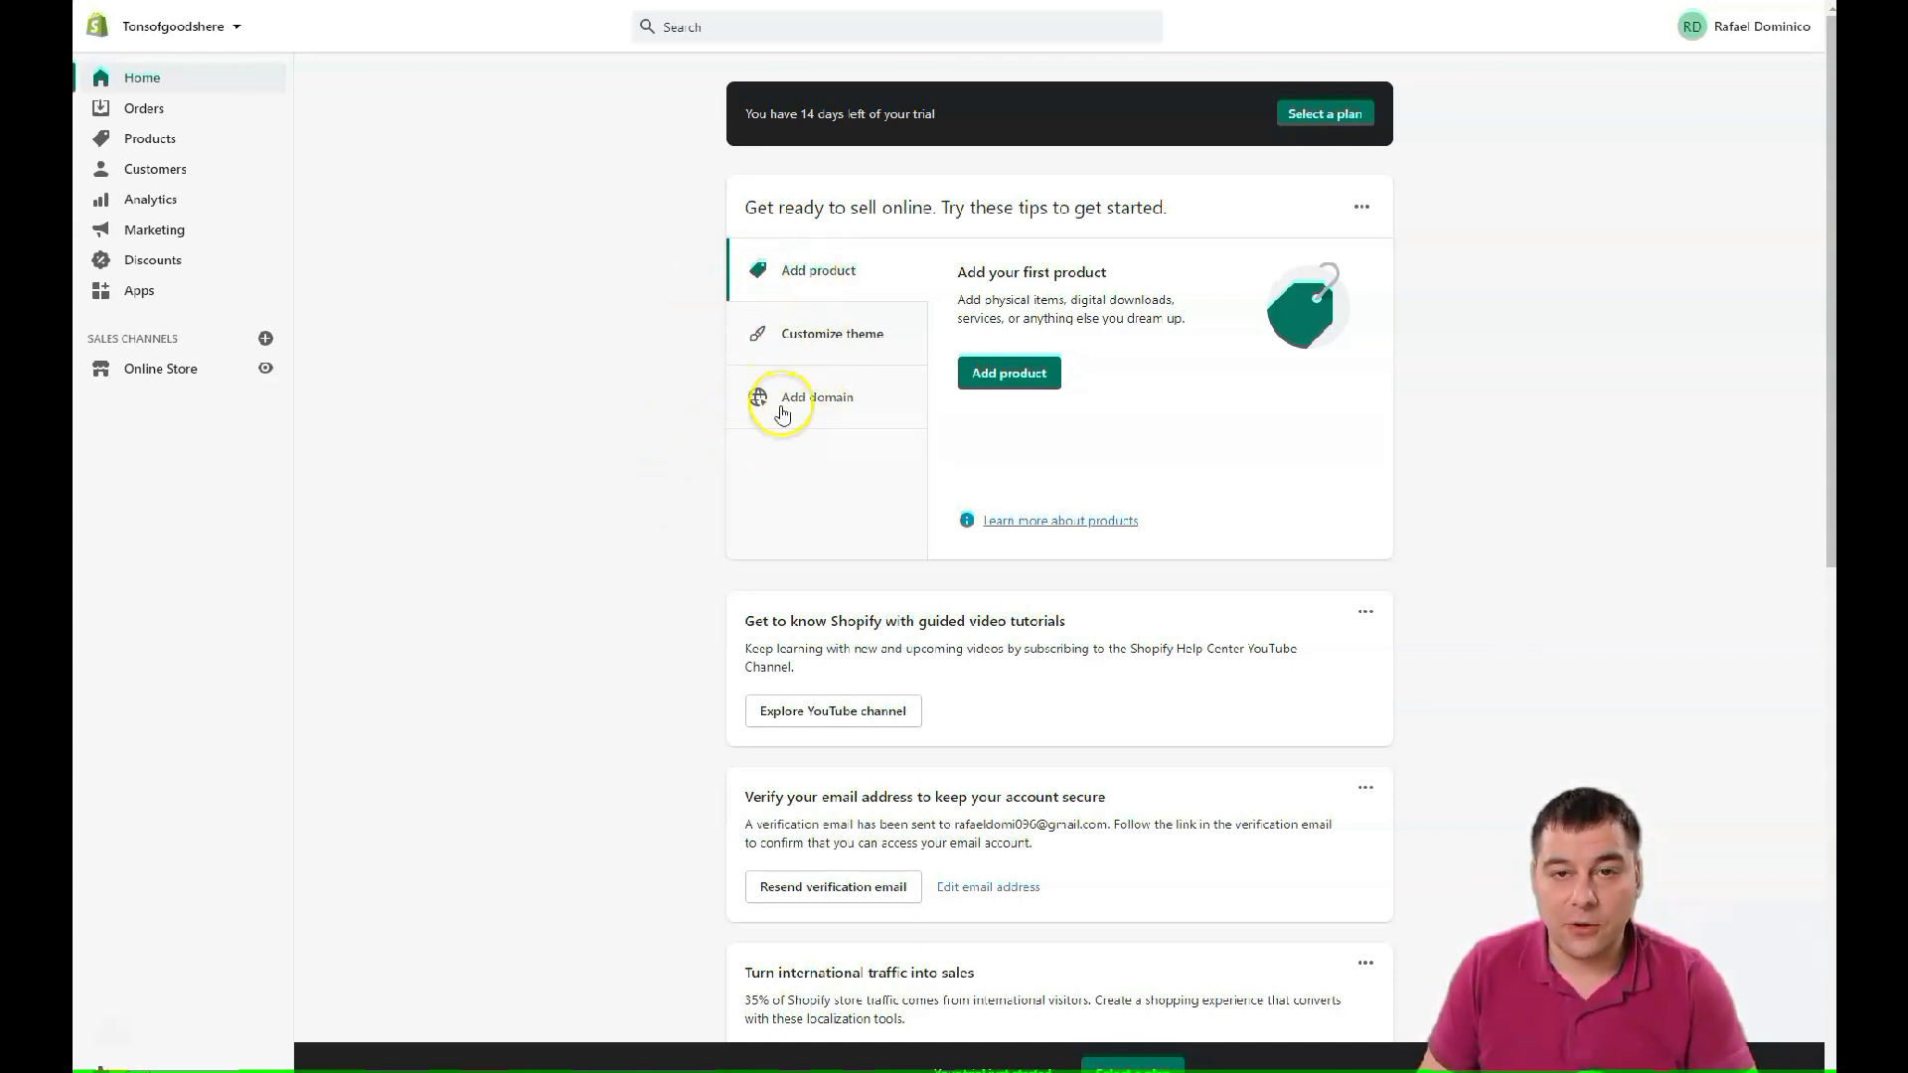
{"action": "scroll", "coordinate": [647, 460], "scroll_direction": "down", "scroll_amount": 2}
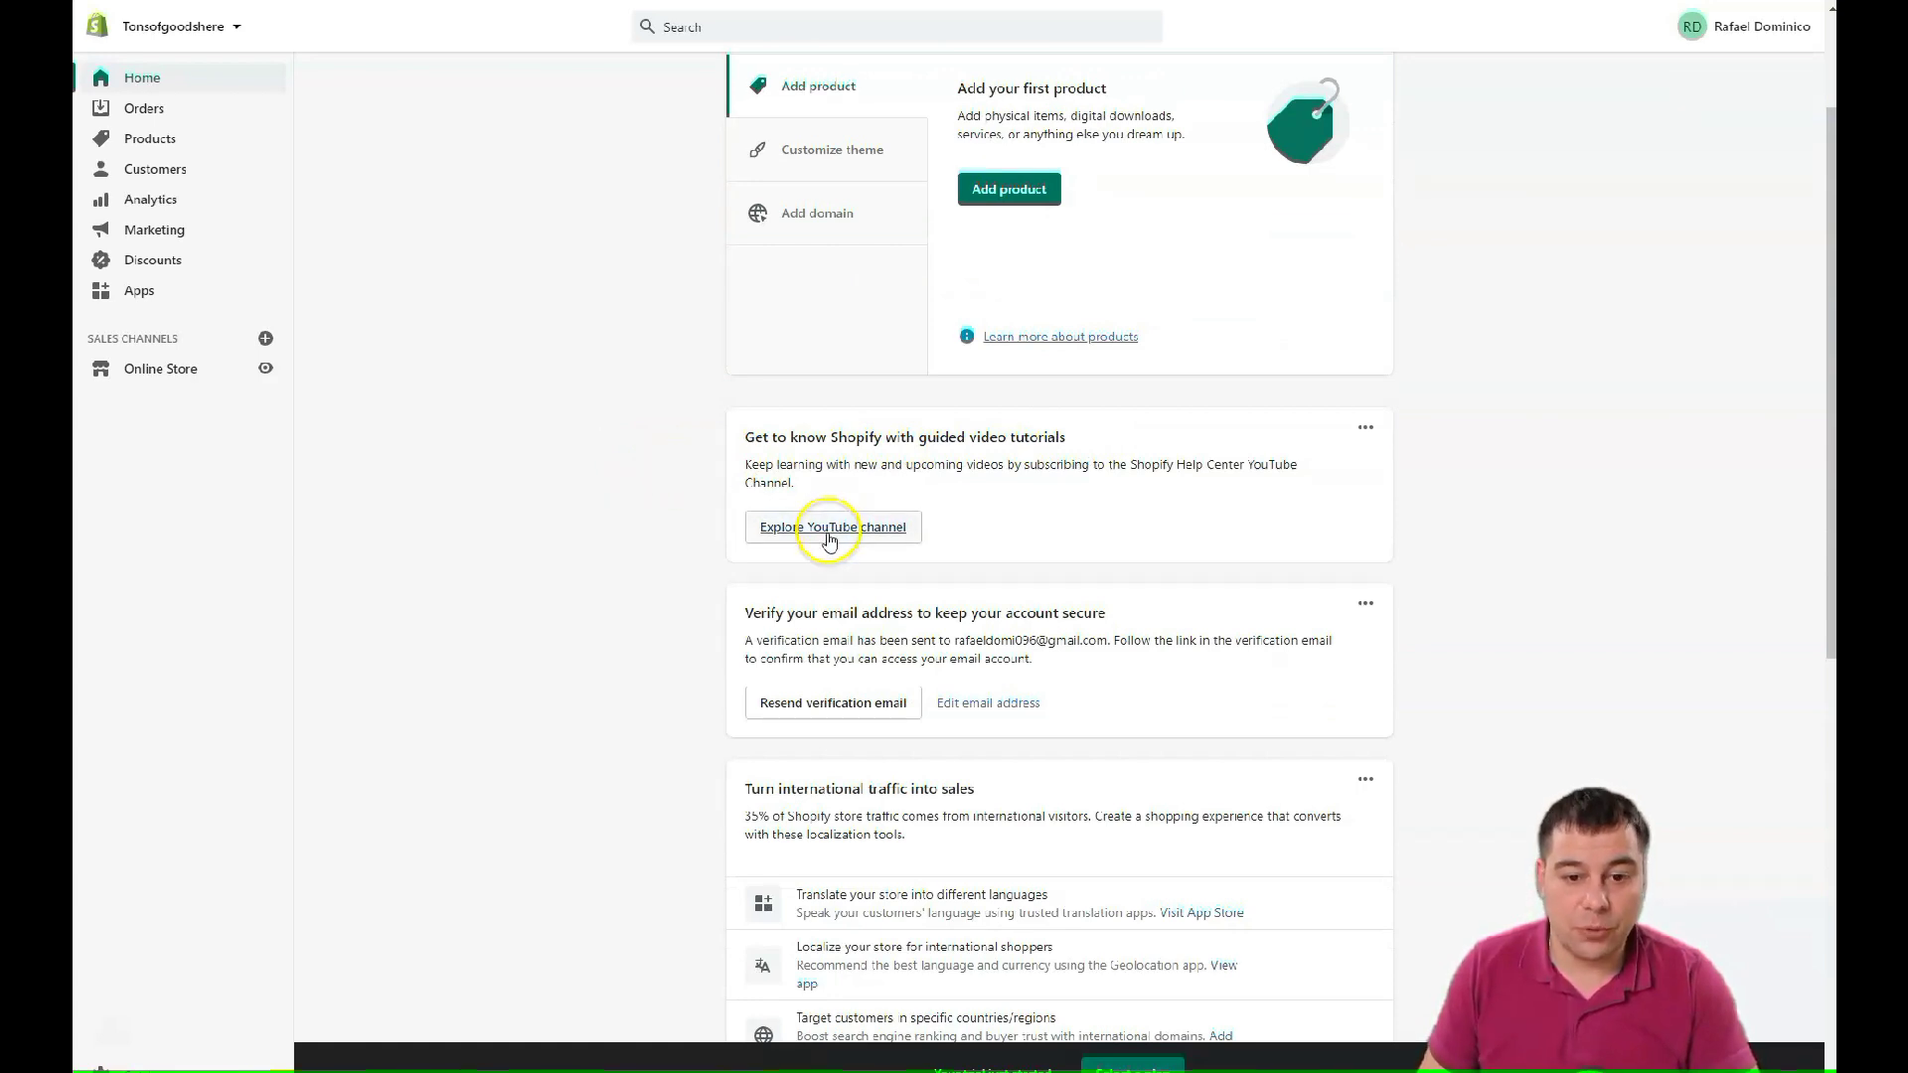
{"action": "scroll", "coordinate": [636, 365], "scroll_direction": "down", "scroll_amount": 3}
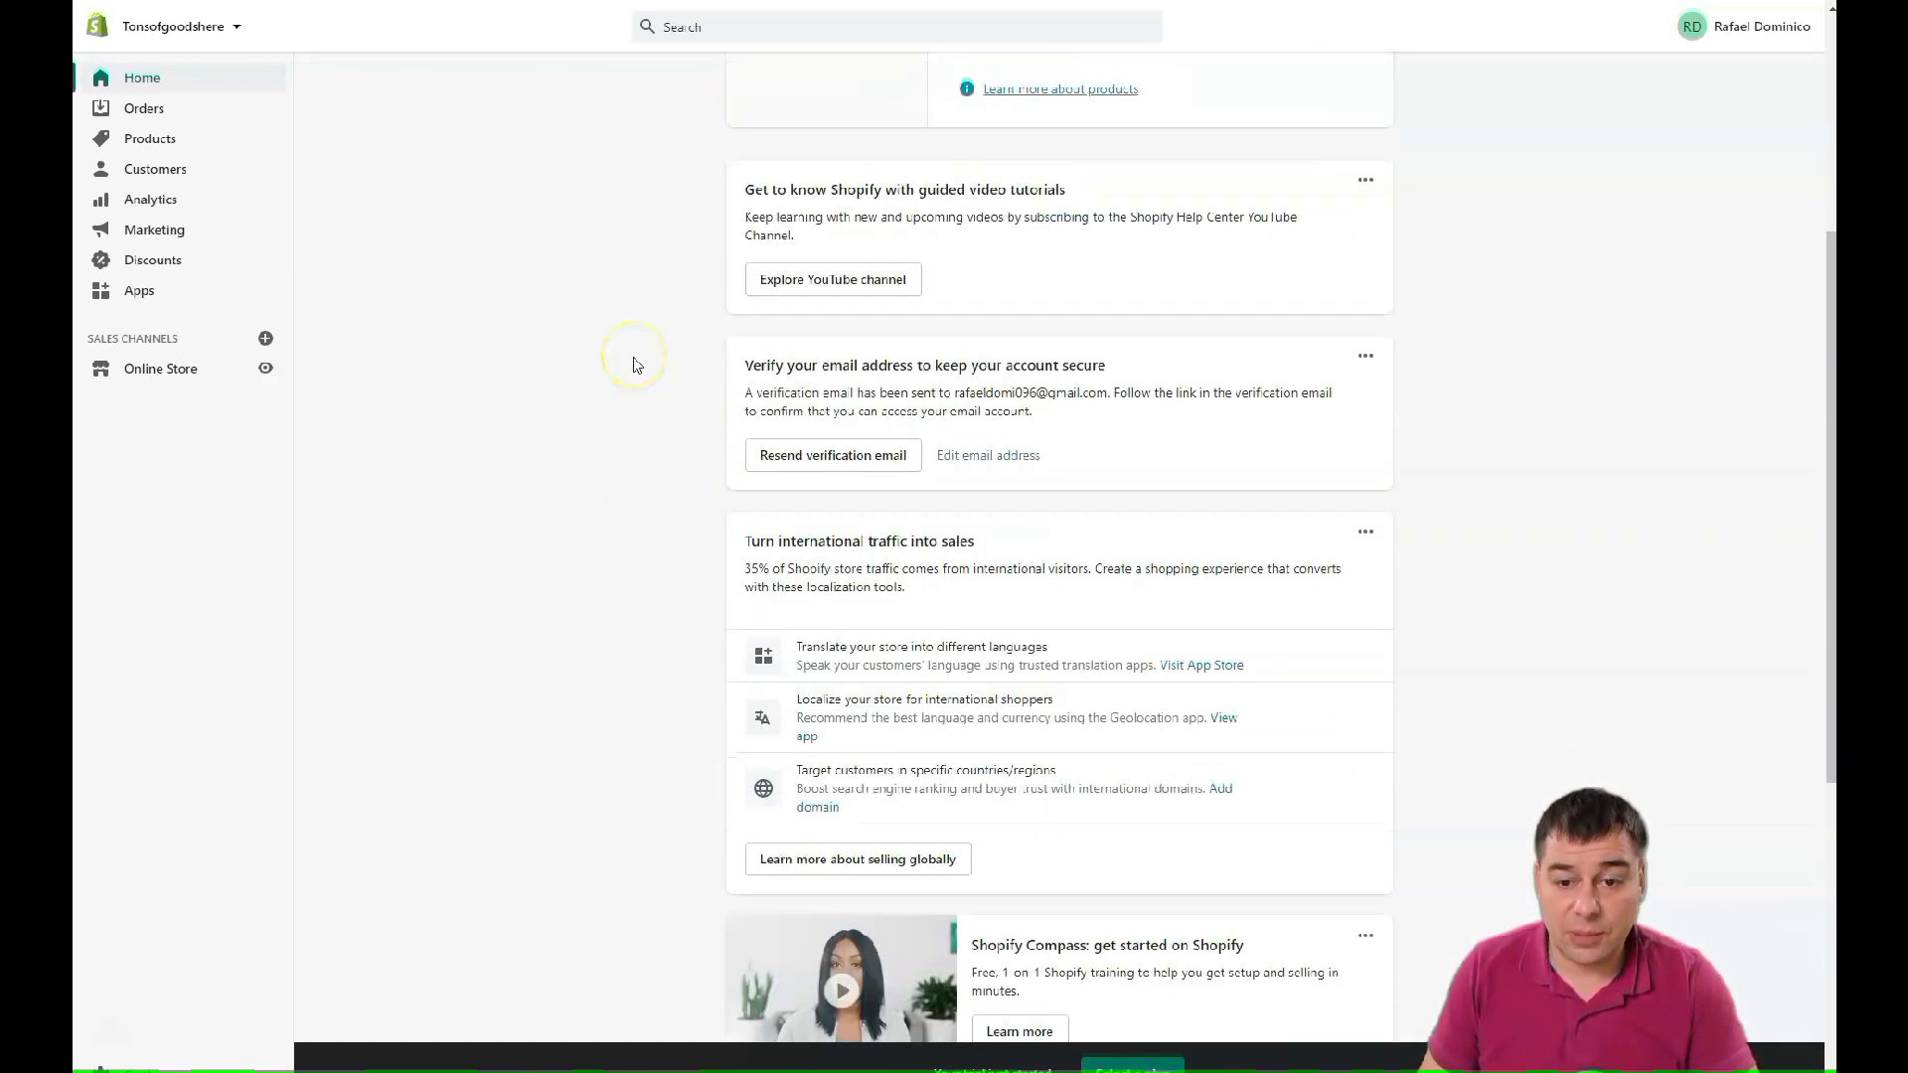
{"action": "scroll", "coordinate": [636, 364], "scroll_direction": "down", "scroll_amount": 1}
{"action": "scroll", "coordinate": [636, 365], "scroll_direction": "down", "scroll_amount": 2}
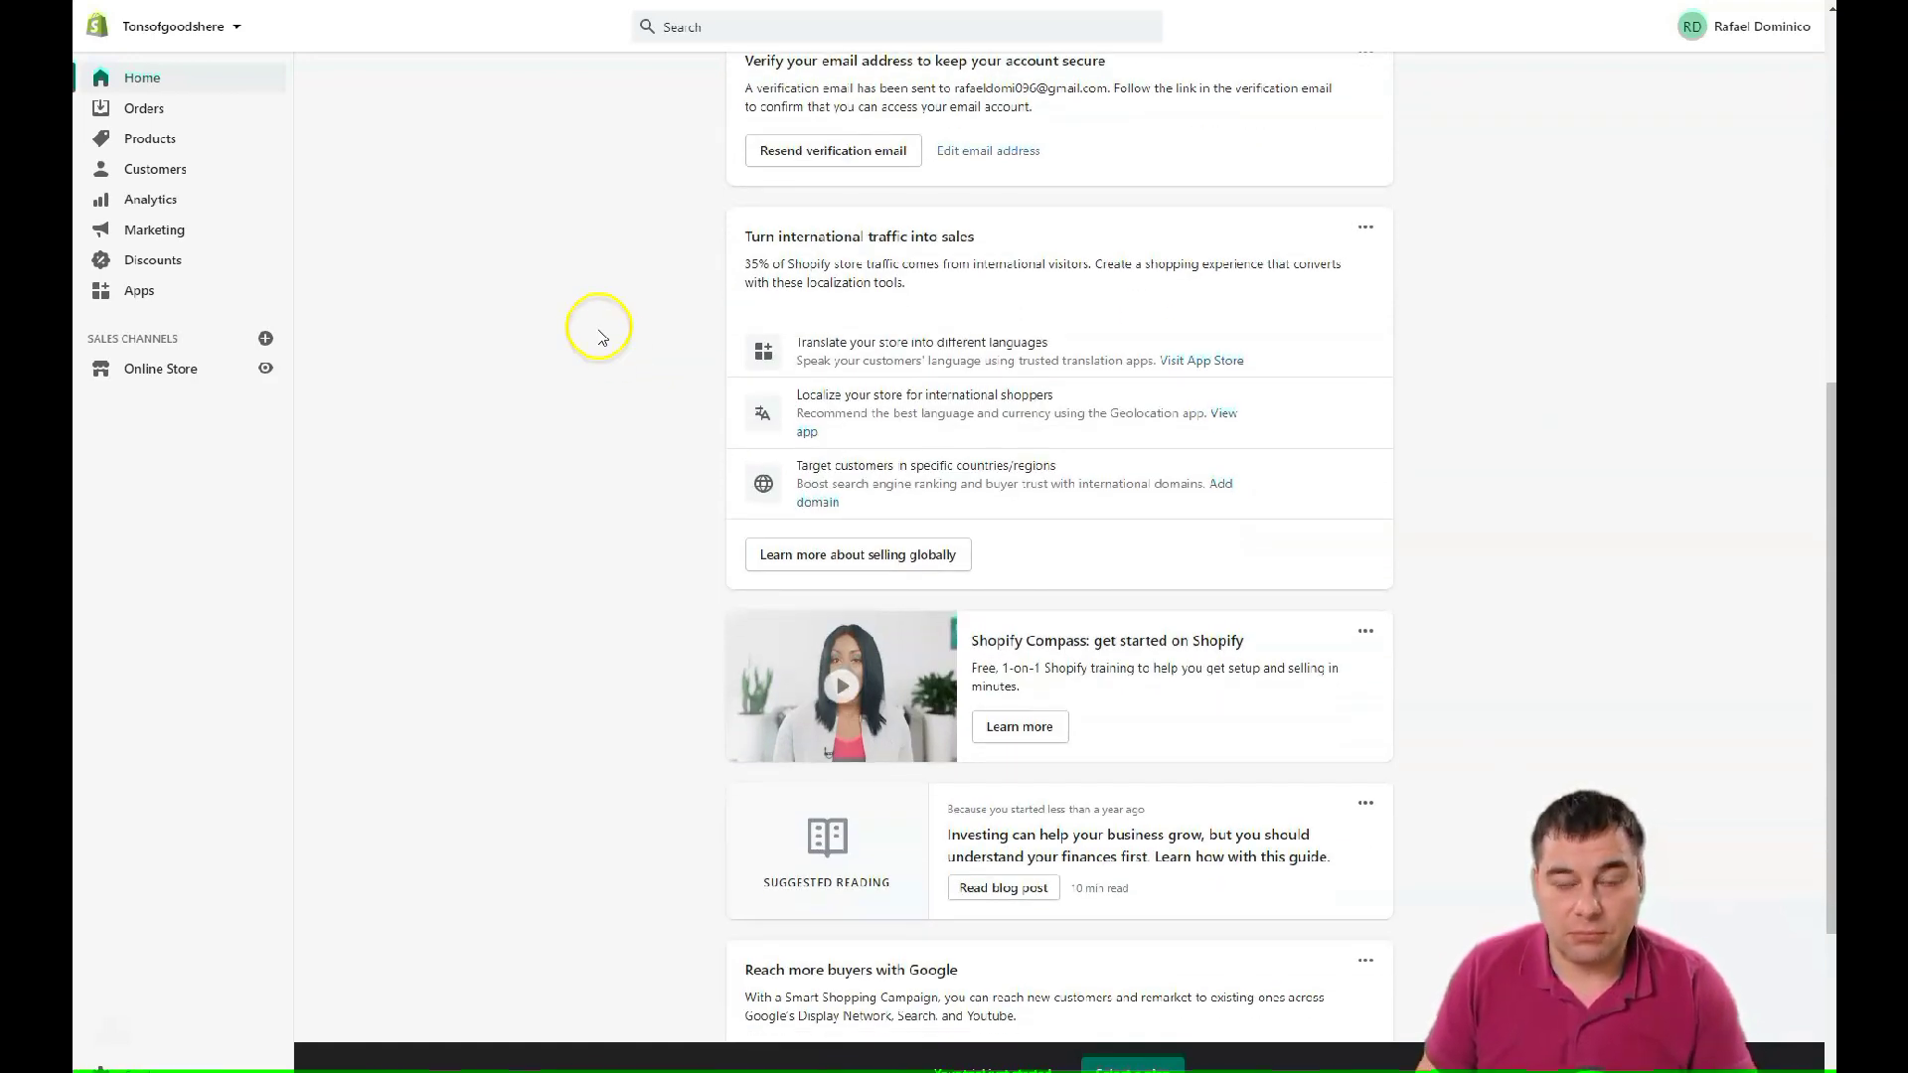
{"action": "scroll", "coordinate": [628, 331], "scroll_direction": "up", "scroll_amount": 1}
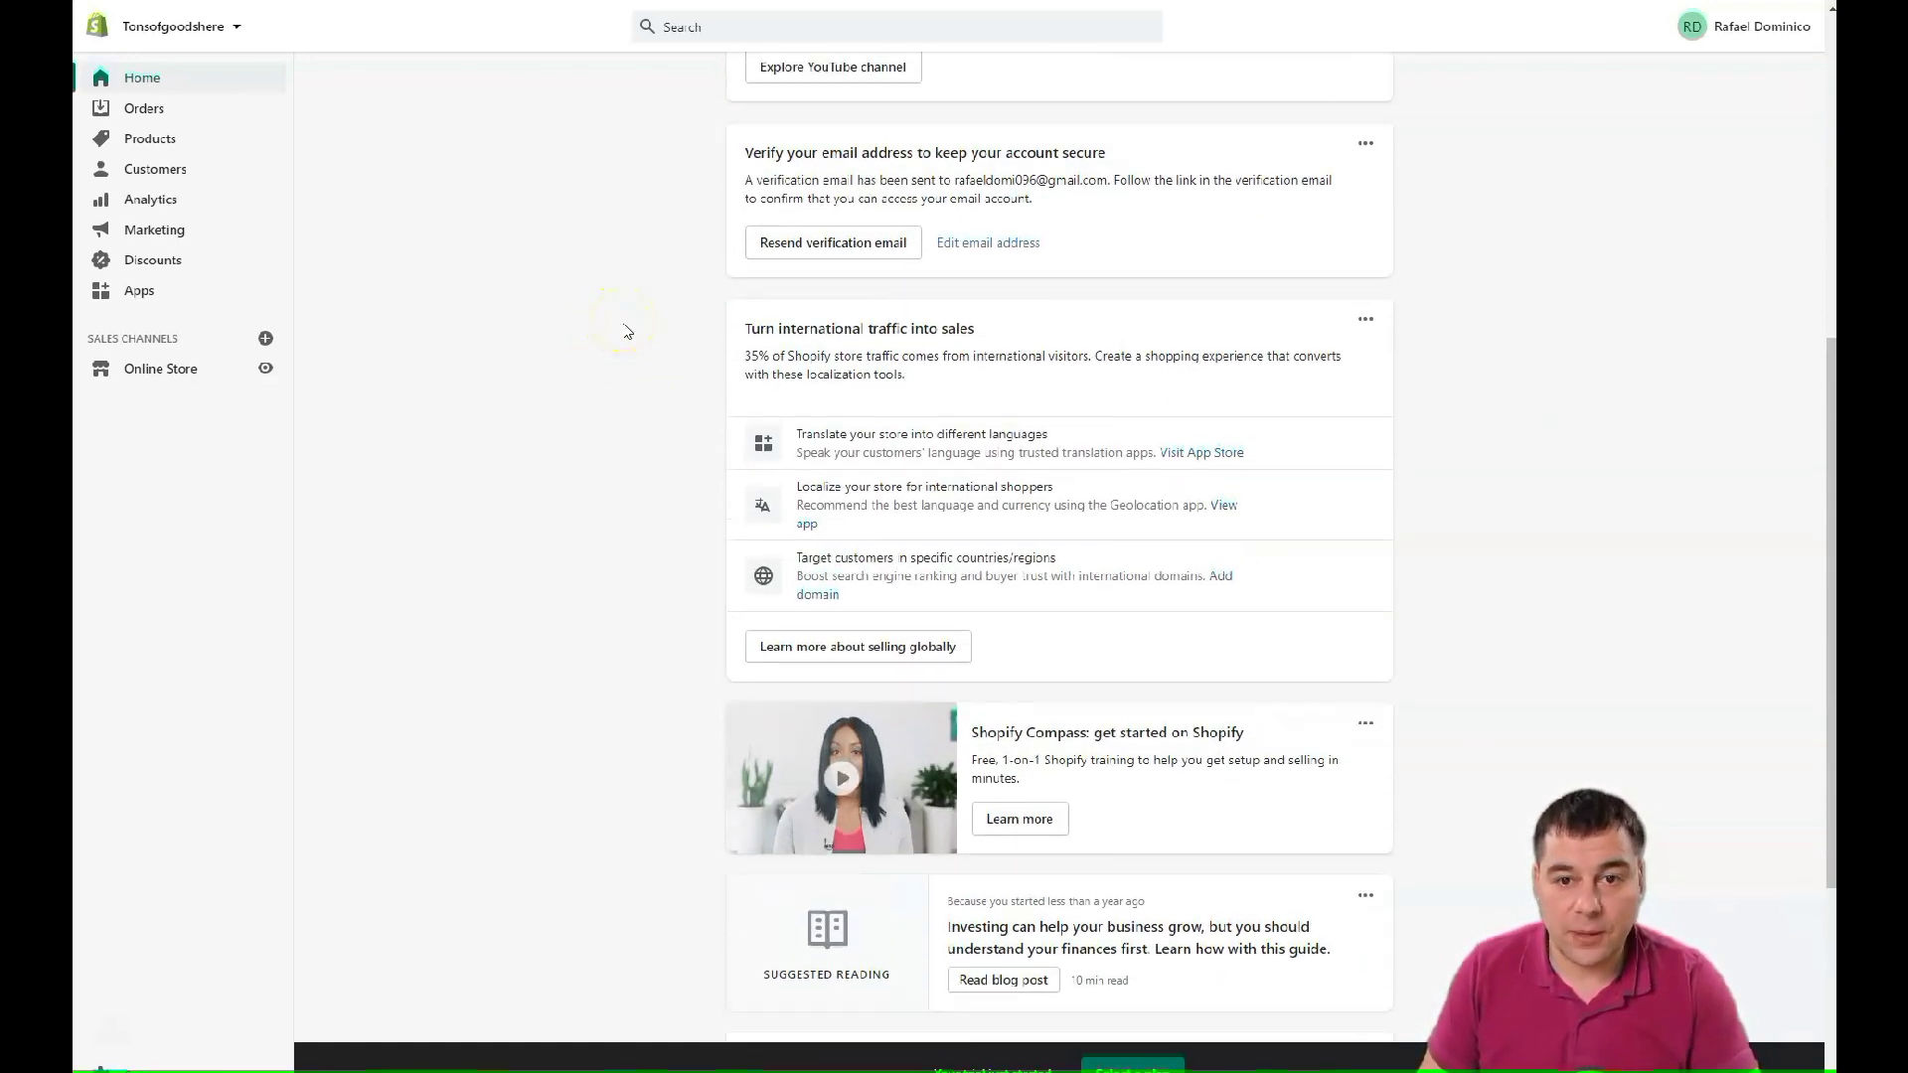
{"action": "scroll", "coordinate": [633, 338], "scroll_direction": "down", "scroll_amount": 1}
{"action": "scroll", "coordinate": [637, 342], "scroll_direction": "down", "scroll_amount": 4}
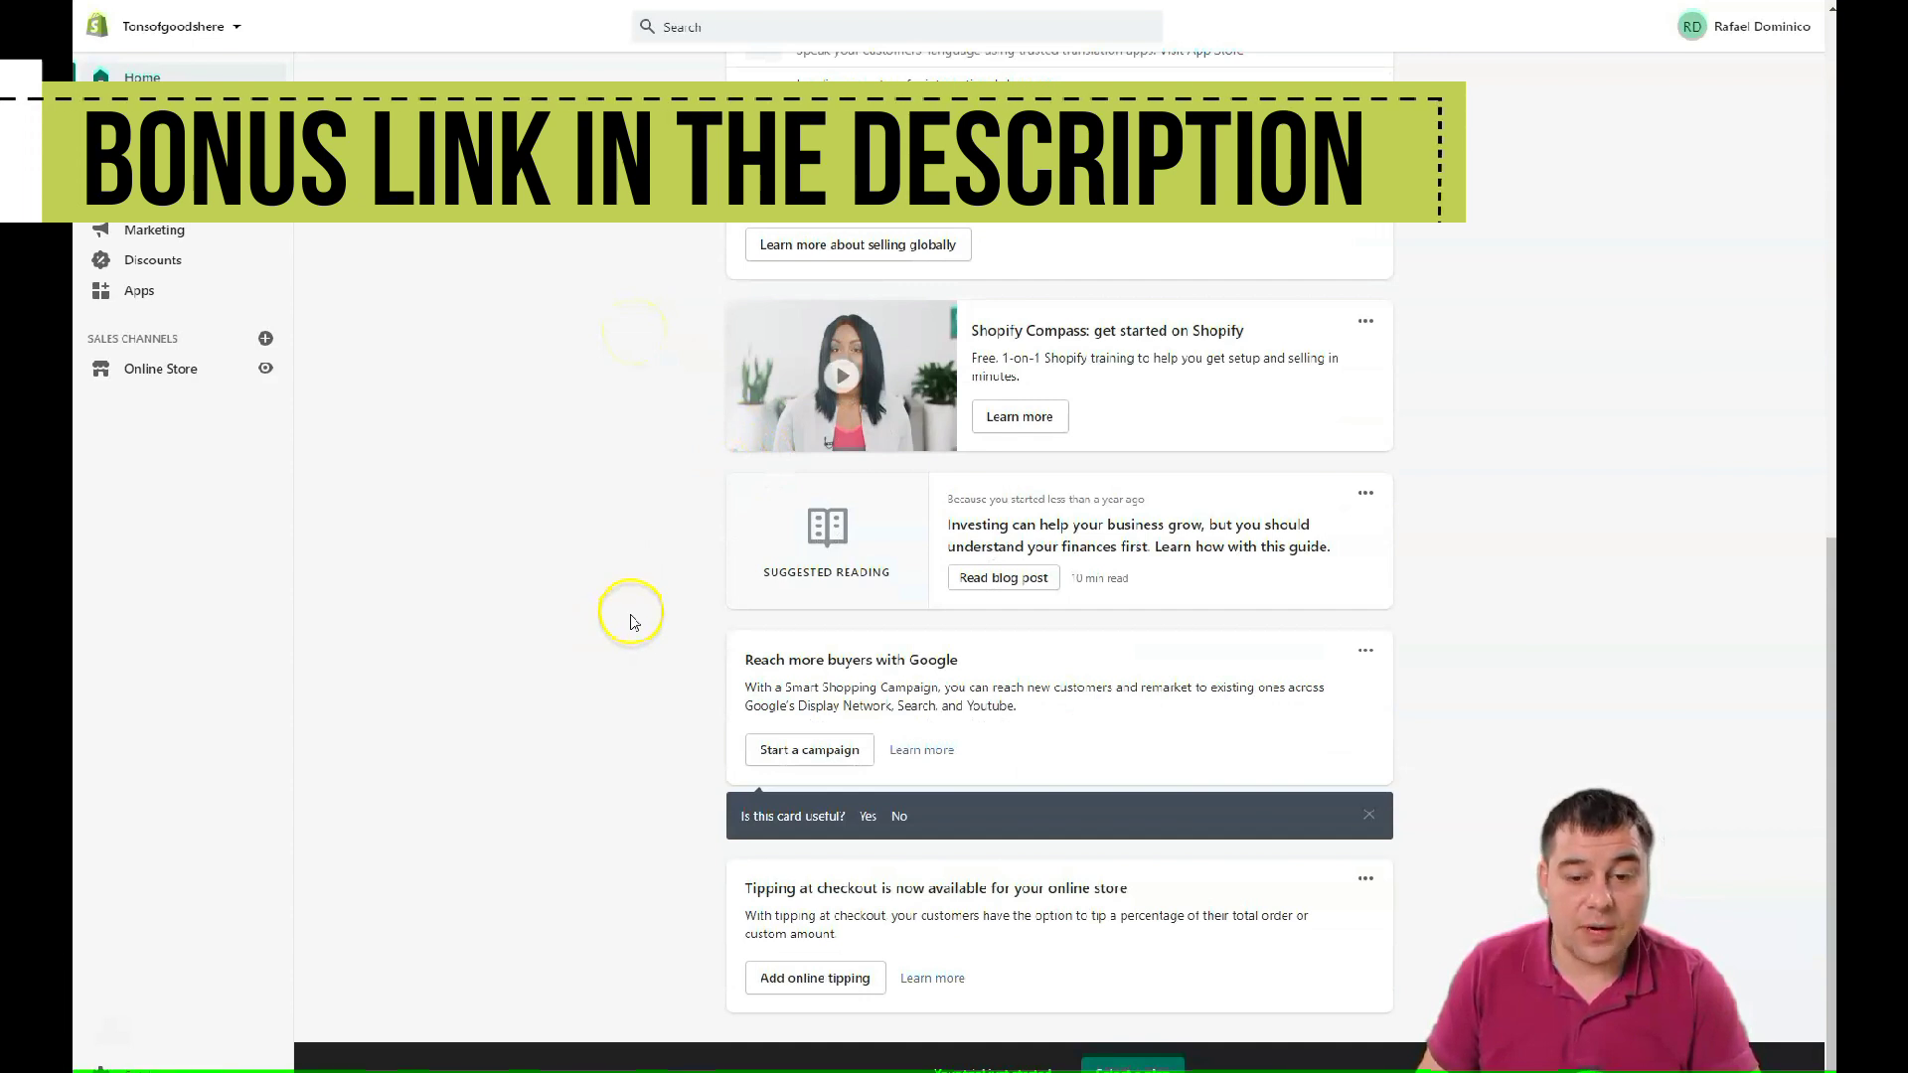
{"action": "scroll", "coordinate": [632, 613], "scroll_direction": "up", "scroll_amount": 6}
{"action": "scroll", "coordinate": [636, 617], "scroll_direction": "up", "scroll_amount": 5}
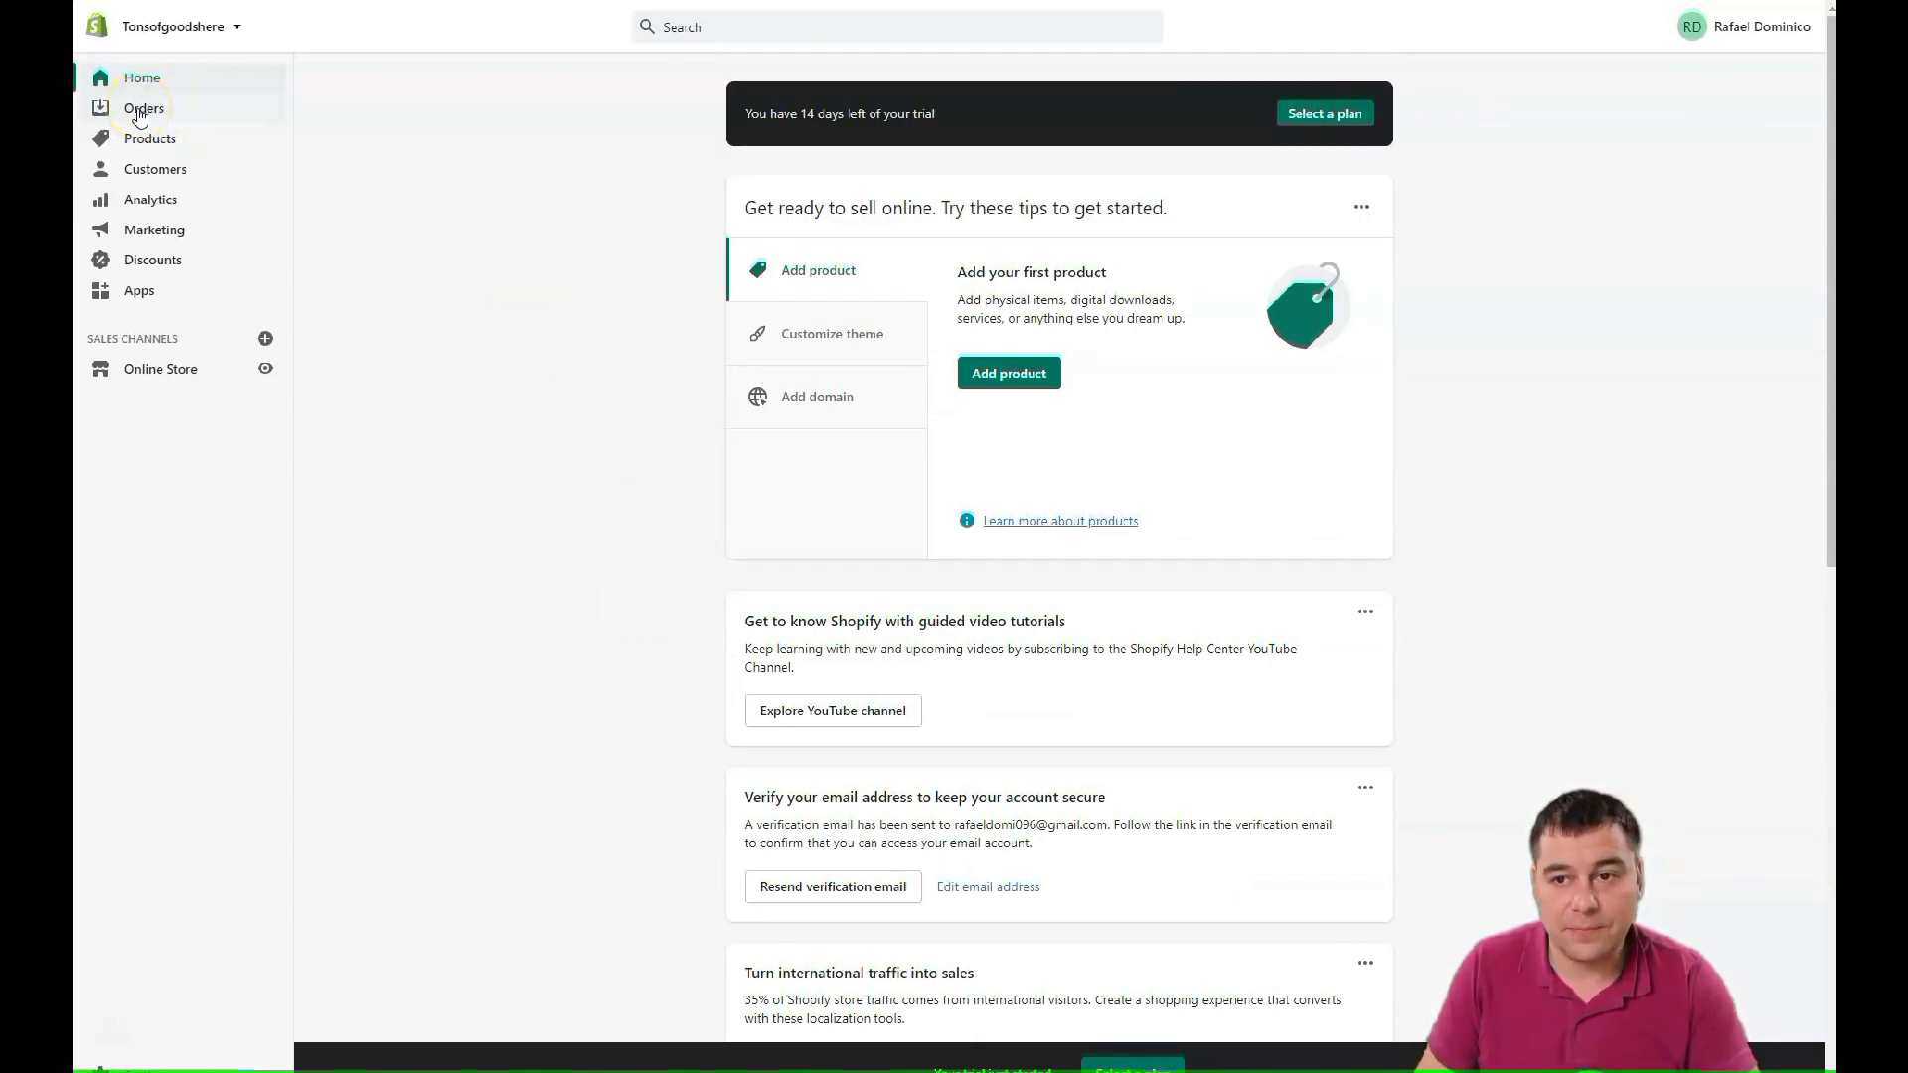
- View the store's Orders page and its Products page
{"action": "left_click", "coordinate": [140, 112]}
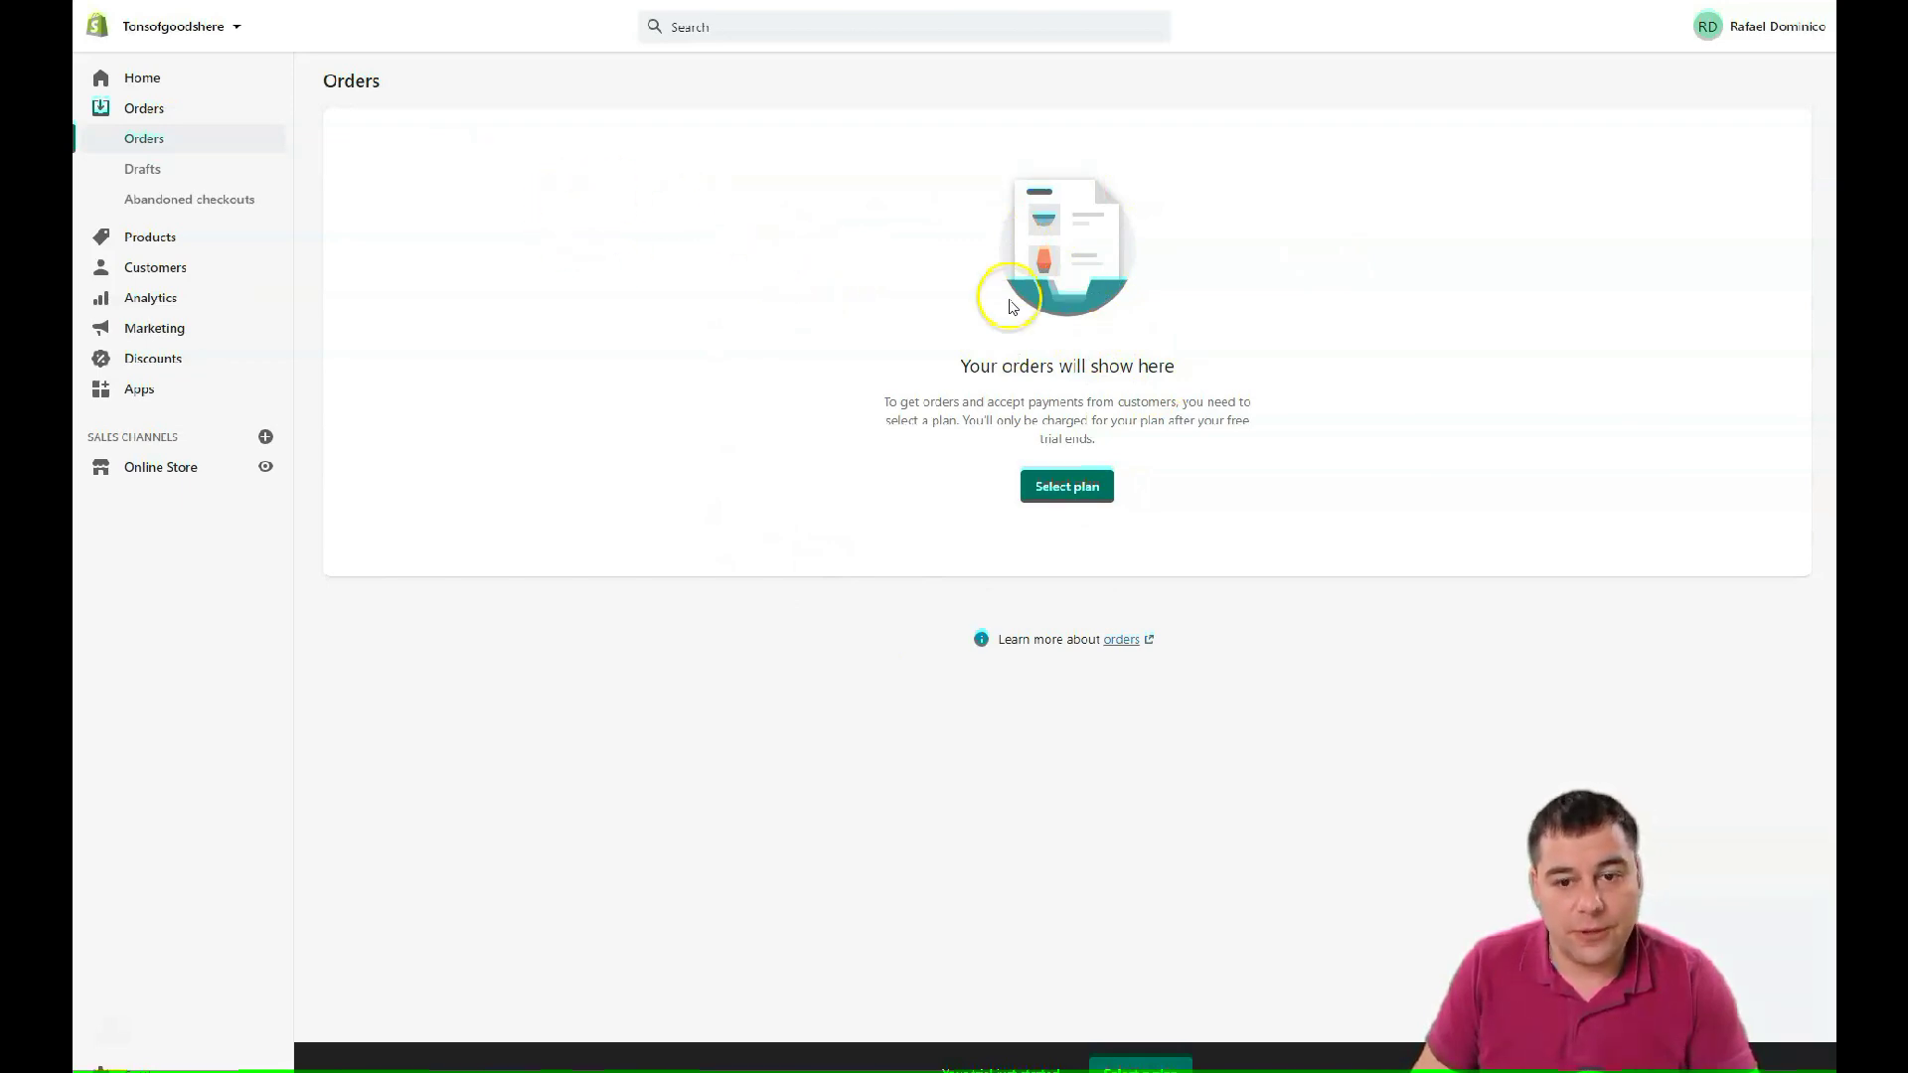
{"action": "left_click", "coordinate": [150, 238]}
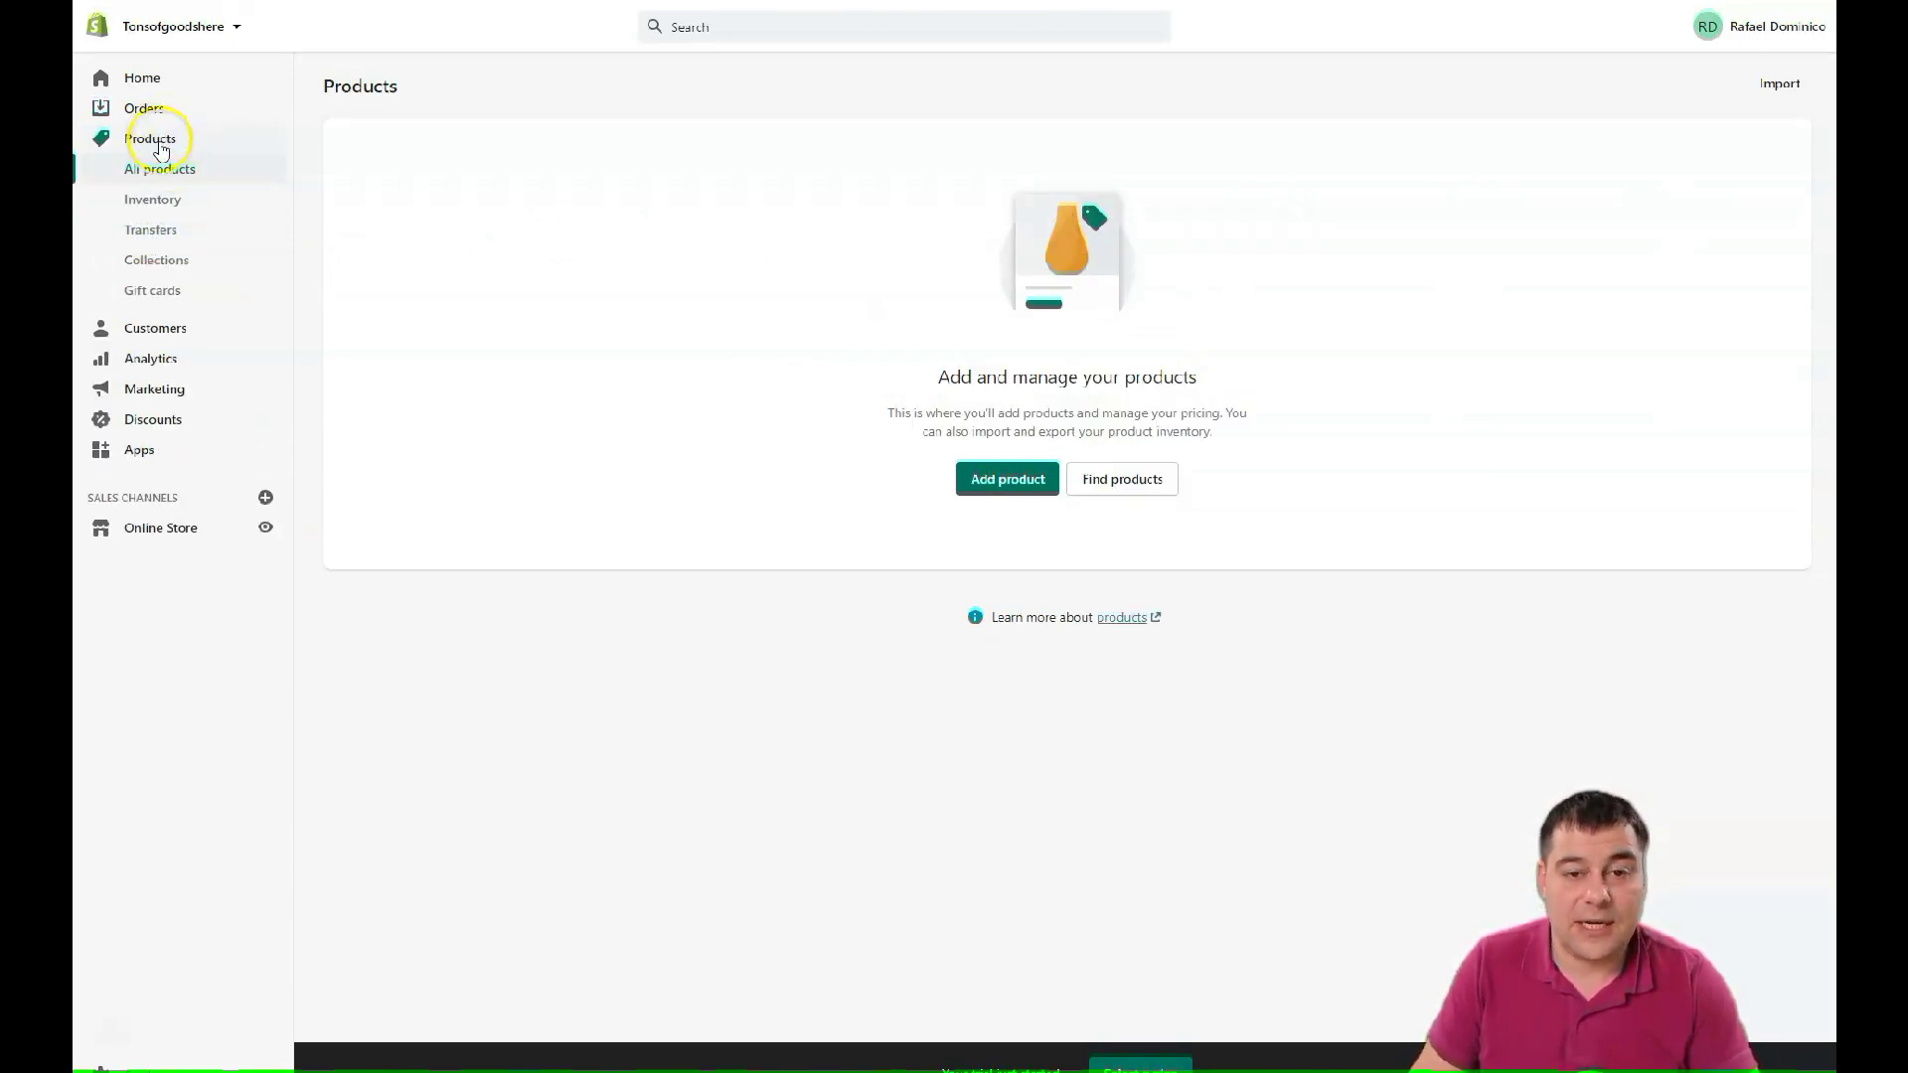
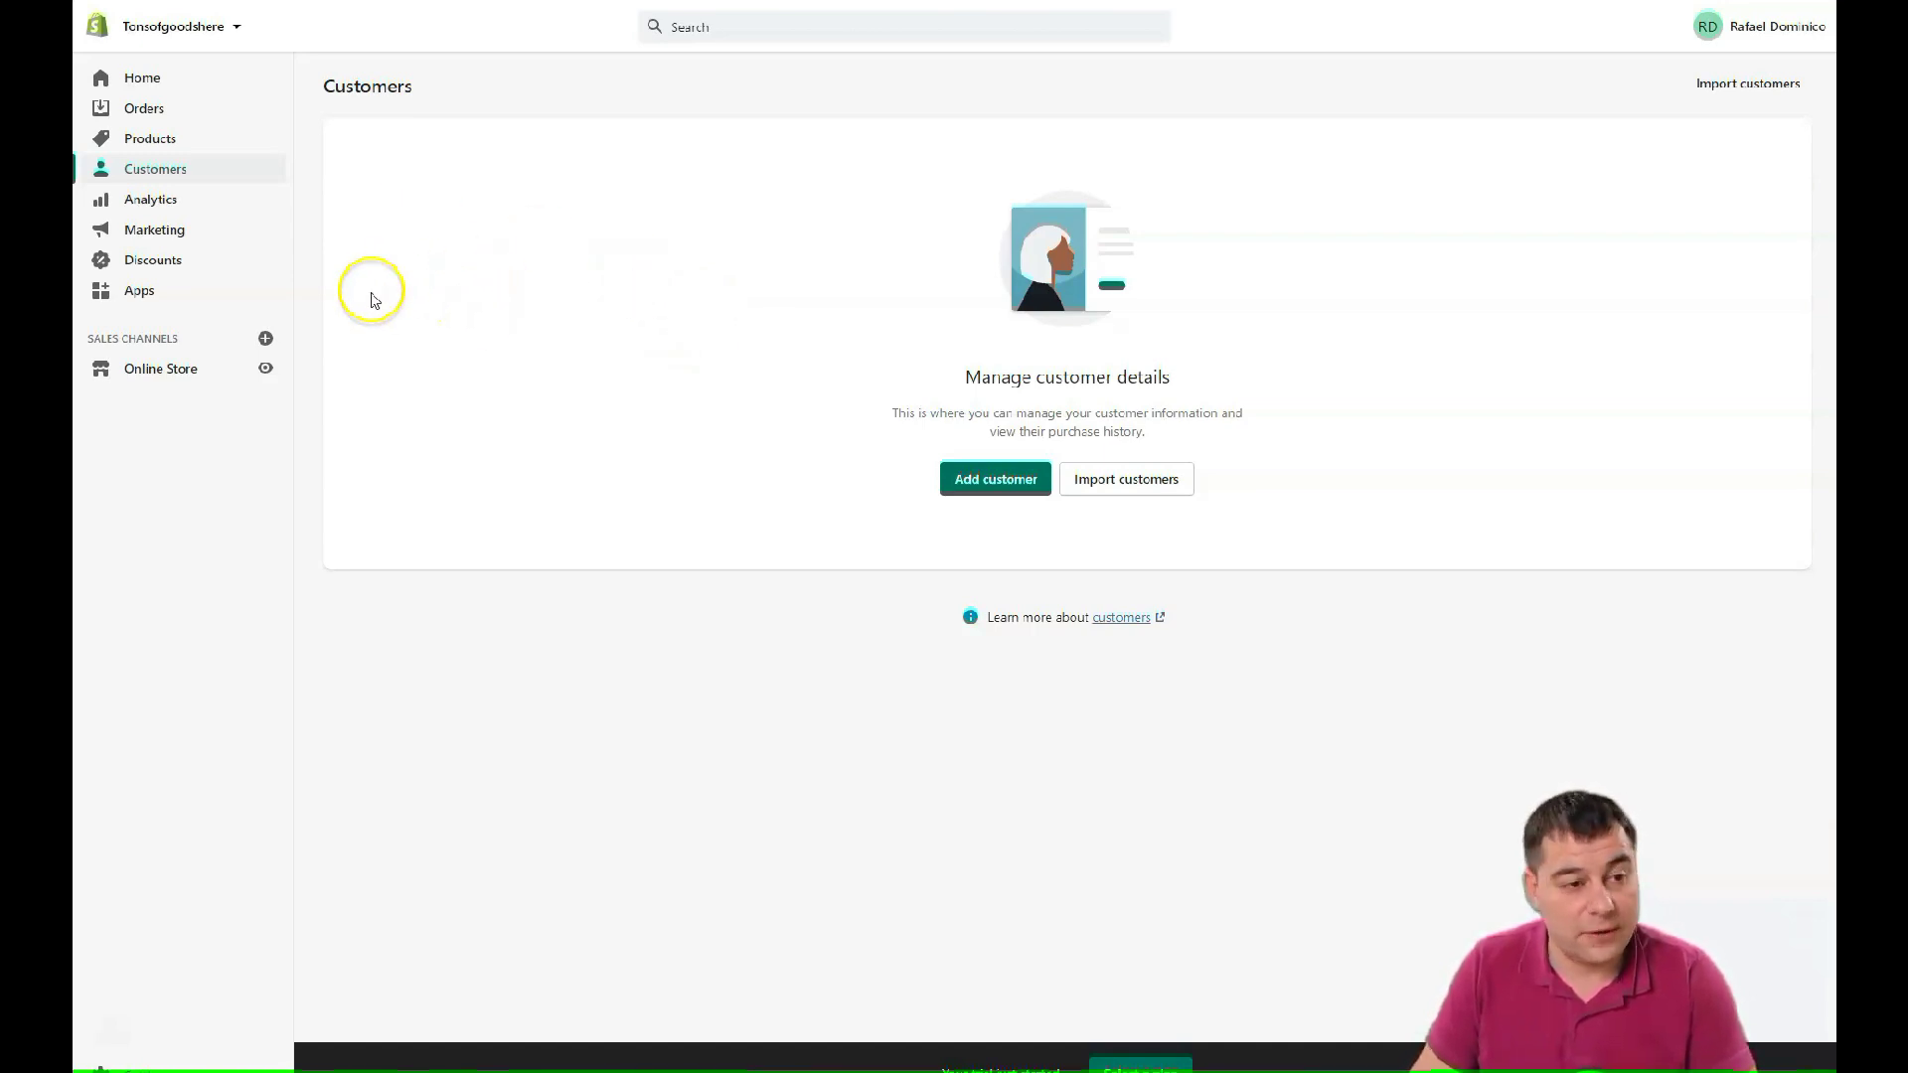
- Review the store's analytics: the overview dashboard, the reports and Live View
{"action": "left_click", "coordinate": [146, 206]}
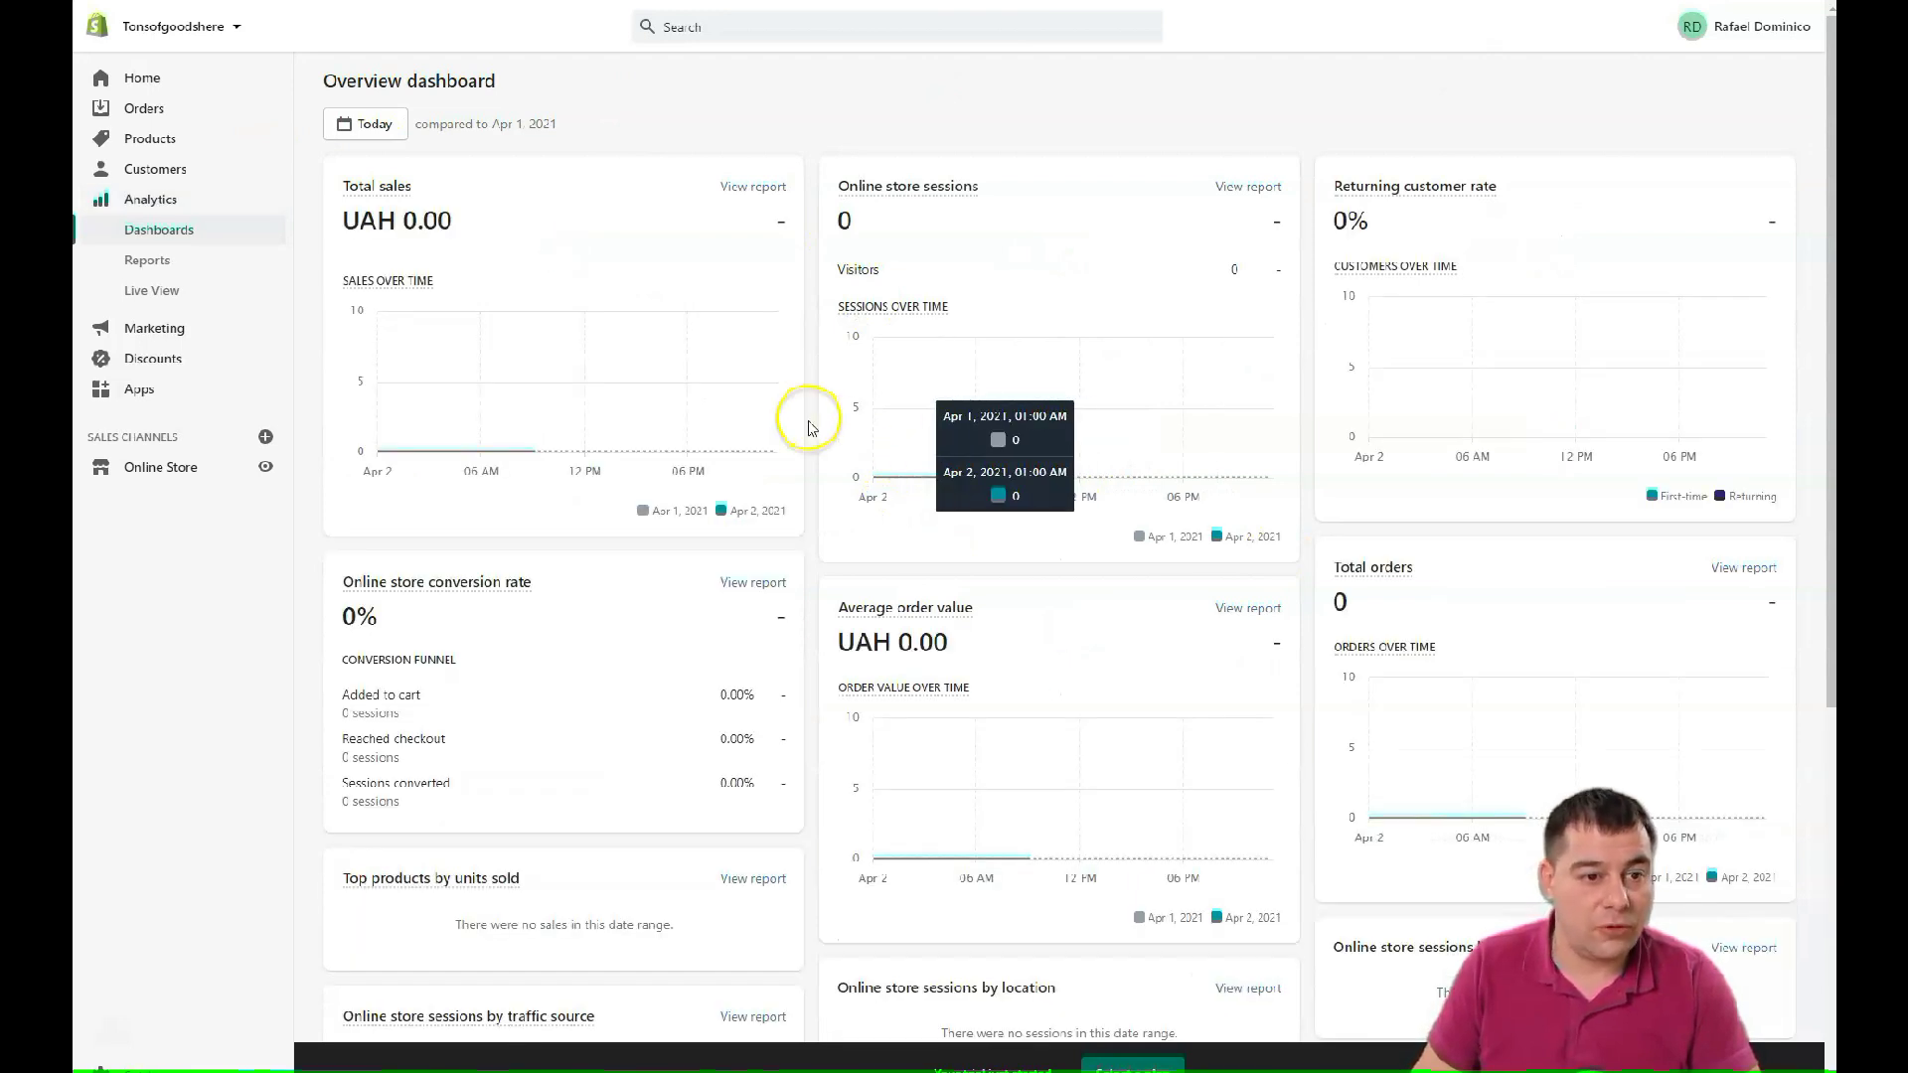
{"action": "scroll", "coordinate": [241, 357], "scroll_direction": "down", "scroll_amount": 6}
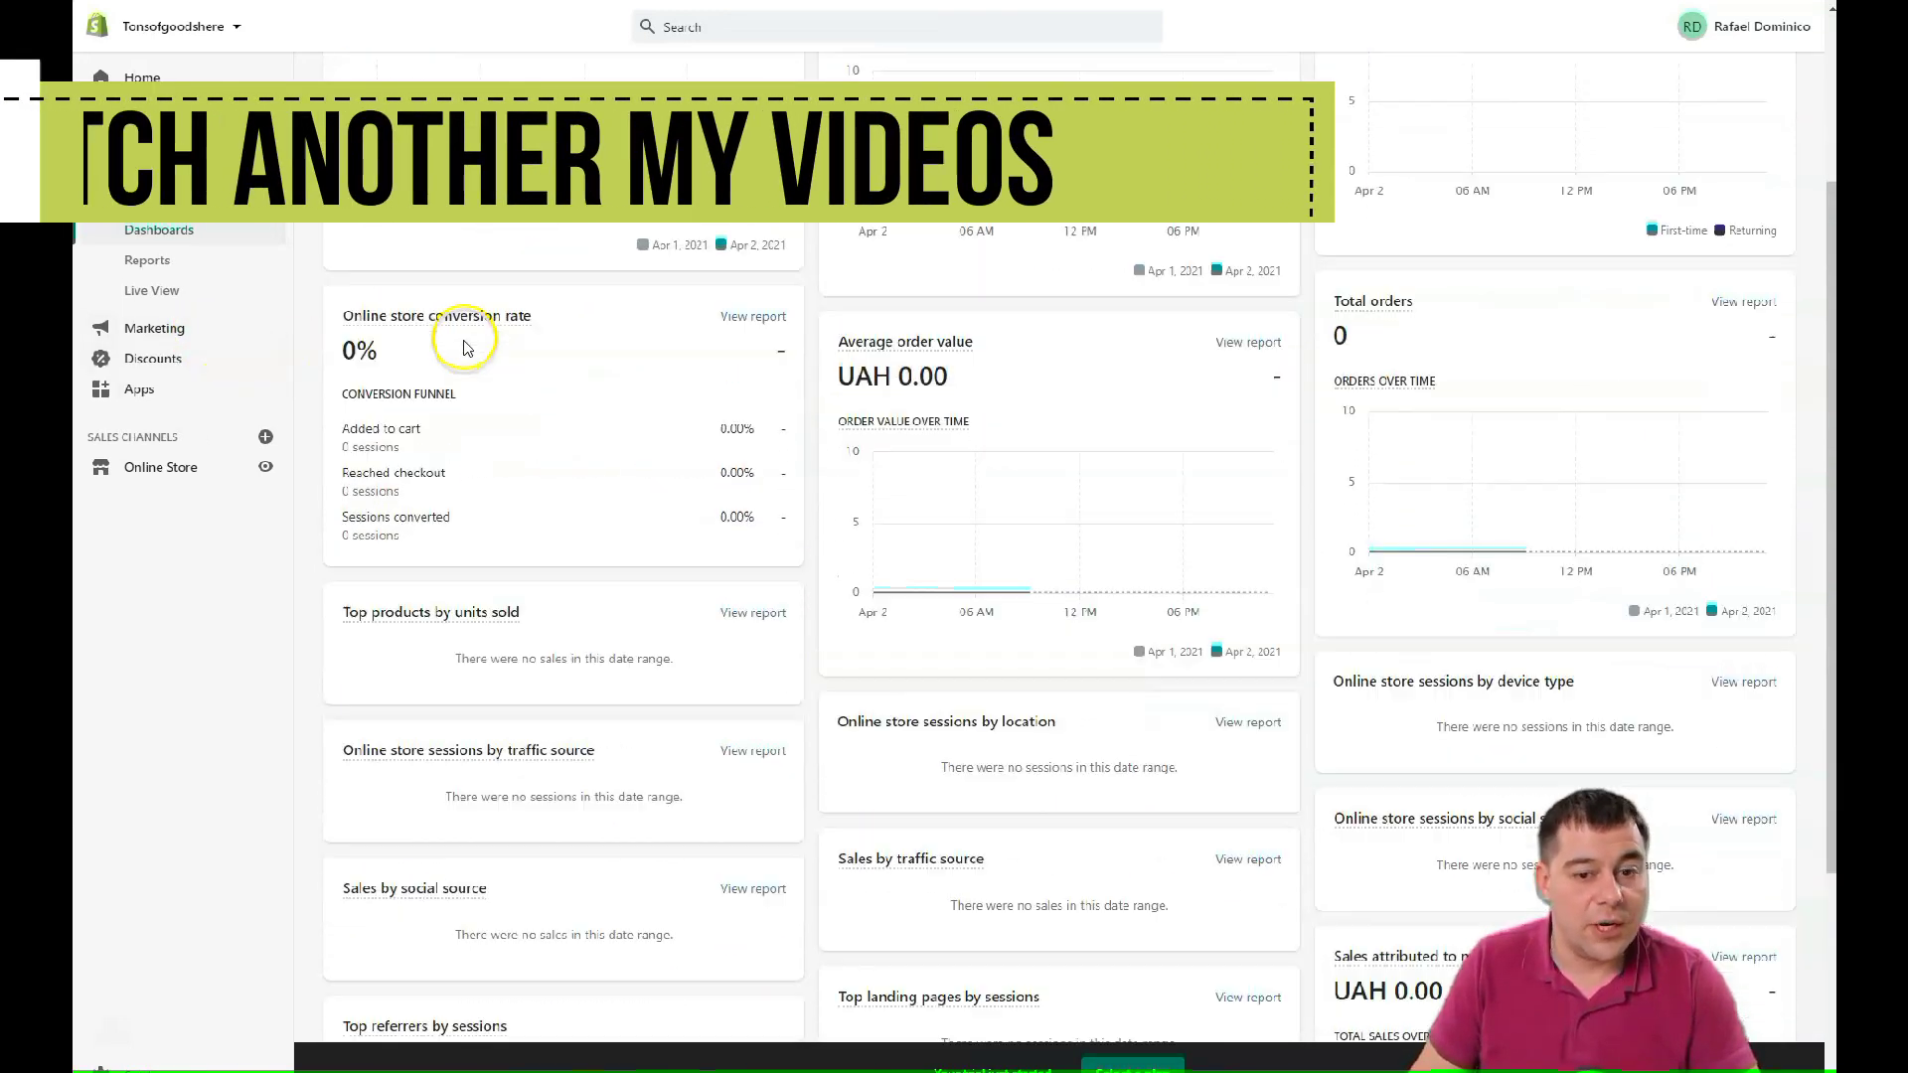
{"action": "scroll", "coordinate": [765, 379], "scroll_direction": "up", "scroll_amount": 6}
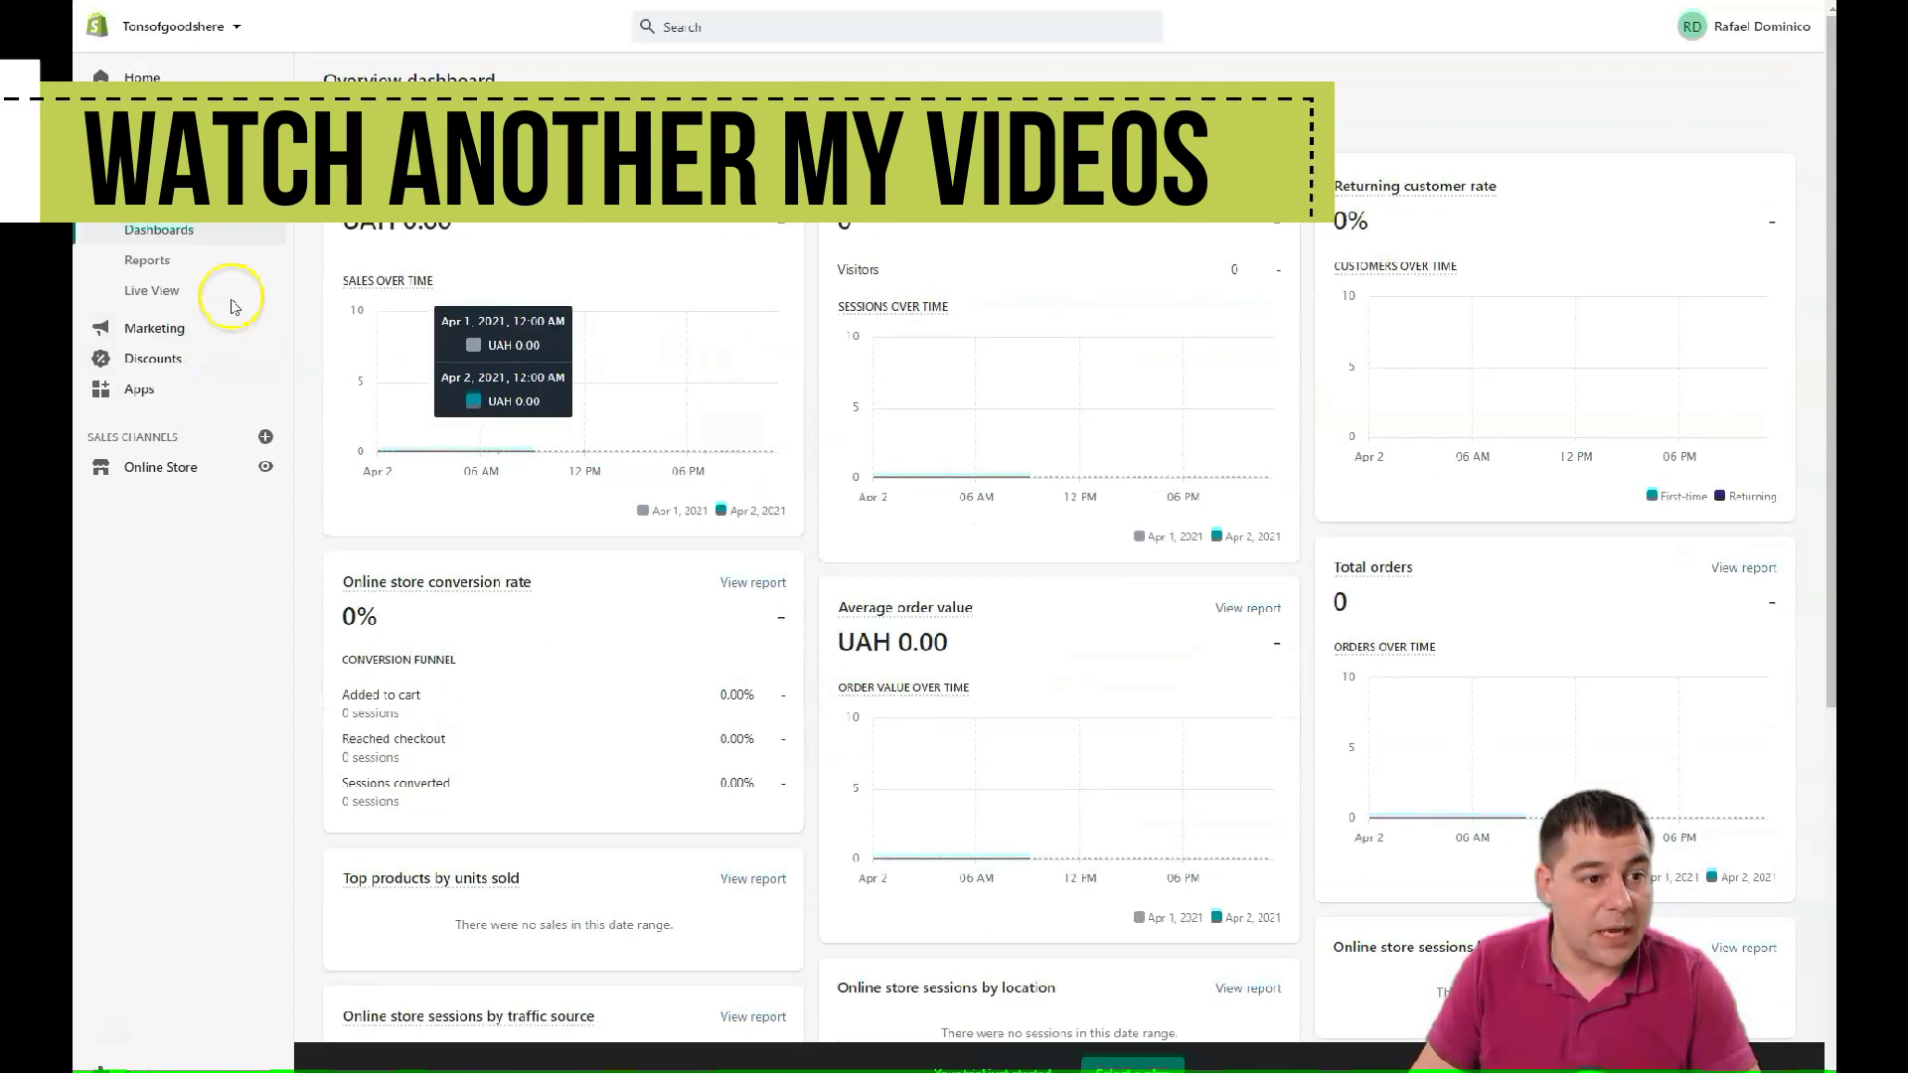
{"action": "left_click", "coordinate": [147, 260]}
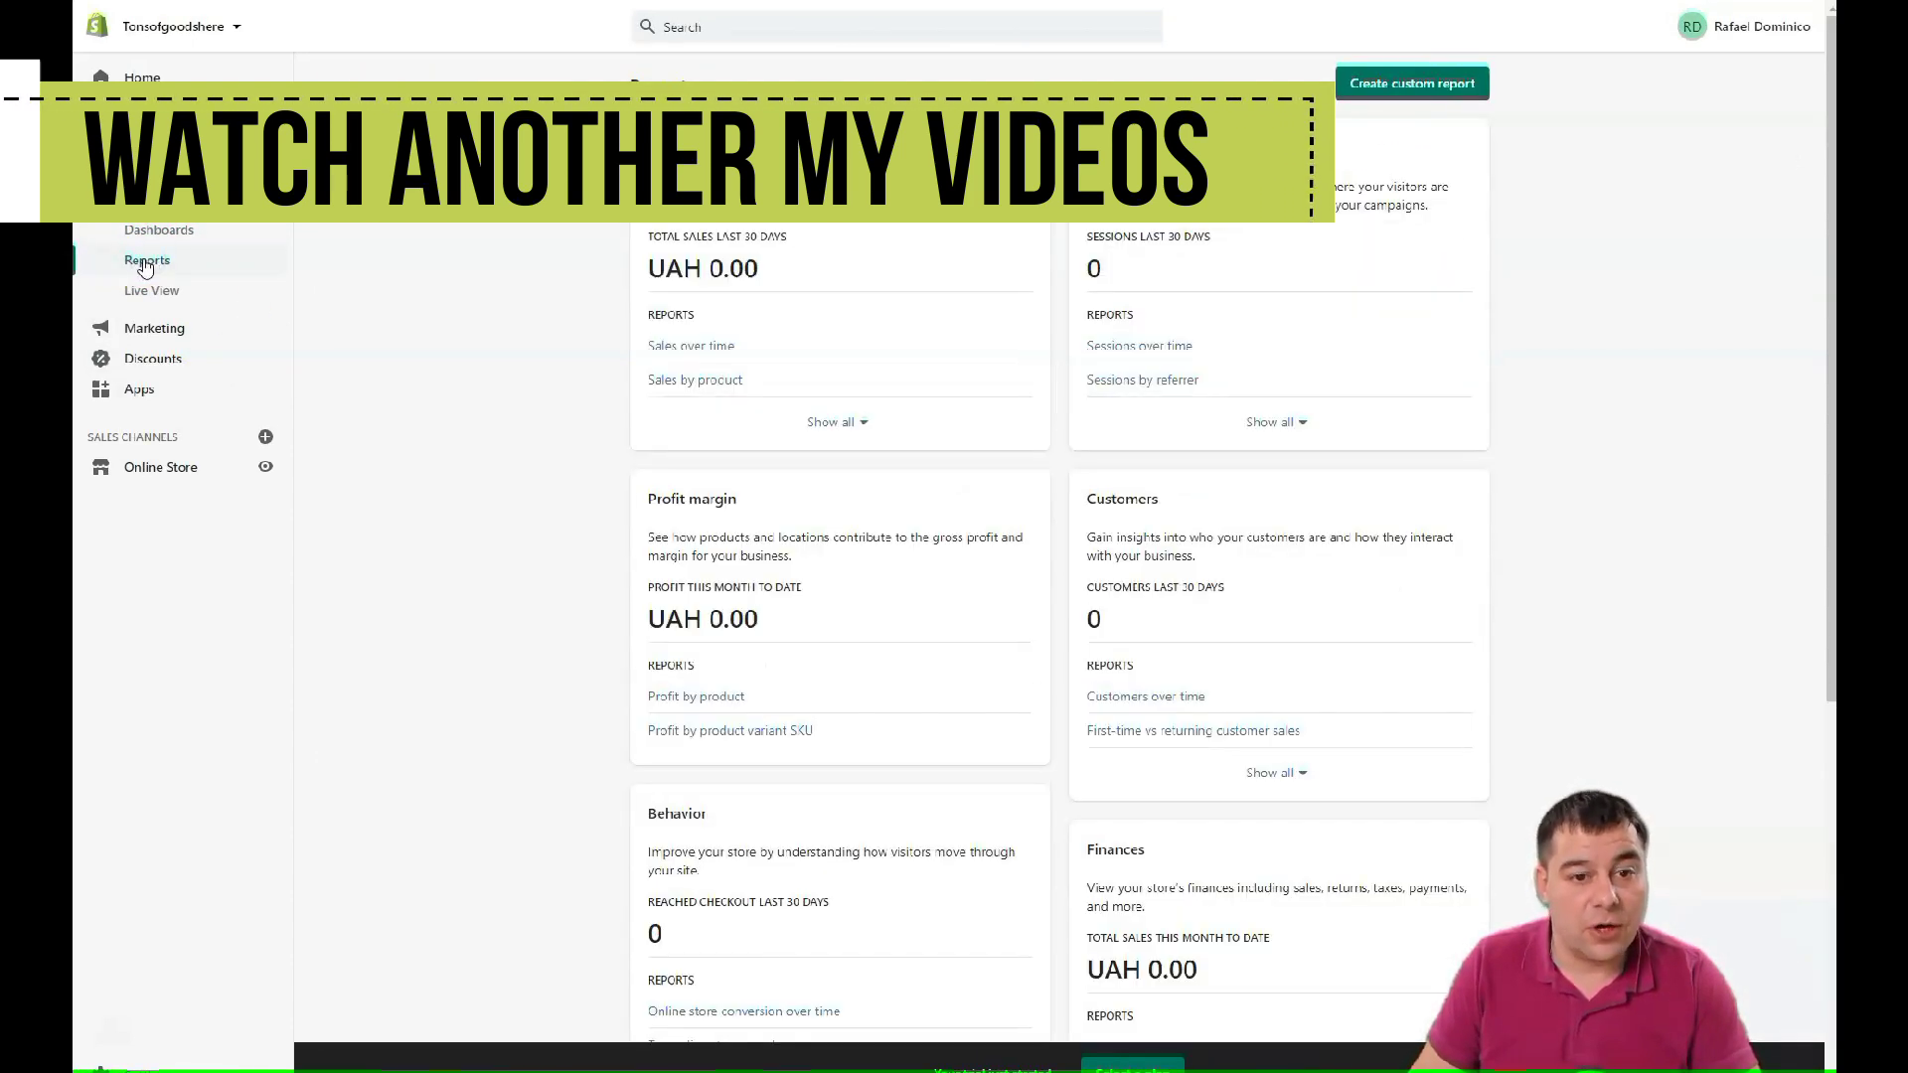
{"action": "left_click", "coordinate": [151, 289]}
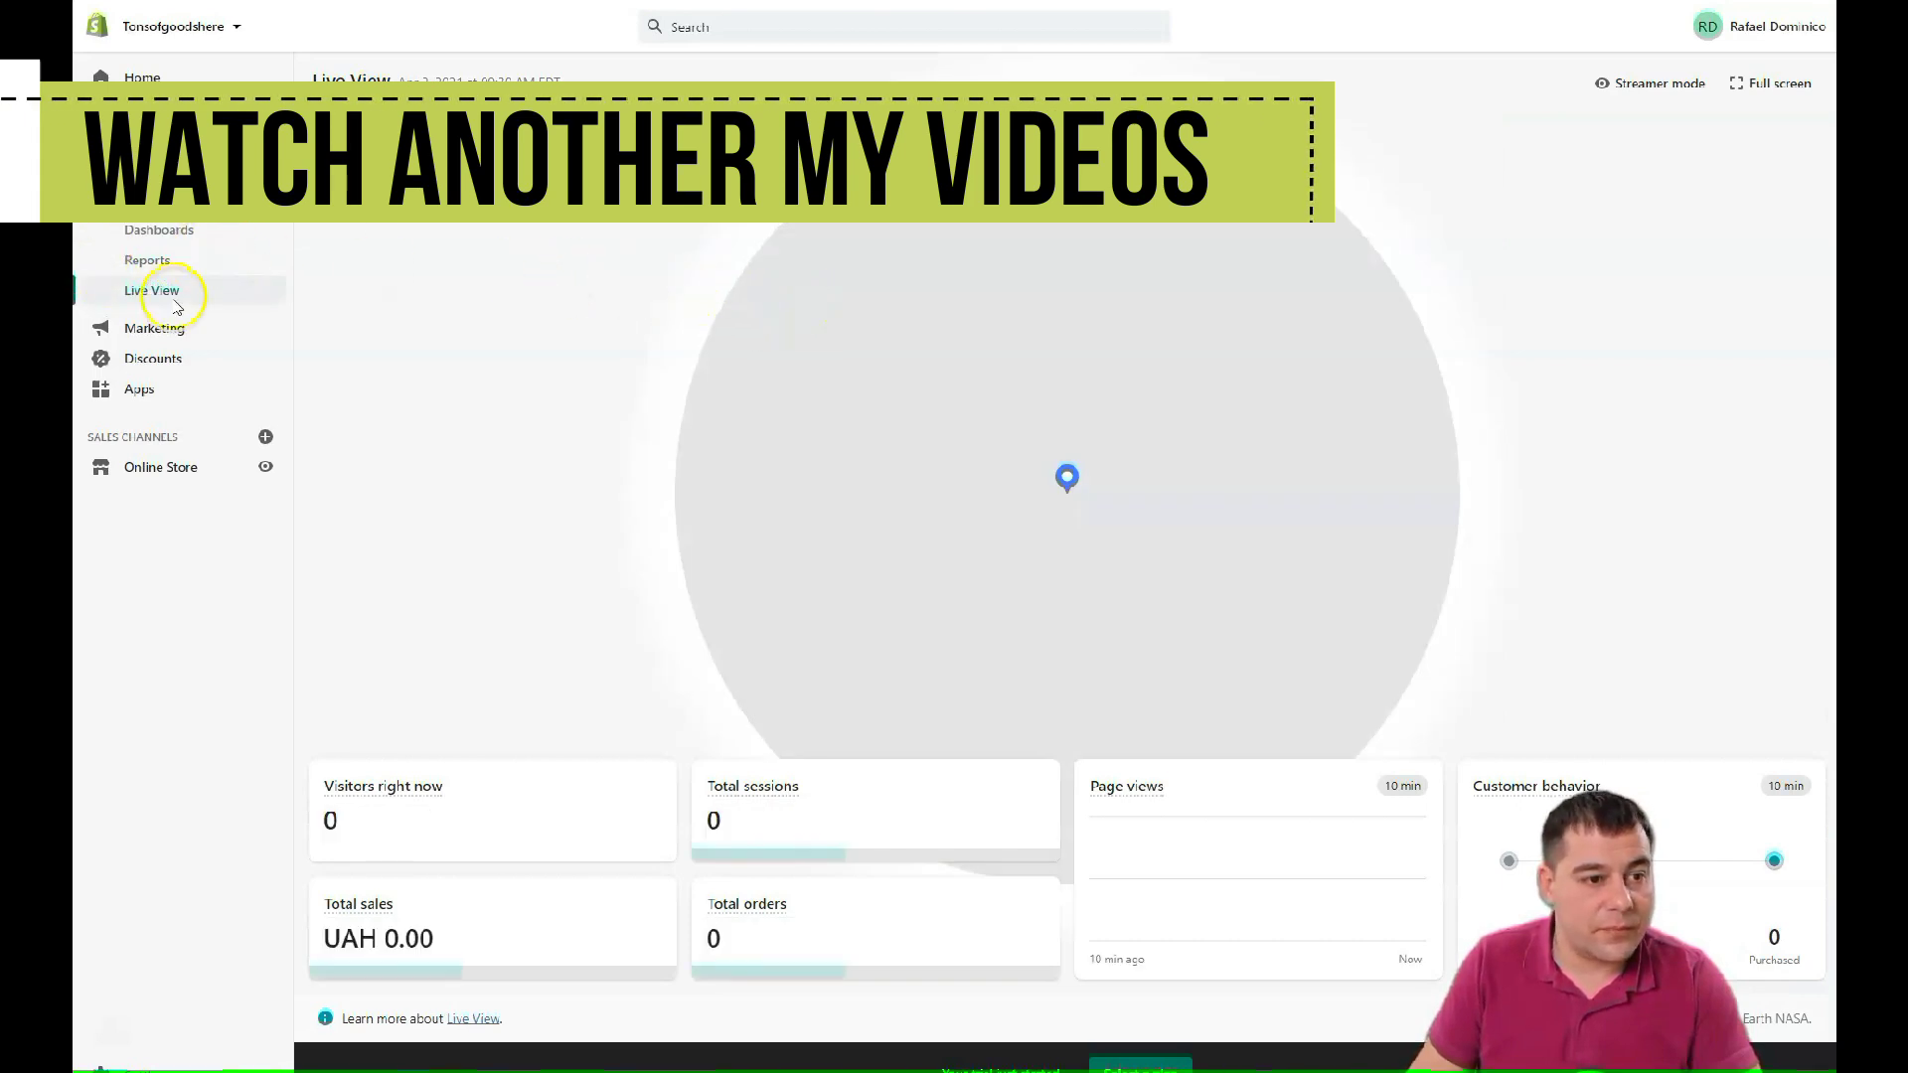
- Review the marketing overview with its recommended apps, plus the campaigns and automations pages
{"action": "left_click", "coordinate": [154, 228]}
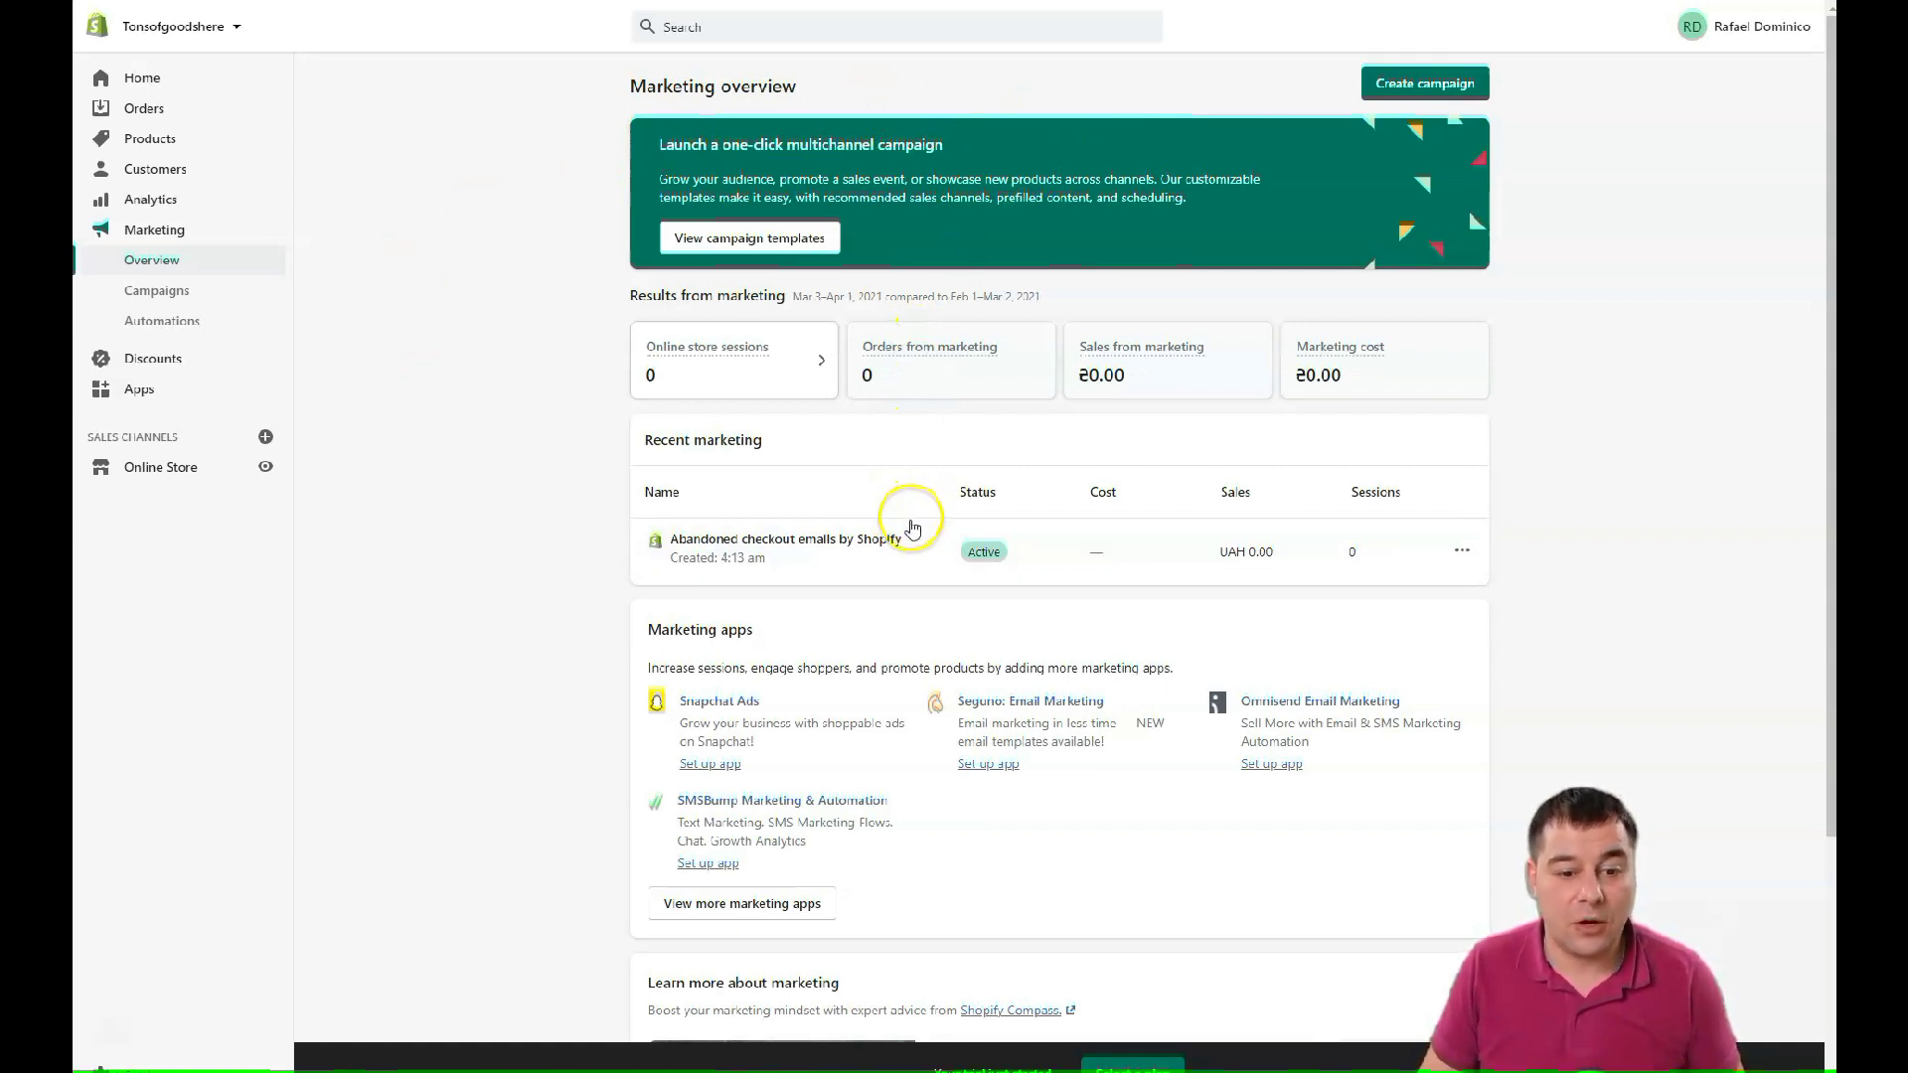
{"action": "scroll", "coordinate": [906, 536], "scroll_direction": "down", "scroll_amount": 2}
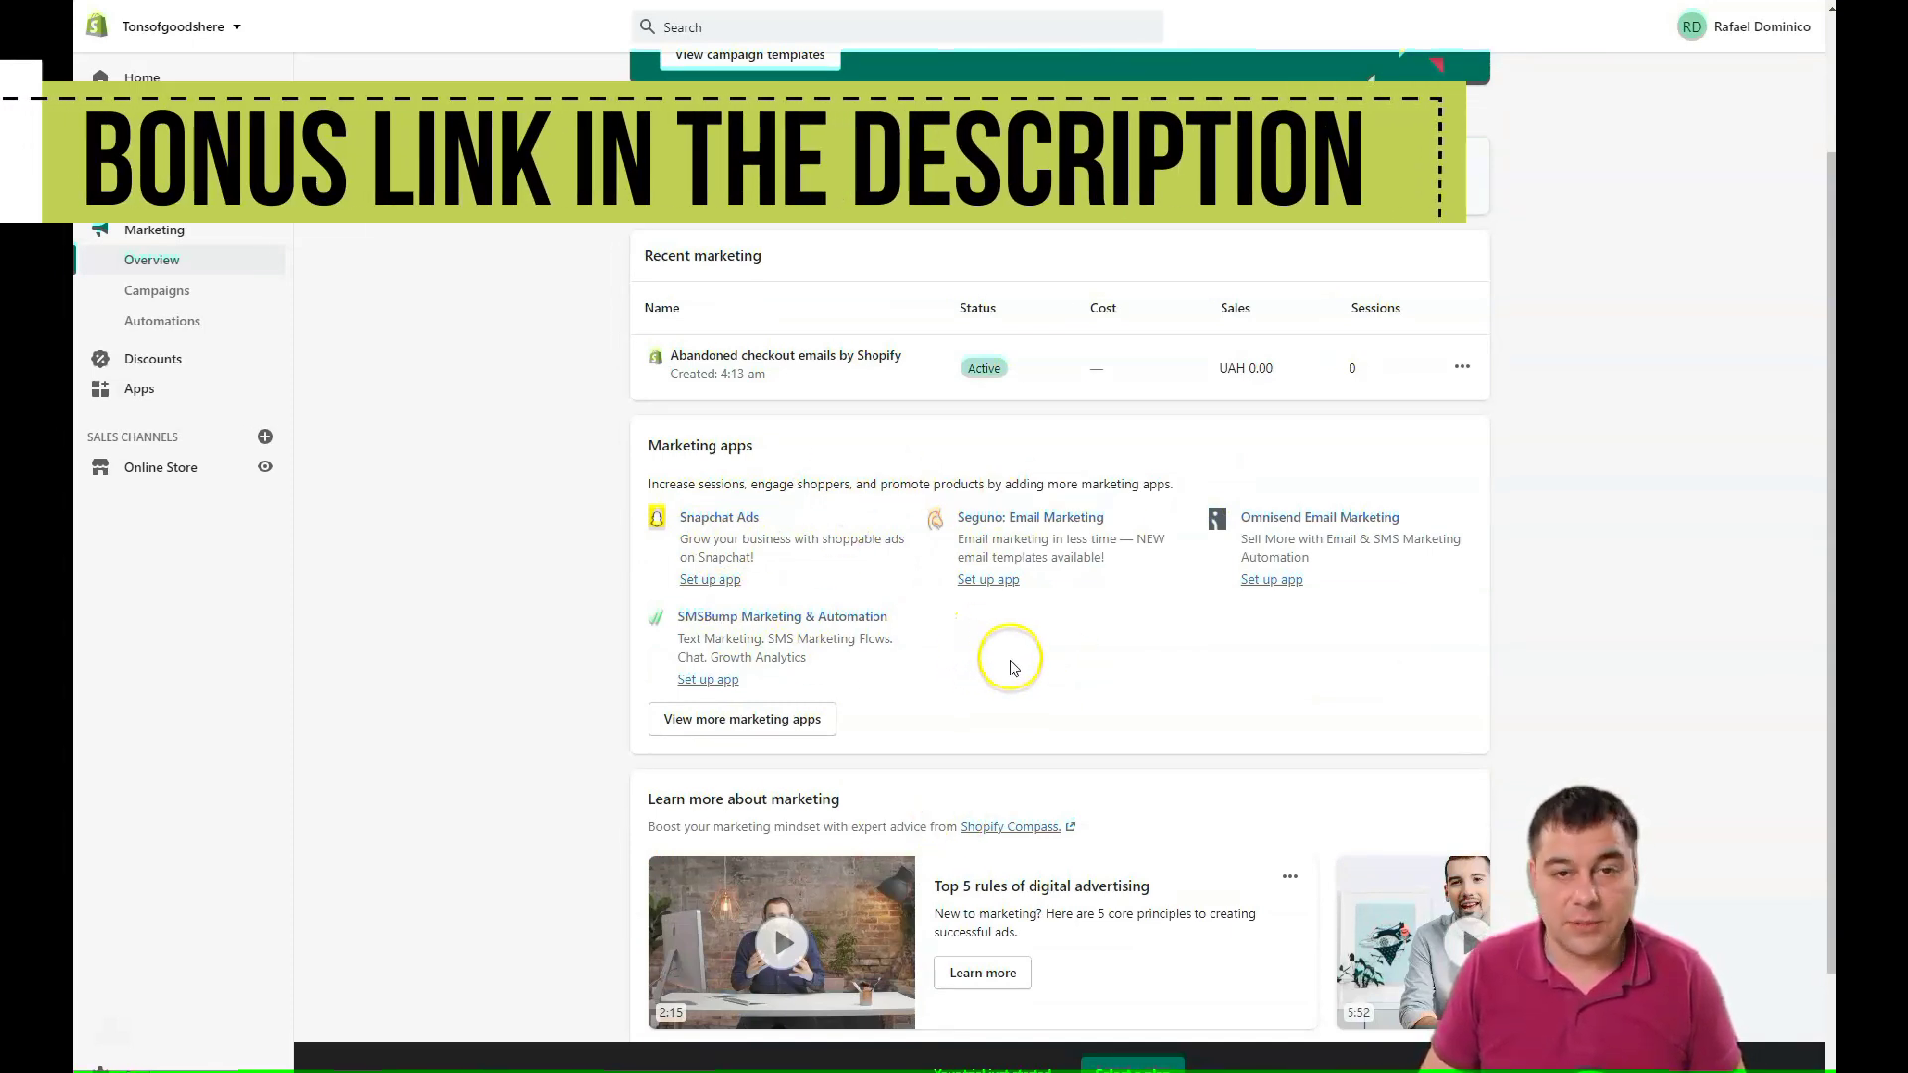
{"action": "scroll", "coordinate": [1033, 641], "scroll_direction": "down", "scroll_amount": 2}
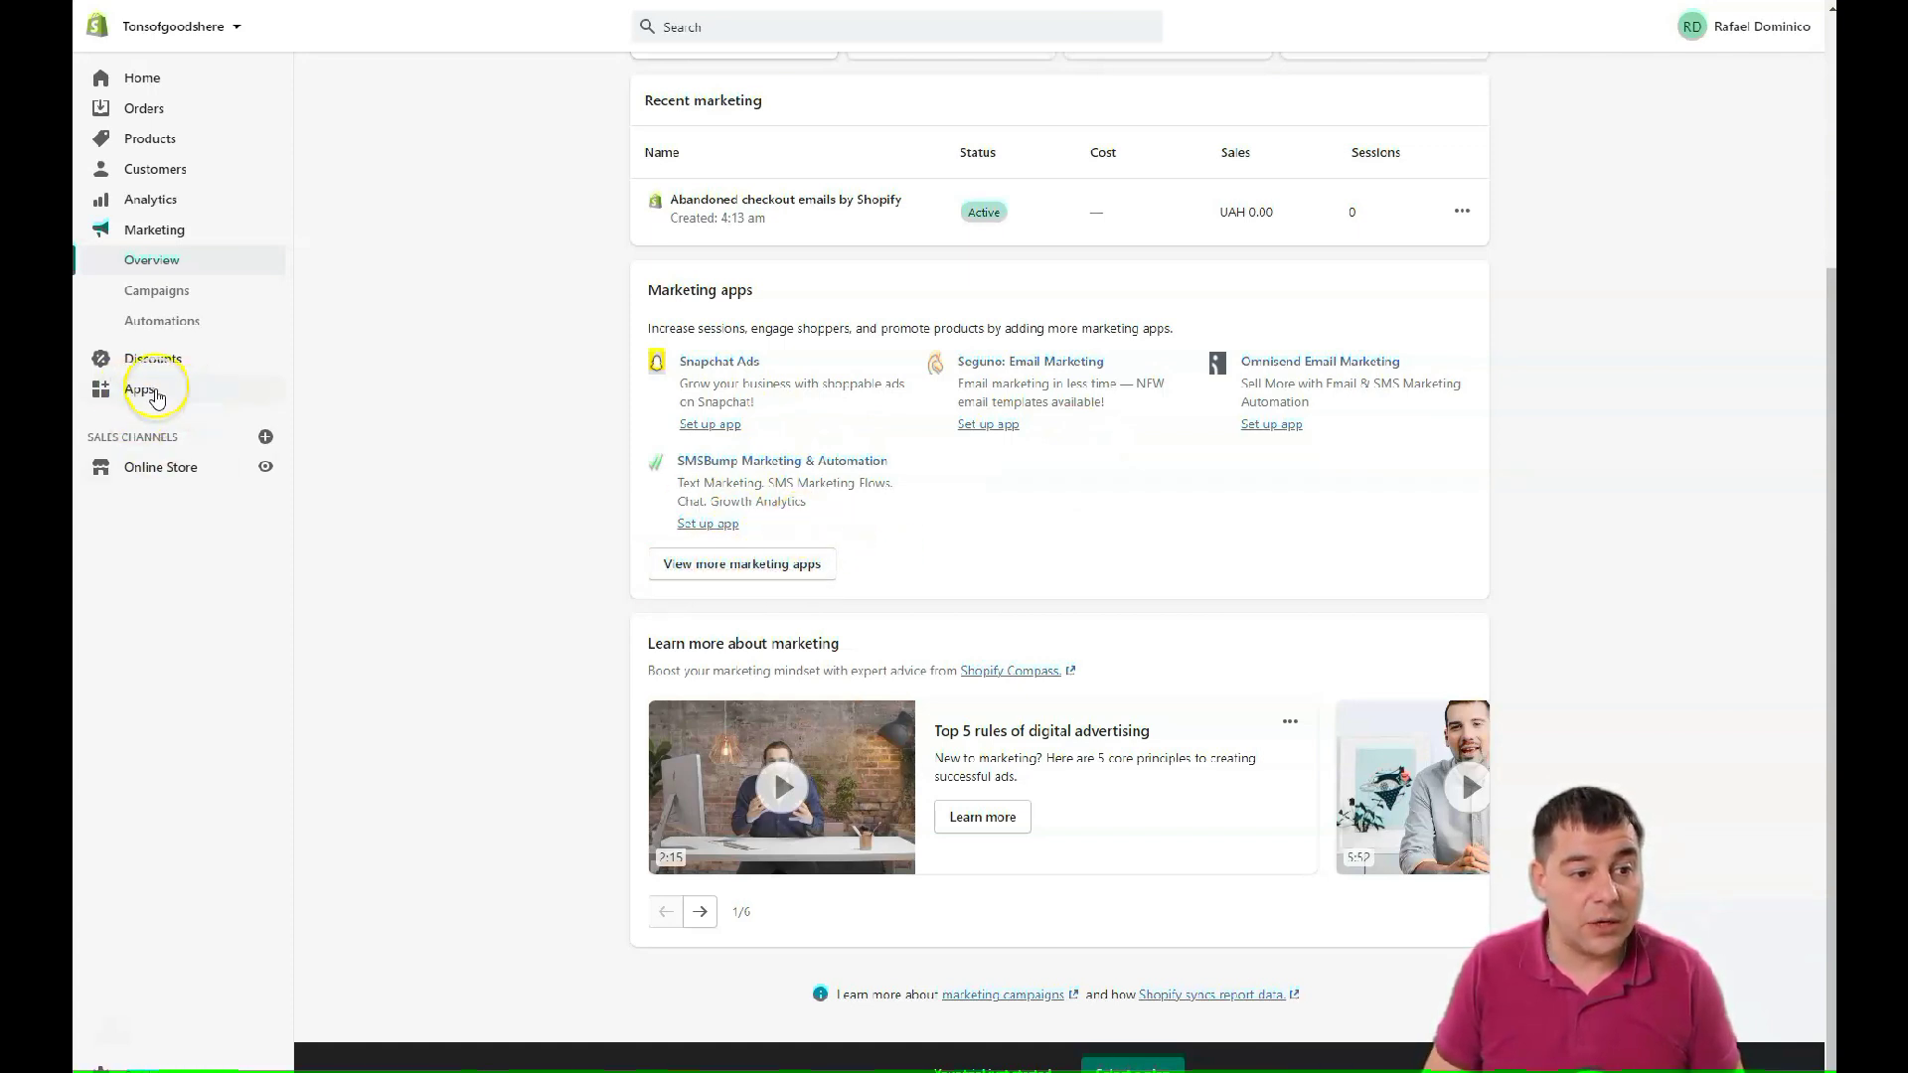
{"action": "left_click", "coordinate": [159, 292]}
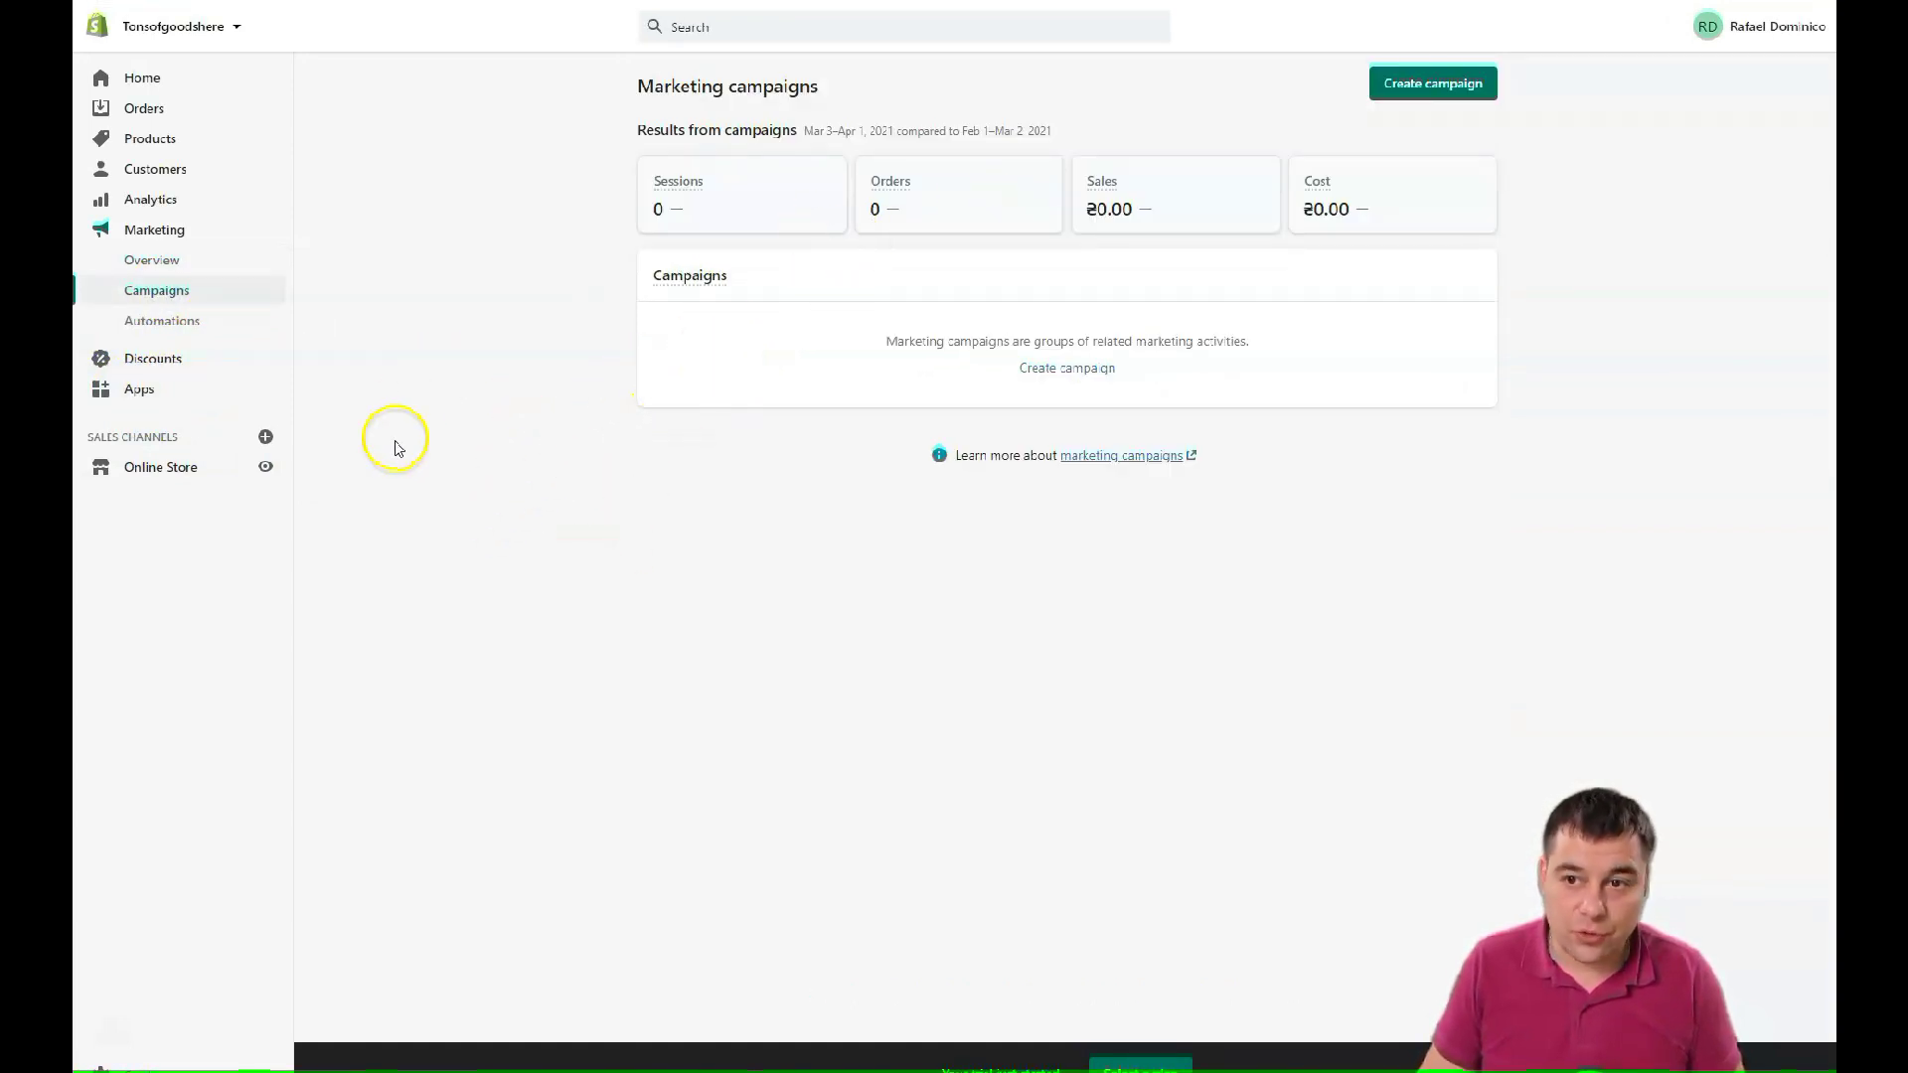
{"action": "left_click", "coordinate": [171, 323]}
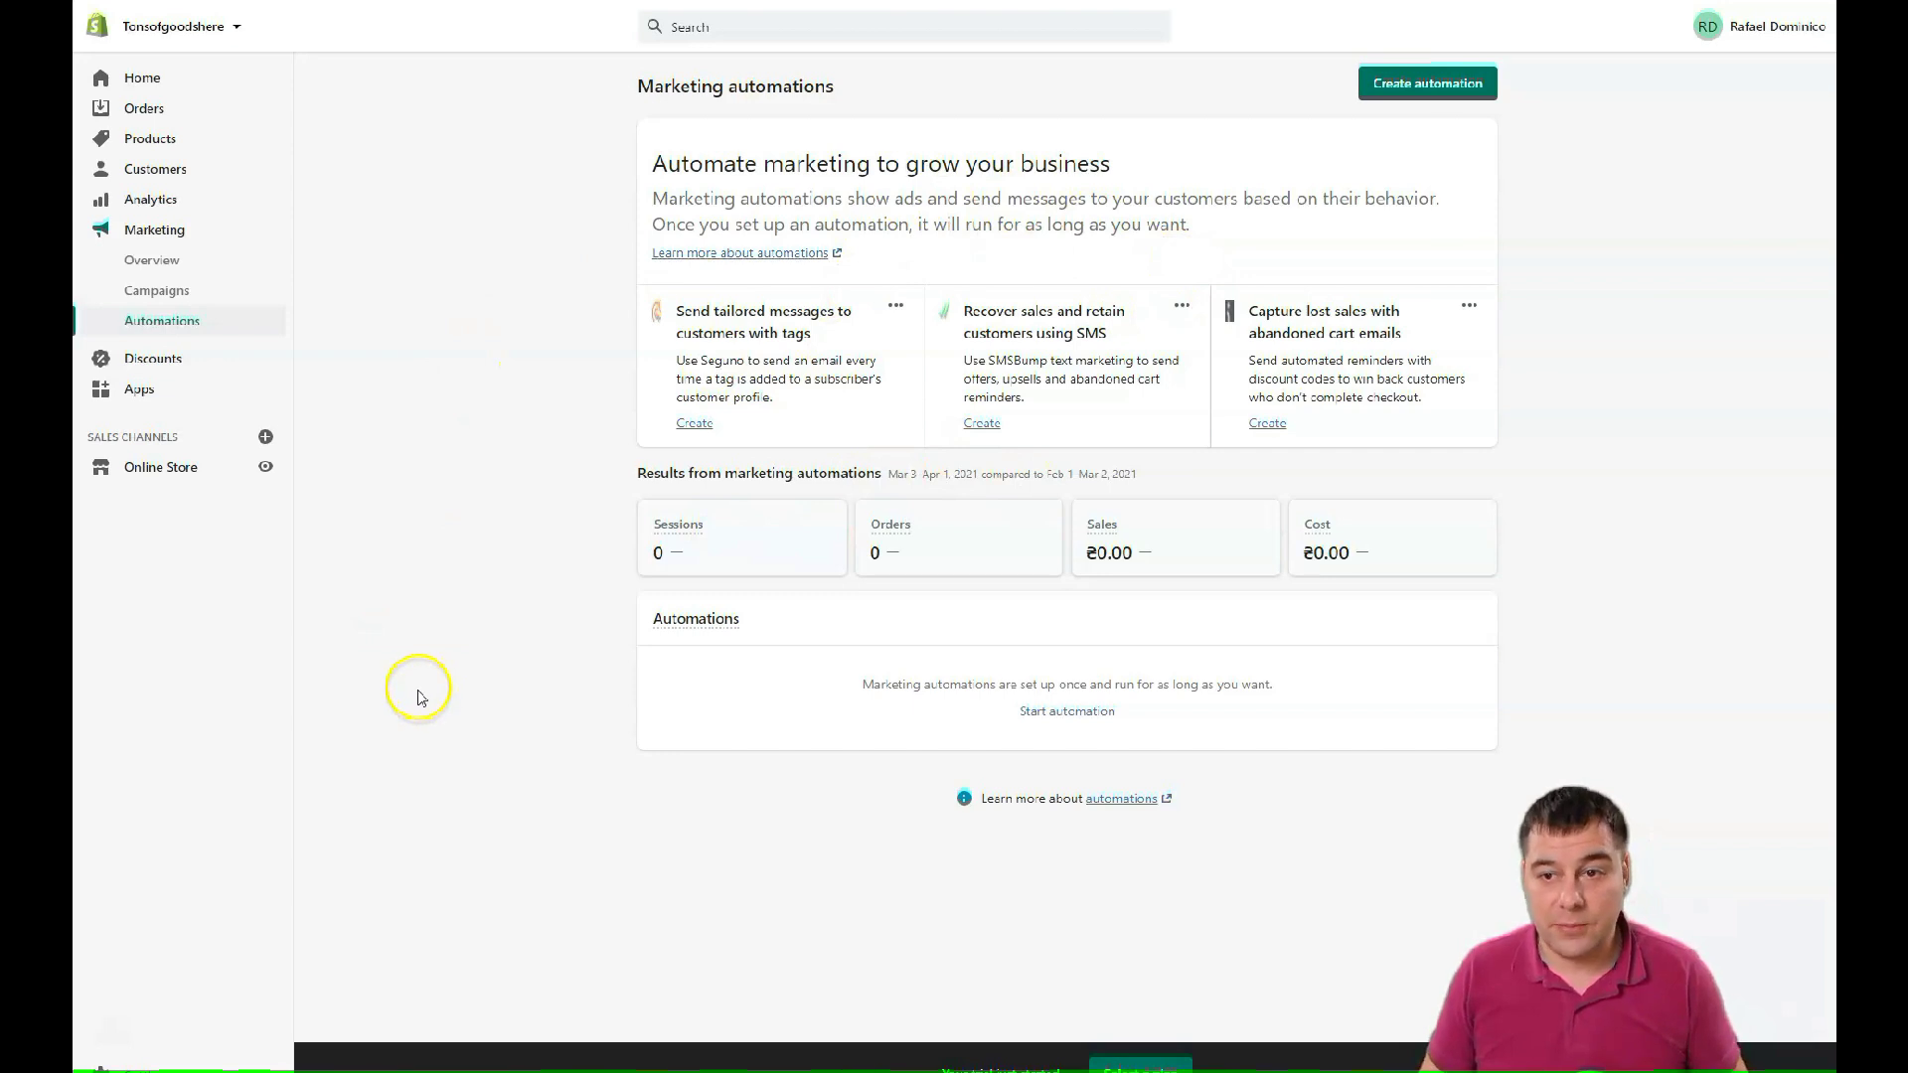
- View the store's Discounts page and the Apps page with its recommended apps
{"action": "left_click", "coordinate": [480, 570]}
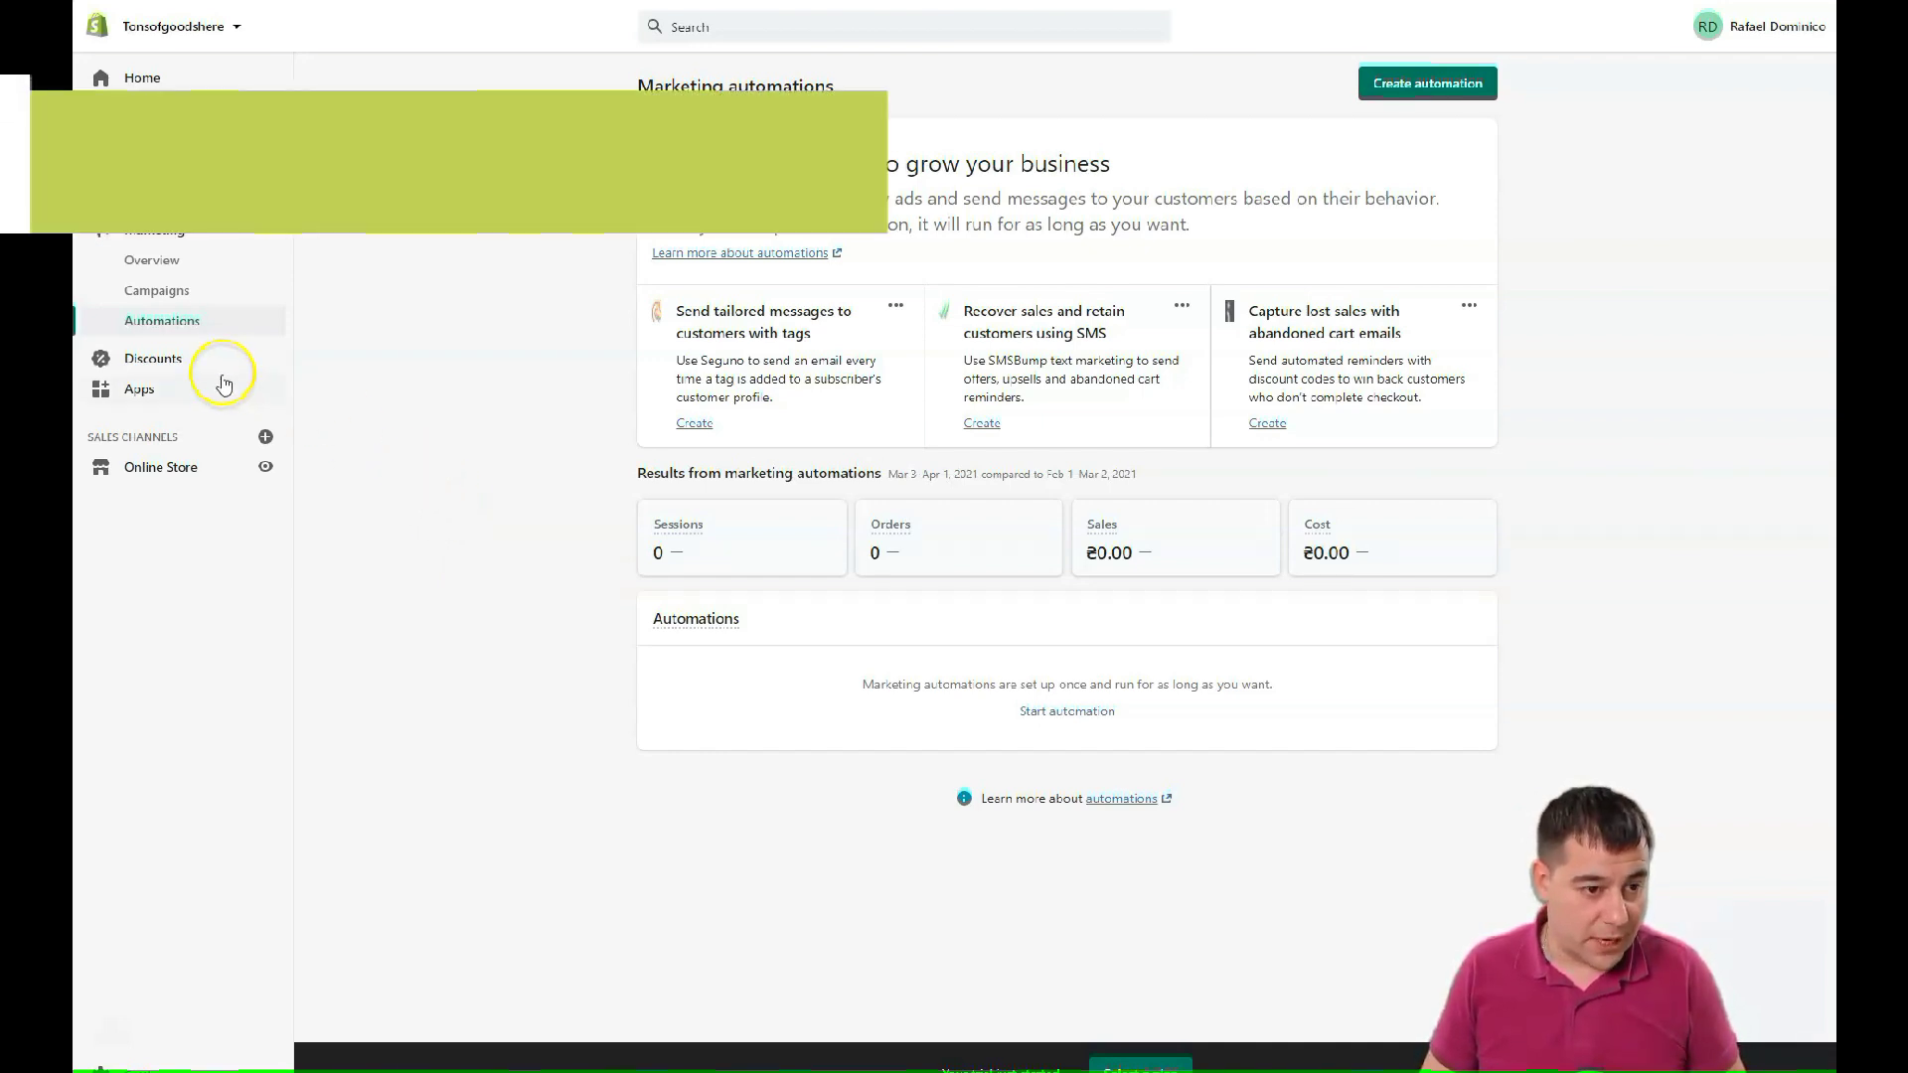
{"action": "left_click", "coordinate": [151, 359]}
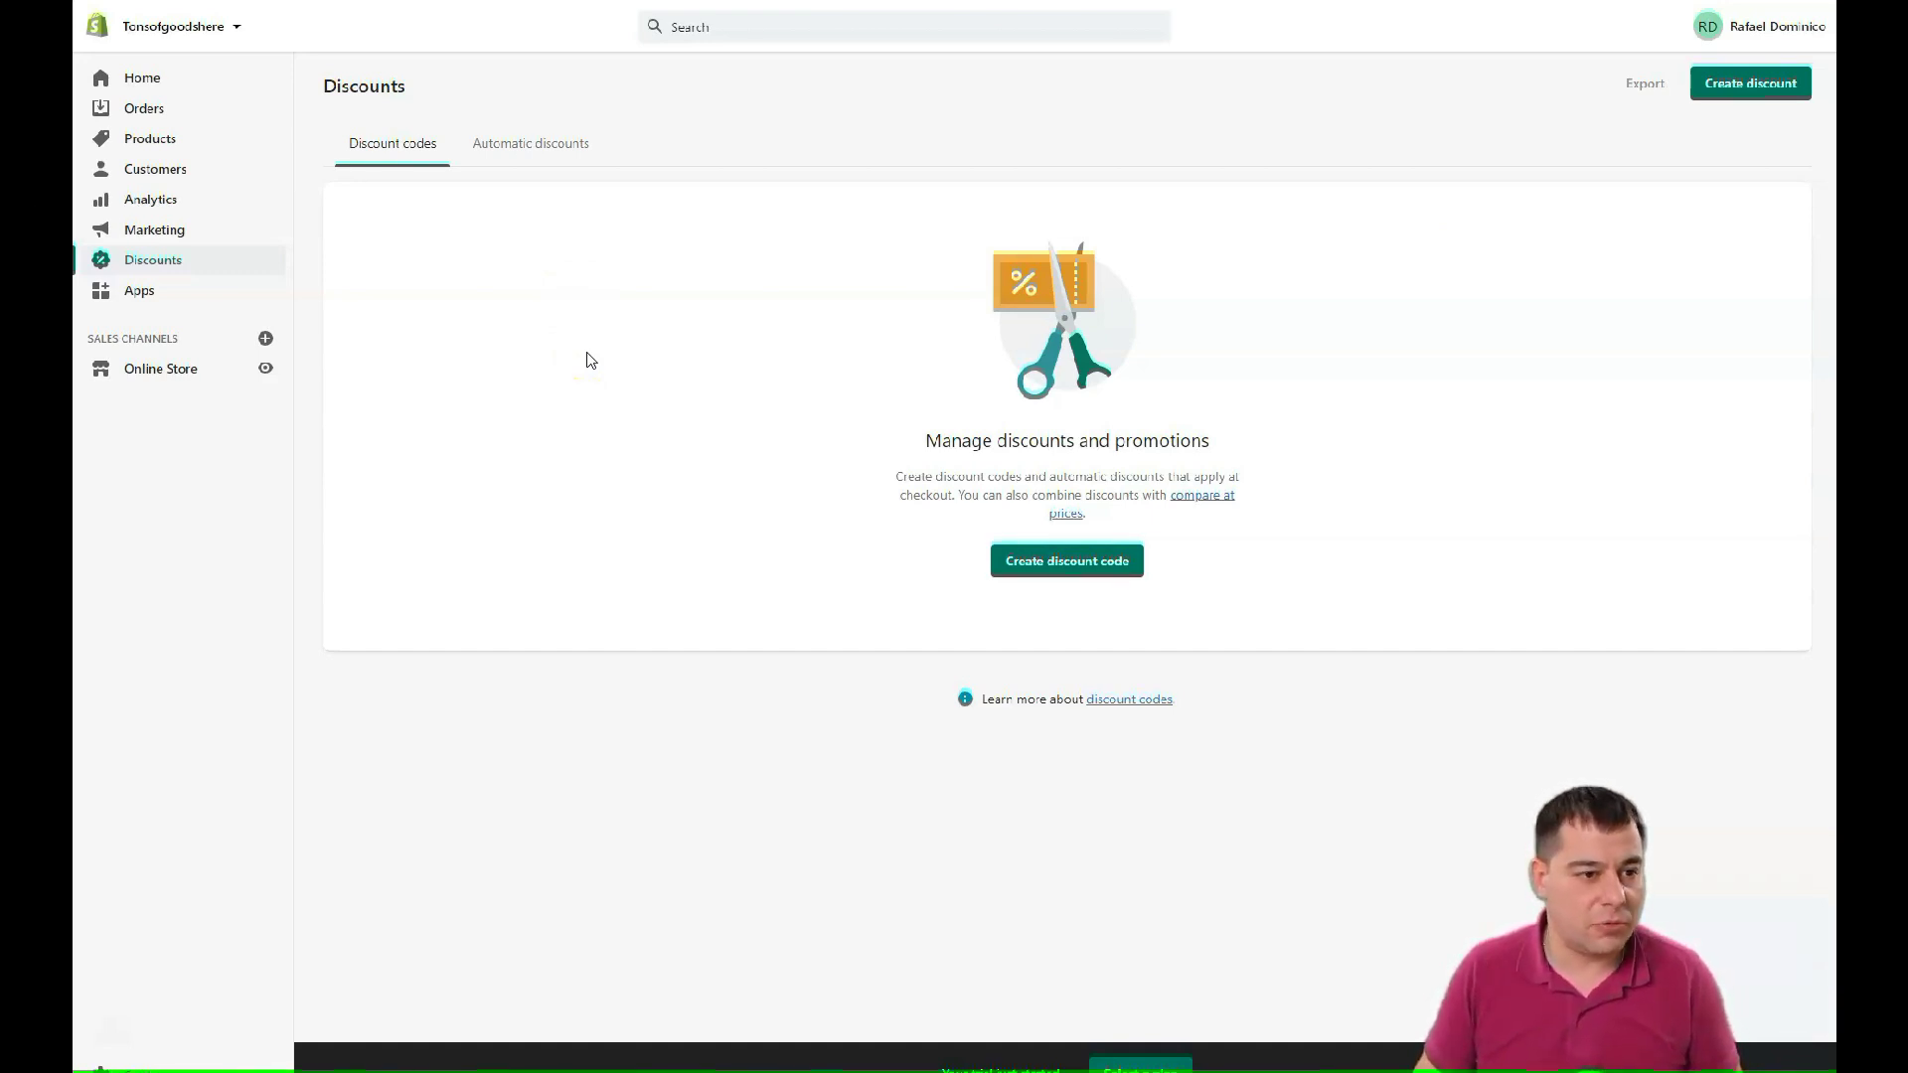
{"action": "left_click", "coordinate": [140, 292]}
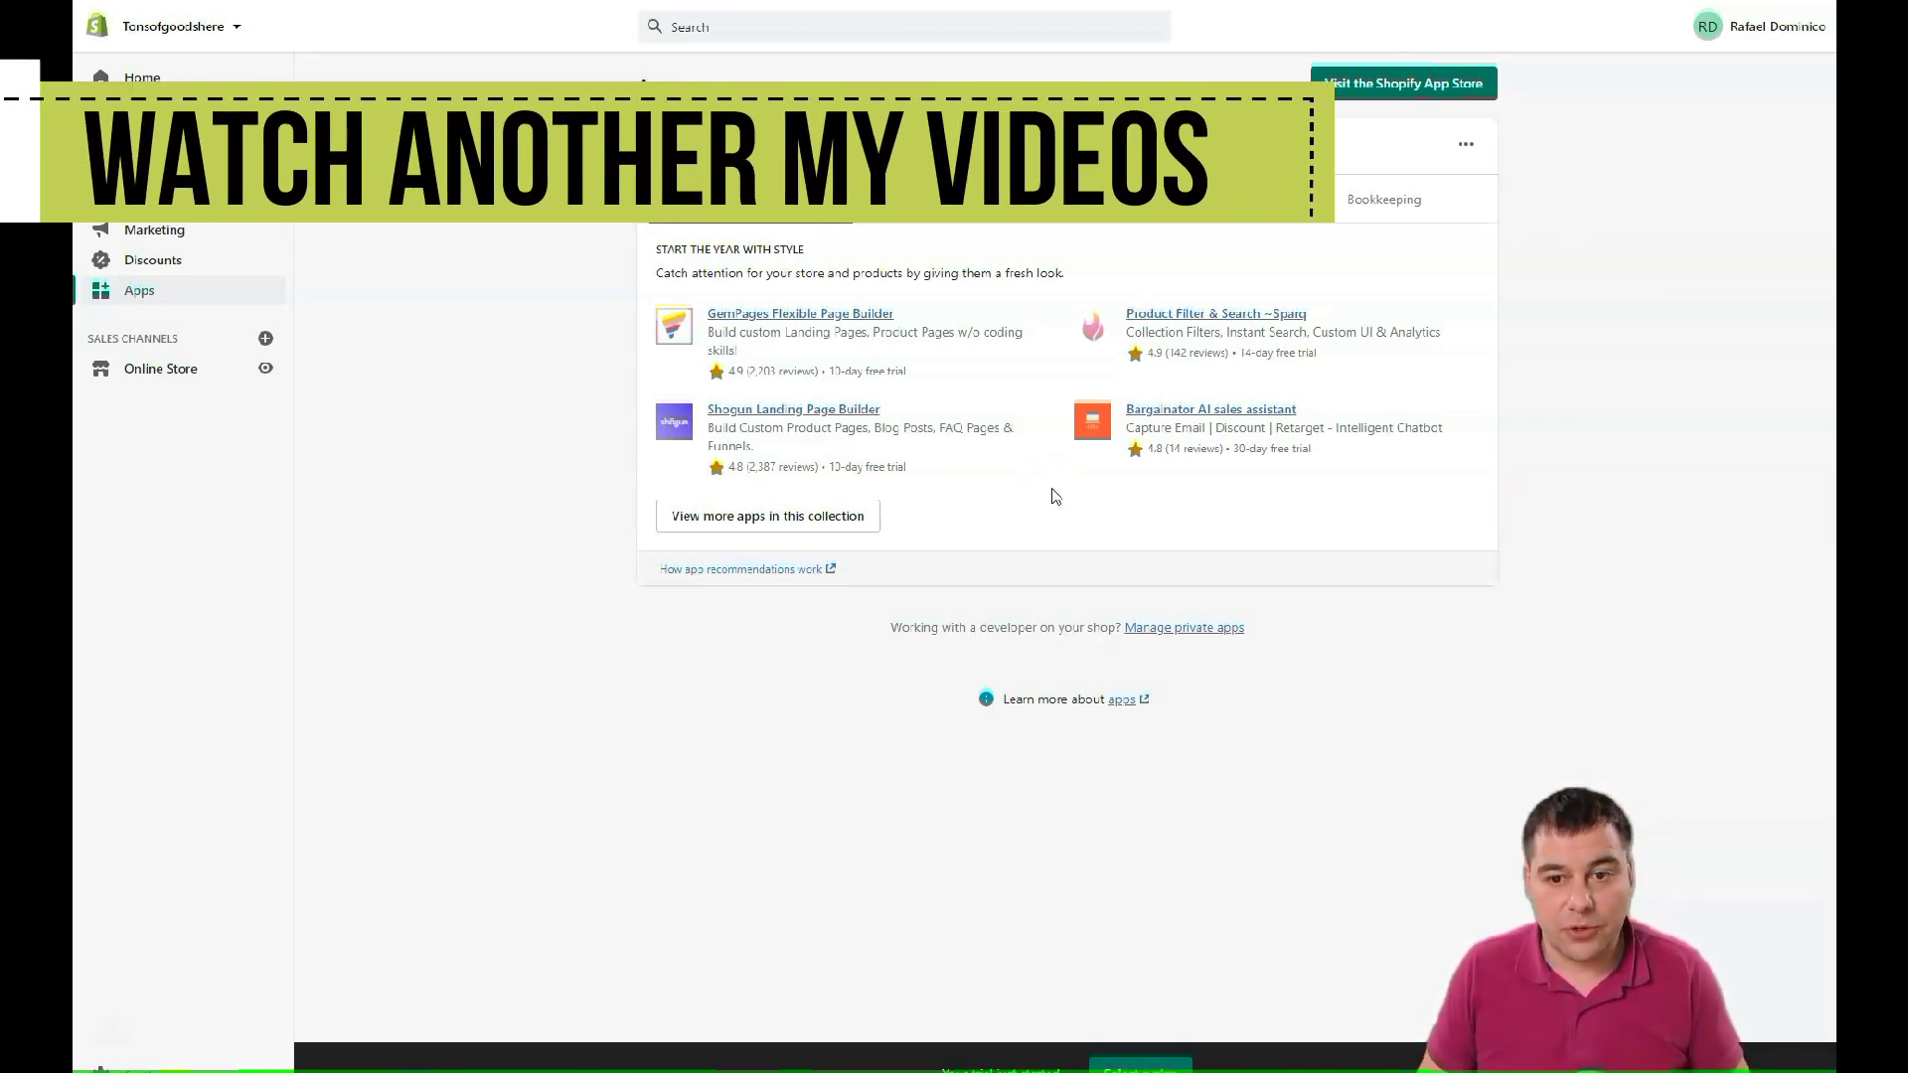
{"action": "left_click", "coordinate": [1011, 459]}
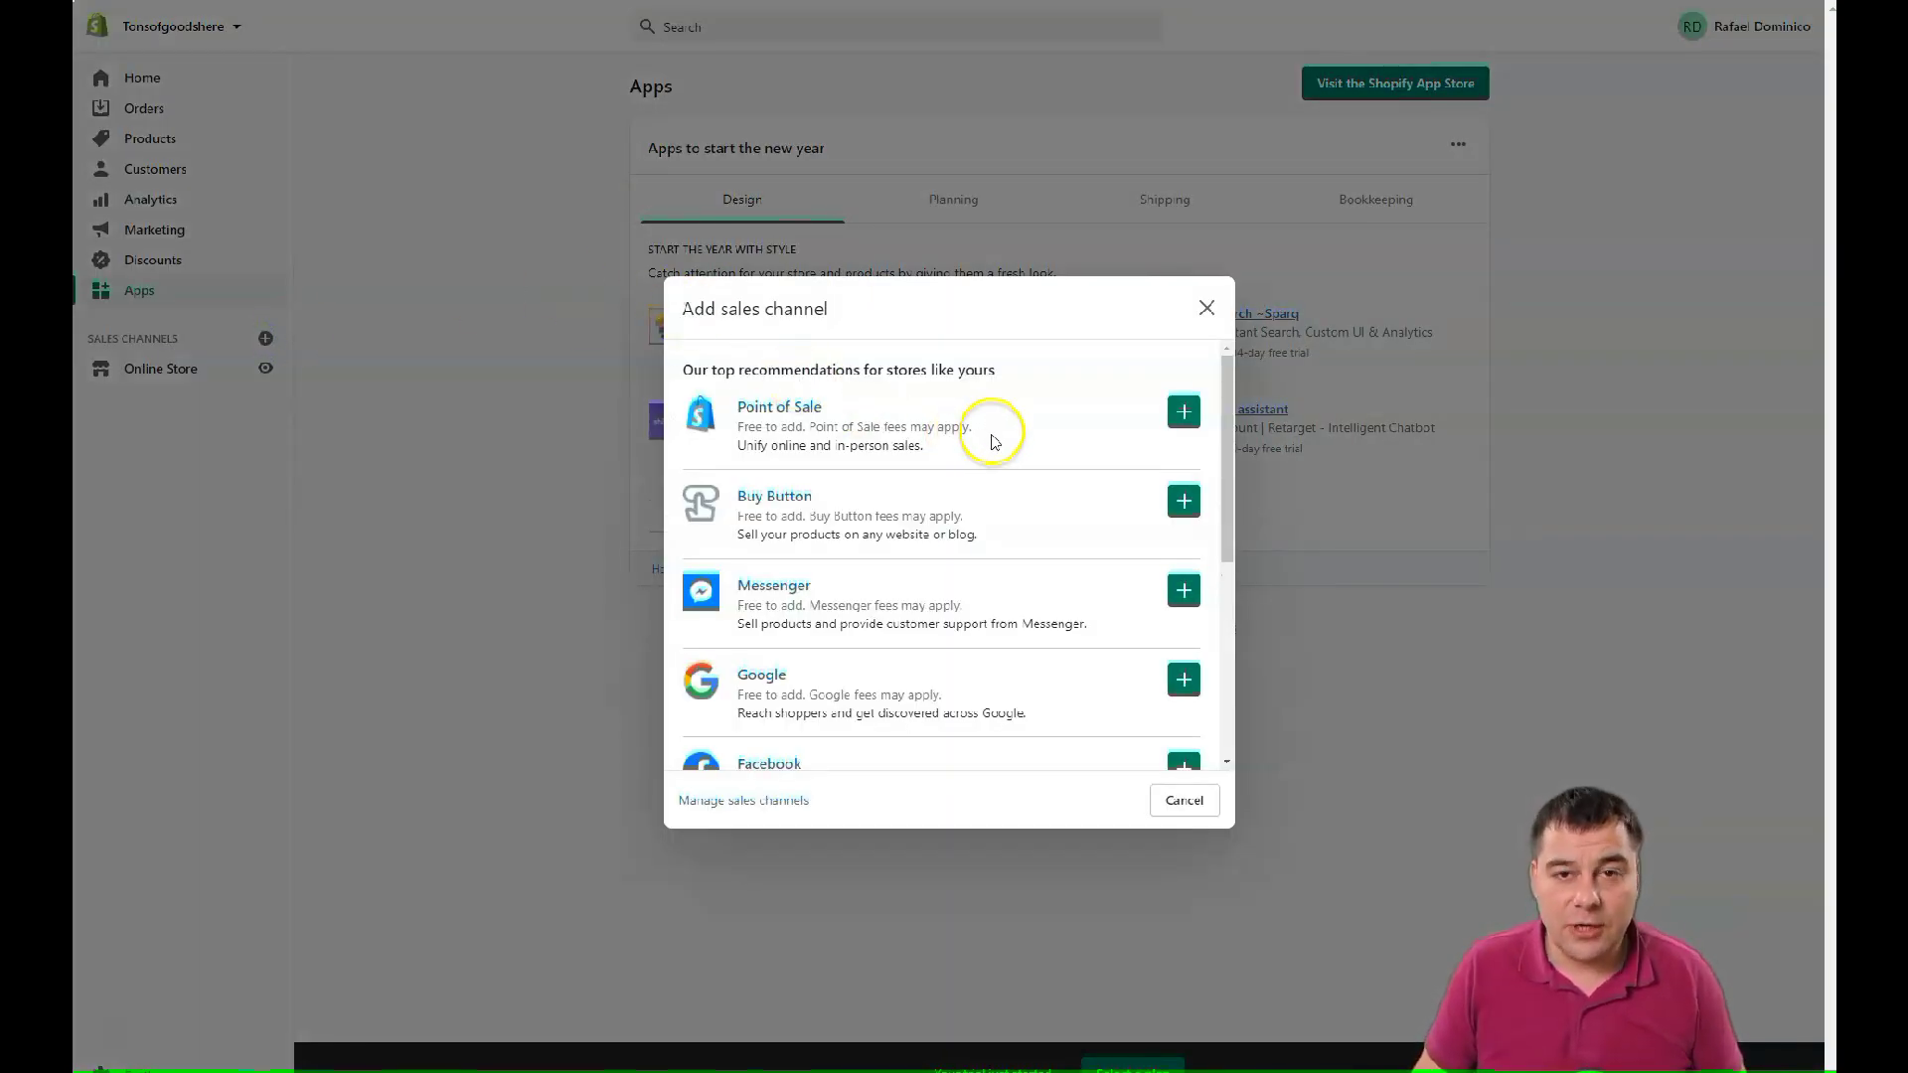
- Review the sales channels that can be added to the store, and close the list without adding any
{"action": "scroll", "coordinate": [809, 503], "scroll_direction": "down", "scroll_amount": 3}
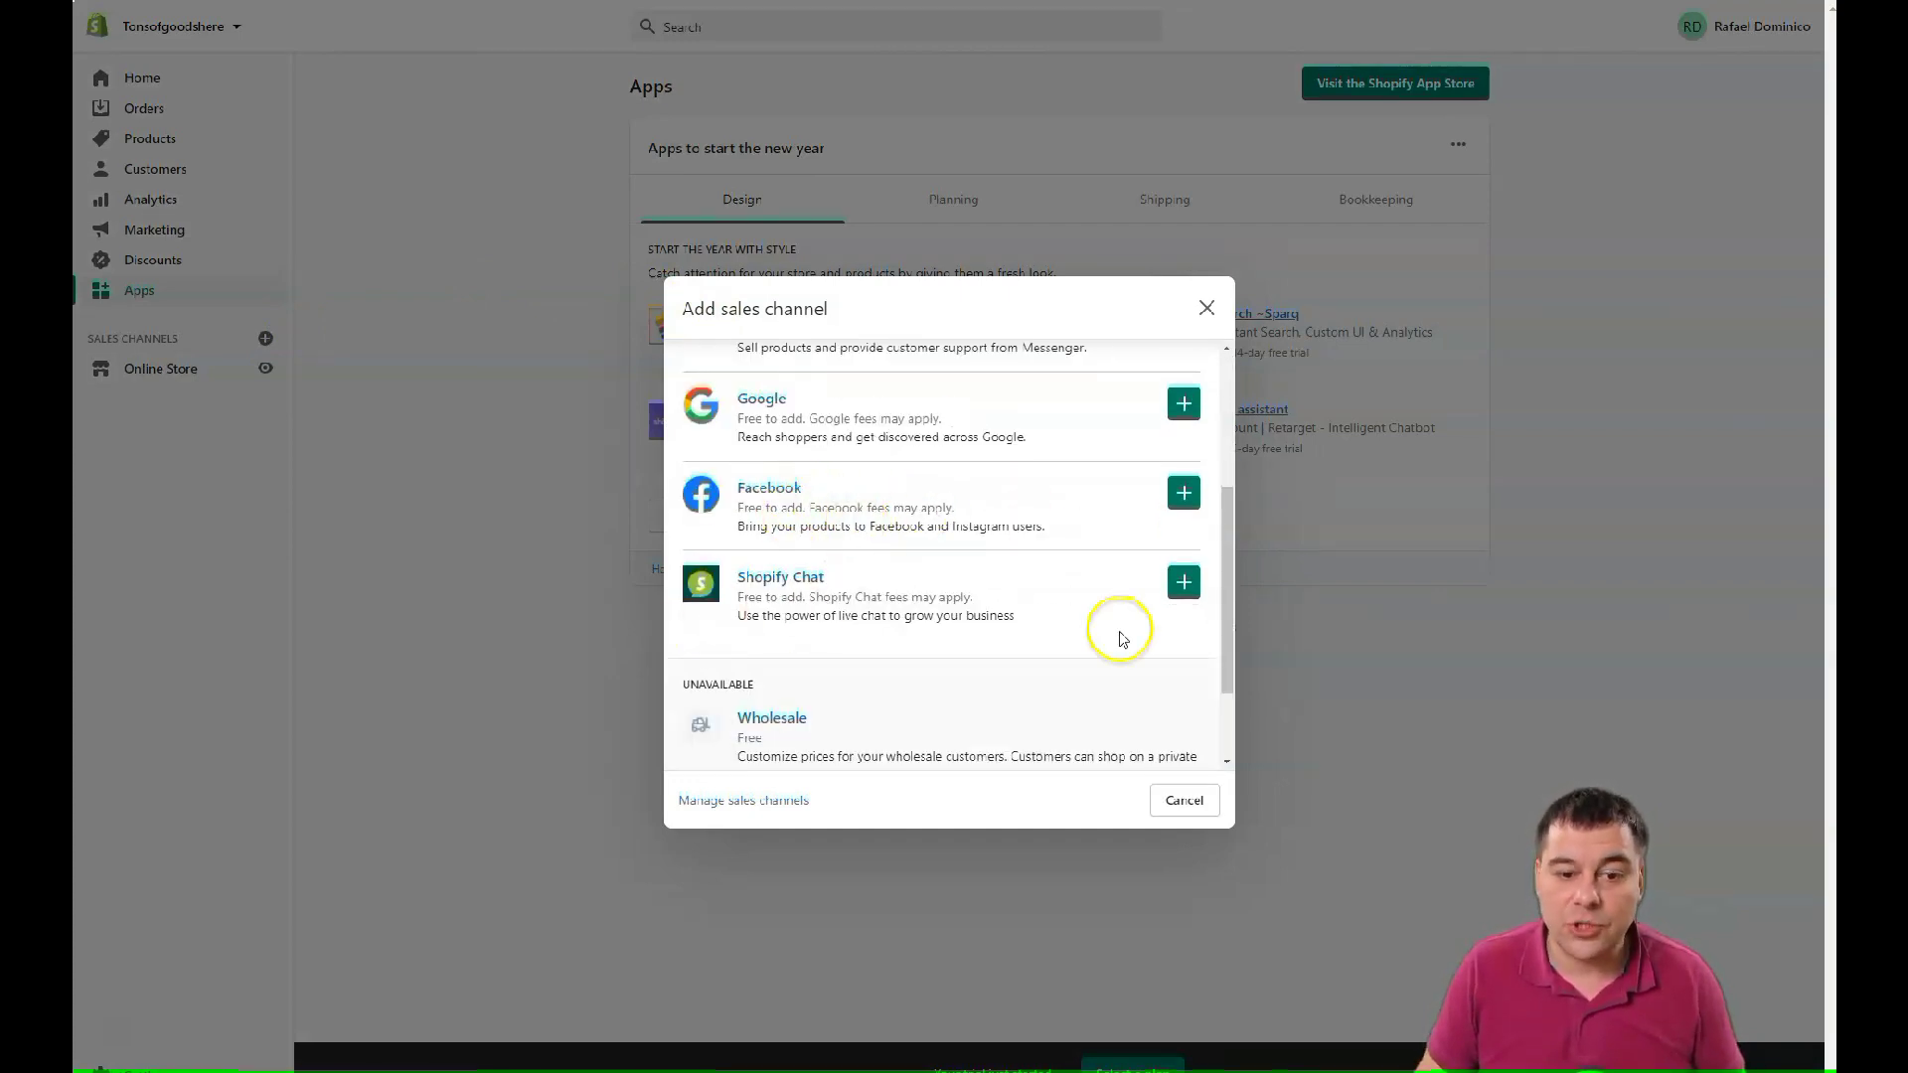
{"action": "scroll", "coordinate": [864, 587], "scroll_direction": "up", "scroll_amount": 3}
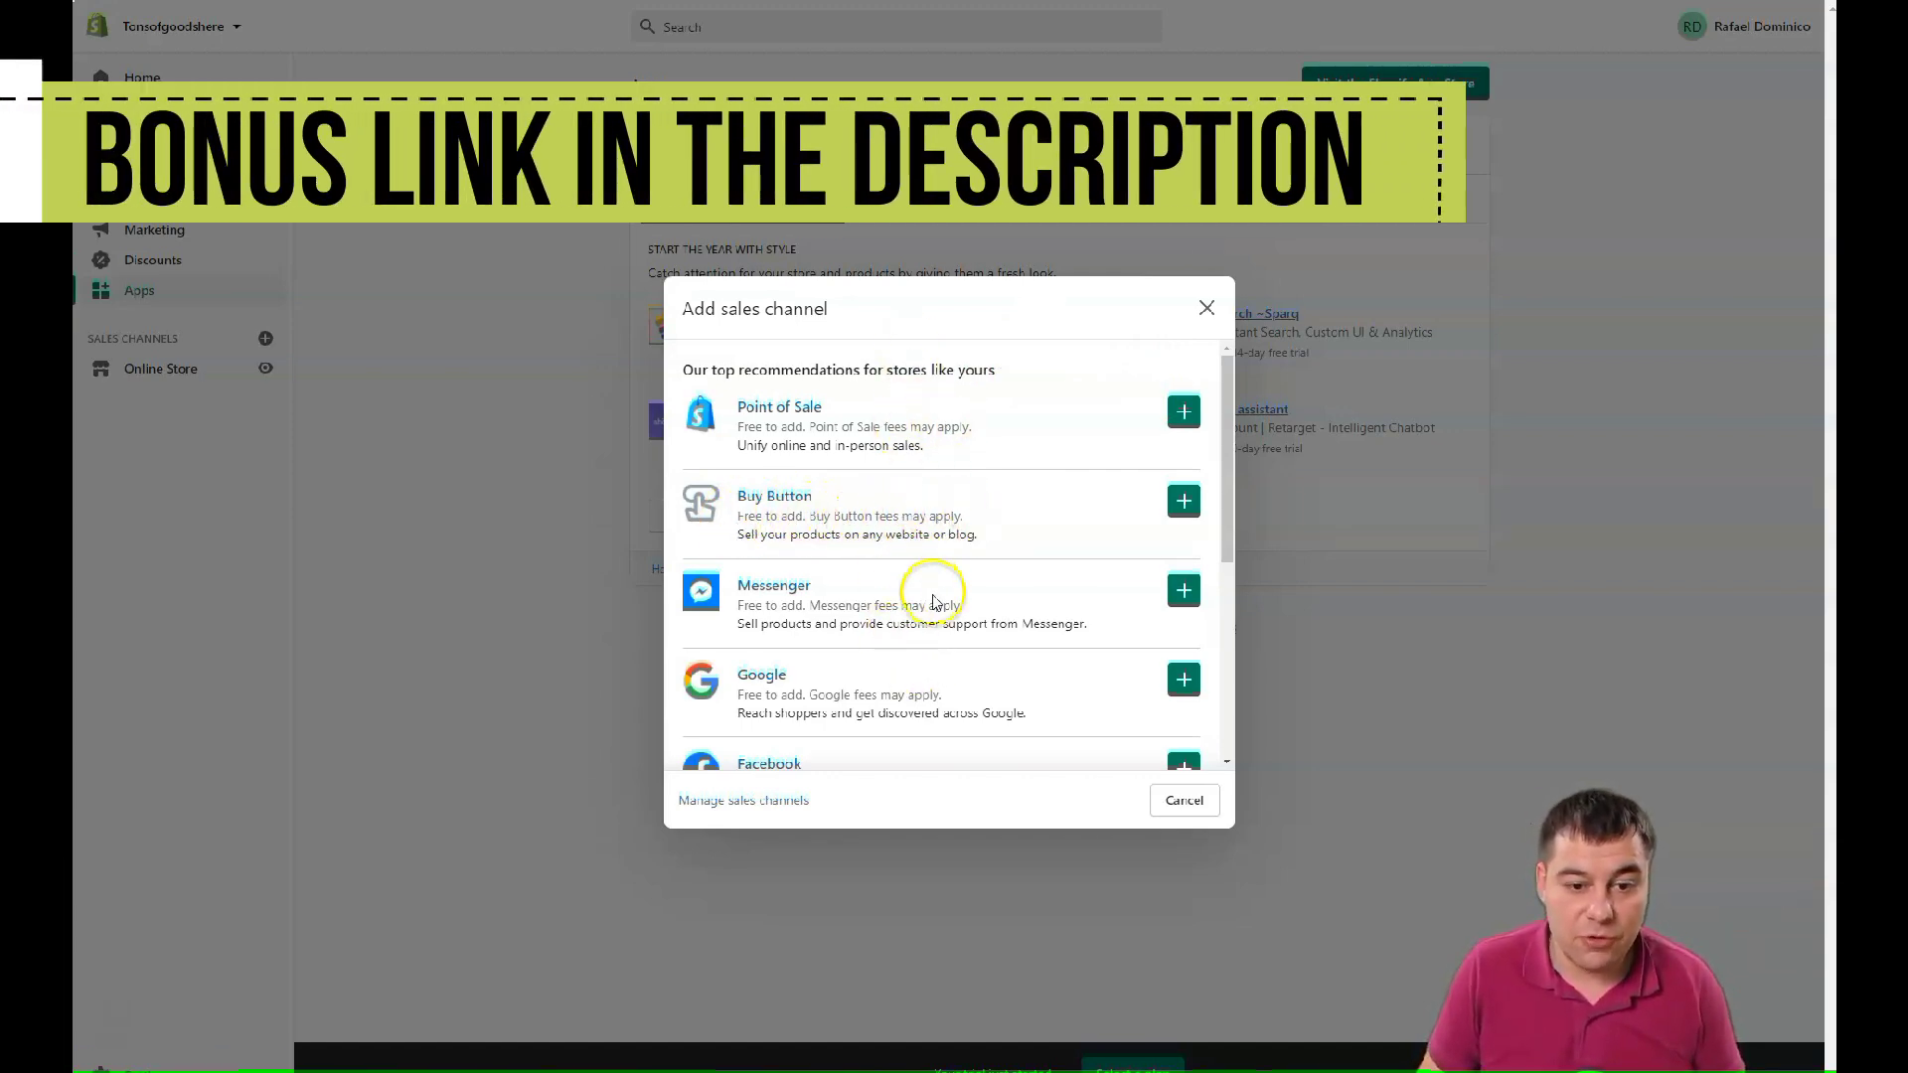
{"action": "scroll", "coordinate": [934, 601], "scroll_direction": "down", "scroll_amount": 5}
{"action": "scroll", "coordinate": [891, 532], "scroll_direction": "up", "scroll_amount": 5}
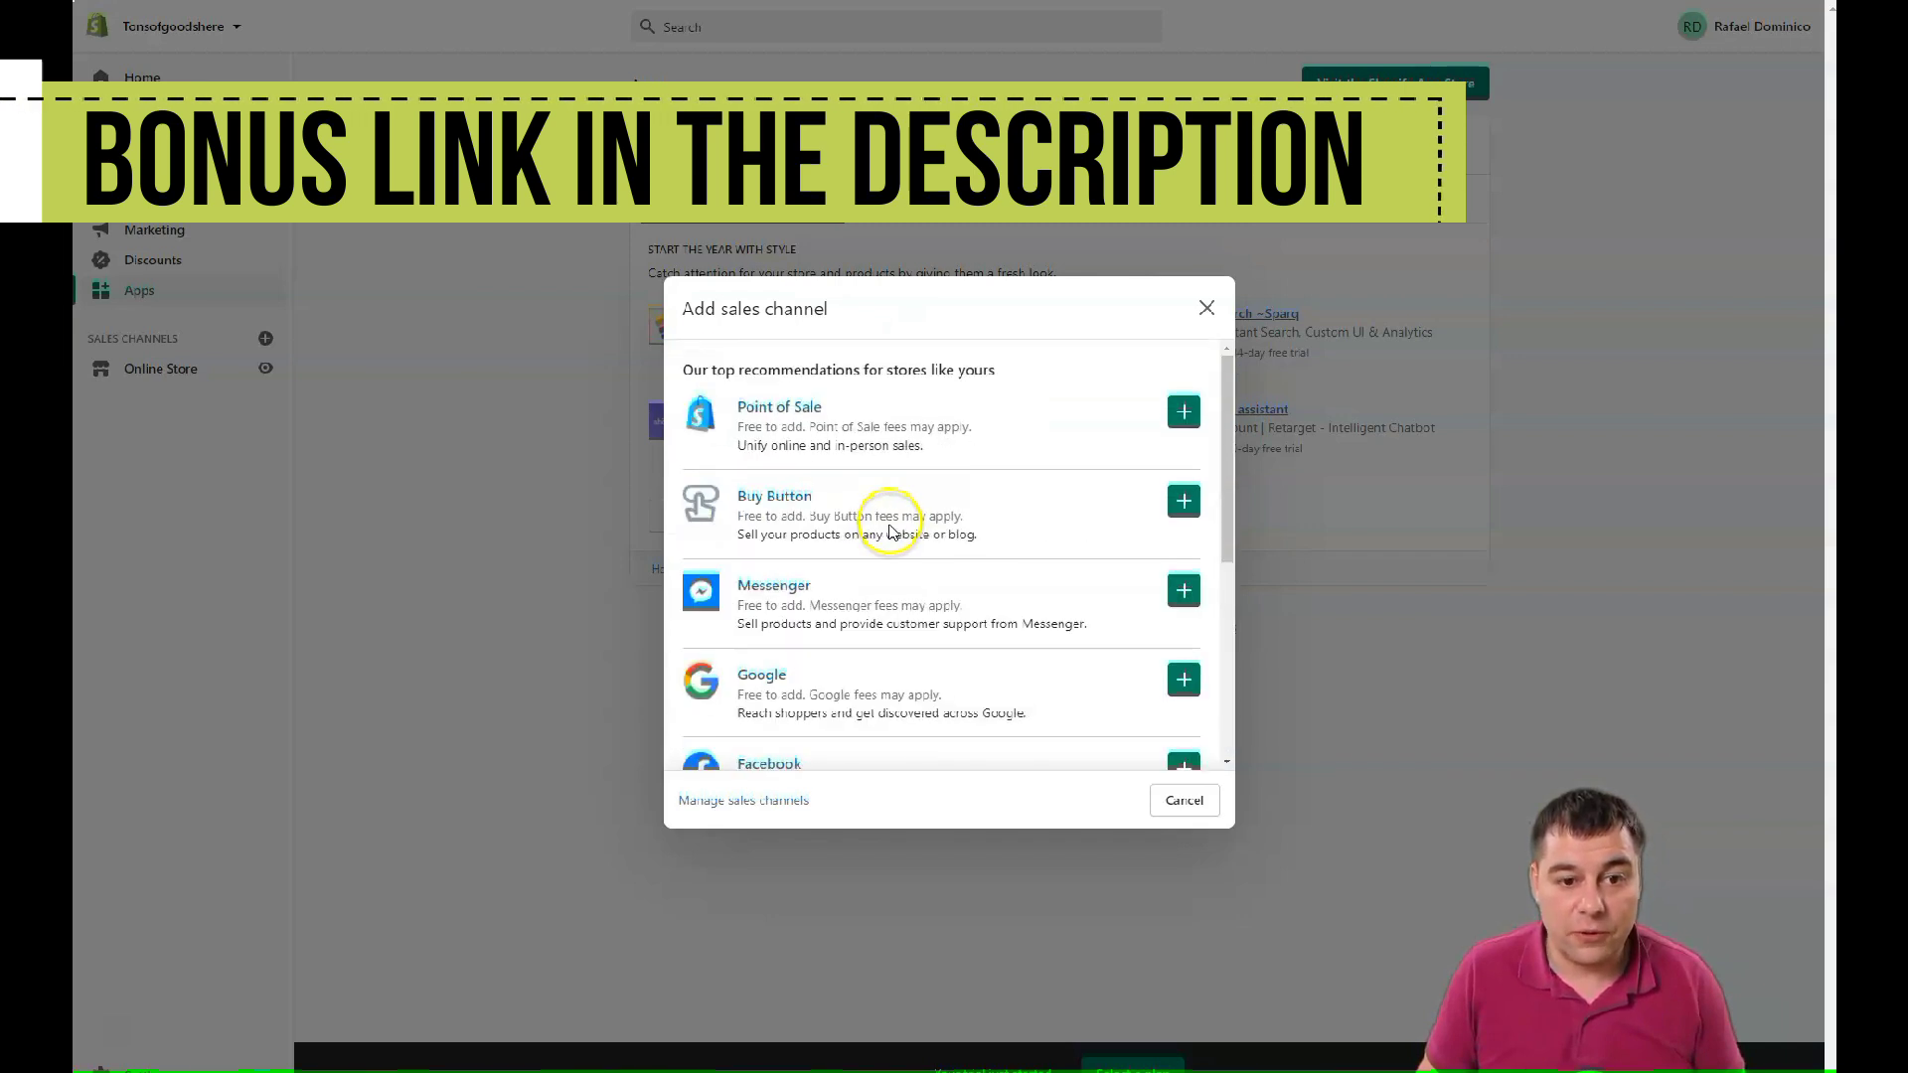
{"action": "left_click", "coordinate": [1208, 310]}
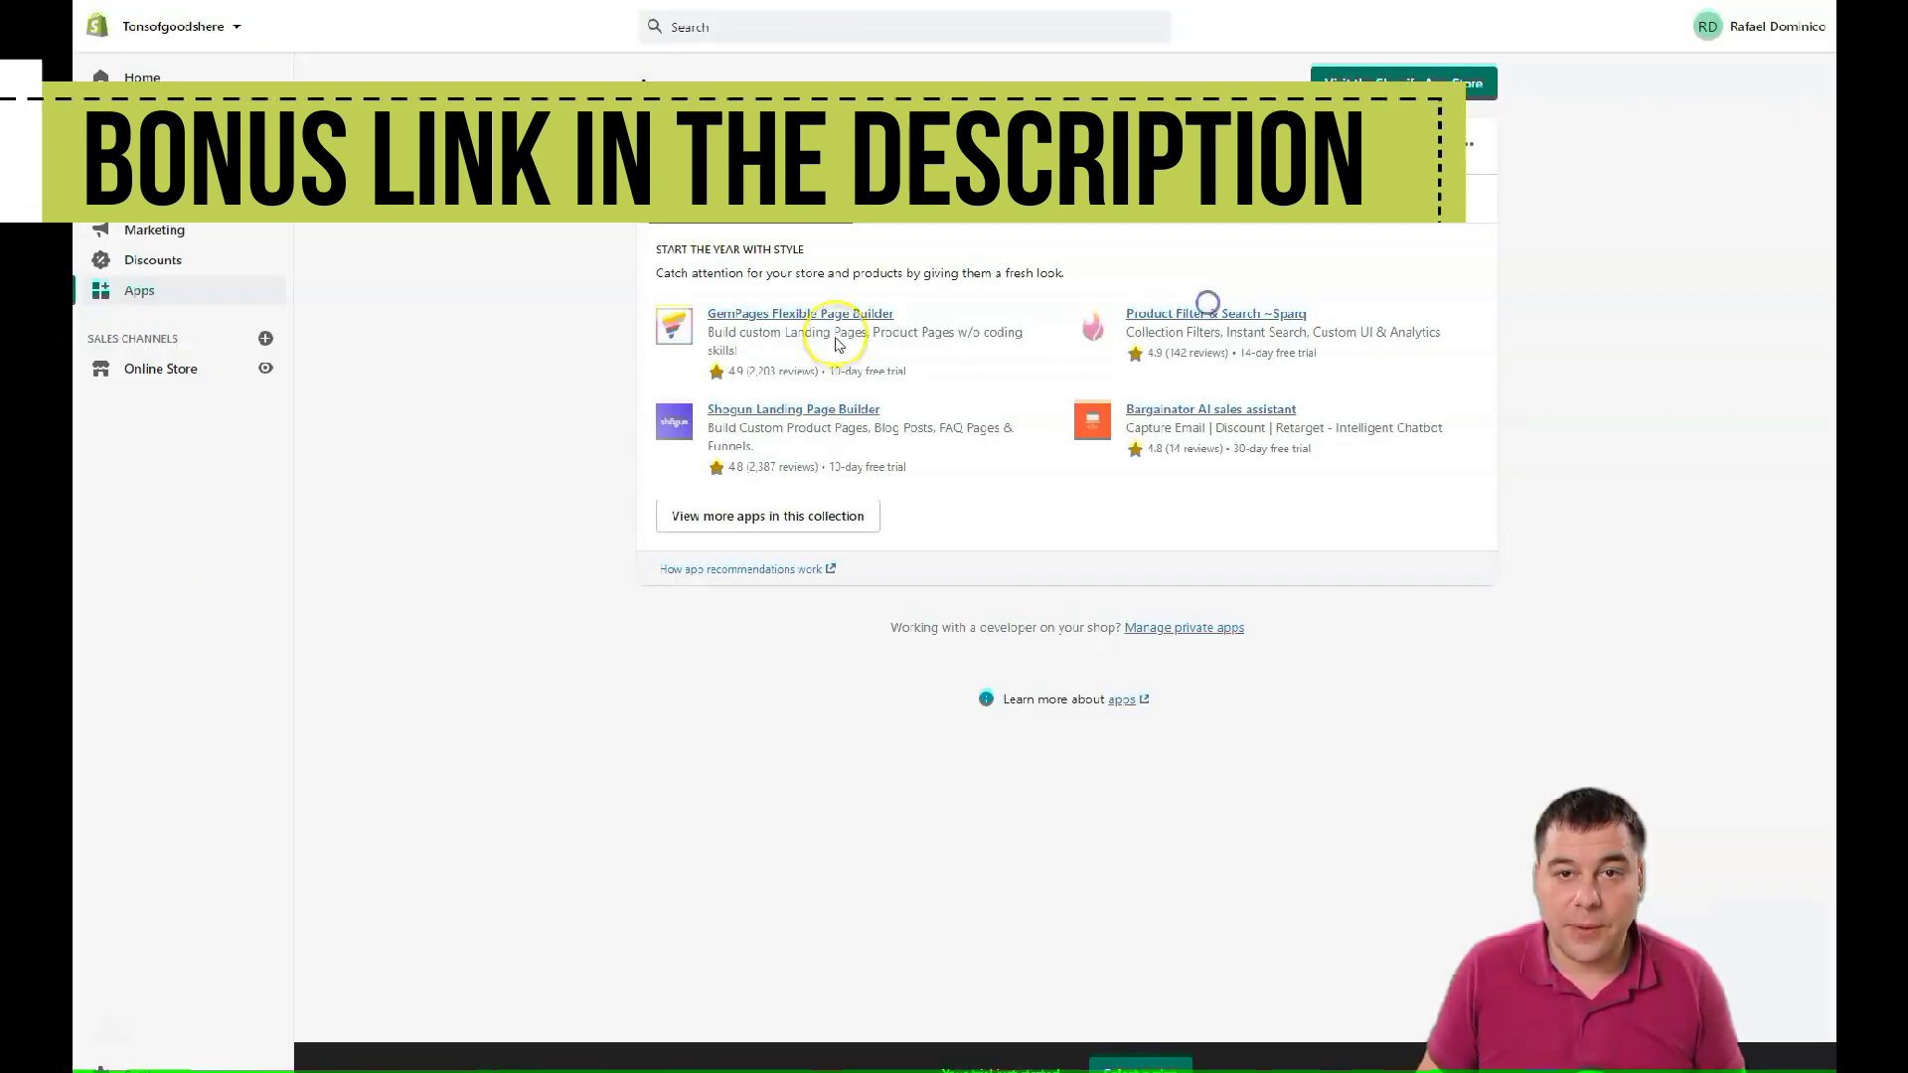
- Examine the online store's preferences, from title and meta description through Google Analytics, Facebook Pixel and customer privacy to password and spam protection
{"action": "left_click", "coordinate": [136, 373]}
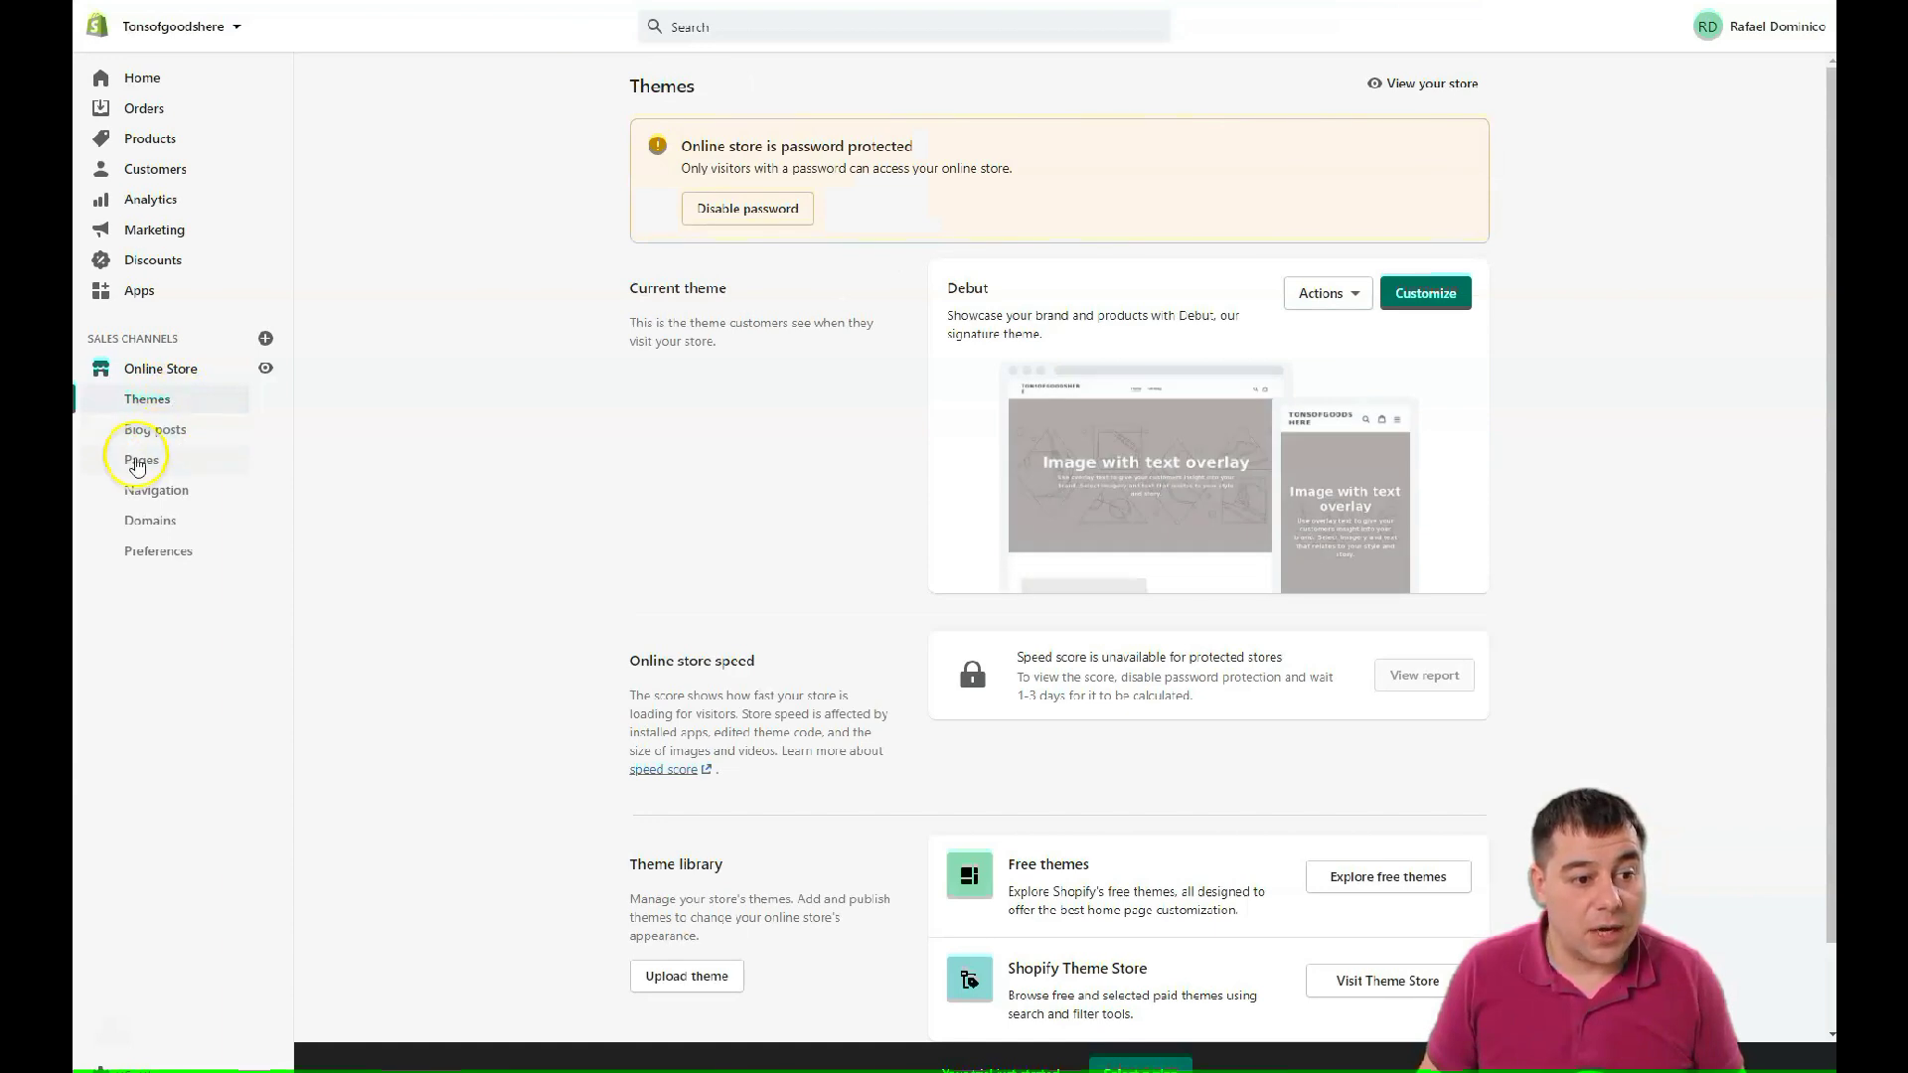
{"action": "left_click", "coordinate": [155, 554]}
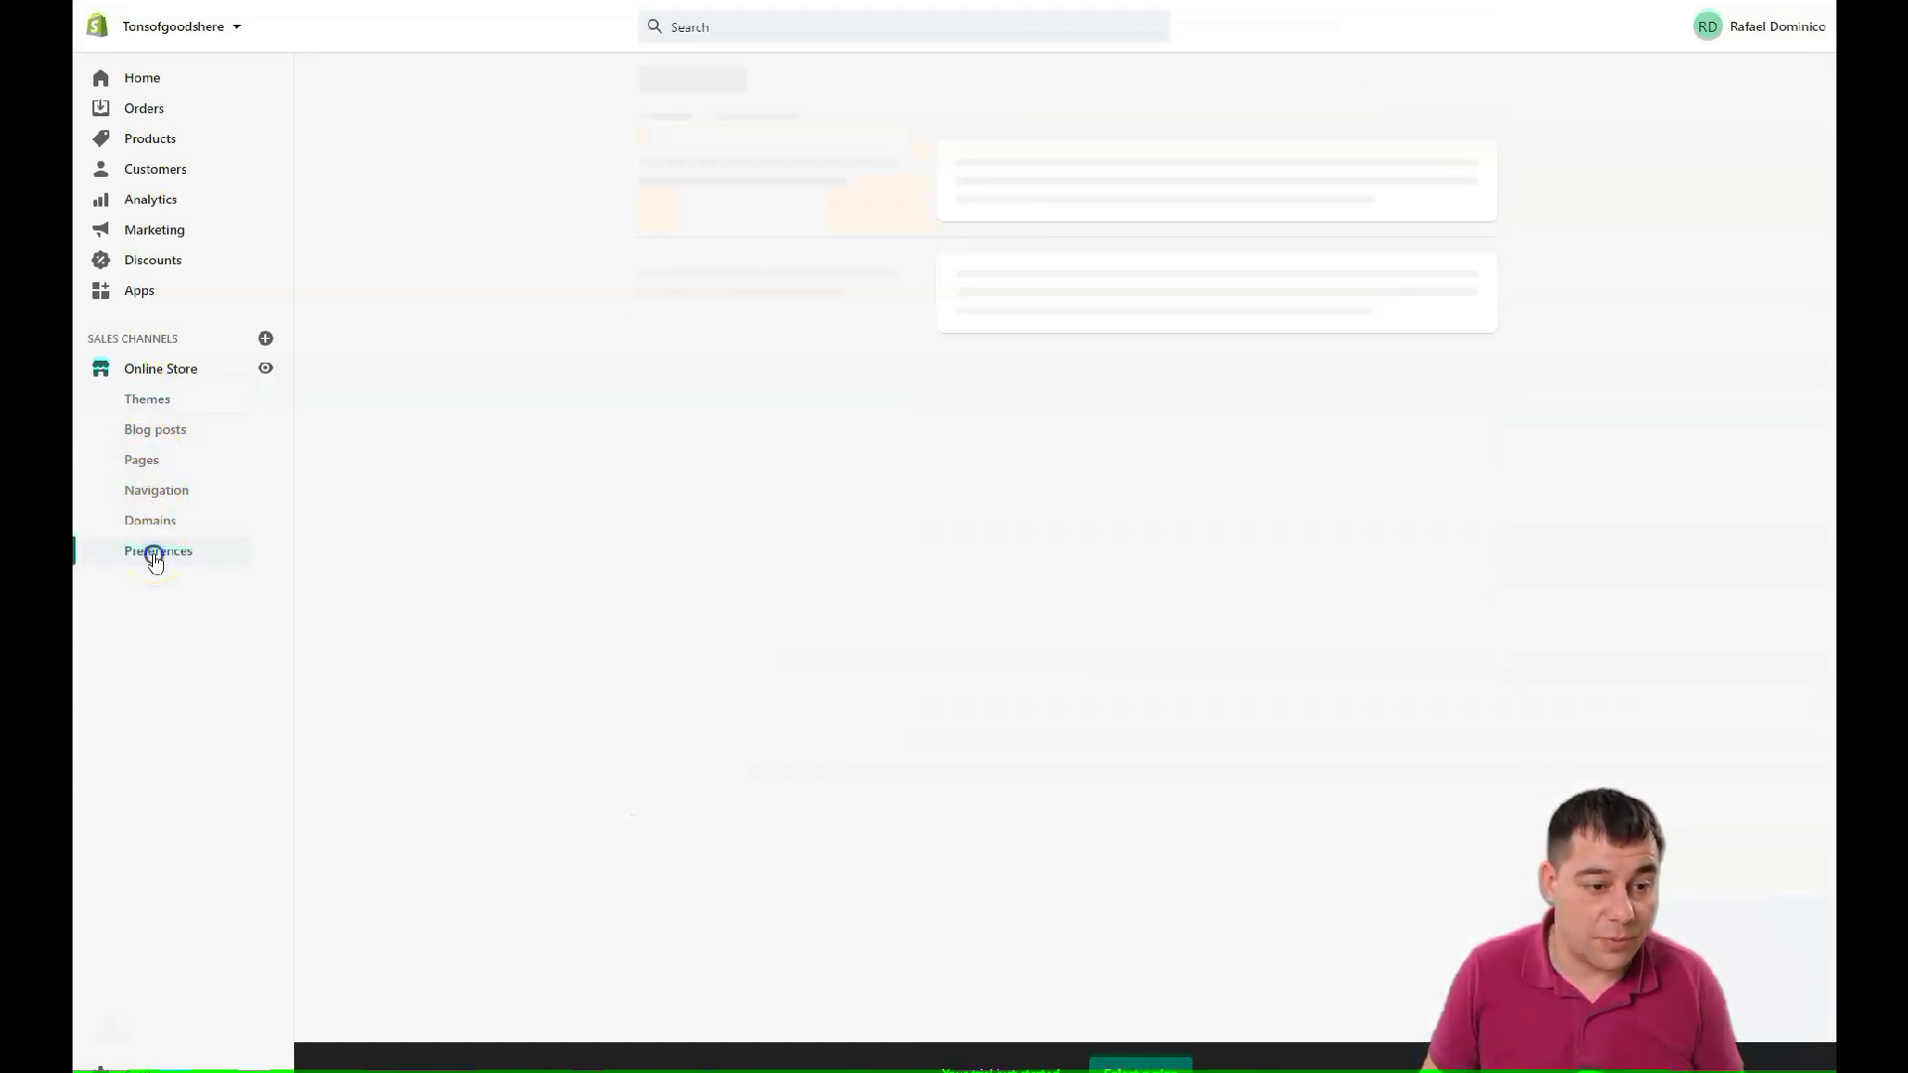
{"action": "scroll", "coordinate": [1073, 427], "scroll_direction": "down", "scroll_amount": 10}
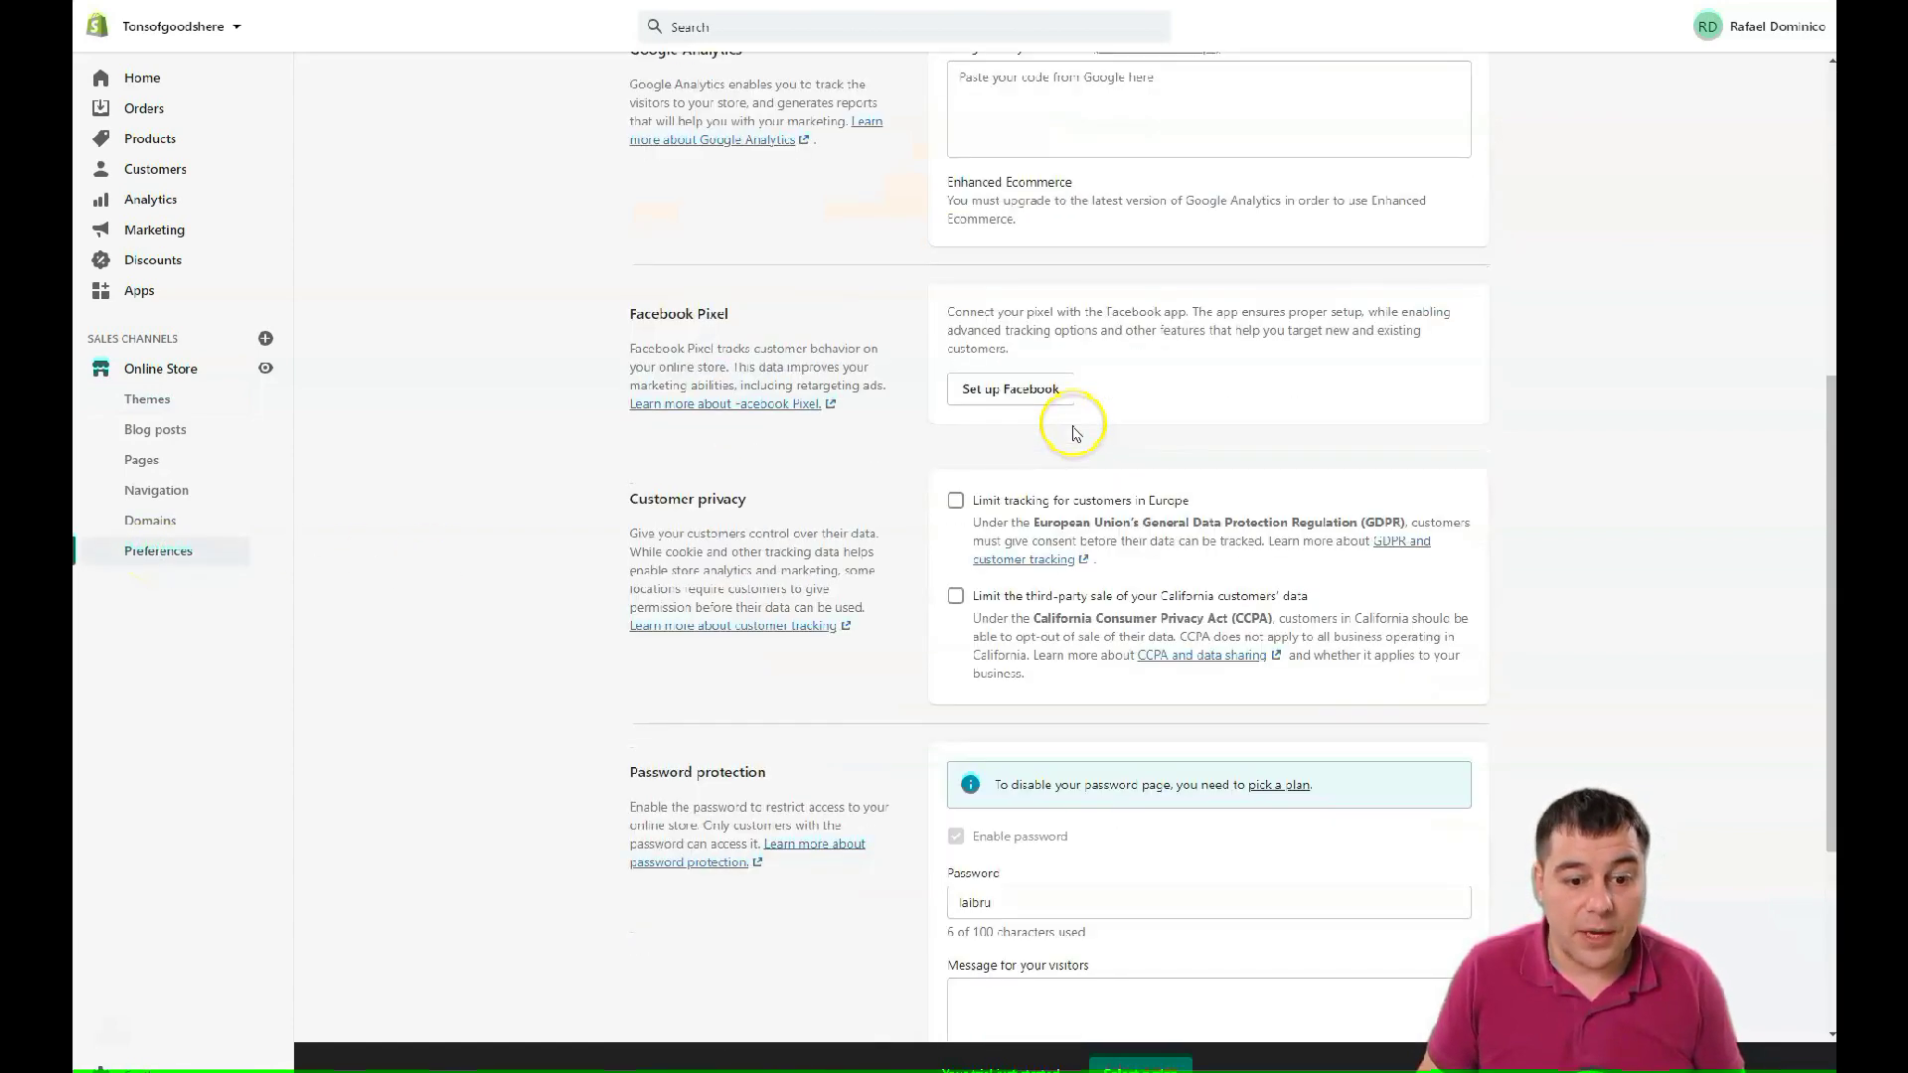
{"action": "triple_click", "coordinate": [627, 408]}
{"action": "left_click", "coordinate": [623, 412]}
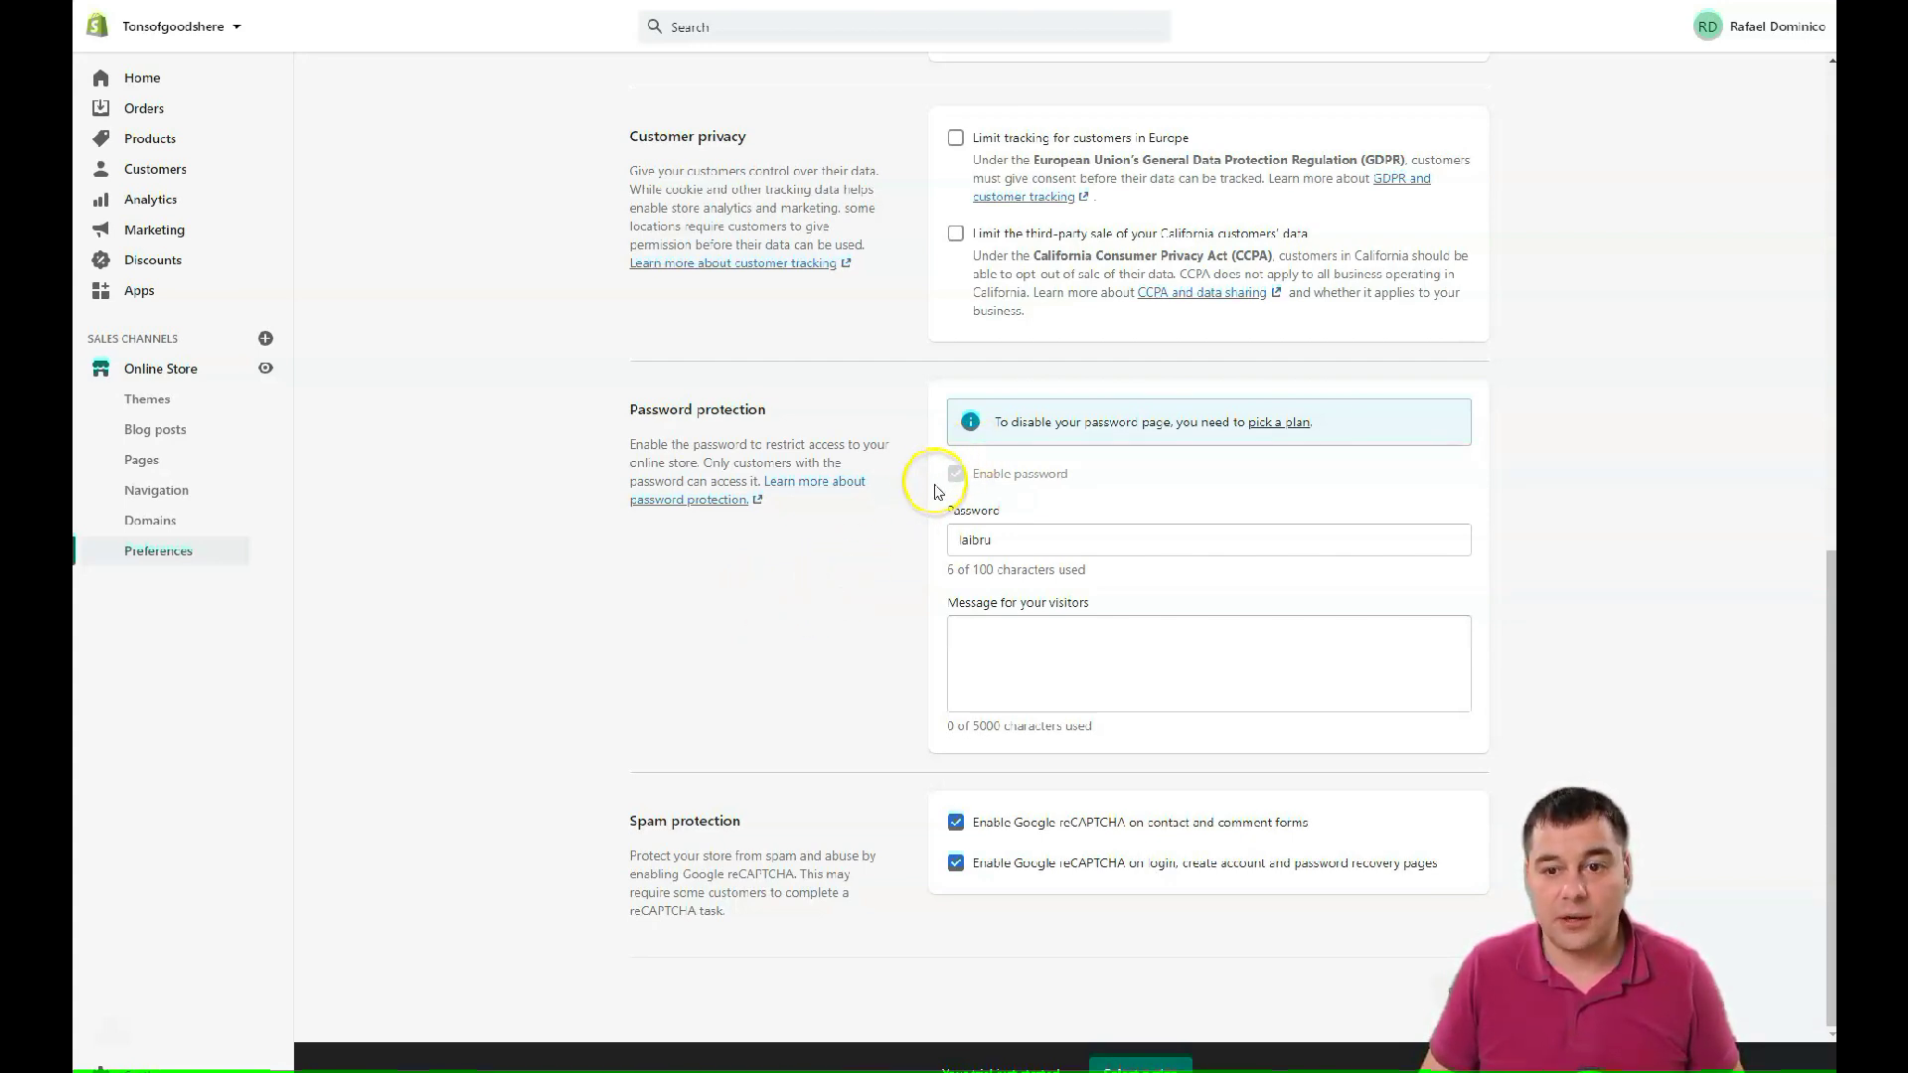
{"action": "scroll", "coordinate": [909, 486], "scroll_direction": "up", "scroll_amount": 5}
{"action": "scroll", "coordinate": [909, 497], "scroll_direction": "up", "scroll_amount": 6}
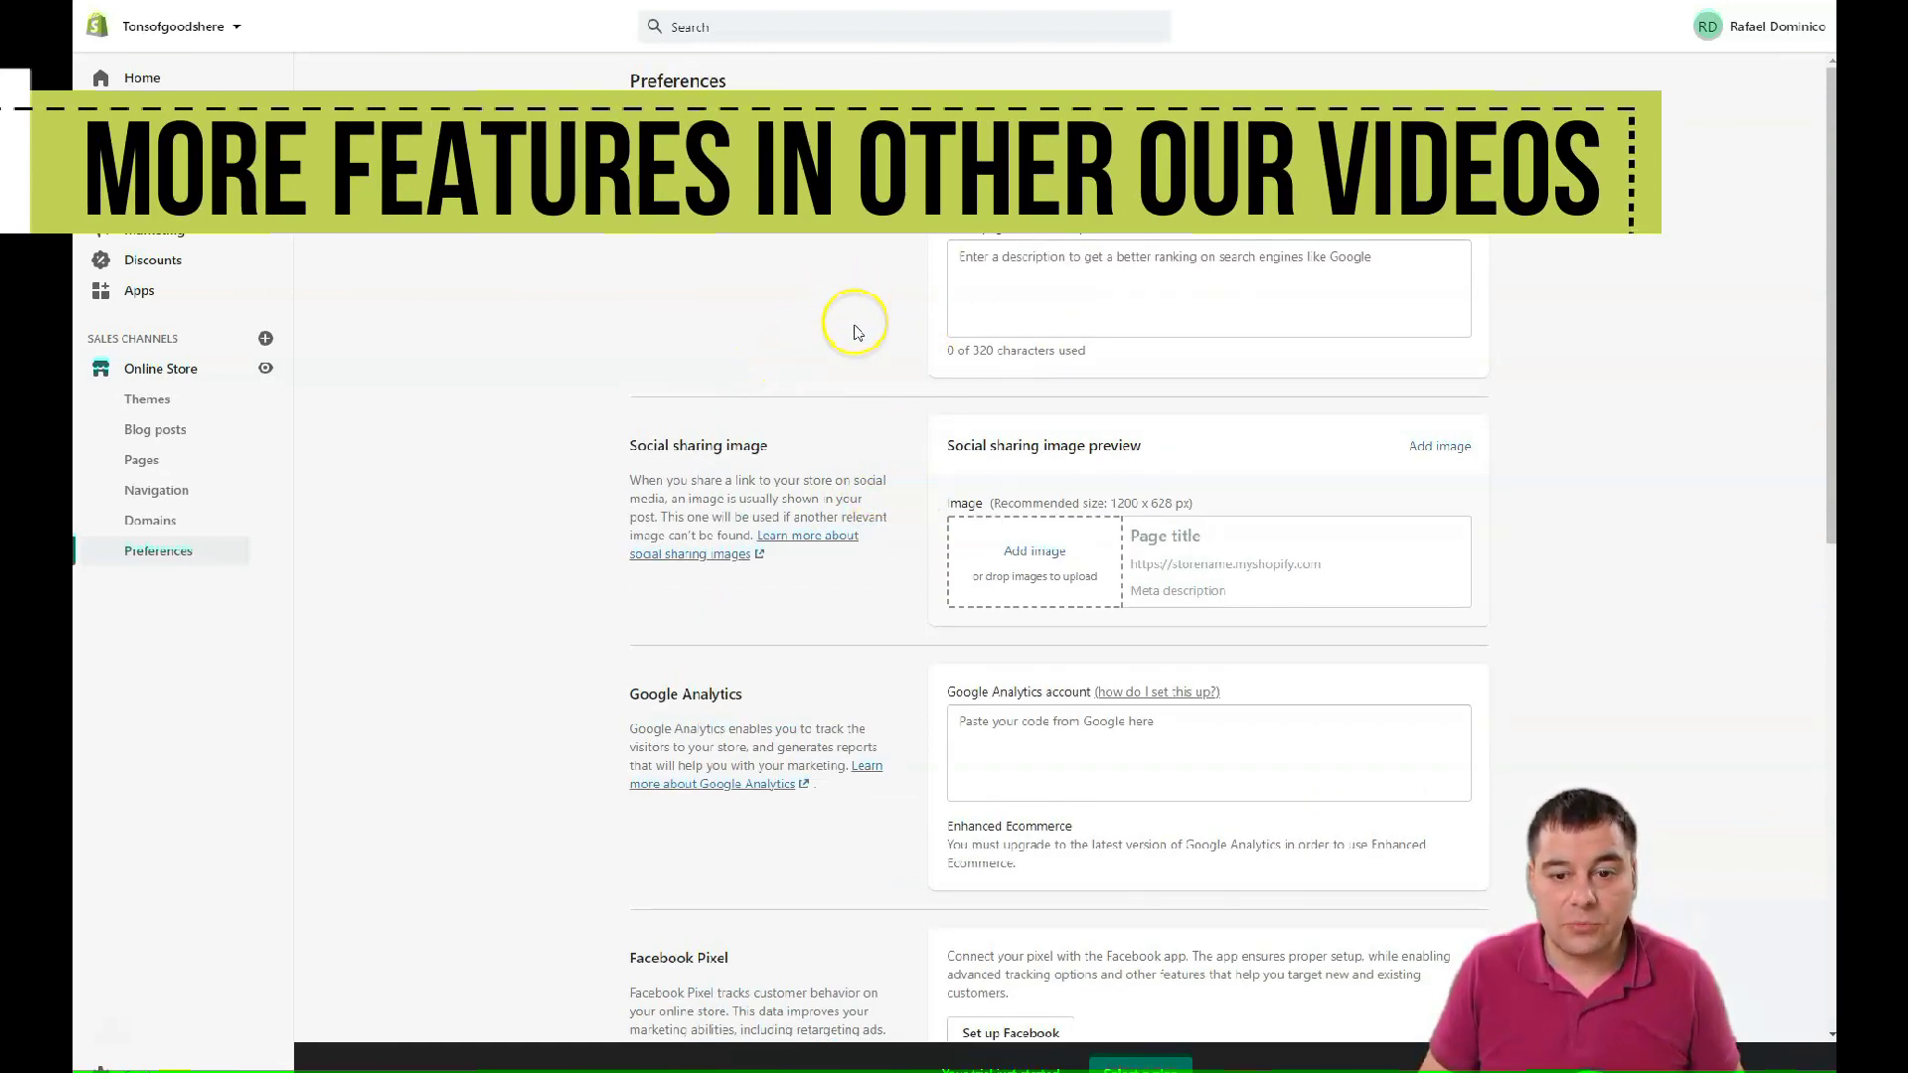
{"action": "scroll", "coordinate": [858, 318], "scroll_direction": "down", "scroll_amount": 10}
{"action": "scroll", "coordinate": [854, 331], "scroll_direction": "down", "scroll_amount": 1}
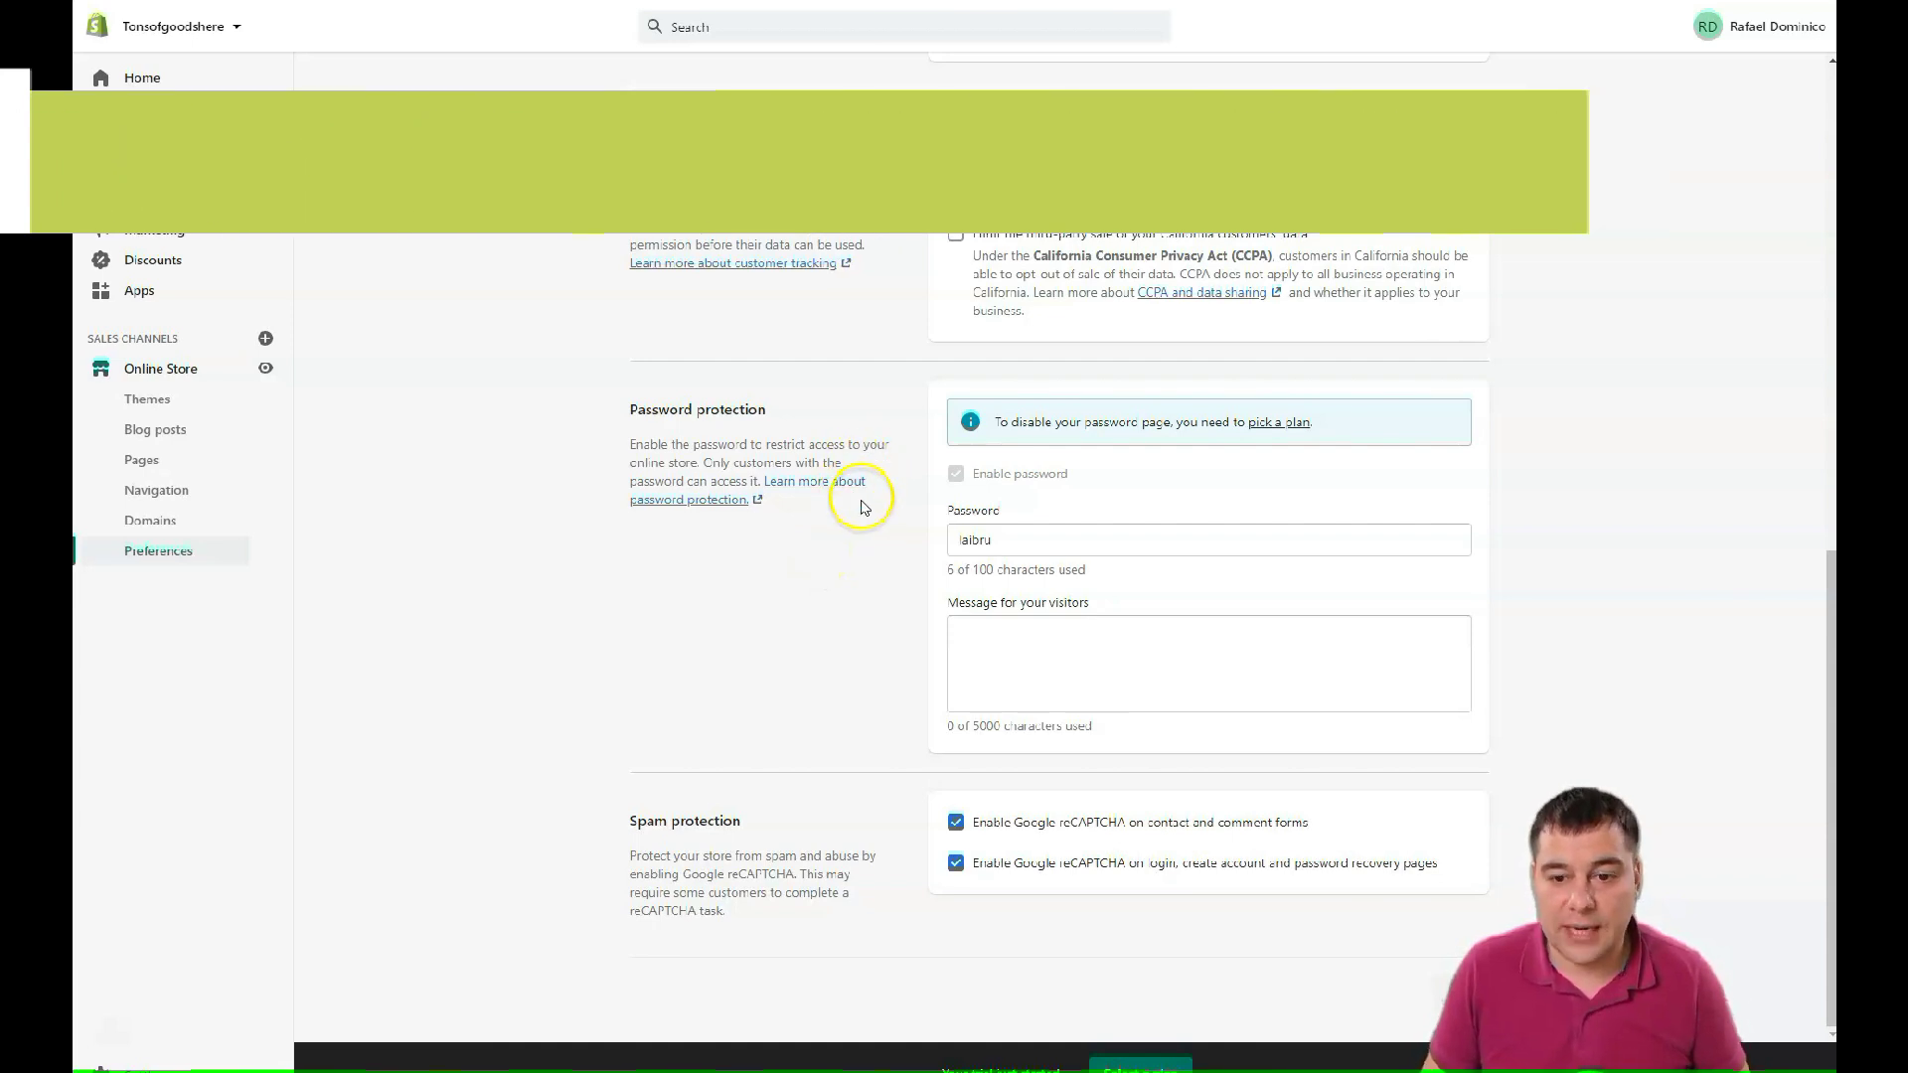
{"action": "scroll", "coordinate": [854, 514], "scroll_direction": "up", "scroll_amount": 6}
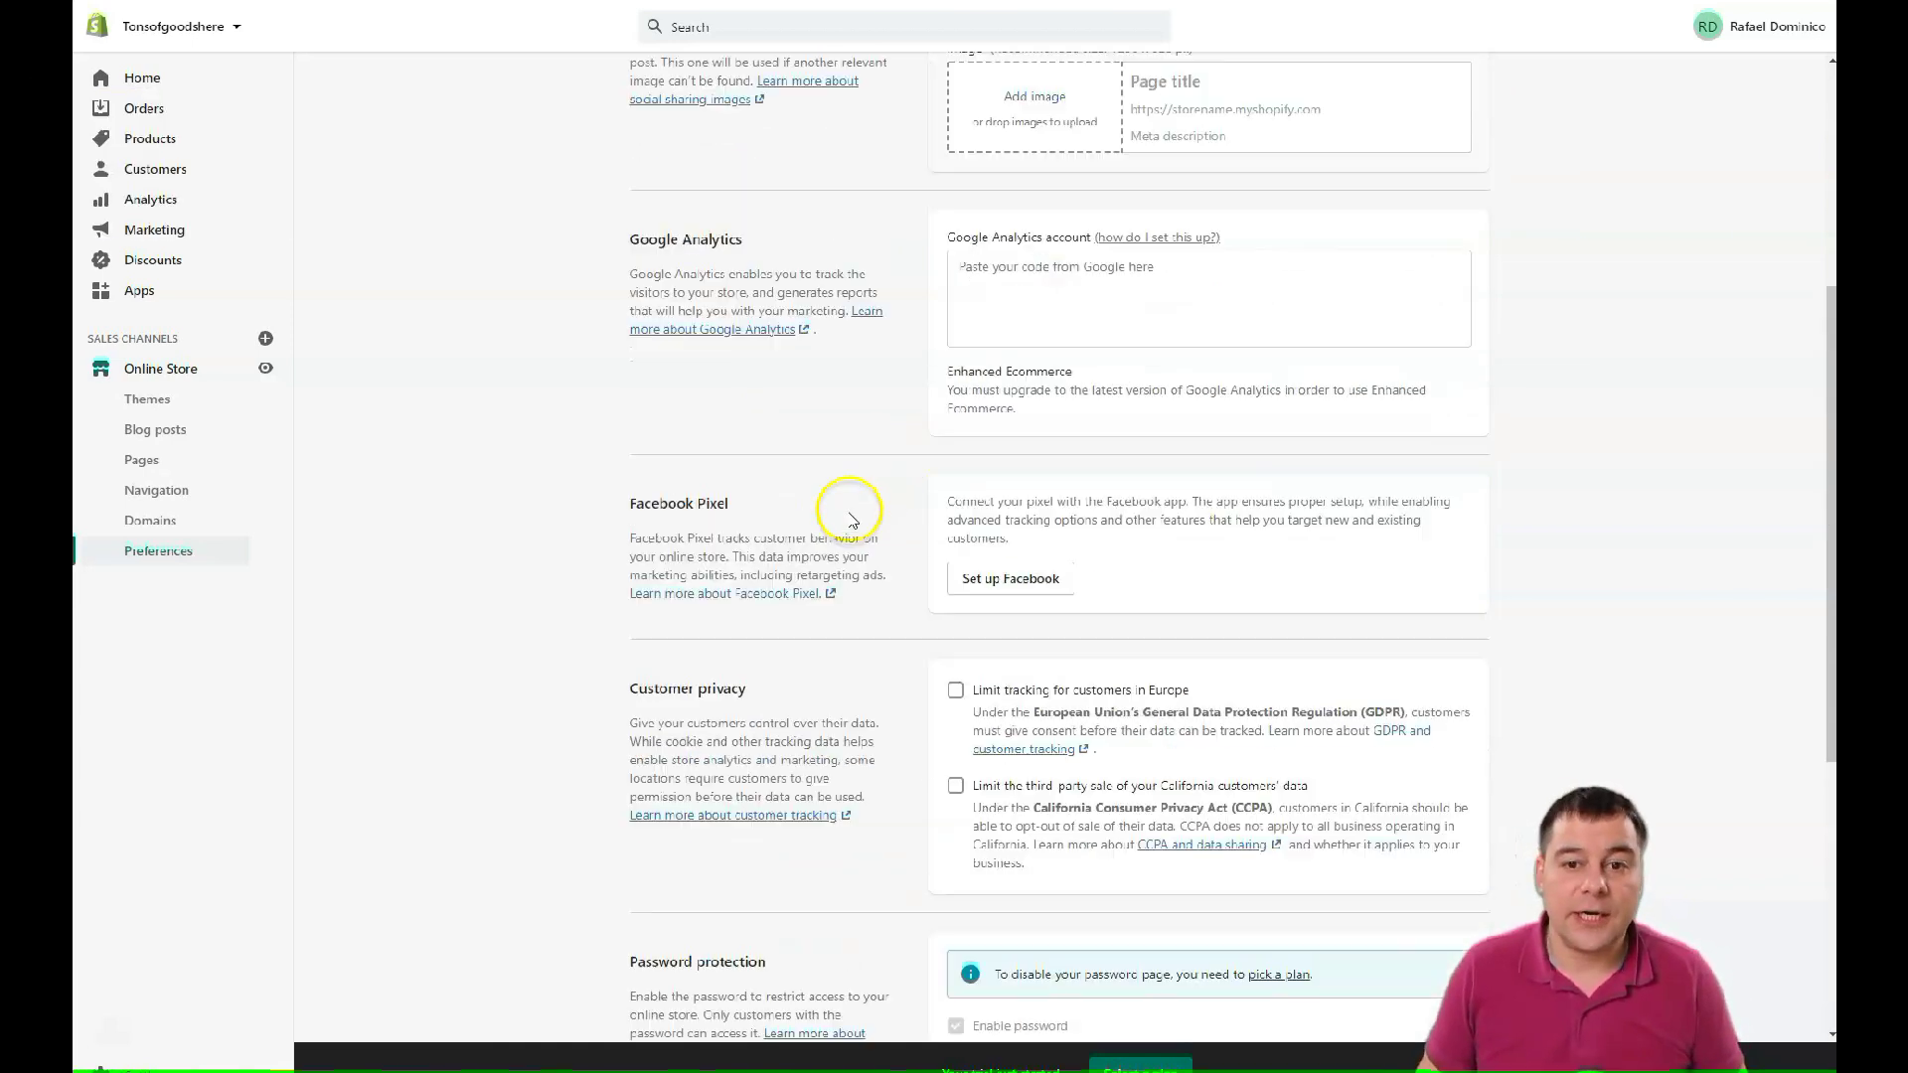
{"action": "scroll", "coordinate": [852, 521], "scroll_direction": "up", "scroll_amount": 5}
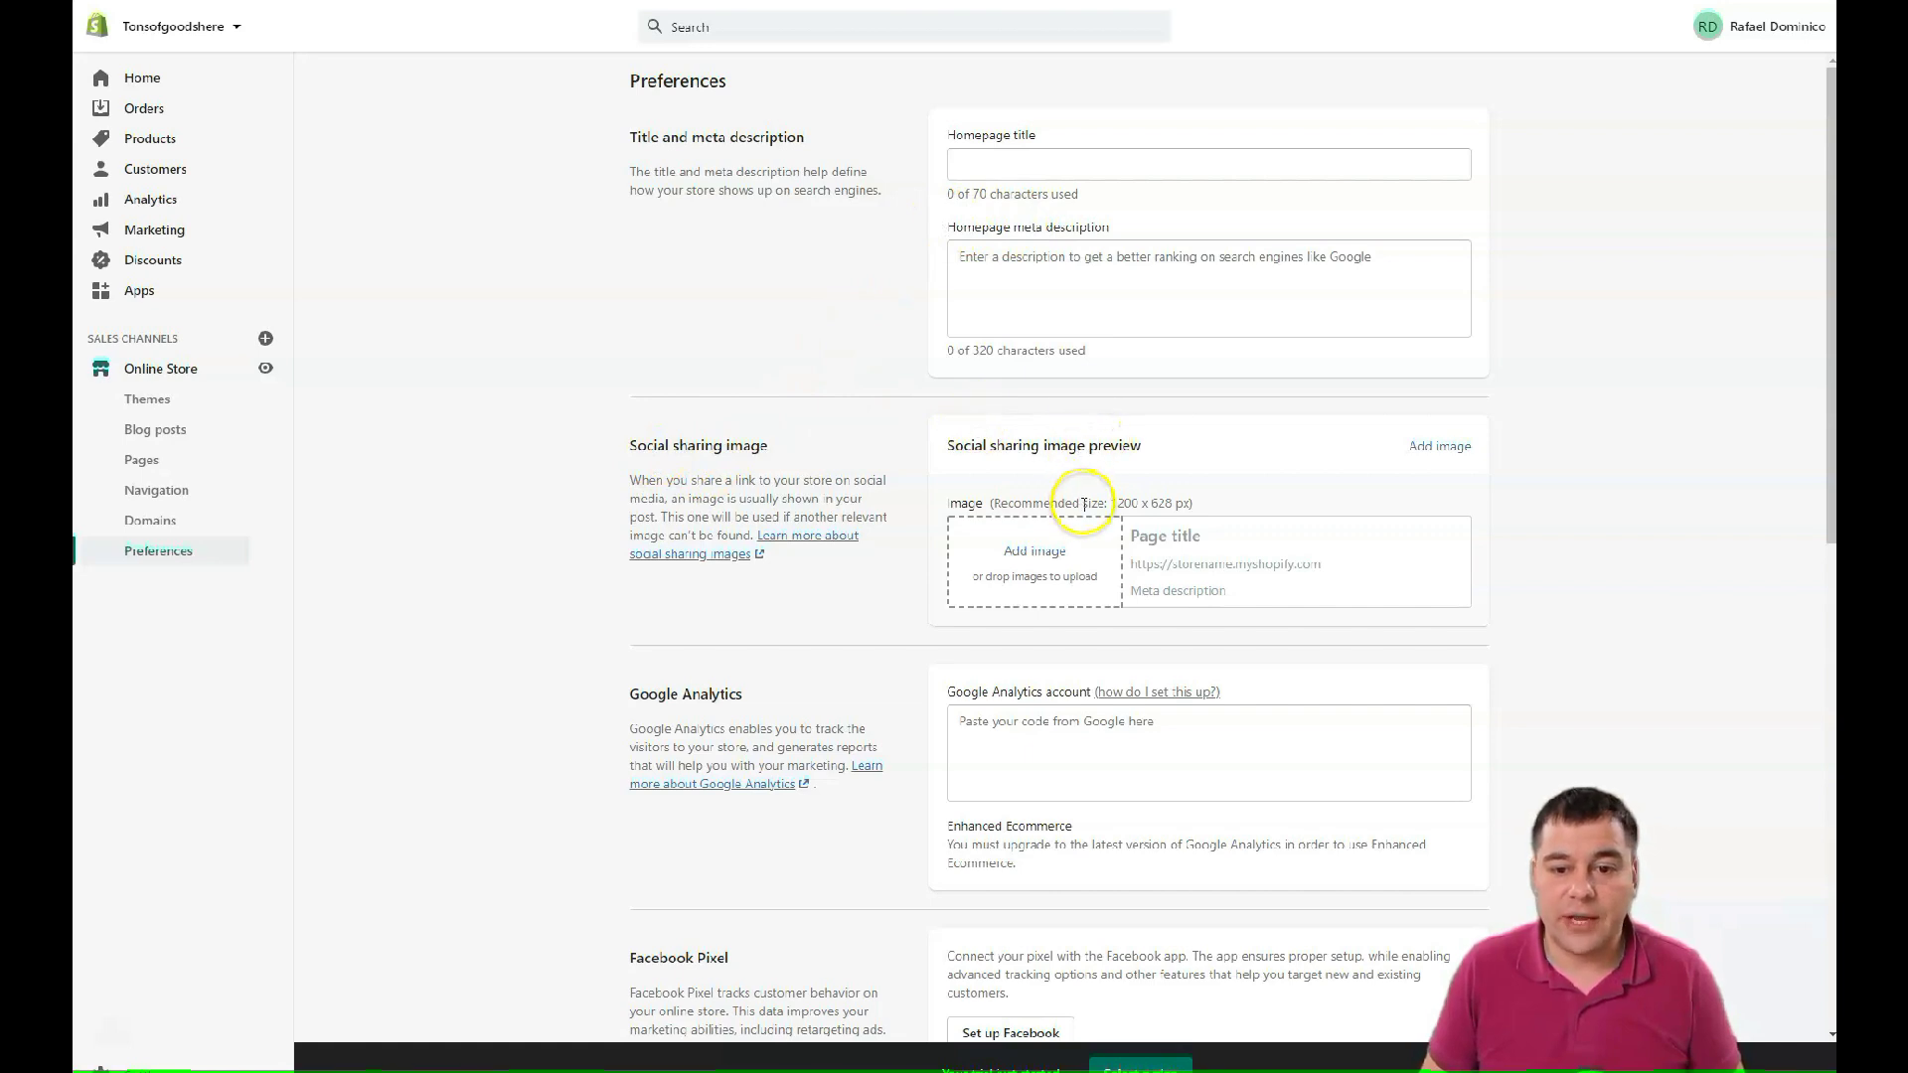
{"action": "scroll", "coordinate": [1093, 497], "scroll_direction": "down", "scroll_amount": 3}
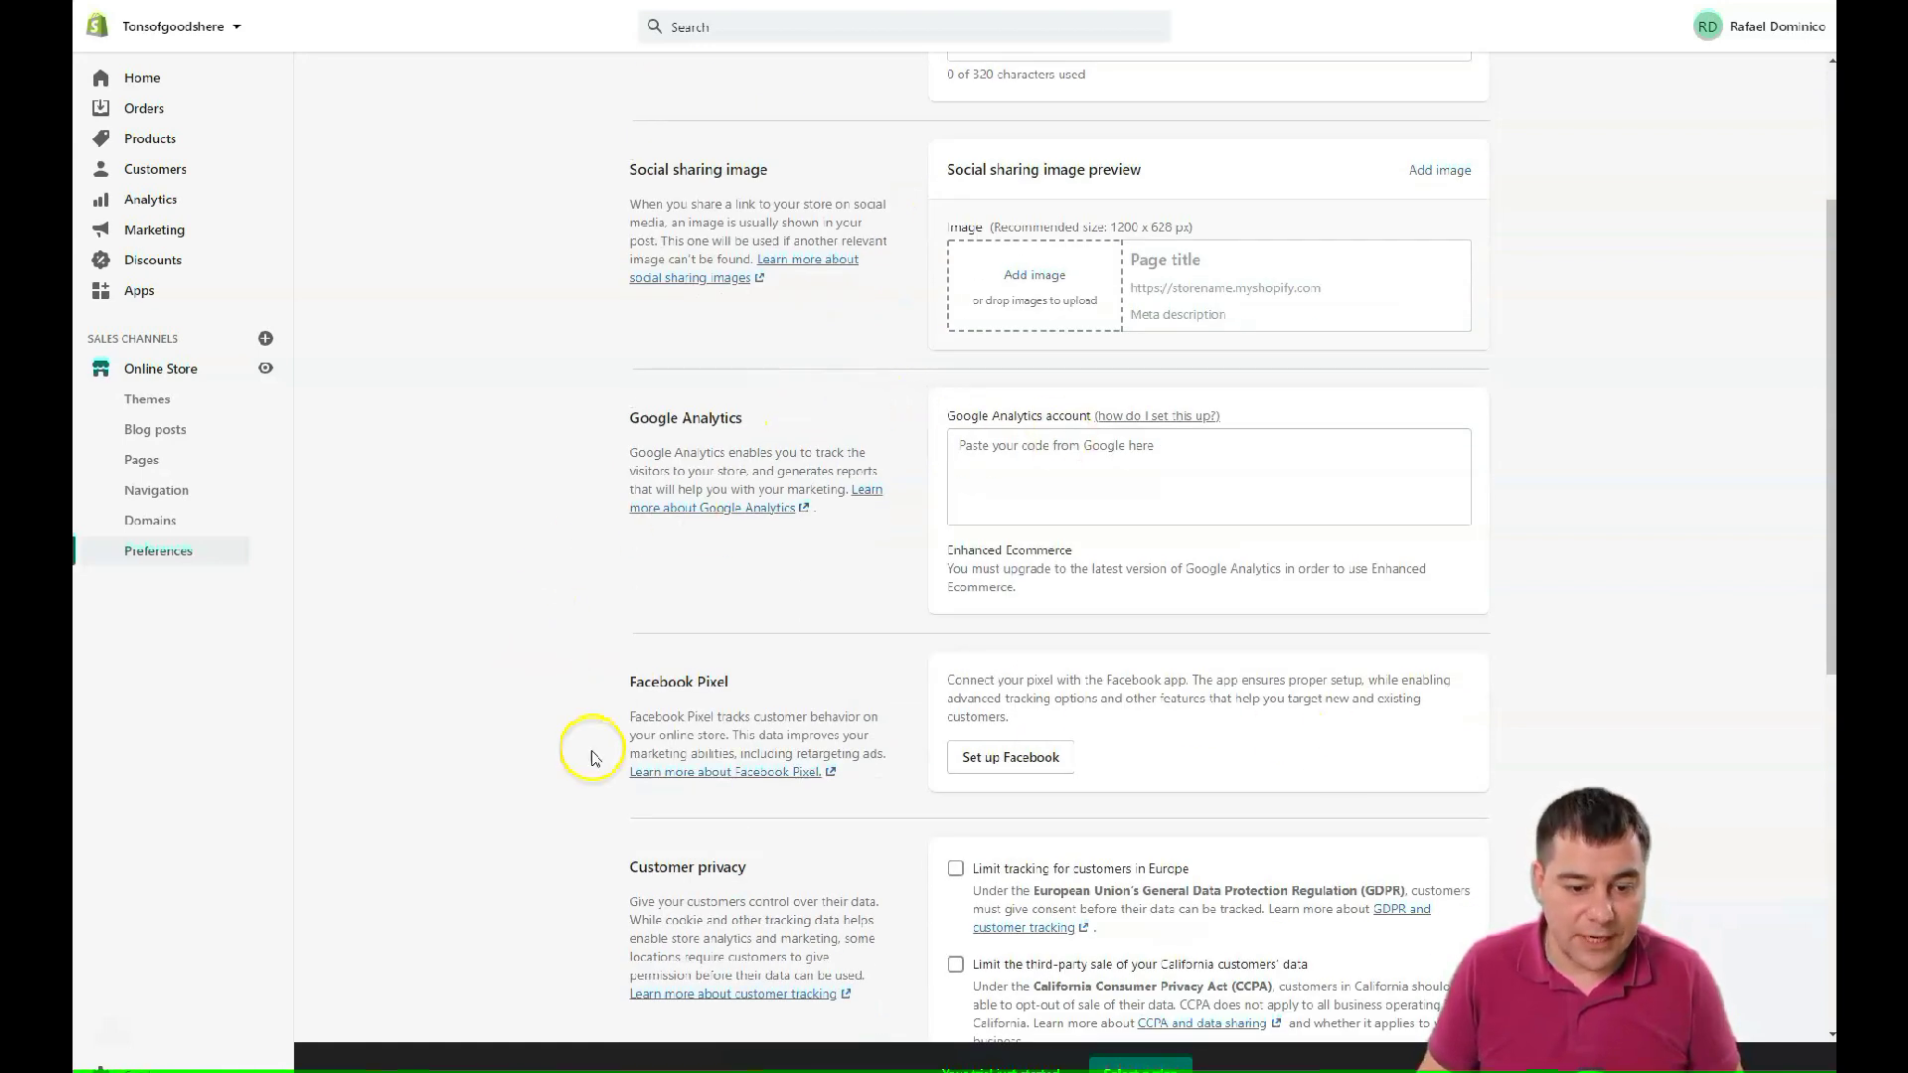
{"action": "scroll", "coordinate": [611, 596], "scroll_direction": "down", "scroll_amount": 4}
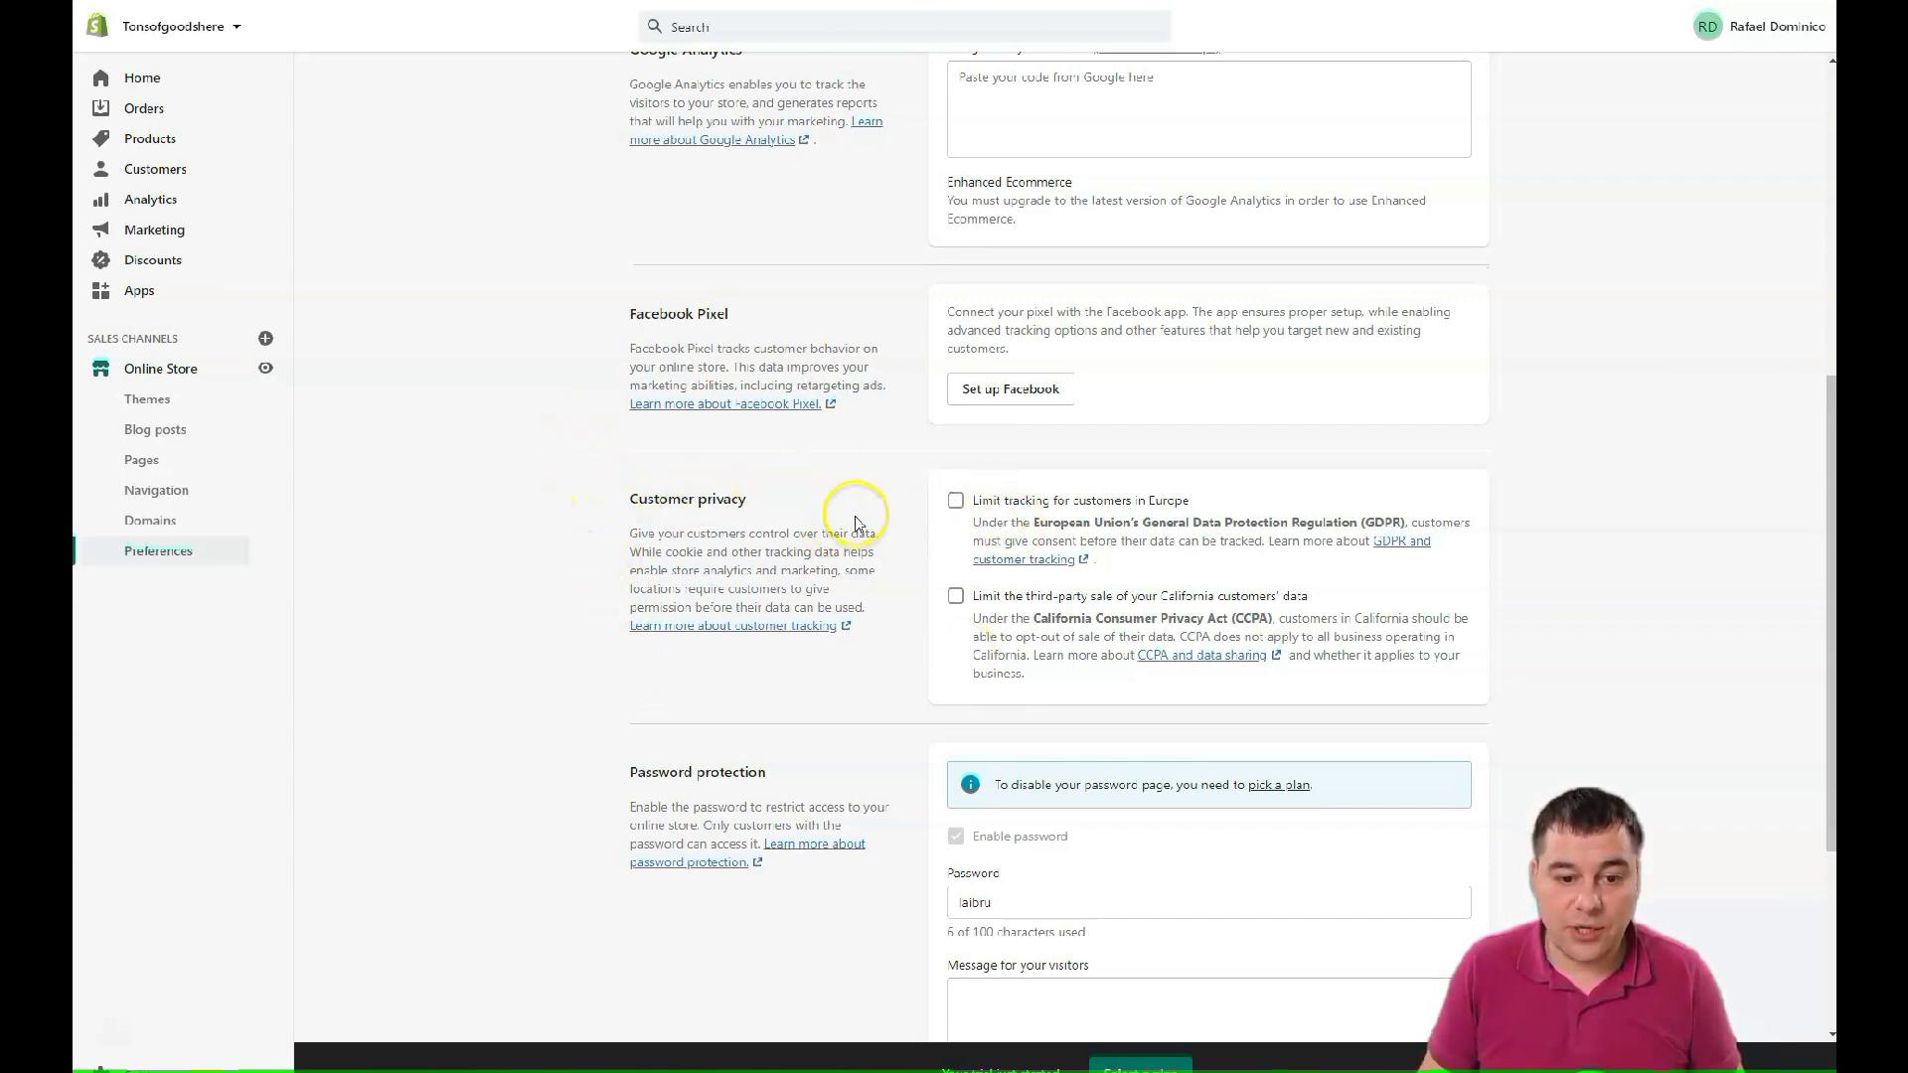
{"action": "scroll", "coordinate": [852, 507], "scroll_direction": "down", "scroll_amount": 4}
{"action": "scroll", "coordinate": [840, 532], "scroll_direction": "up", "scroll_amount": 10}
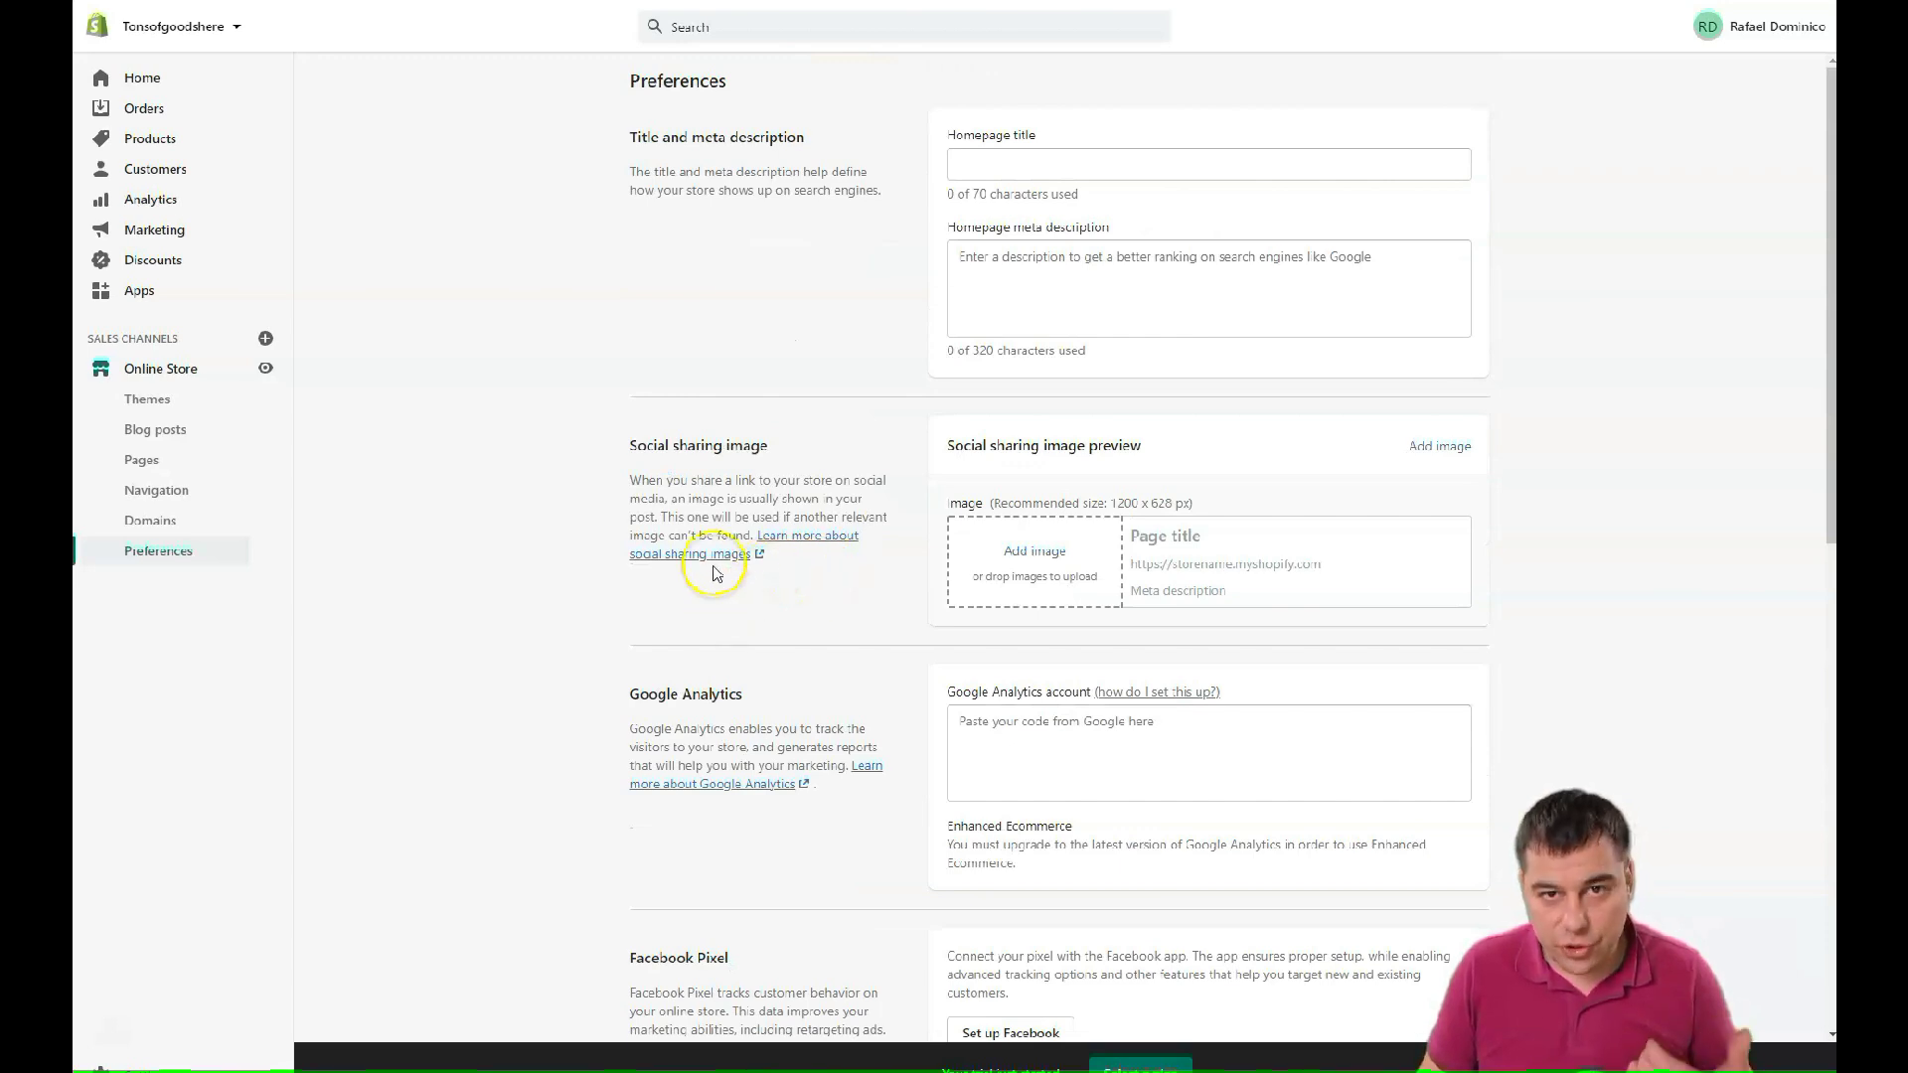
- Review the online store's Themes page and open the current Debut theme for customization
{"action": "left_click", "coordinate": [149, 405]}
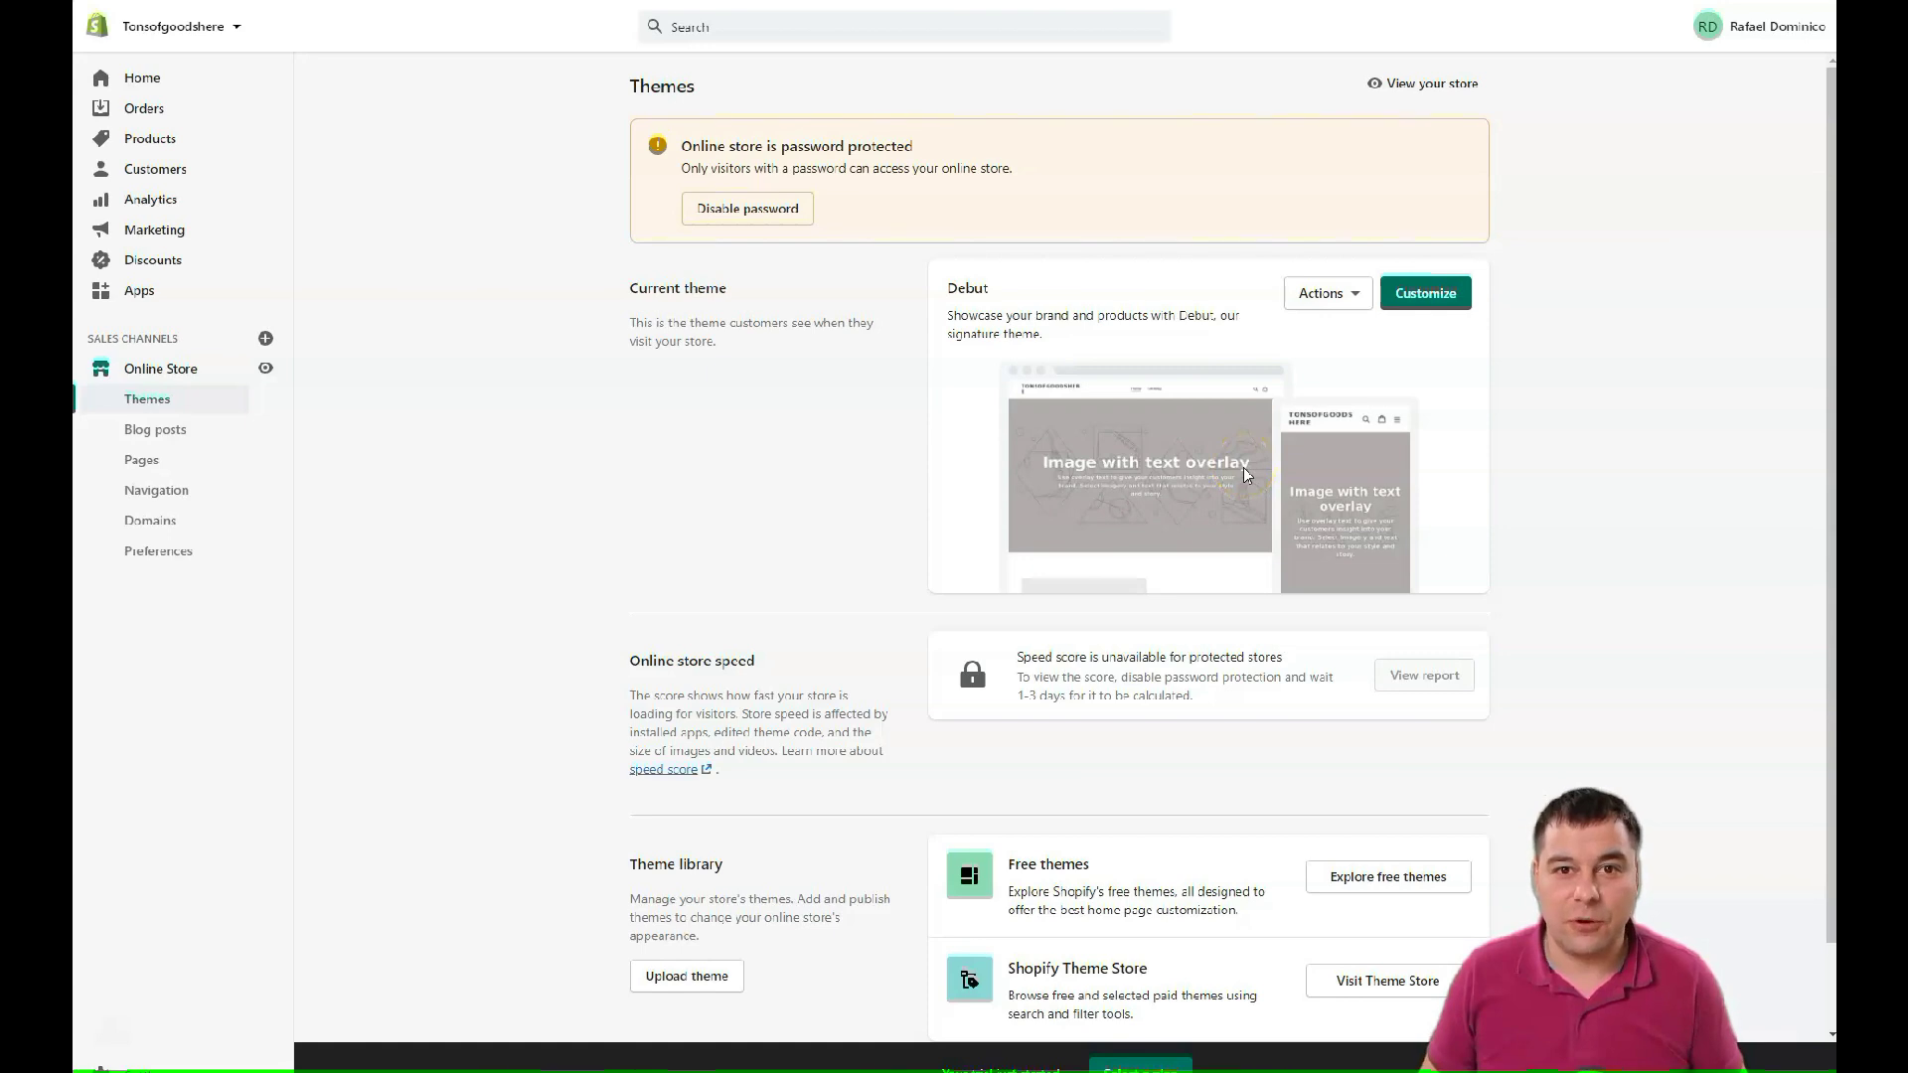
{"action": "scroll", "coordinate": [1243, 467], "scroll_direction": "down", "scroll_amount": 1}
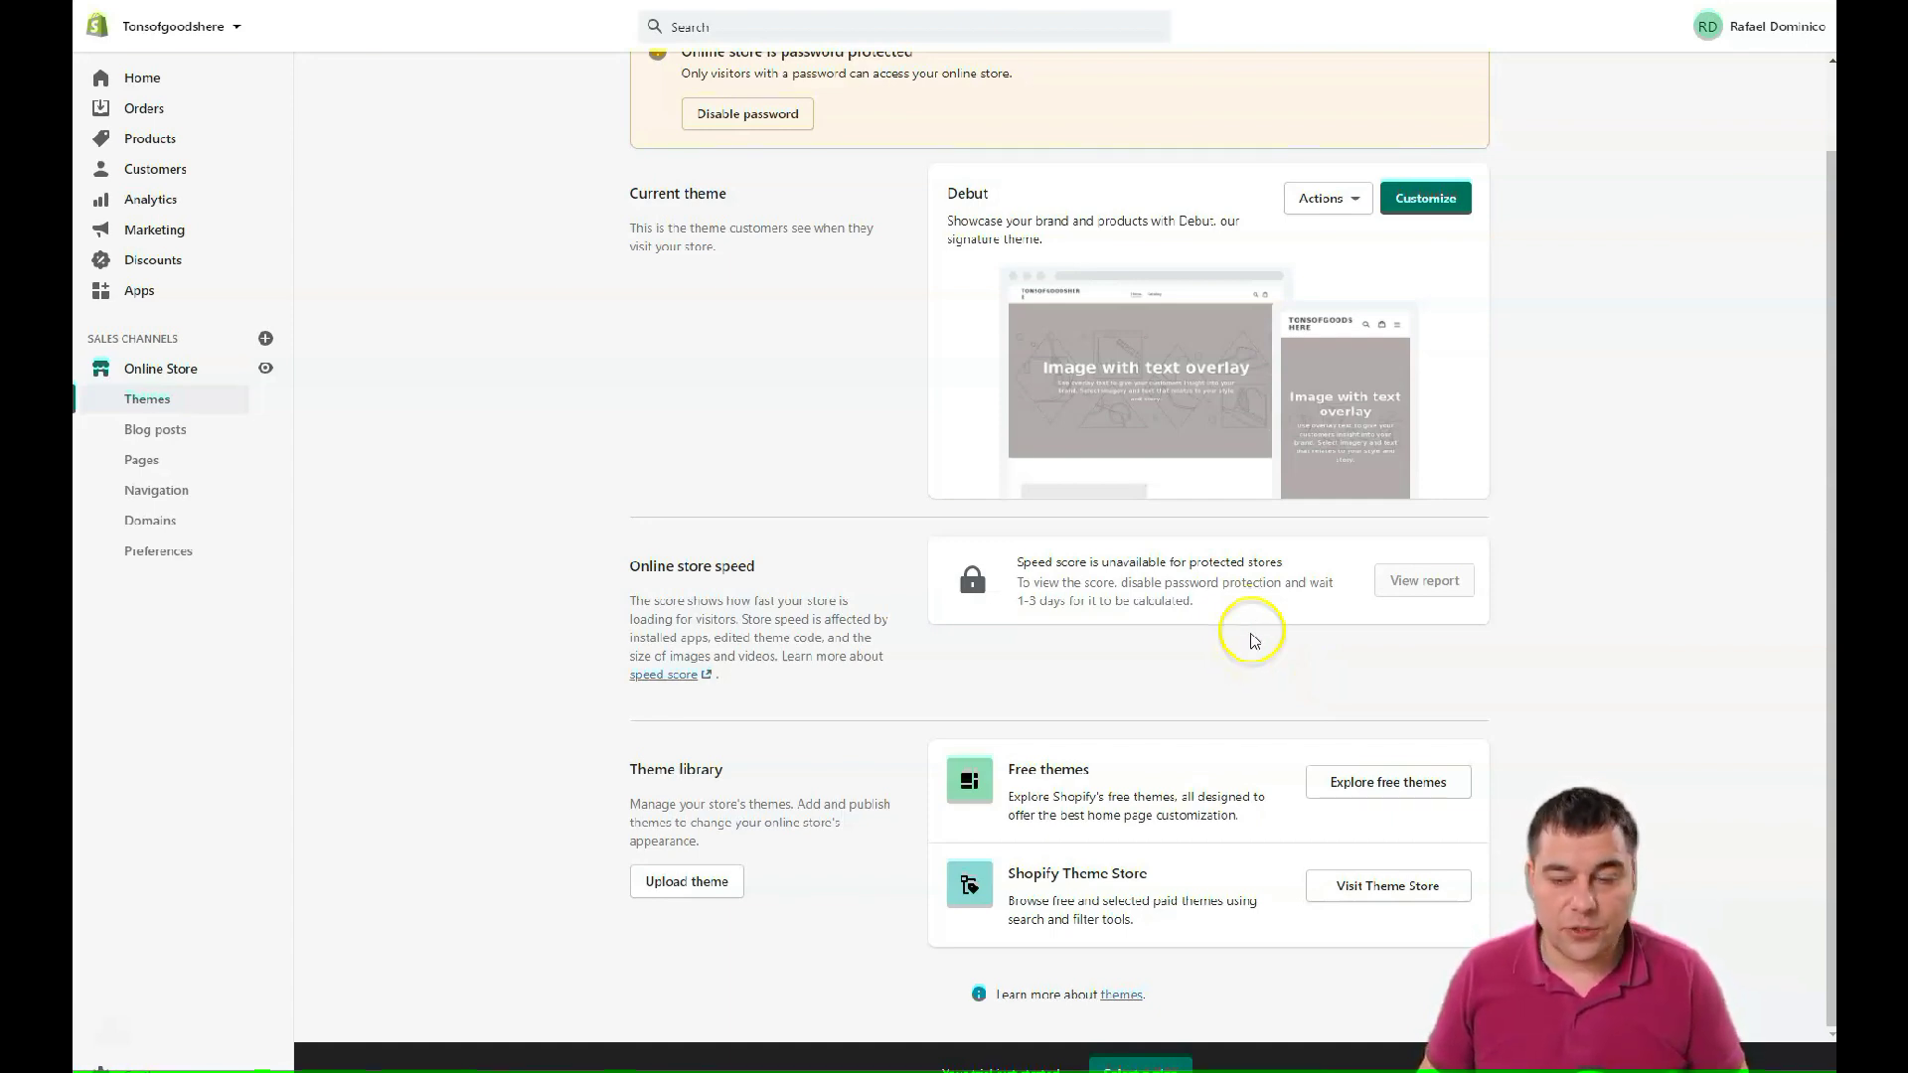
{"action": "left_click", "coordinate": [1426, 199]}
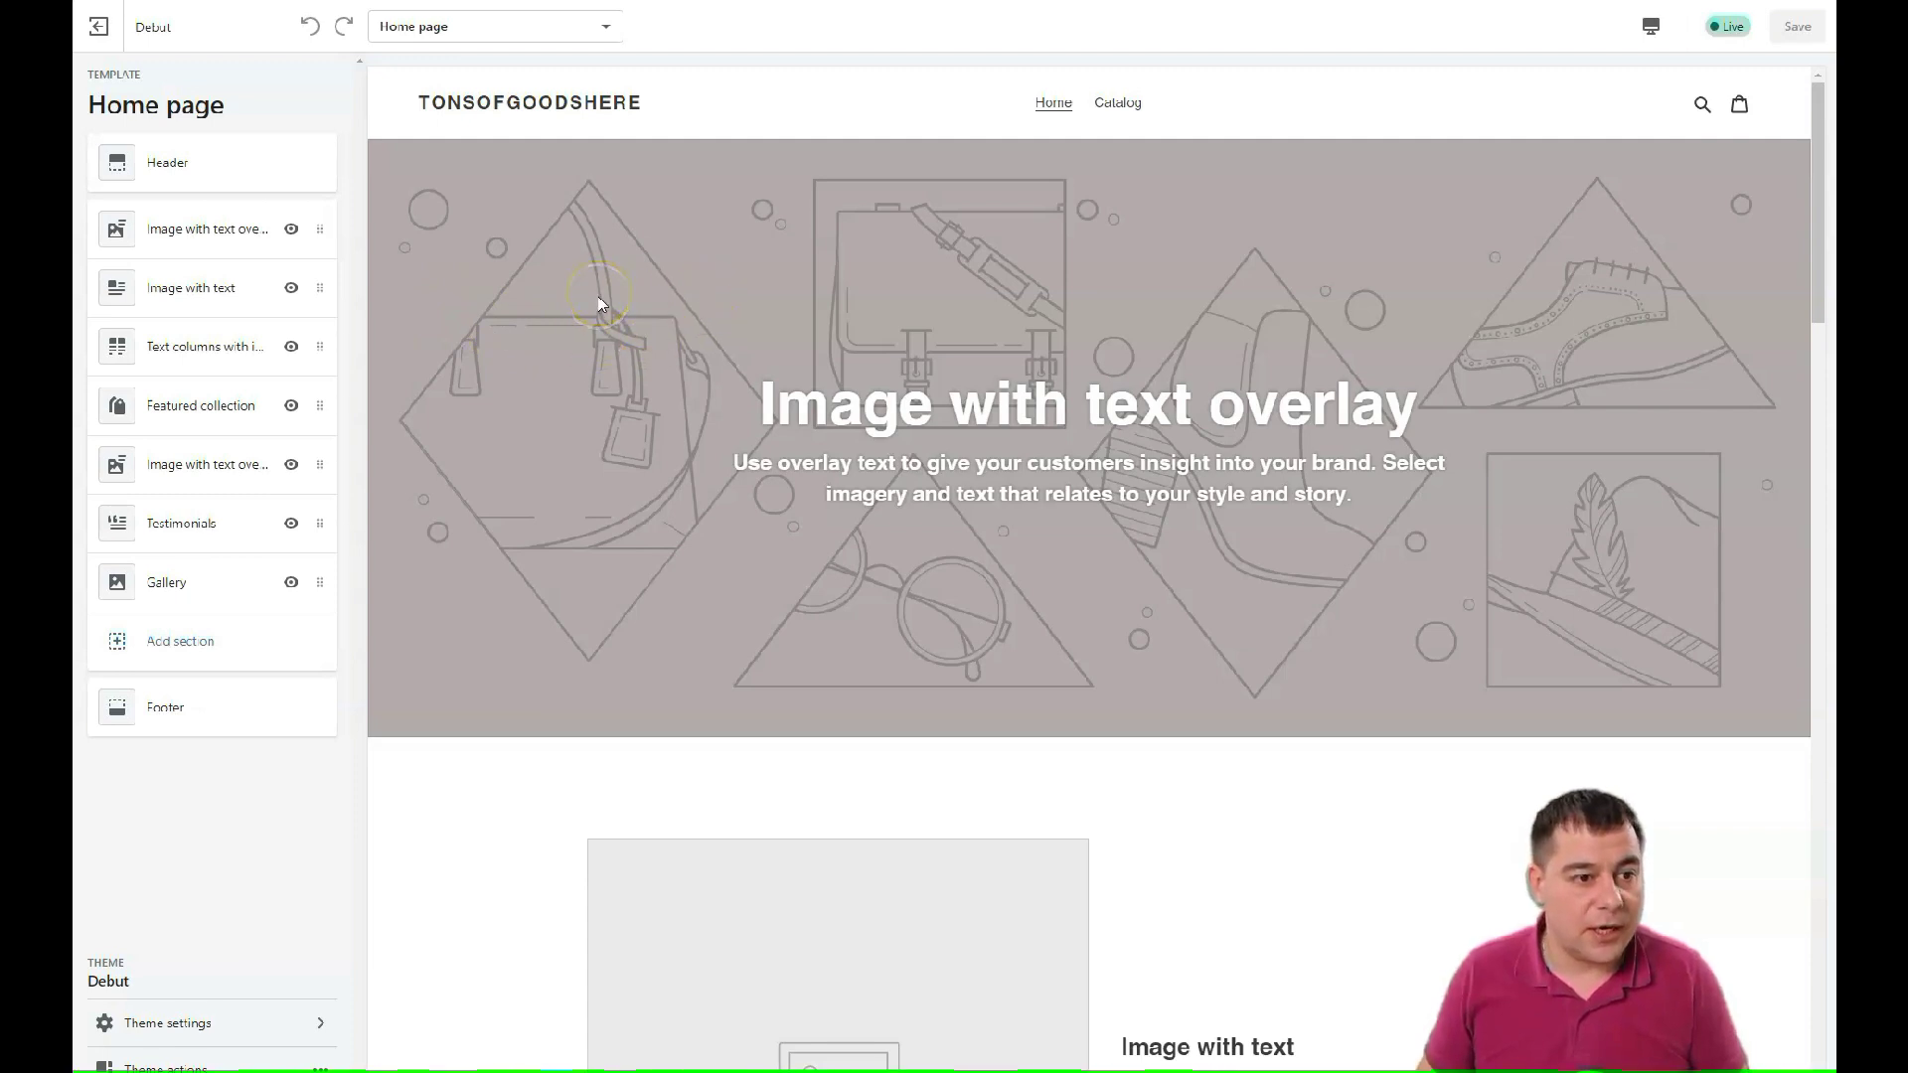
- Examine the theme's home page preview down to the footer, and view the Header section's settings
{"action": "scroll", "coordinate": [626, 331], "scroll_direction": "down", "scroll_amount": 3}
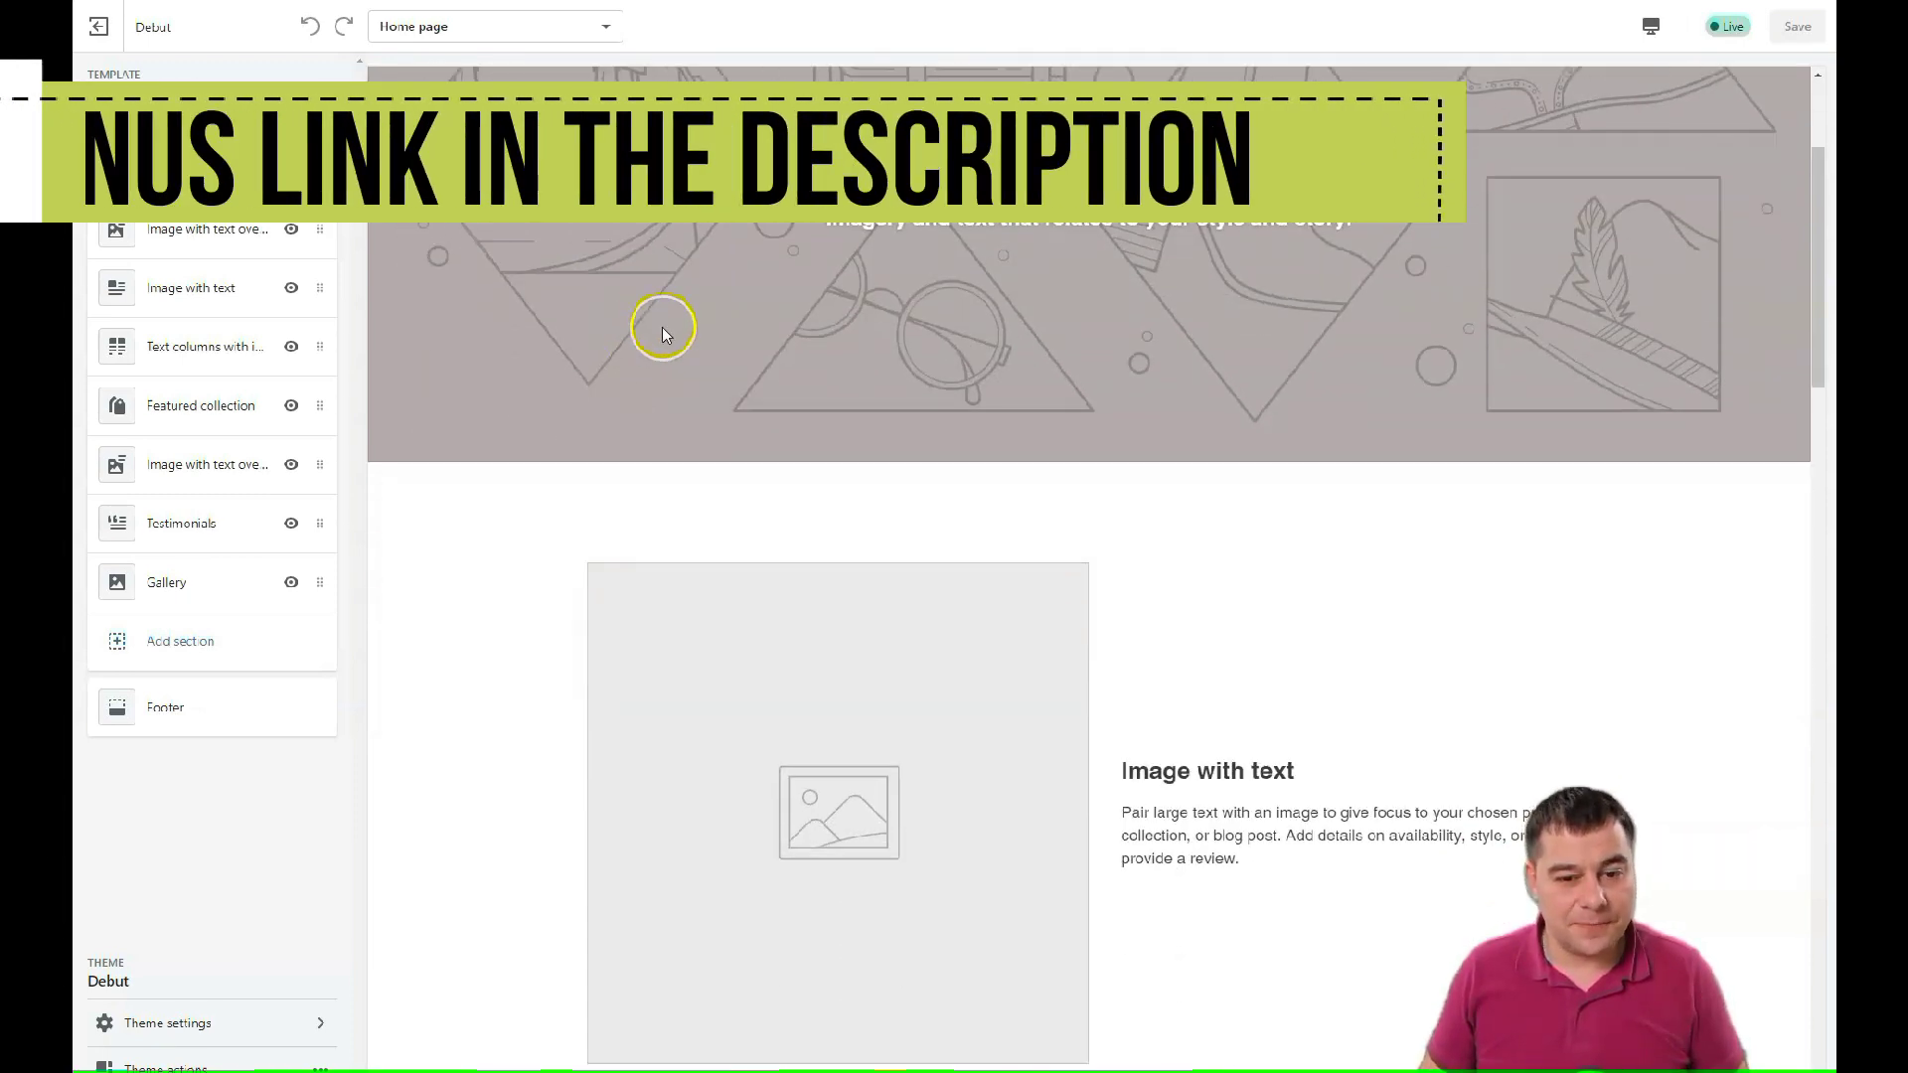
{"action": "scroll", "coordinate": [664, 332], "scroll_direction": "down", "scroll_amount": 15}
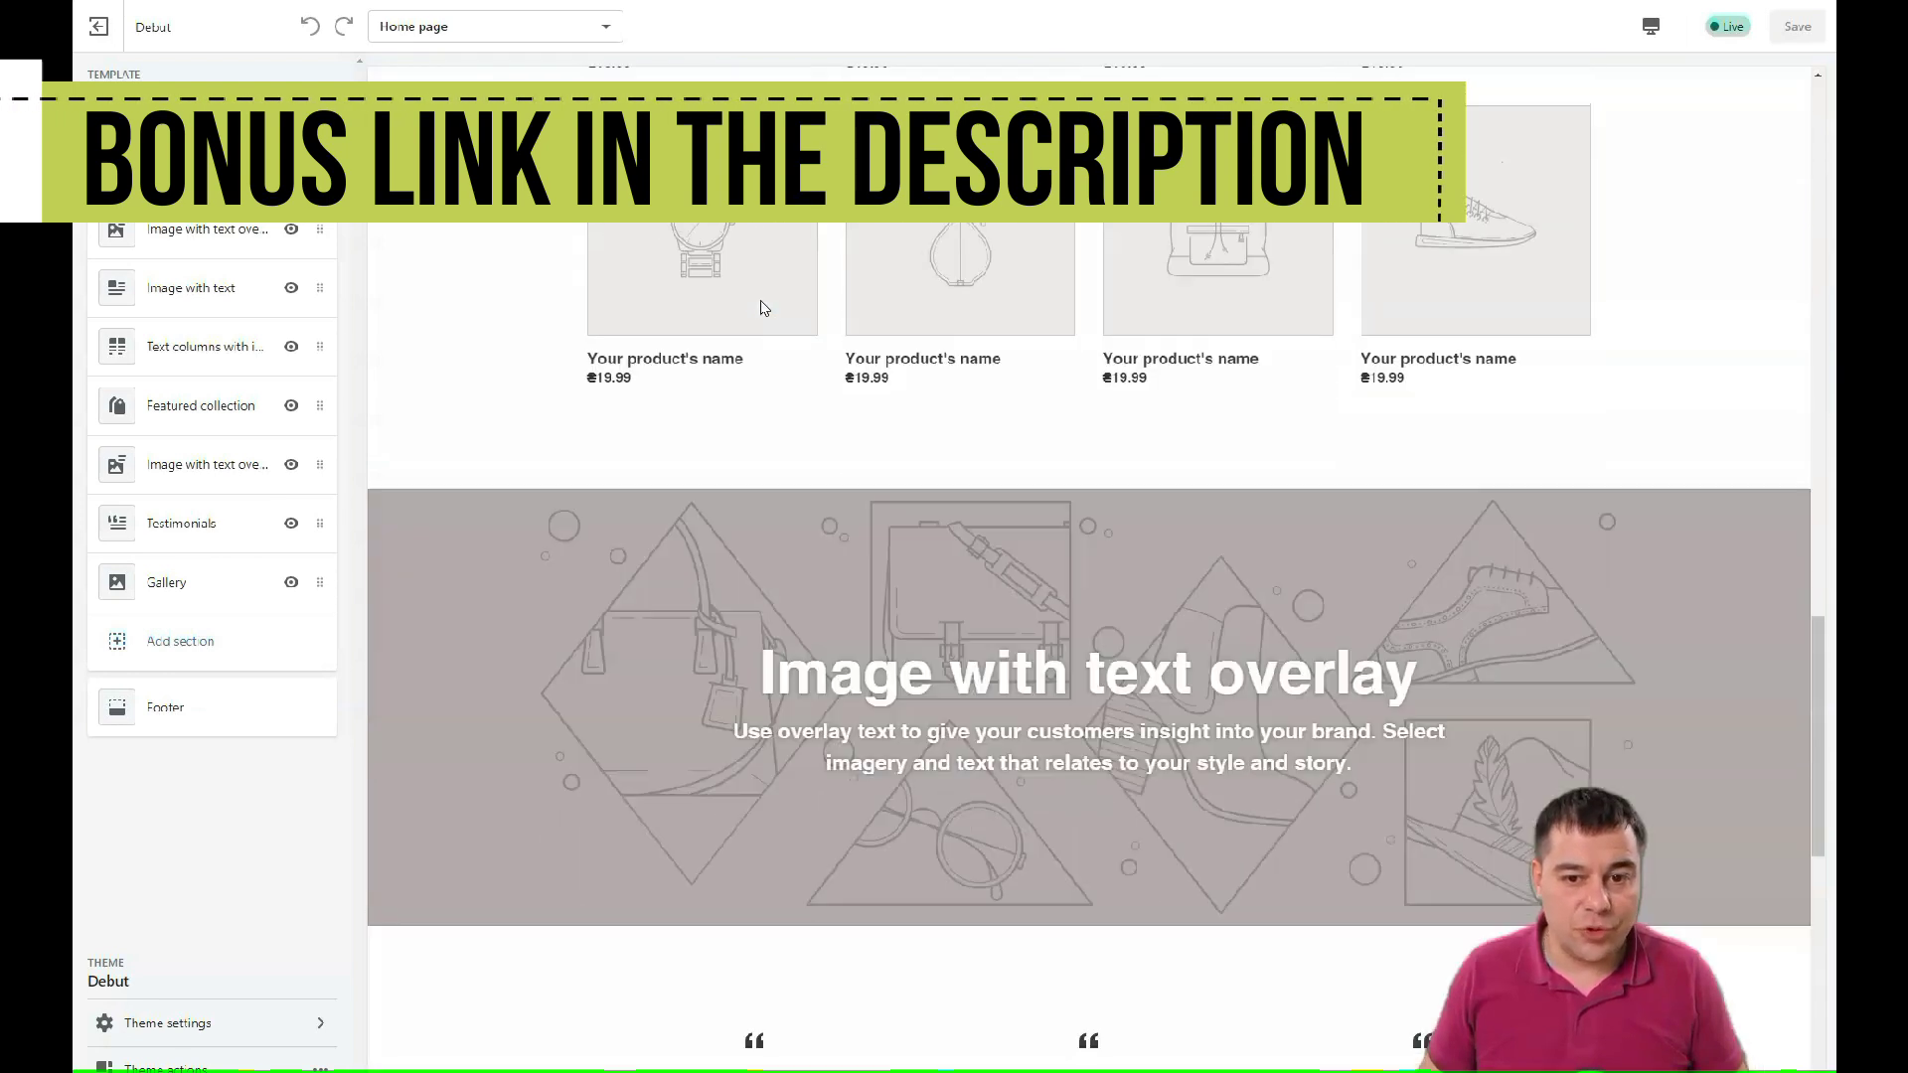
{"action": "scroll", "coordinate": [763, 308], "scroll_direction": "down", "scroll_amount": 10}
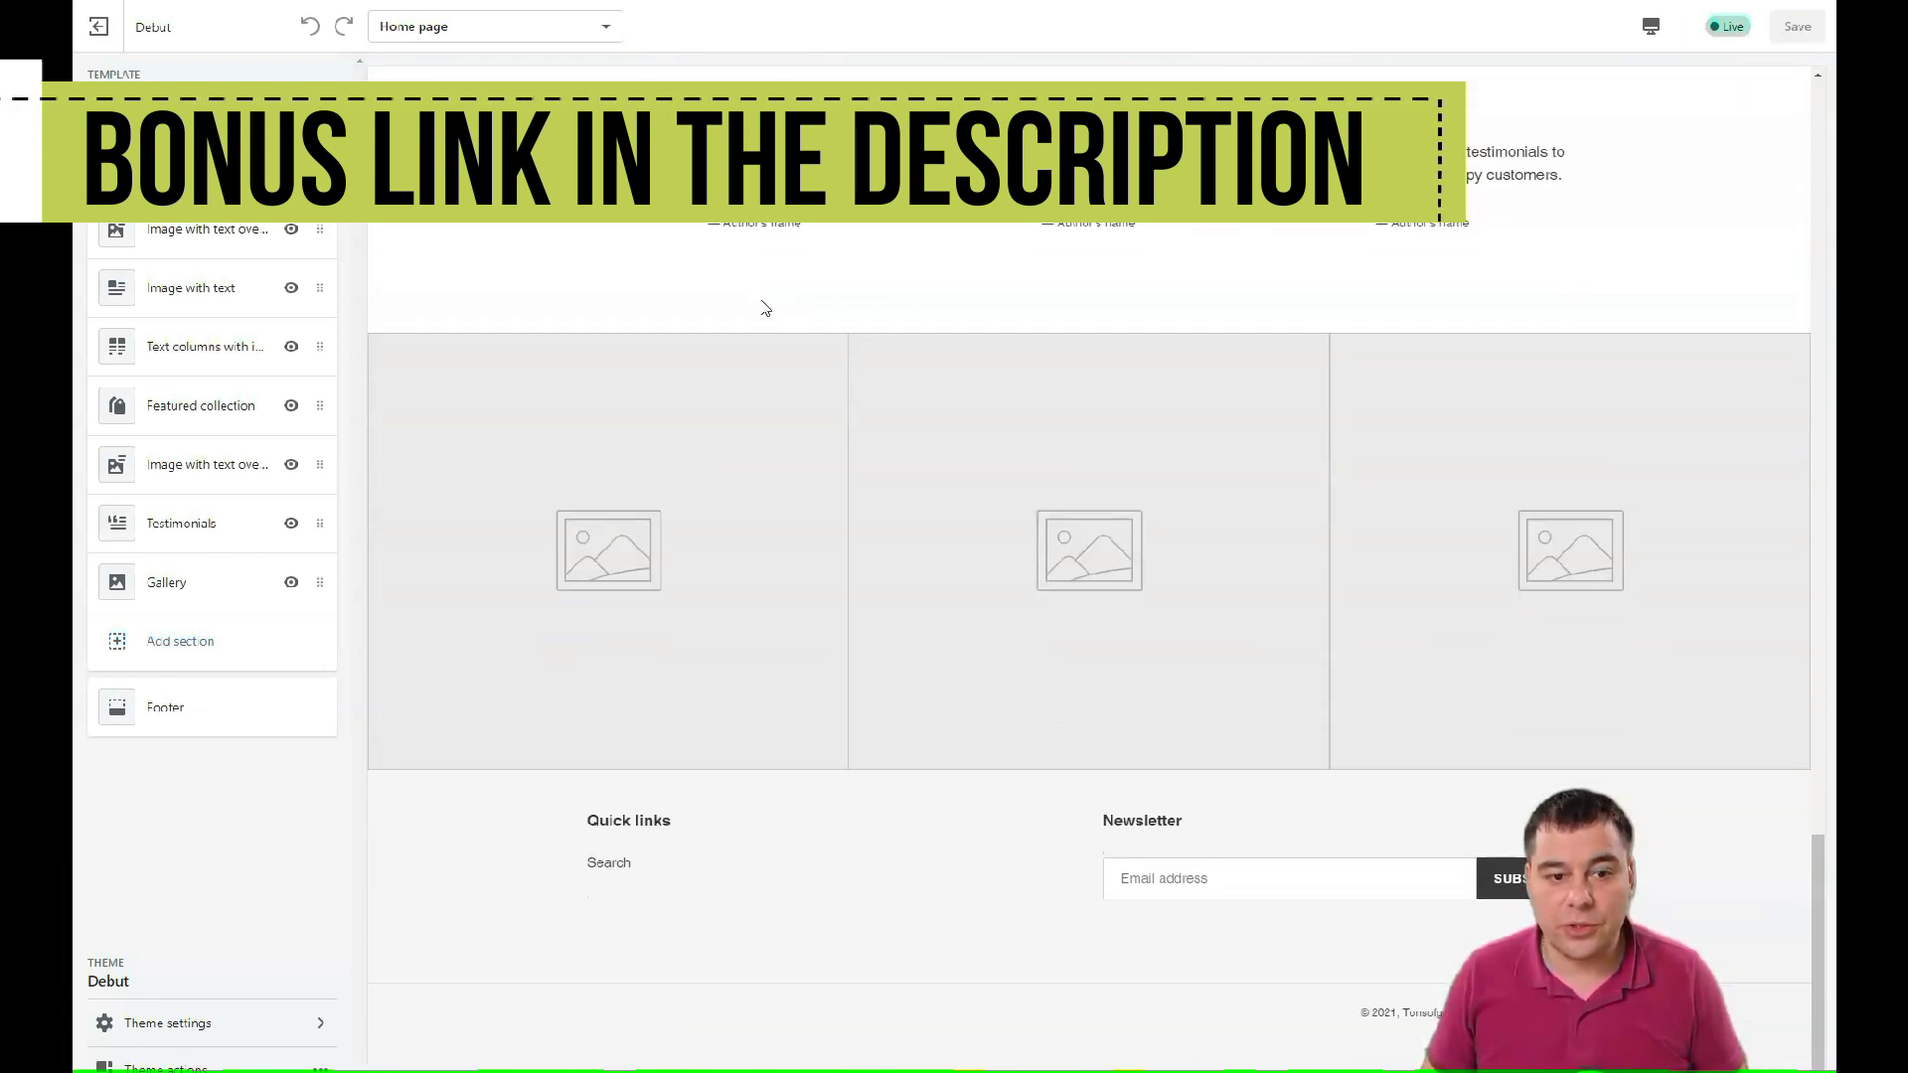
{"action": "scroll", "coordinate": [767, 308], "scroll_direction": "up", "scroll_amount": 20}
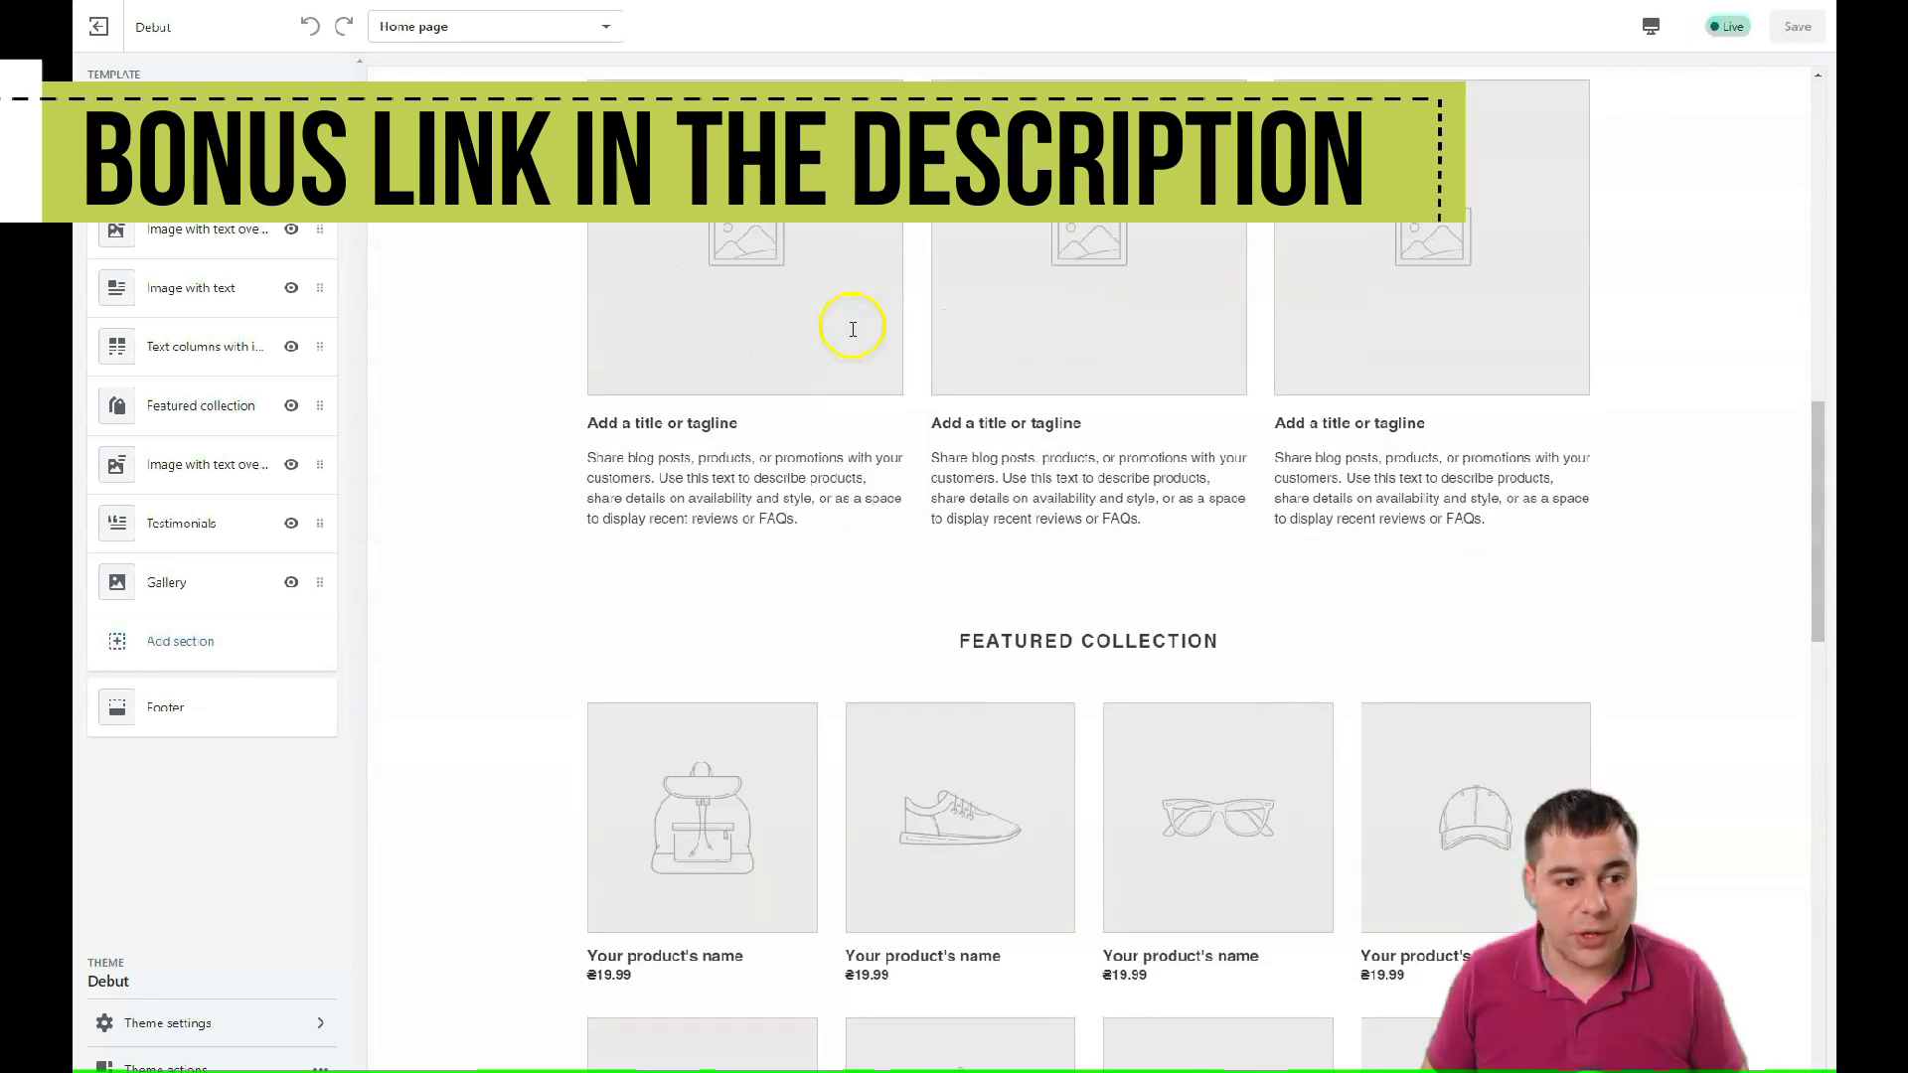
{"action": "scroll", "coordinate": [847, 331], "scroll_direction": "up", "scroll_amount": 6}
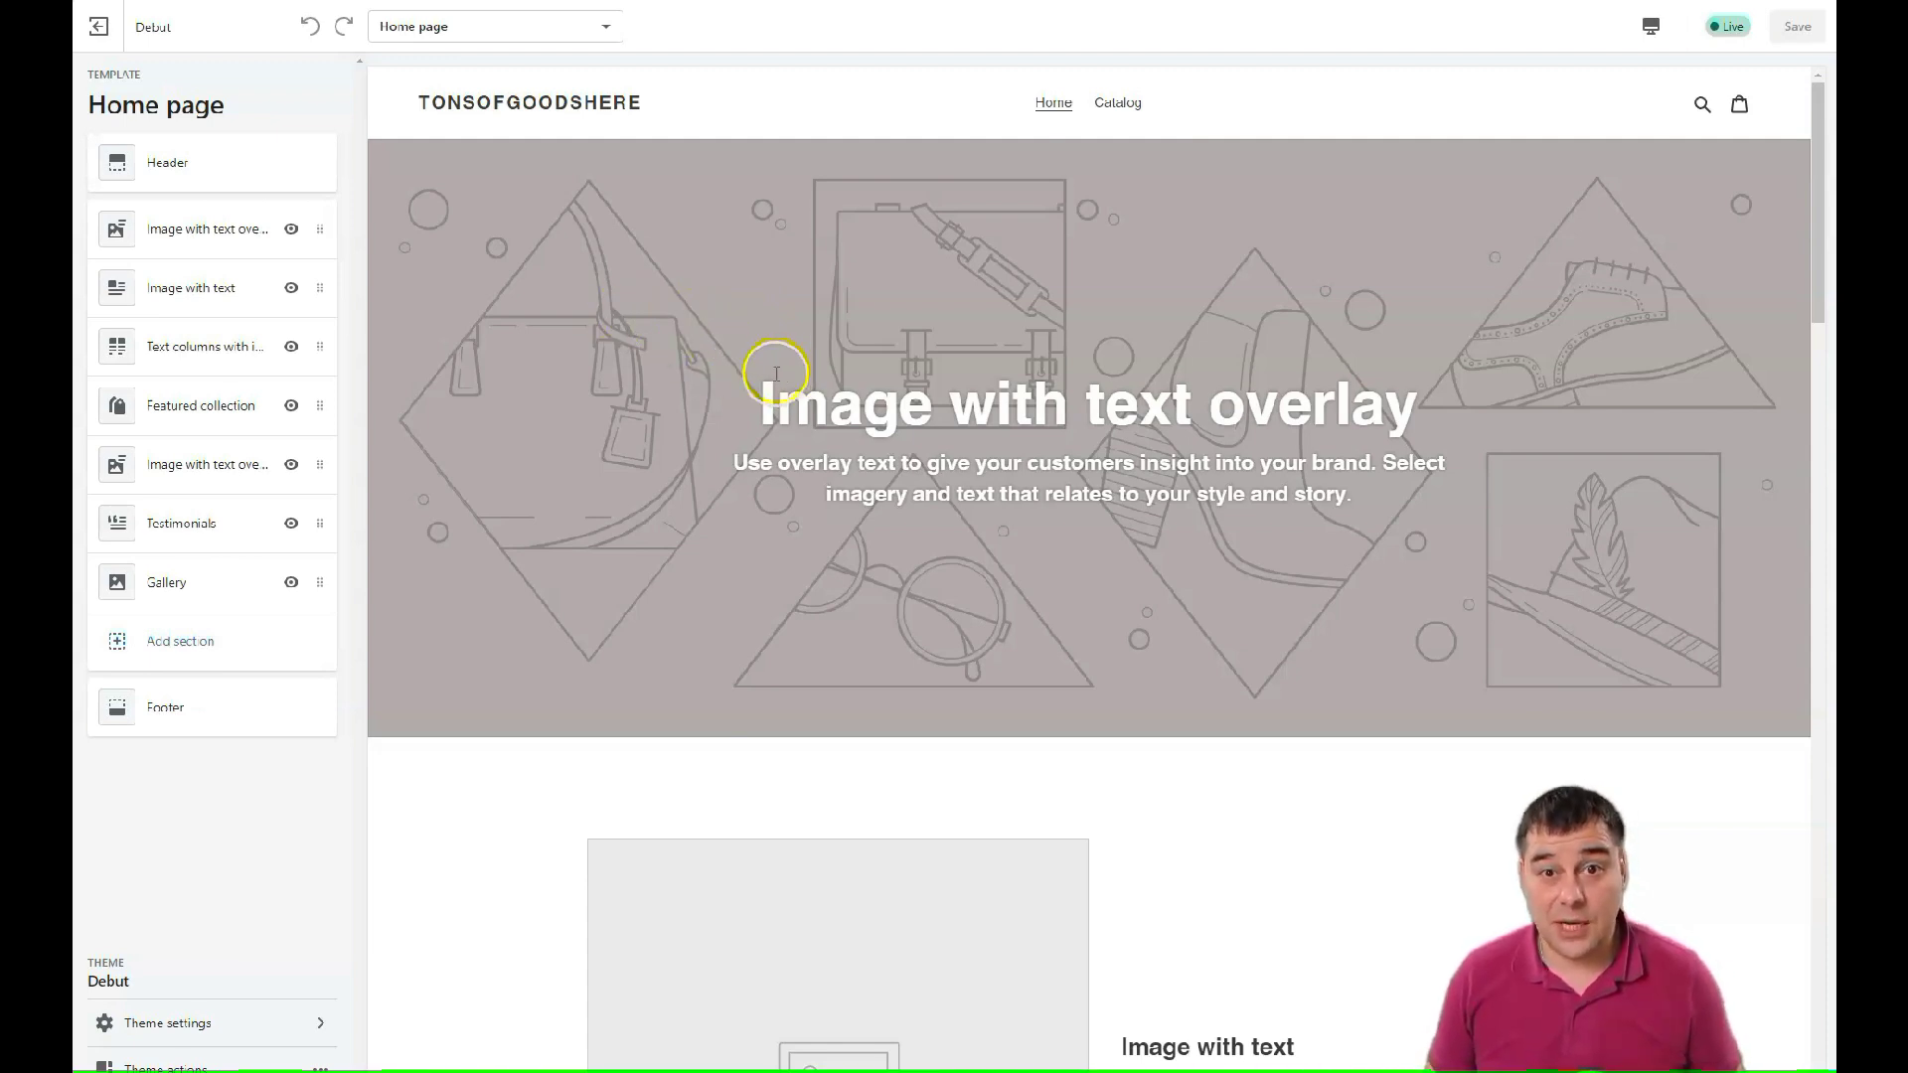
{"action": "left_click", "coordinate": [203, 171]}
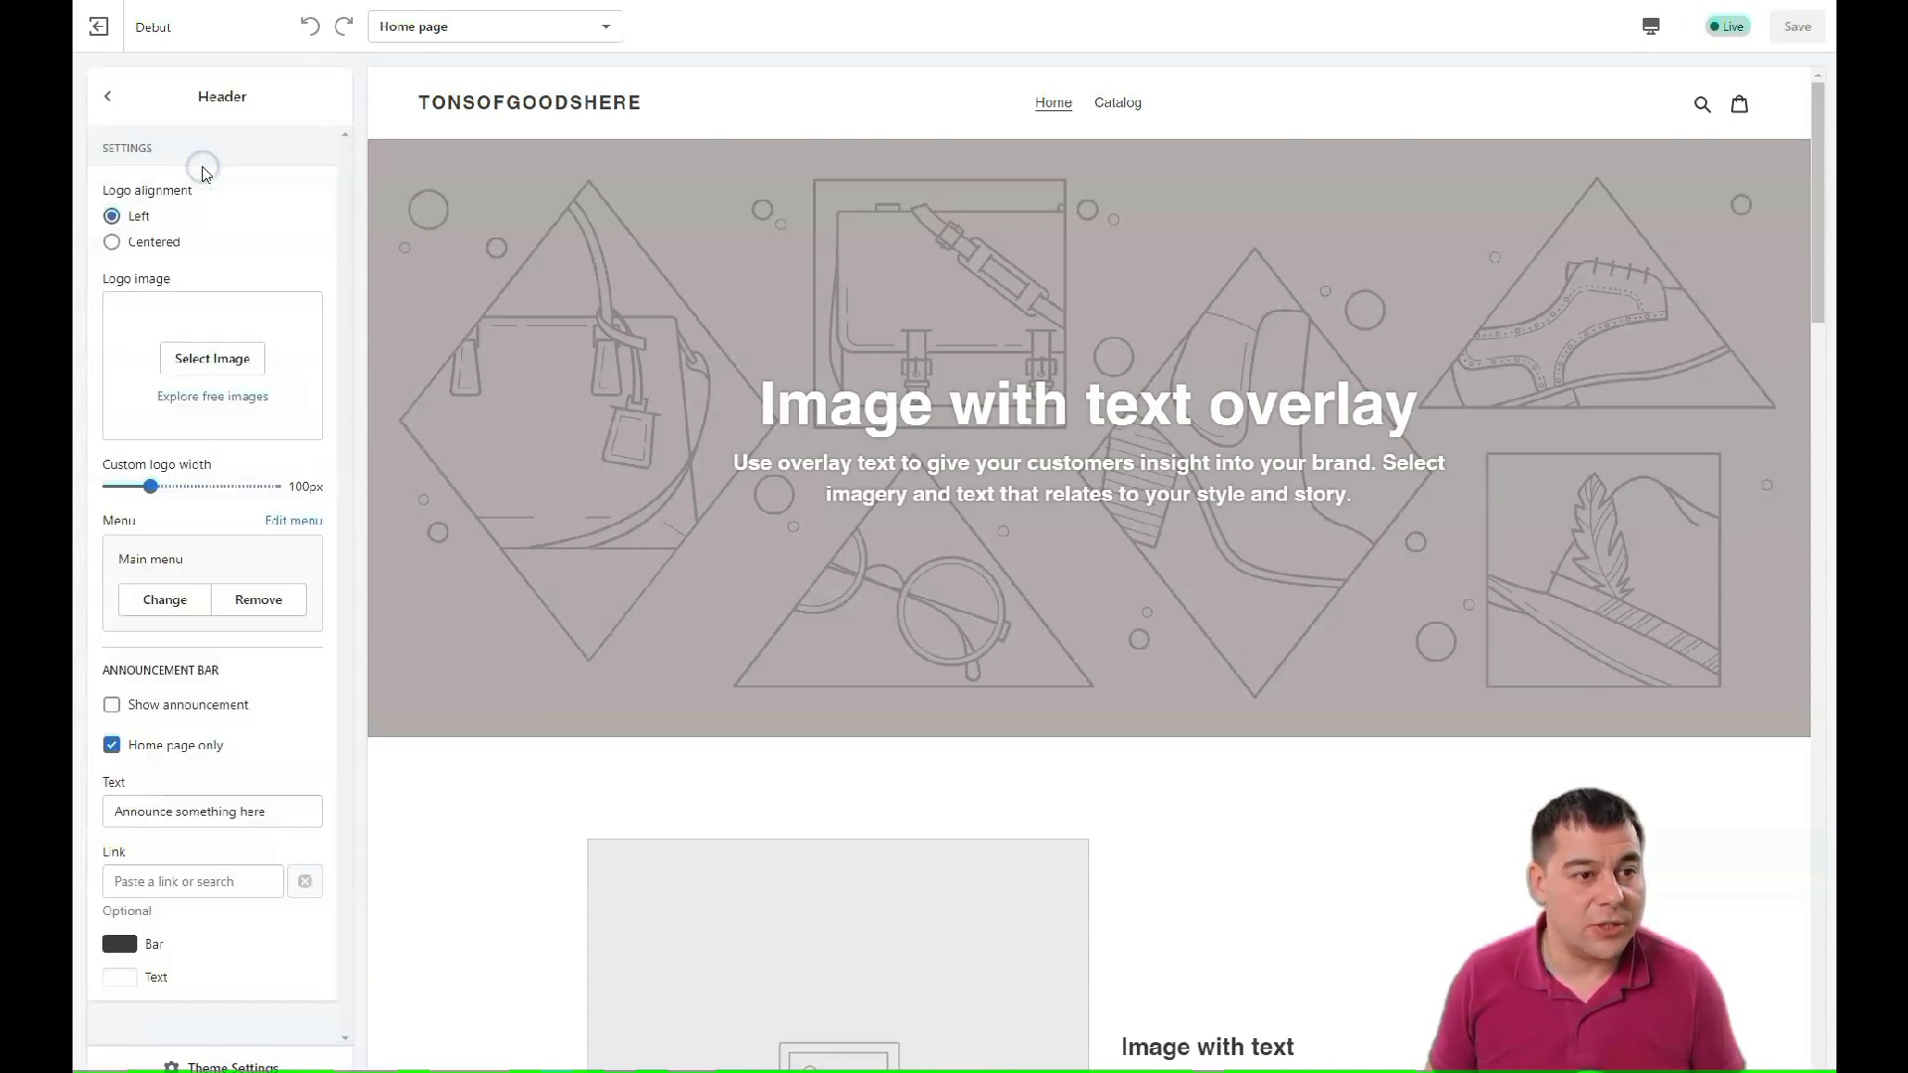
{"action": "left_click", "coordinate": [107, 96]}
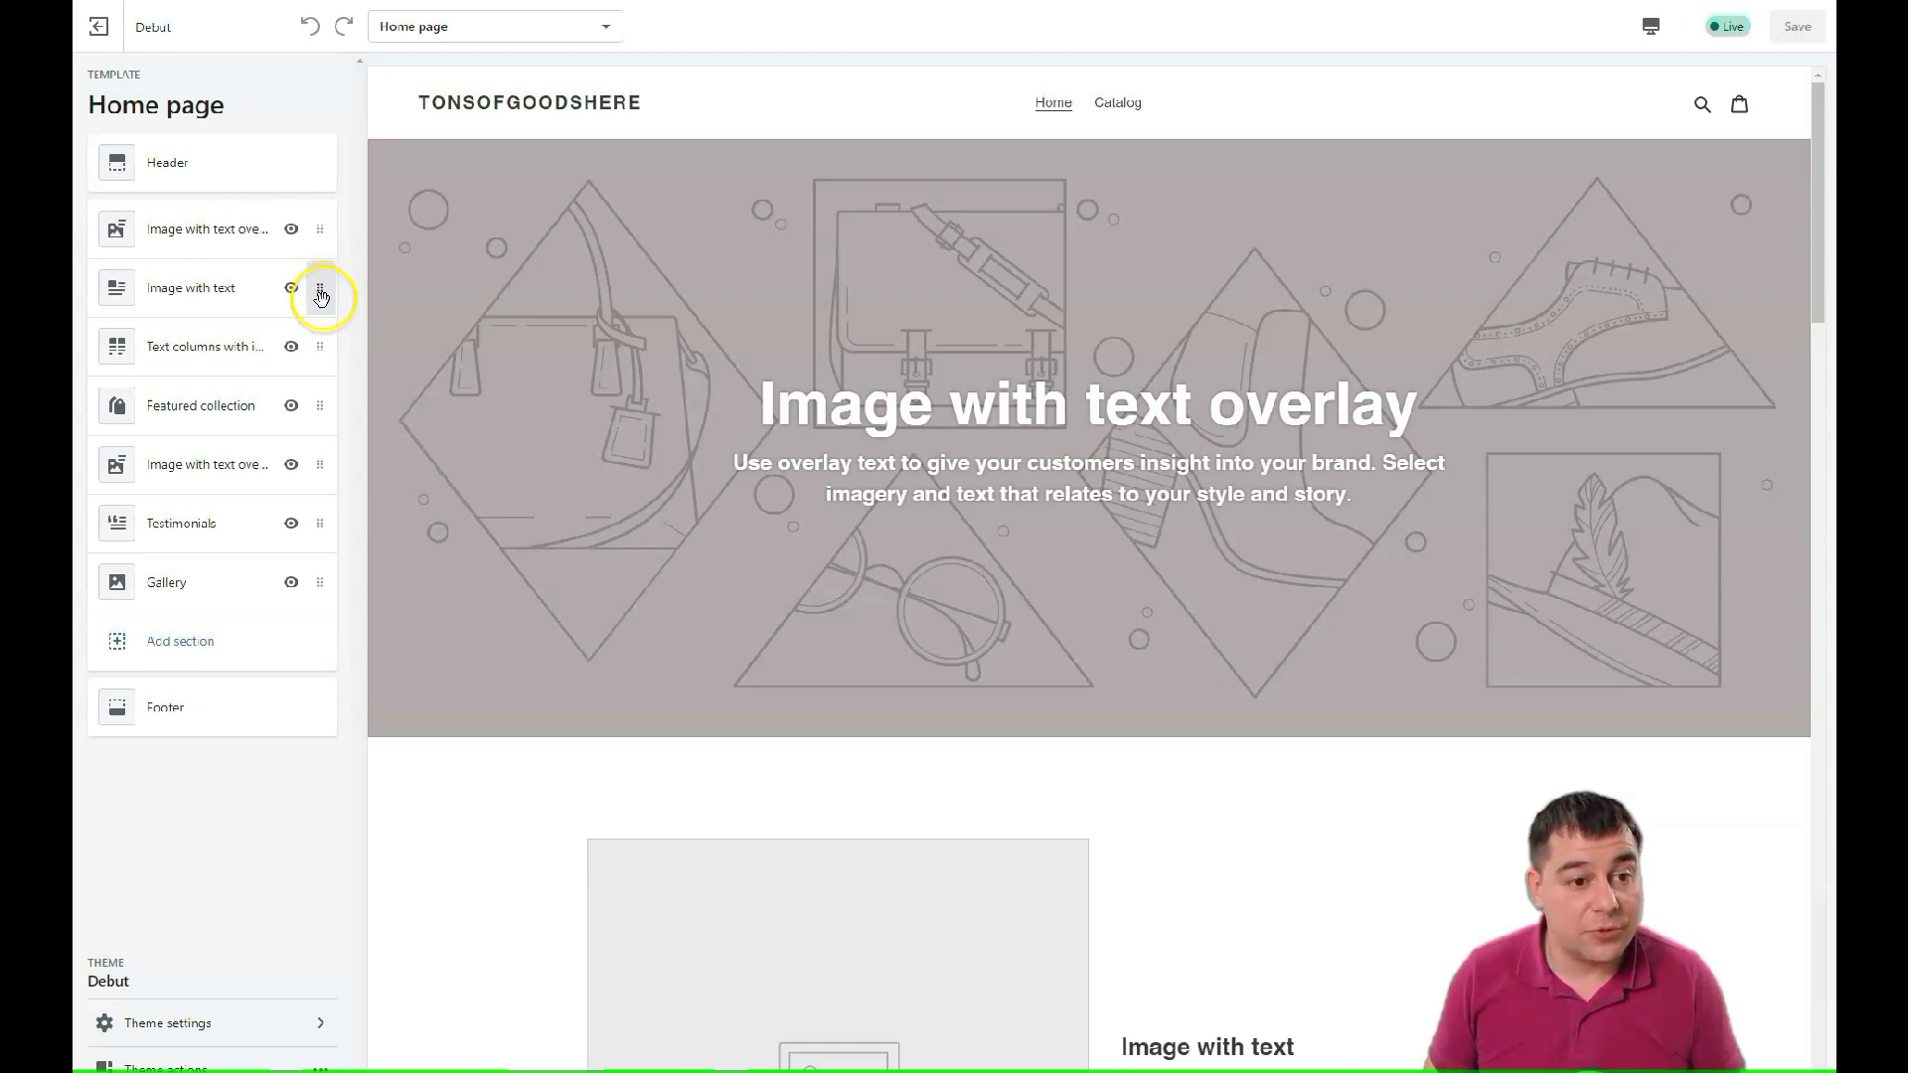
- Move the "Image with text" section below the text columns section on the home page and review the new layout
{"action": "left_click_drag", "start_coordinate": [324, 294], "coordinate": [319, 342]}
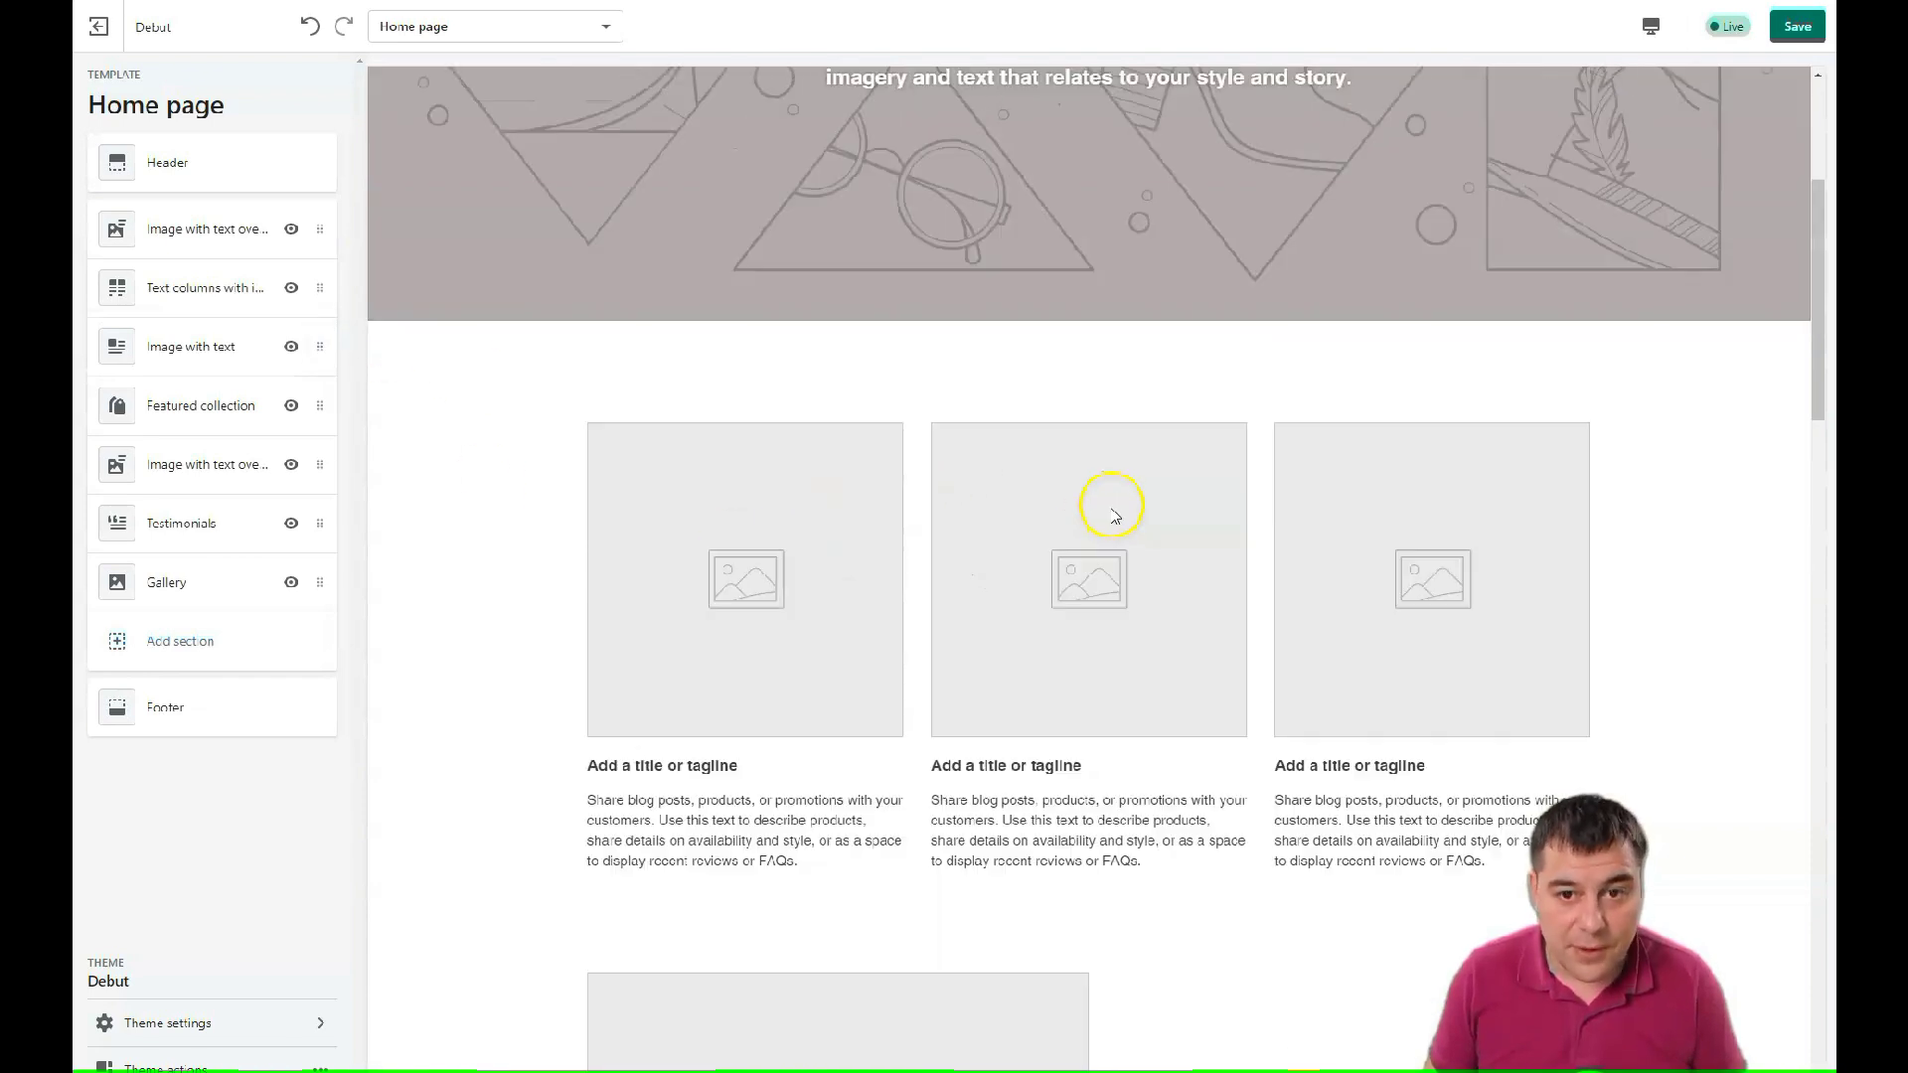
{"action": "scroll", "coordinate": [1110, 359], "scroll_direction": "down", "scroll_amount": 5}
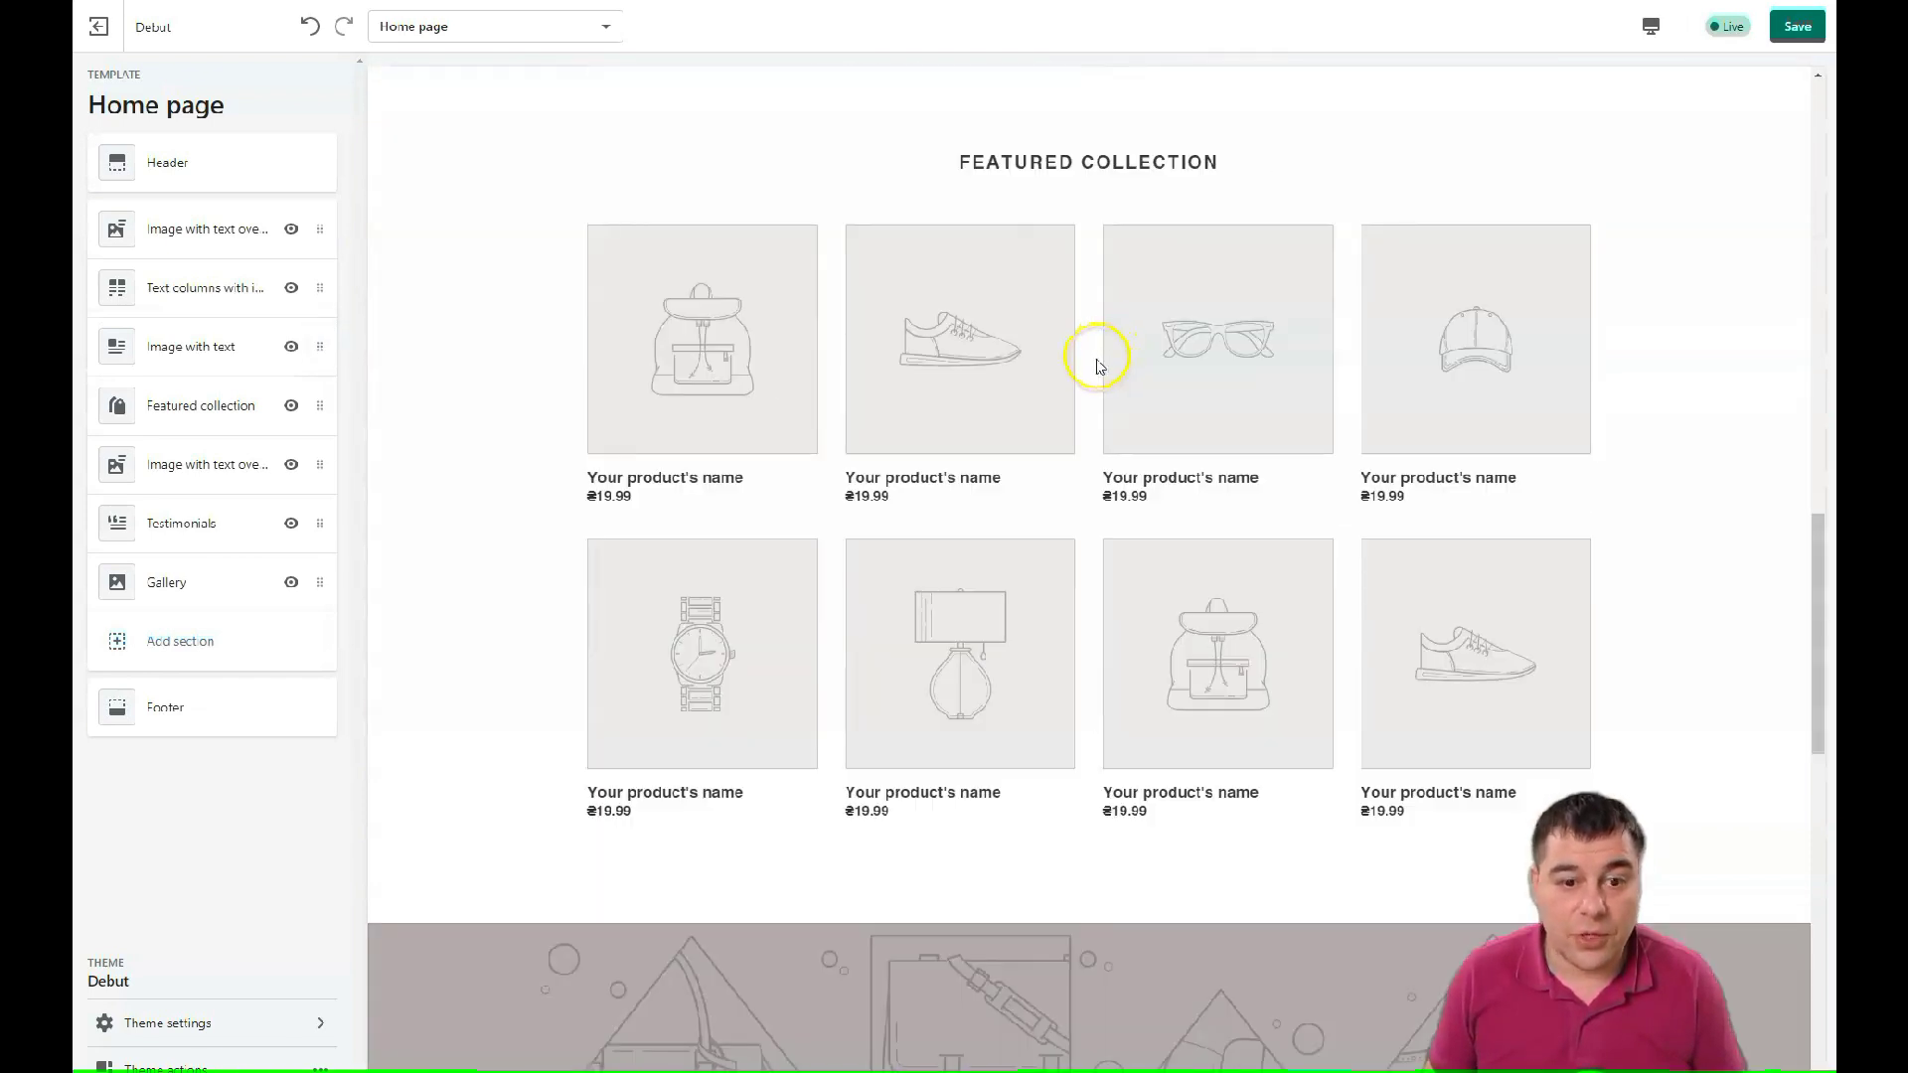
{"action": "scroll", "coordinate": [1093, 368], "scroll_direction": "up", "scroll_amount": 15}
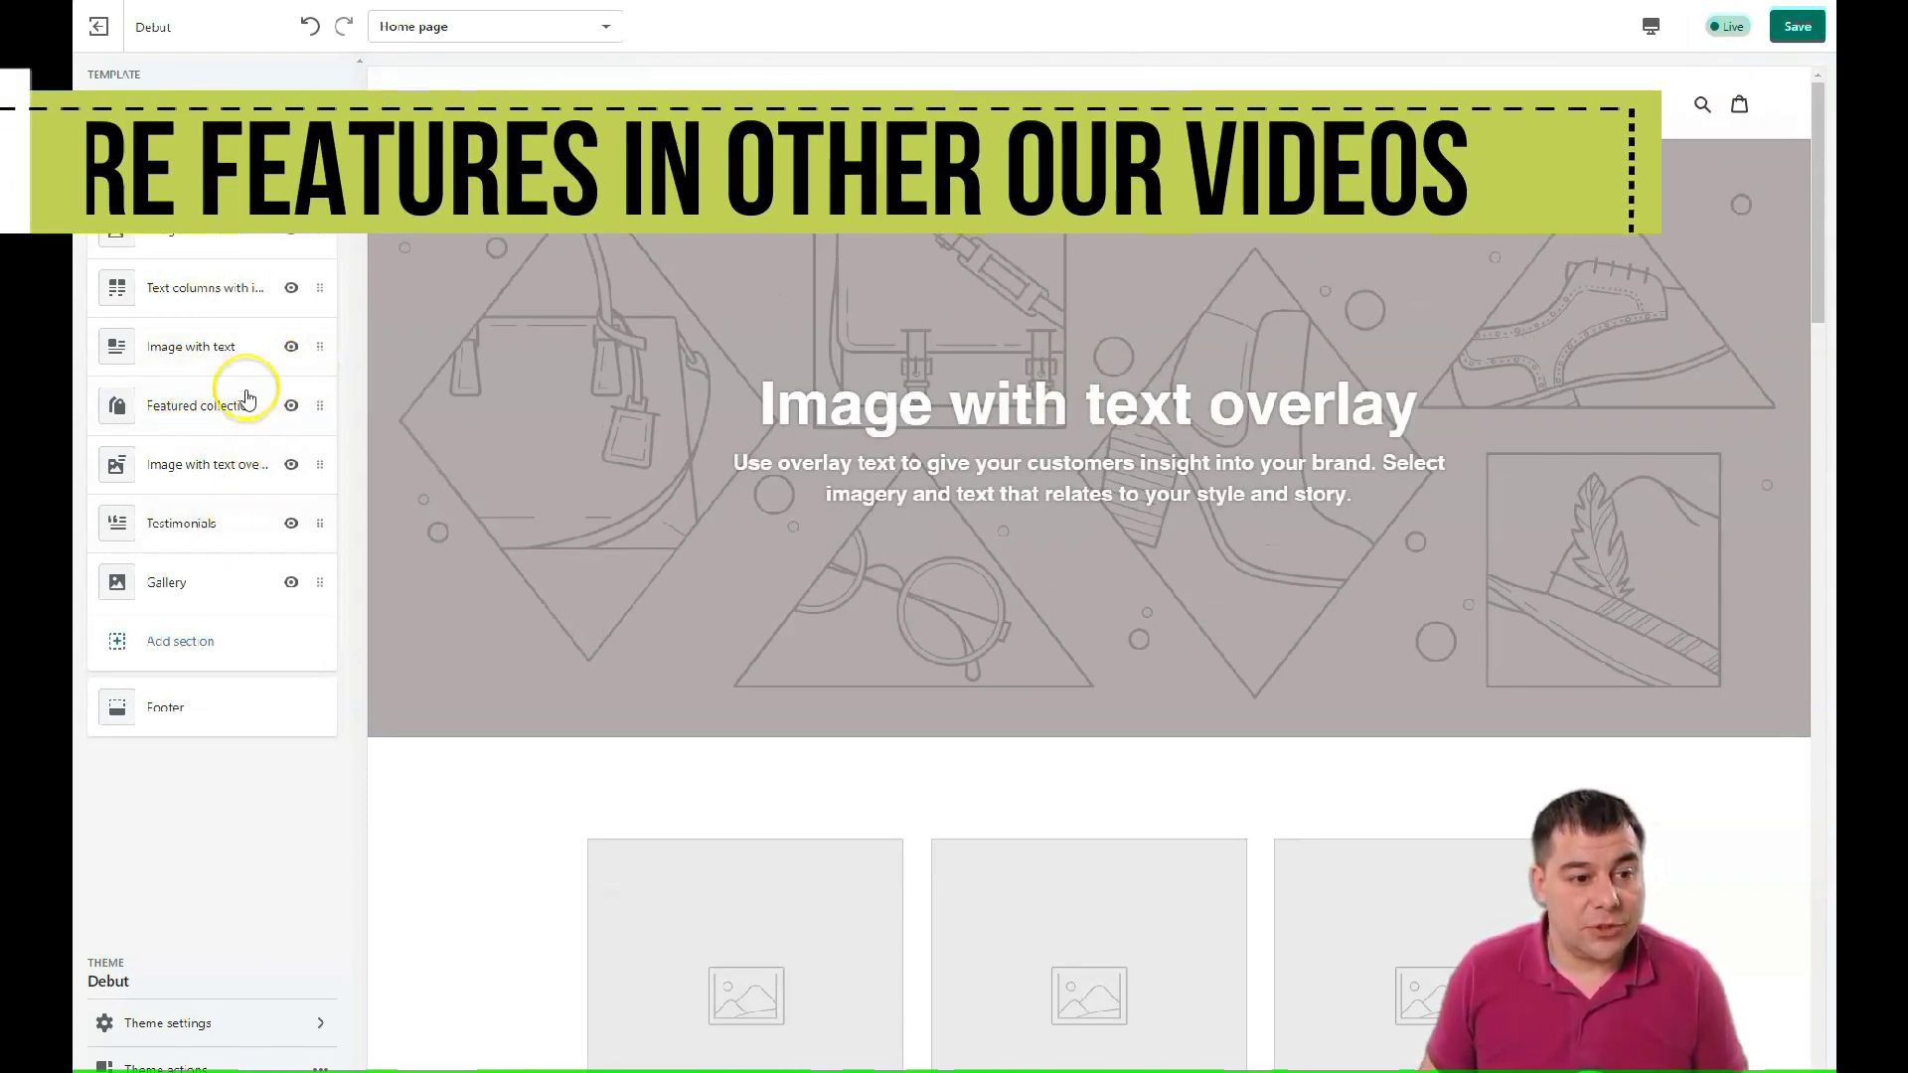
- View the section types available to add, and remove the Testimonials section from the home page
{"action": "left_click", "coordinate": [168, 646]}
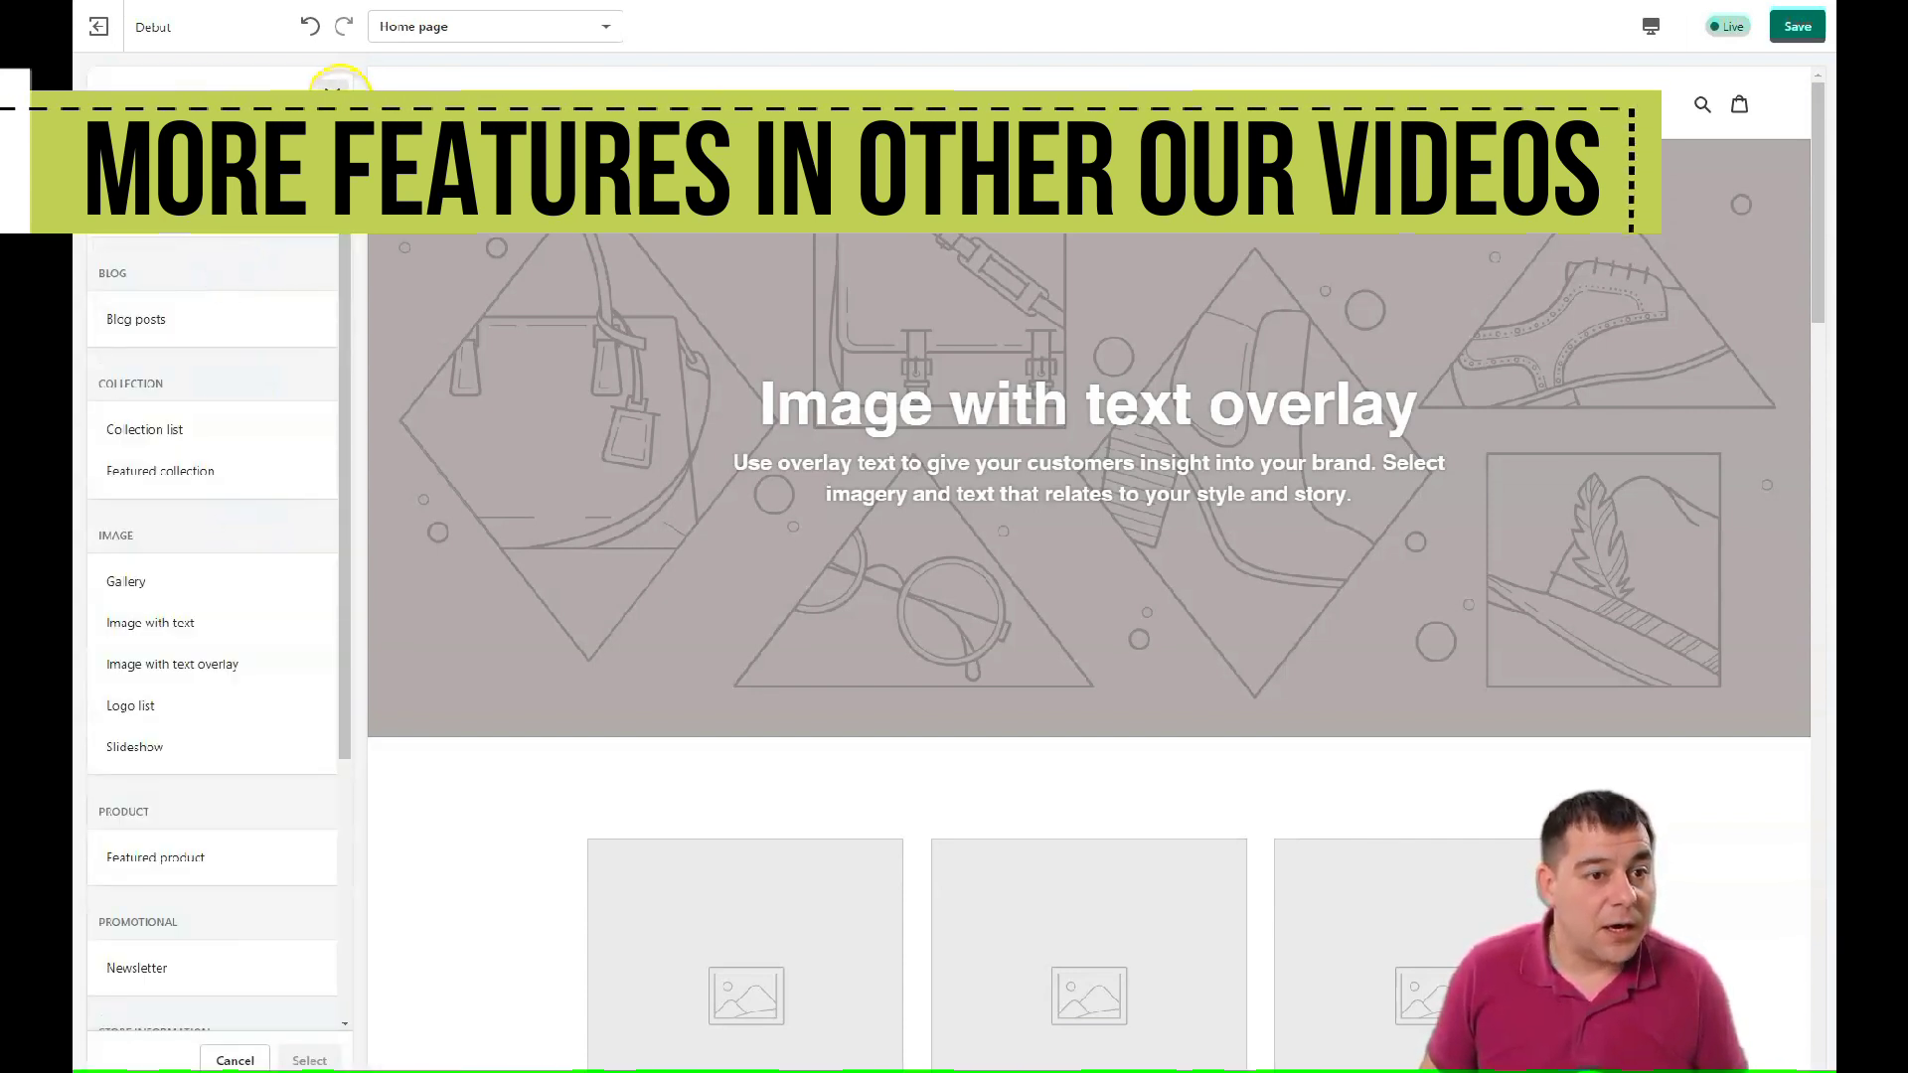
{"action": "left_click", "coordinate": [332, 95]}
{"action": "left_click", "coordinate": [176, 524]}
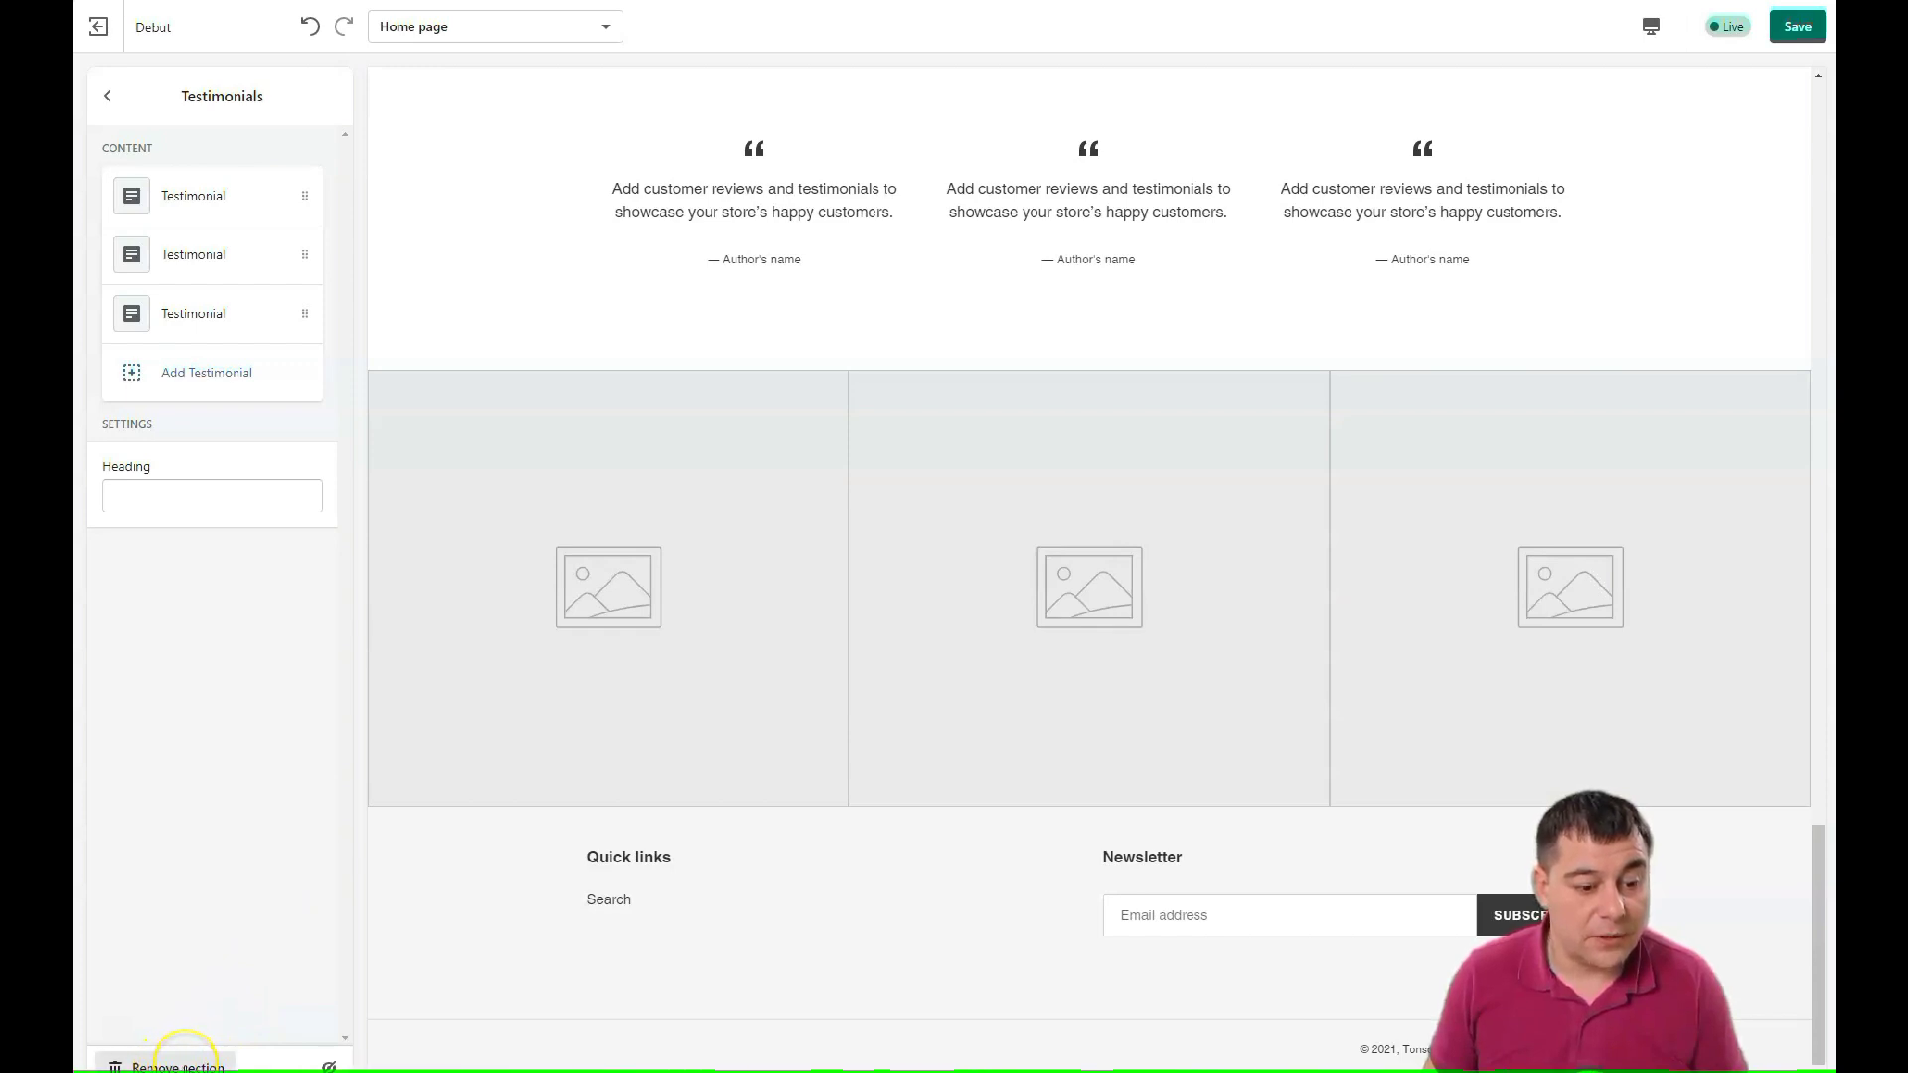
{"action": "left_click", "coordinate": [184, 1065]}
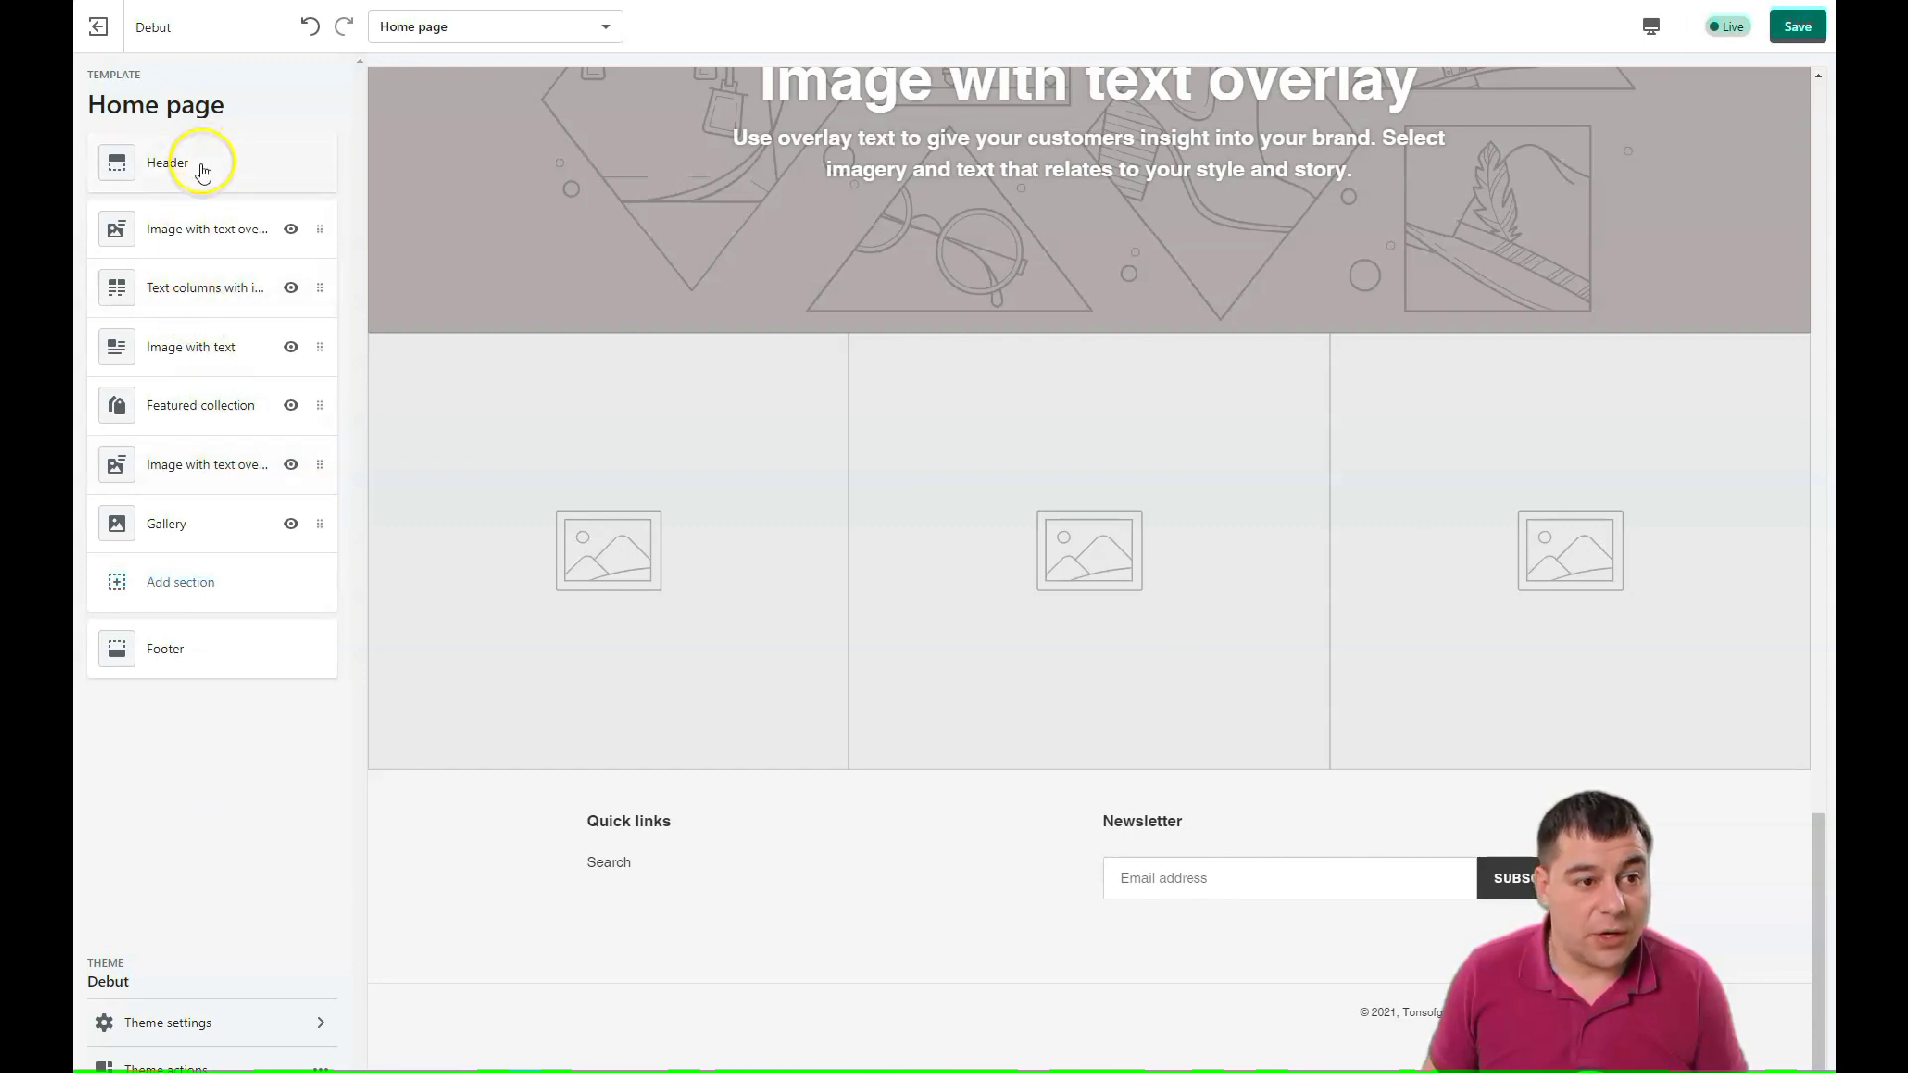
- Set the custom logo width of the Header section to 140px and return to the section list
{"action": "left_click", "coordinate": [167, 163]}
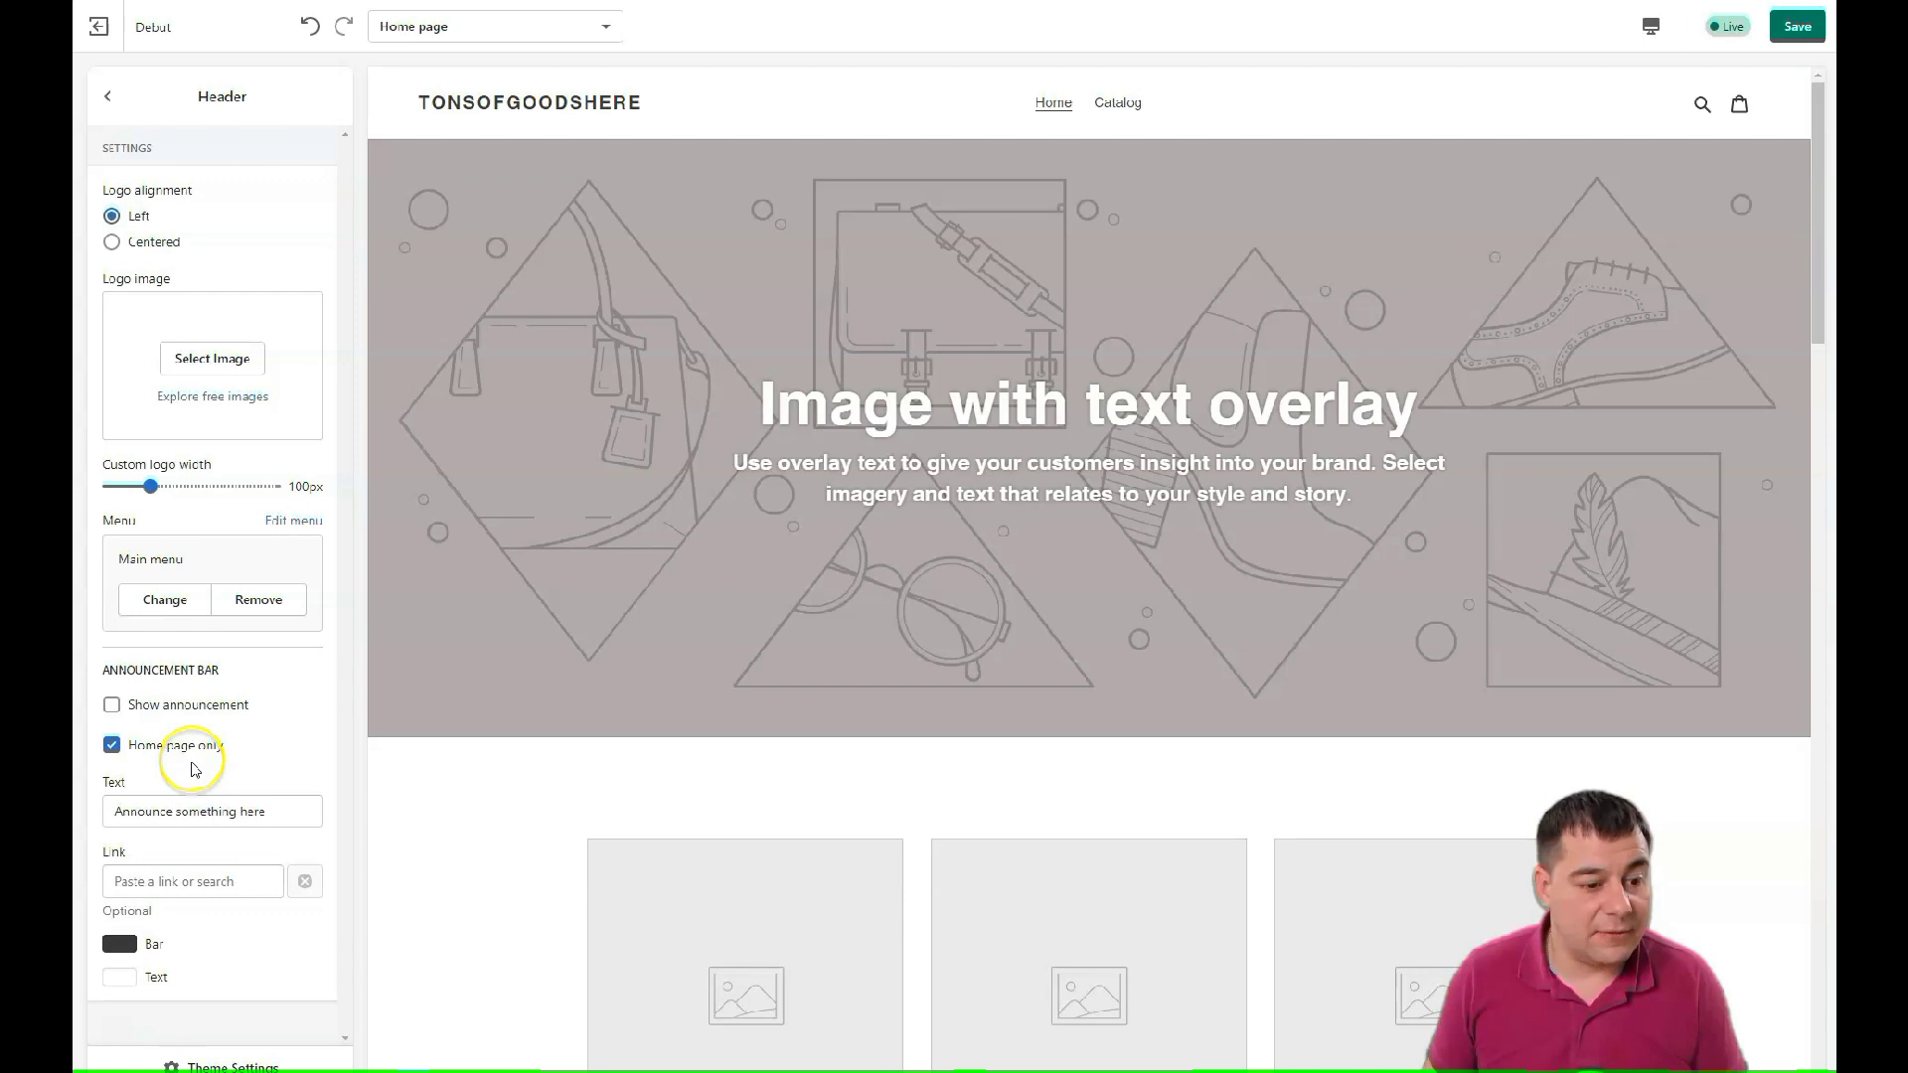
{"action": "left_click_drag", "start_coordinate": [167, 504], "coordinate": [164, 488]}
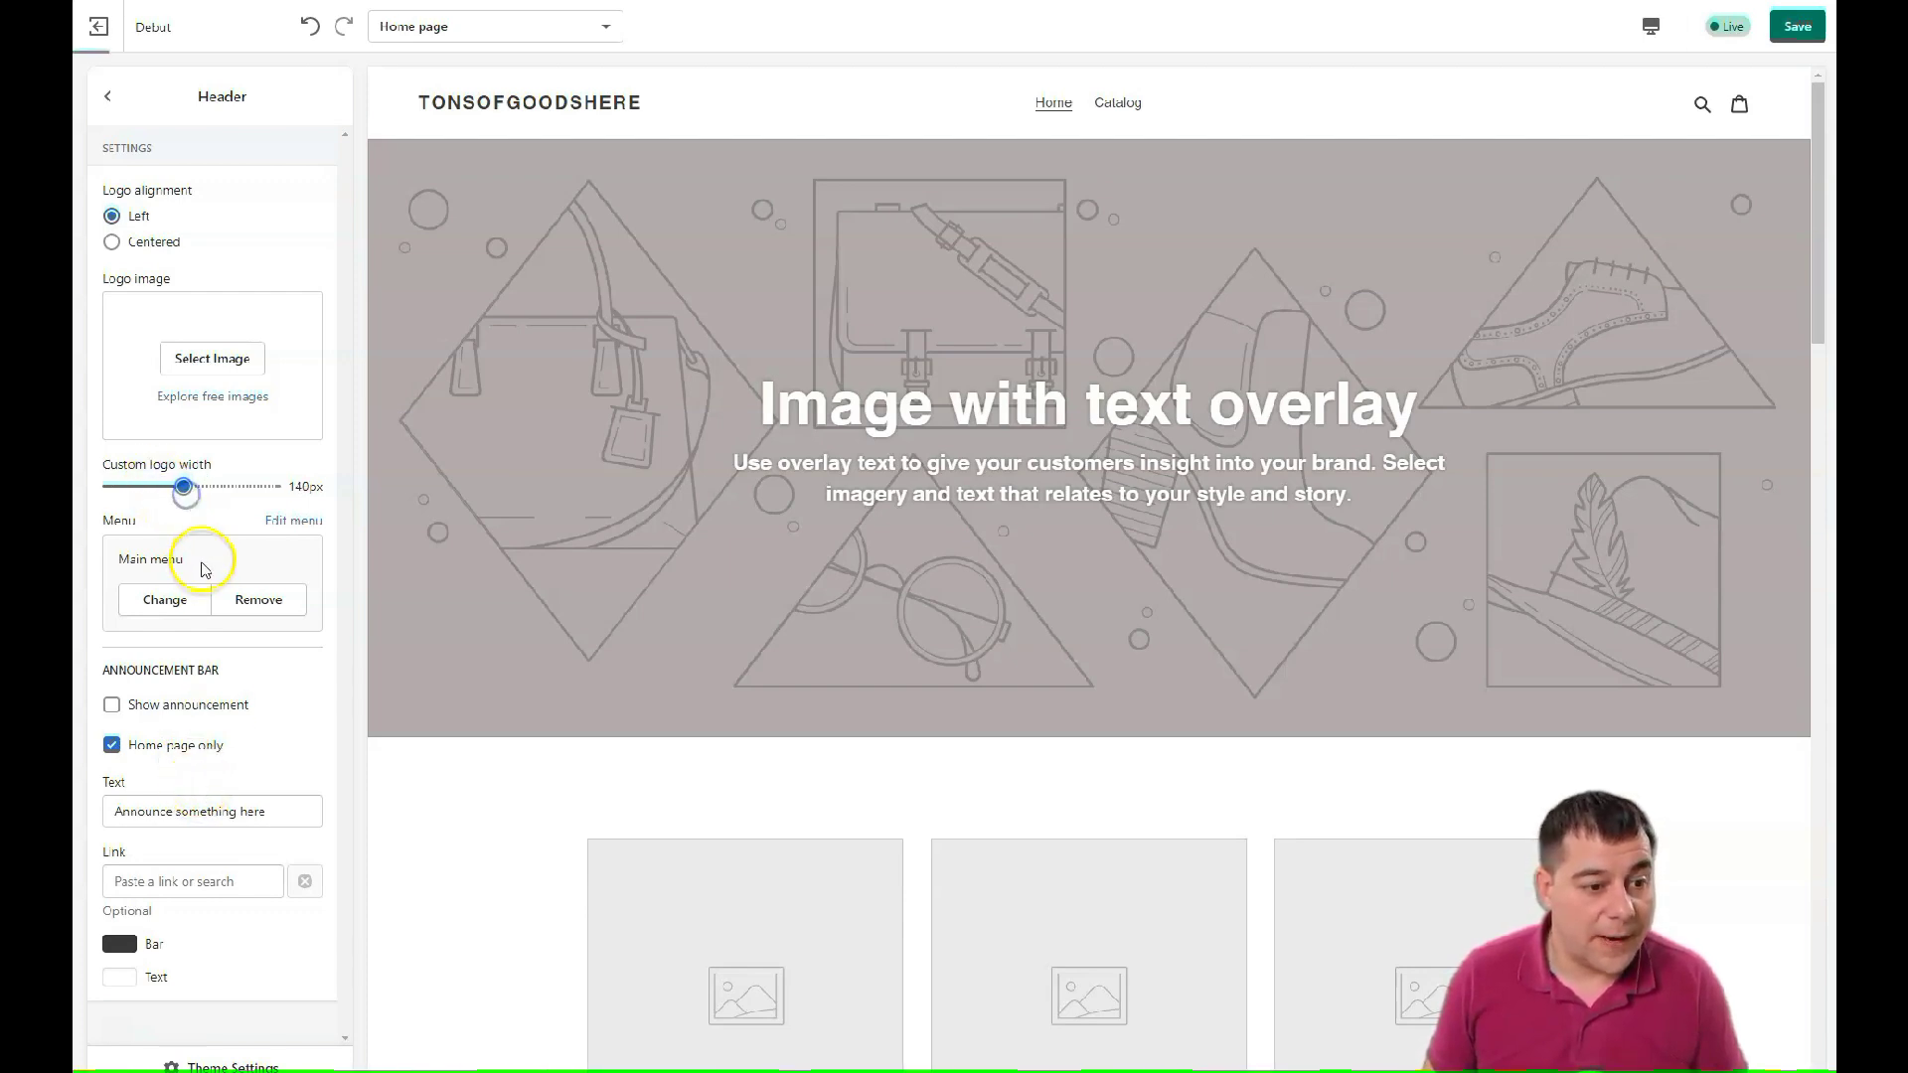
{"action": "left_click", "coordinate": [110, 99]}
- Open the Tech category of free images for the first "Image with text overlay" section
{"action": "left_click", "coordinate": [182, 233]}
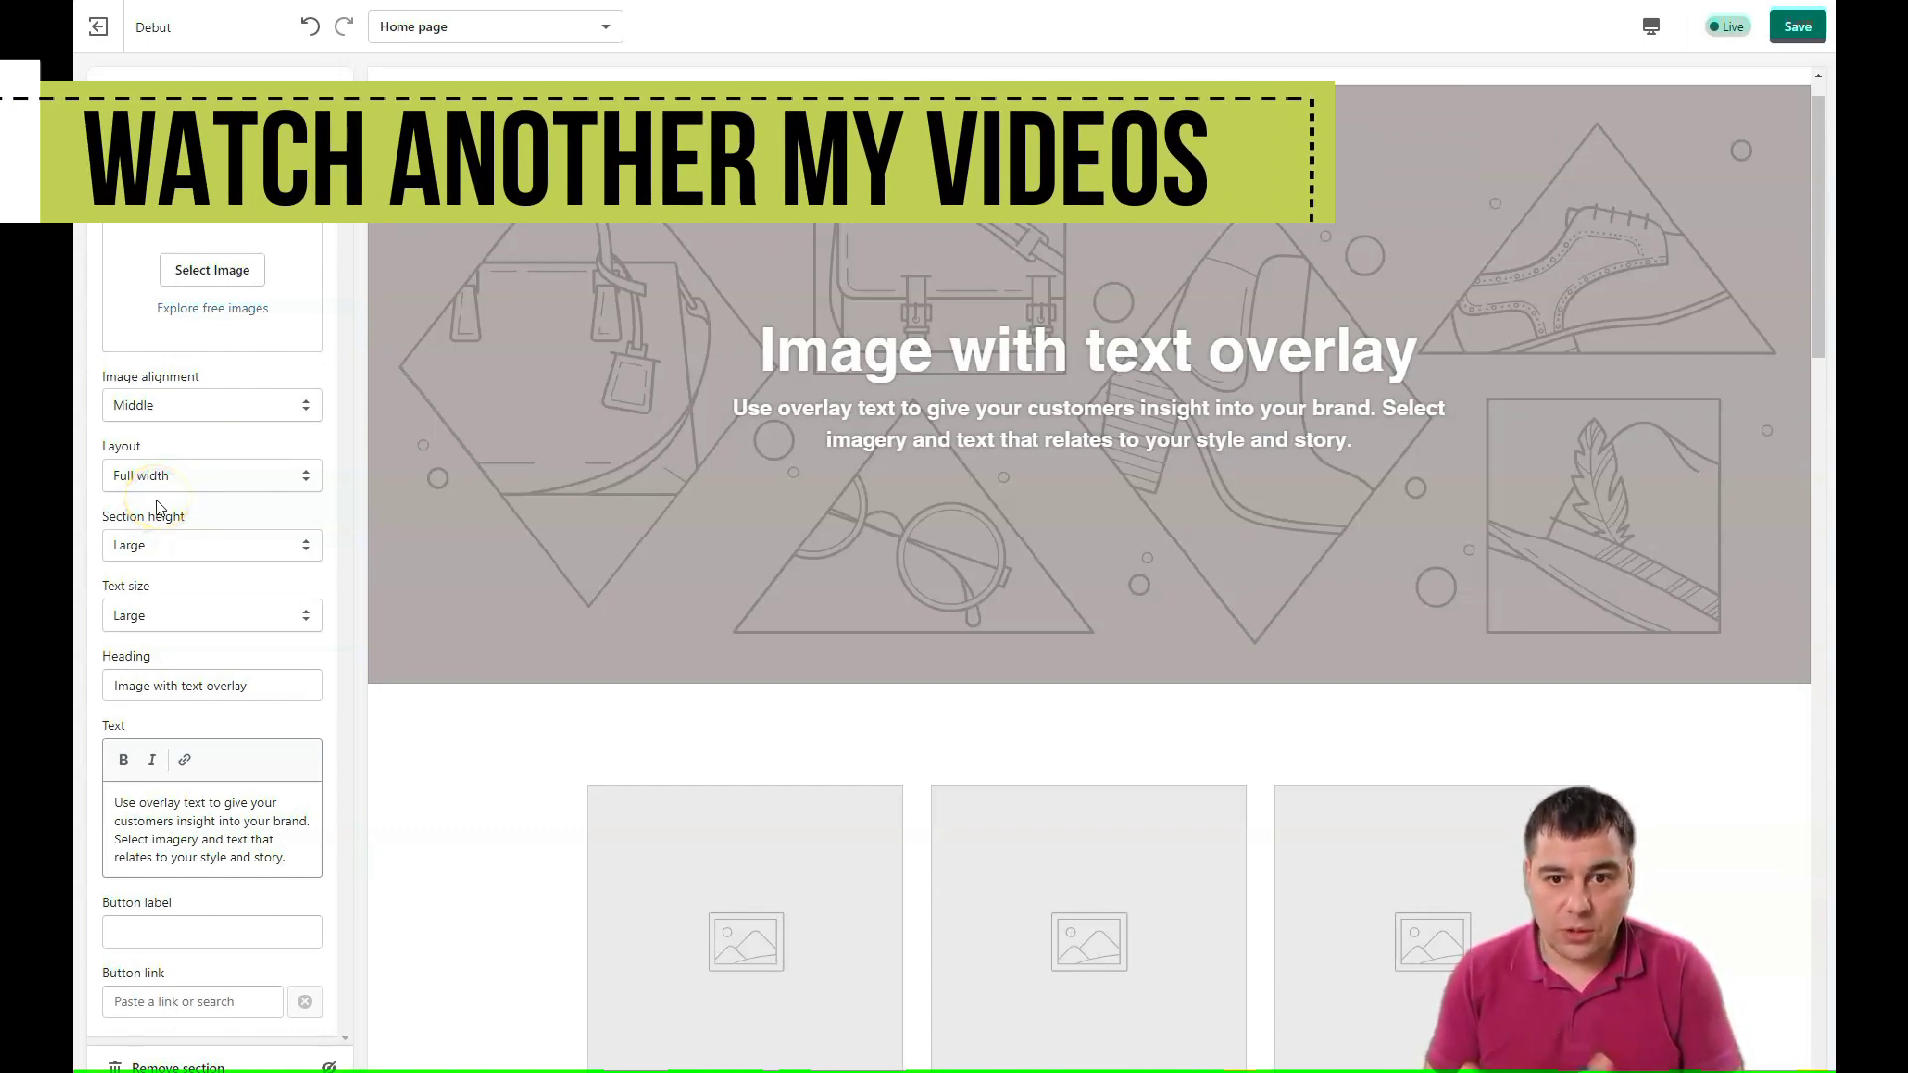
{"action": "left_click", "coordinate": [154, 258]}
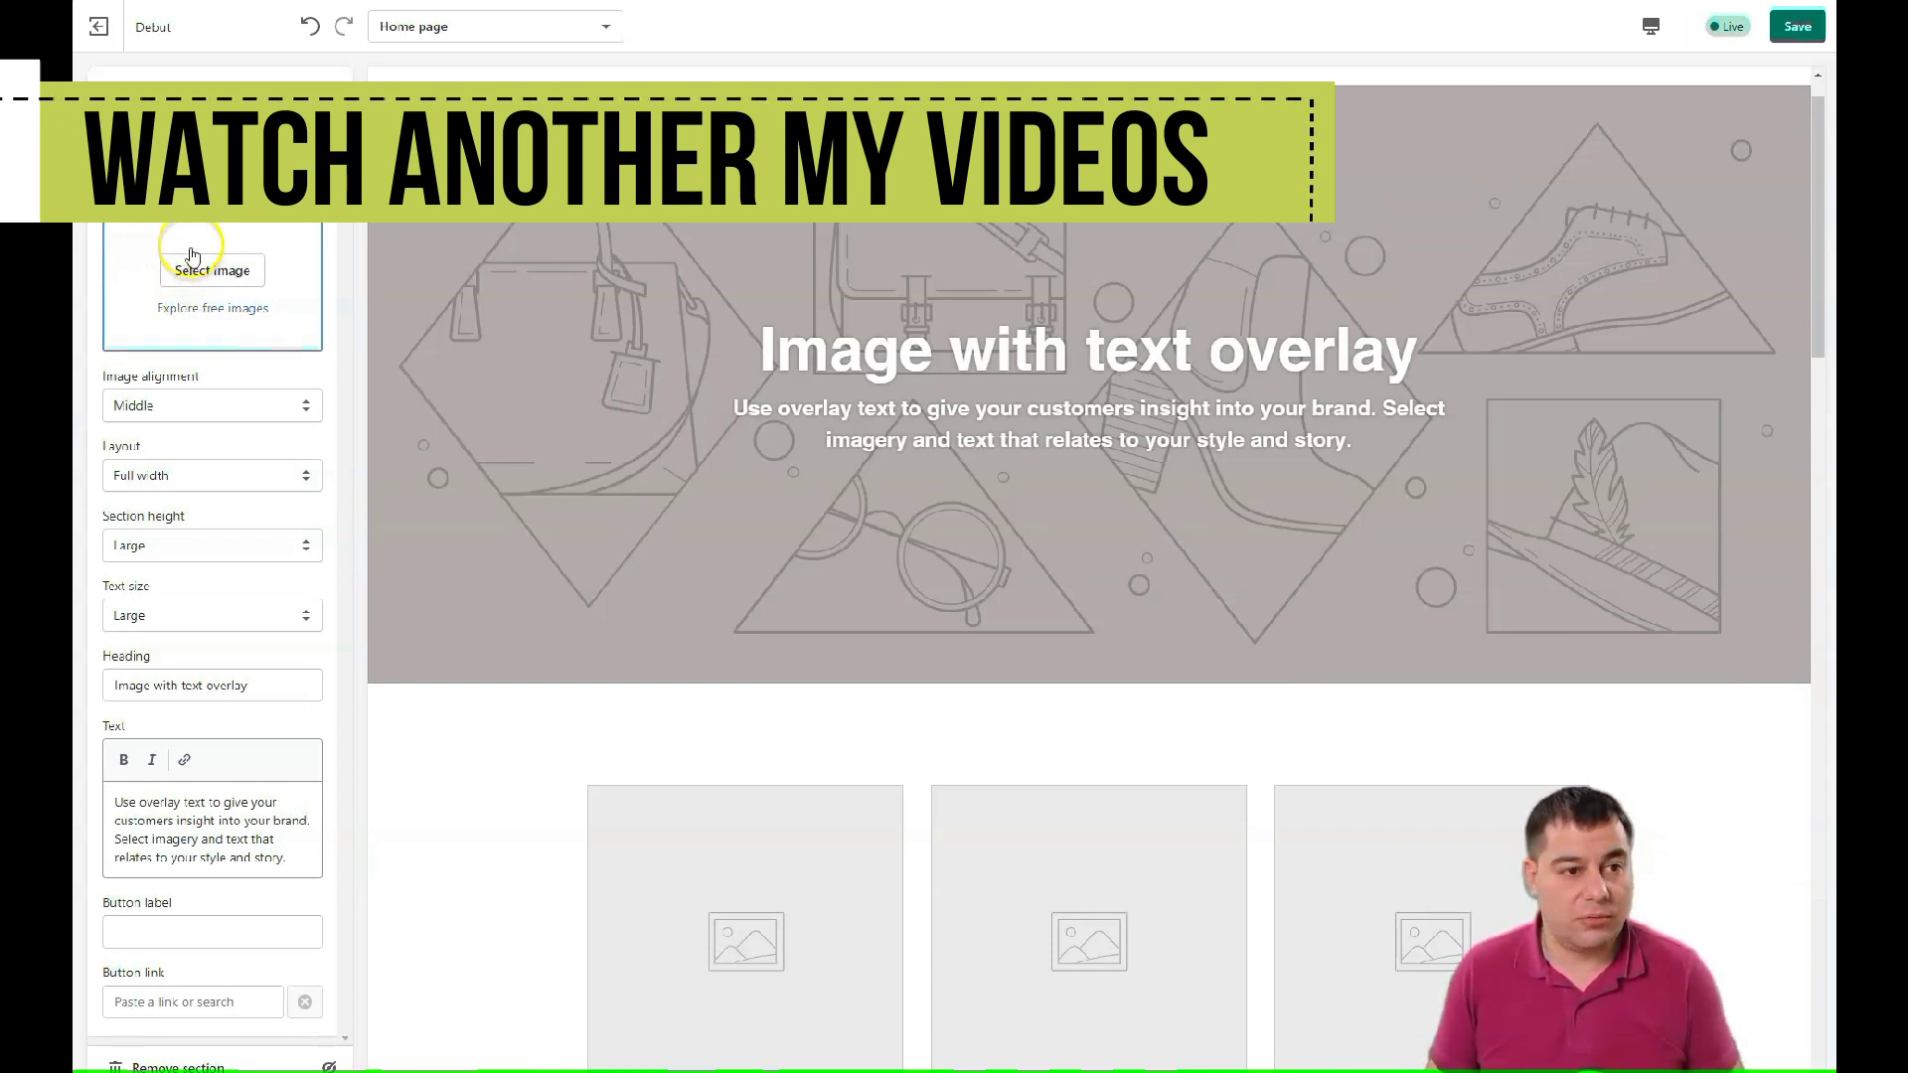
{"action": "left_click", "coordinate": [219, 311]}
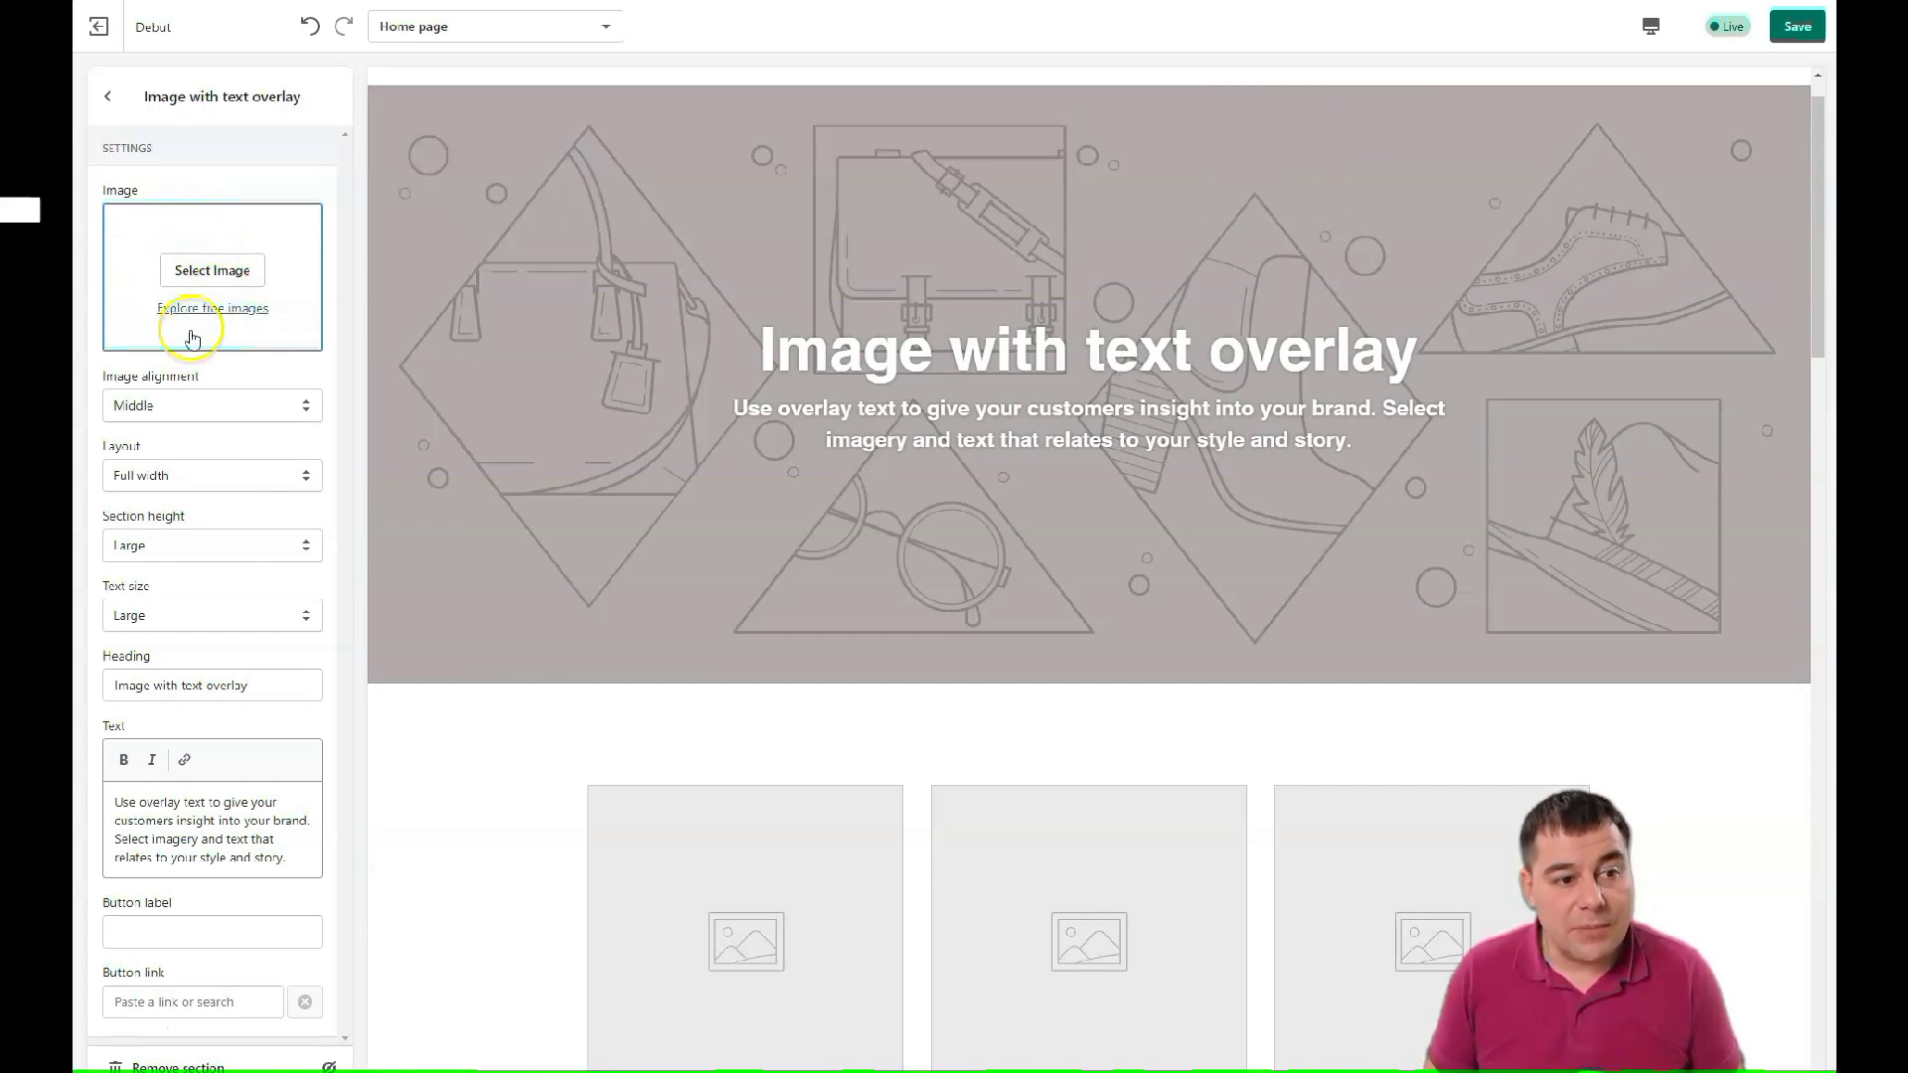
{"action": "left_click", "coordinate": [200, 316]}
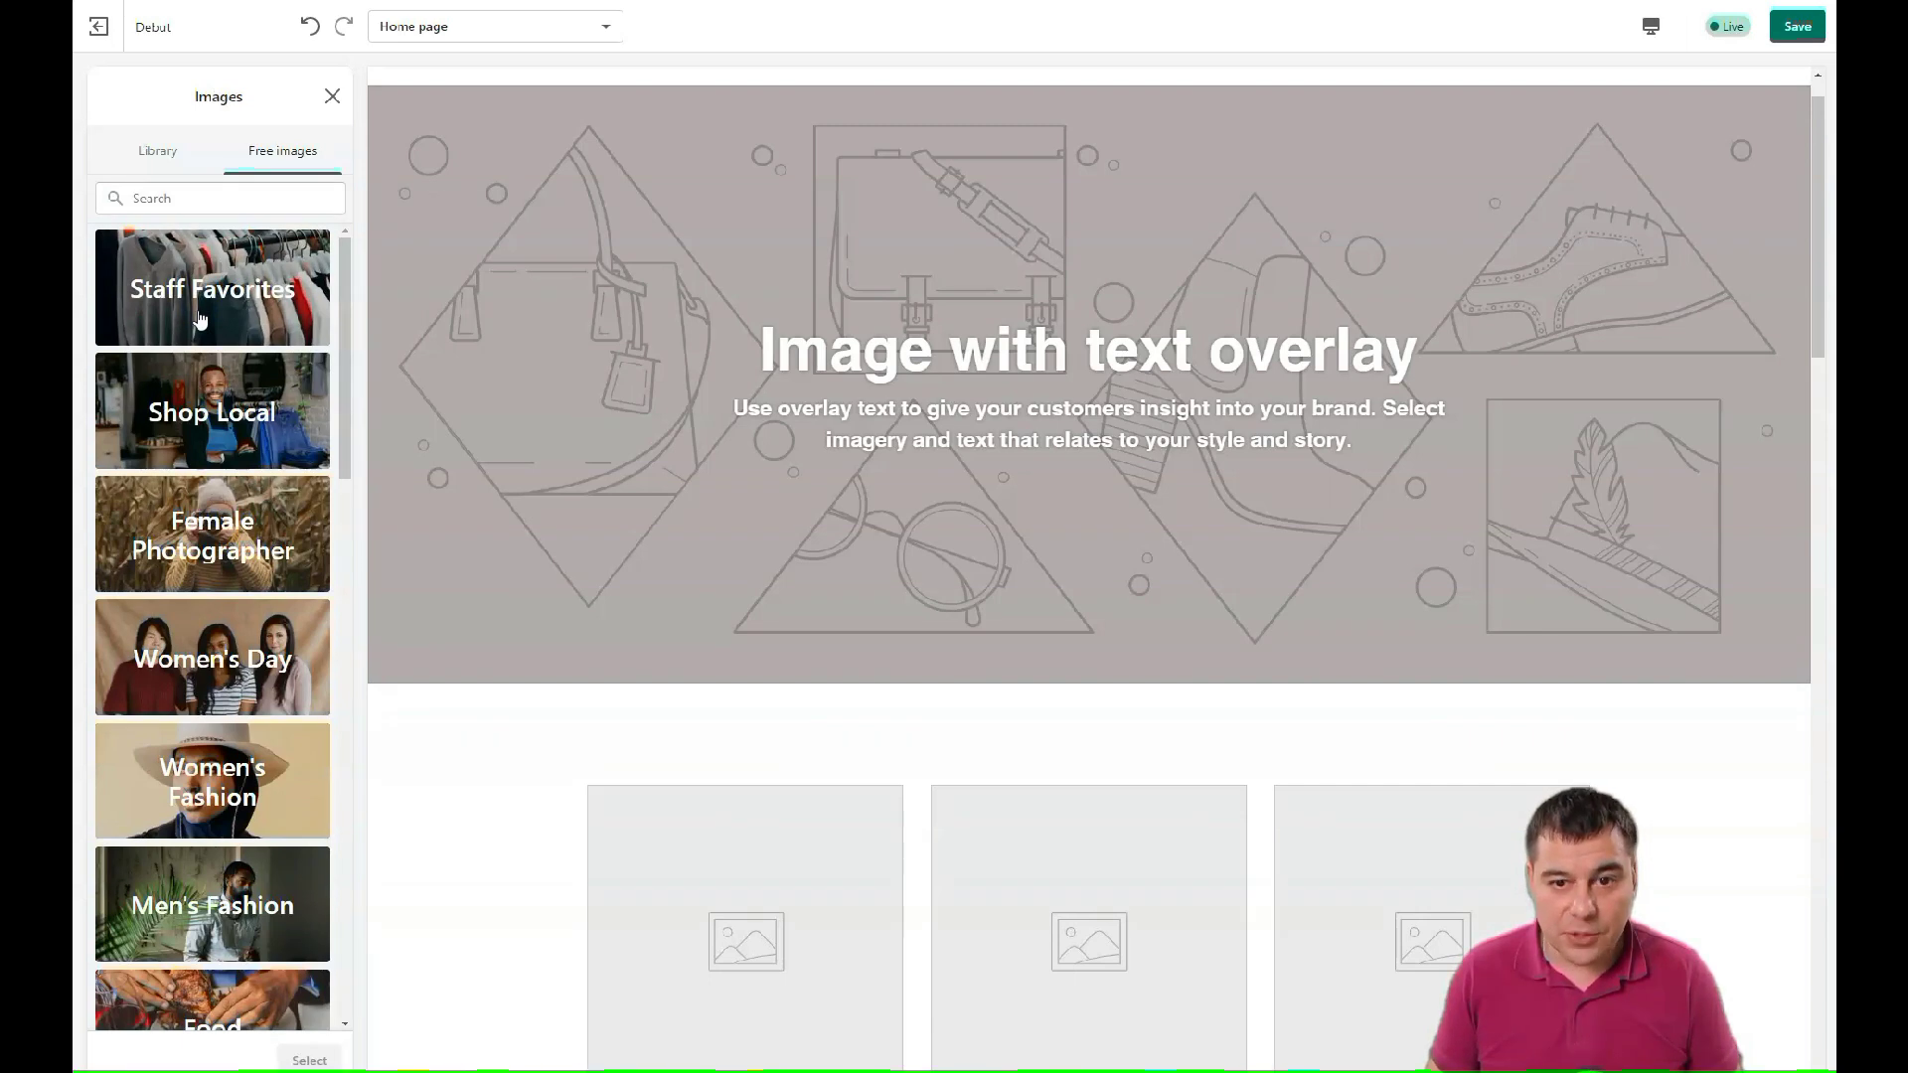
{"action": "scroll", "coordinate": [200, 318], "scroll_direction": "down", "scroll_amount": 10}
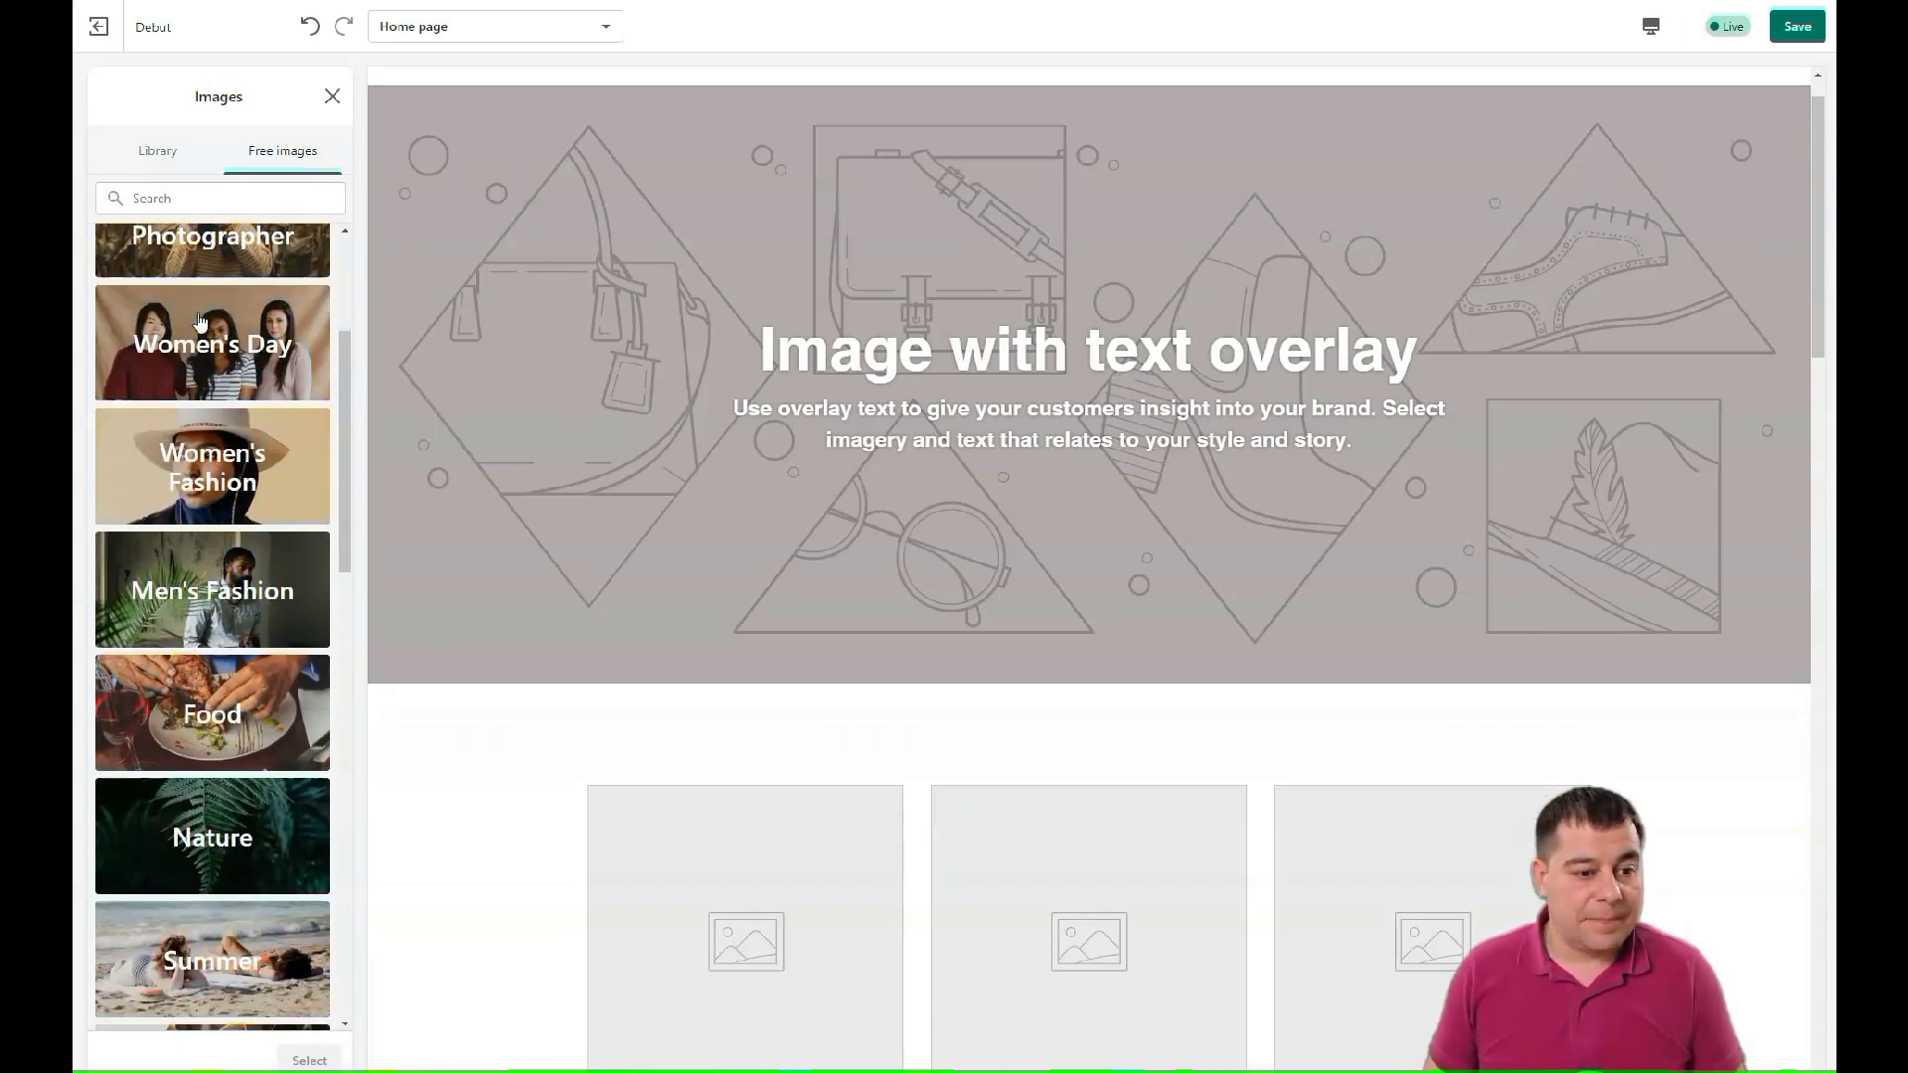
{"action": "scroll", "coordinate": [204, 405], "scroll_direction": "down", "scroll_amount": 7}
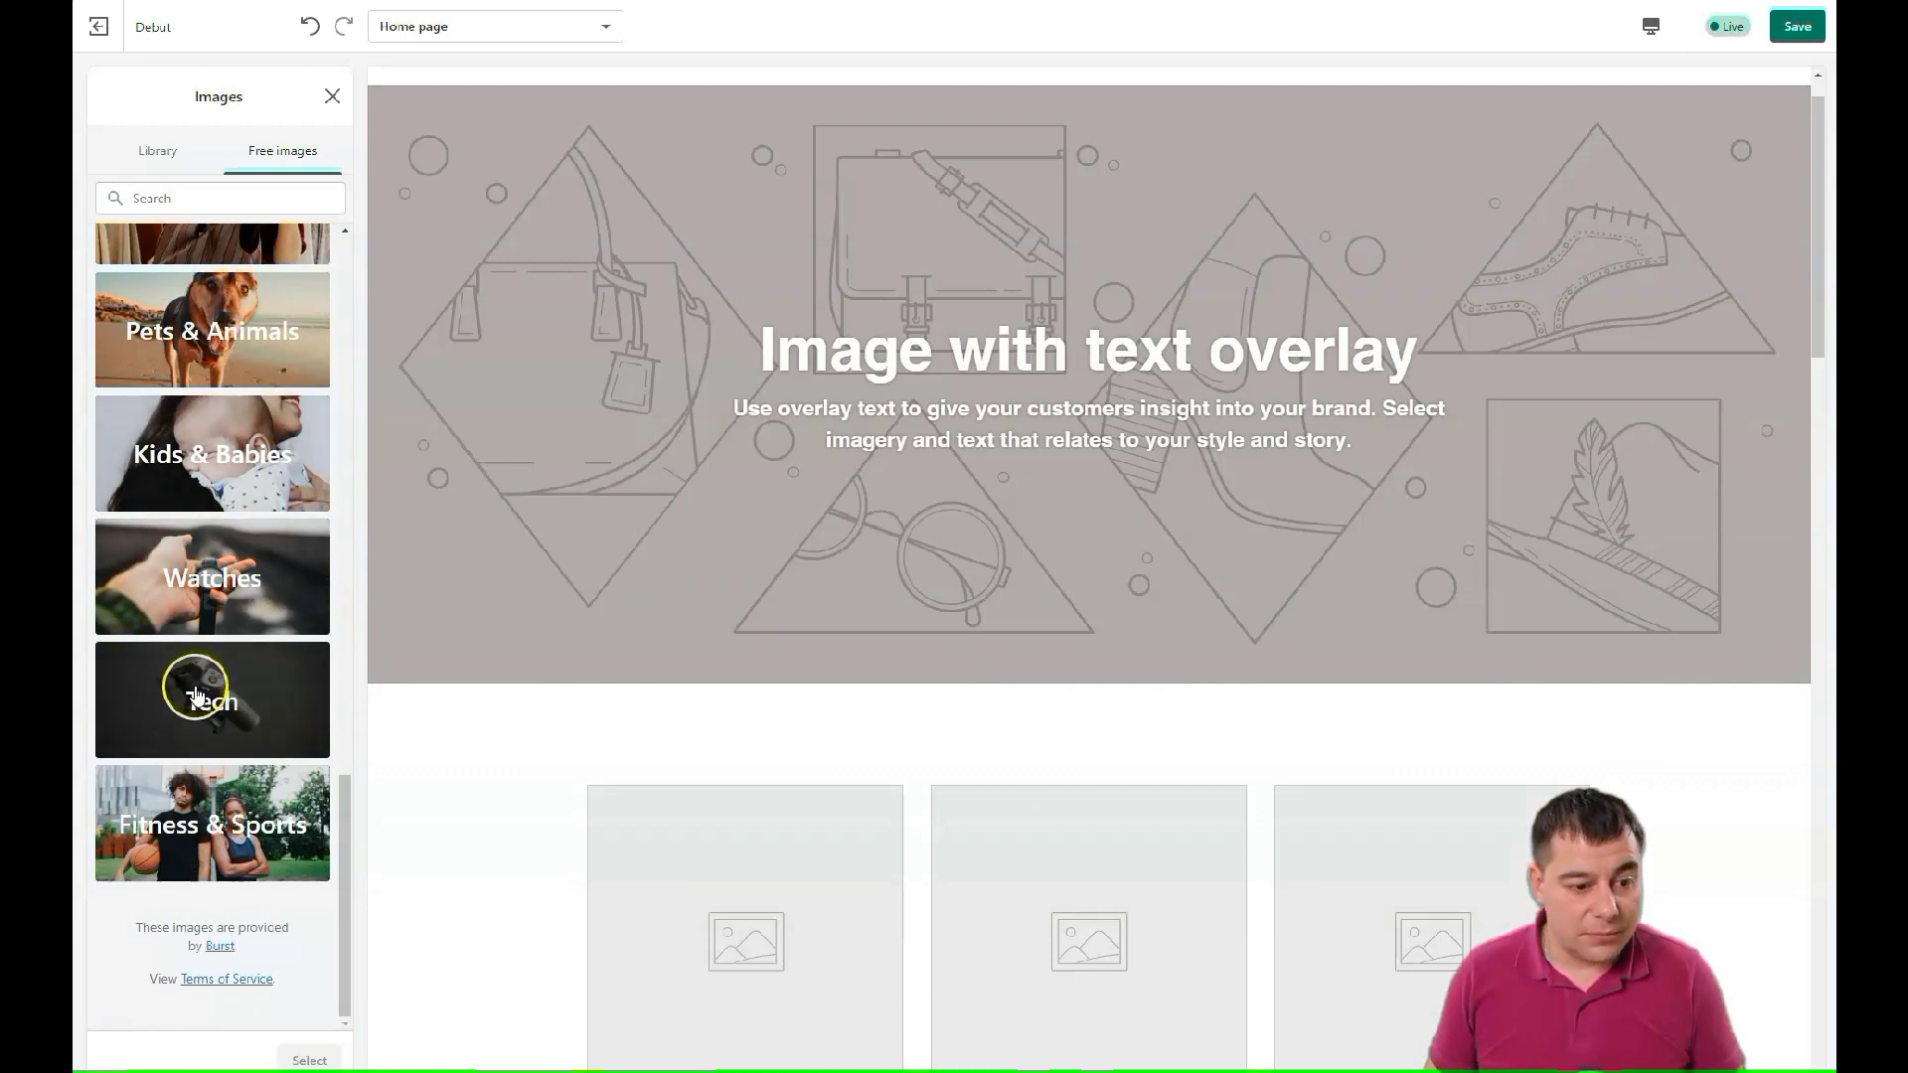
{"action": "left_click", "coordinate": [196, 696]}
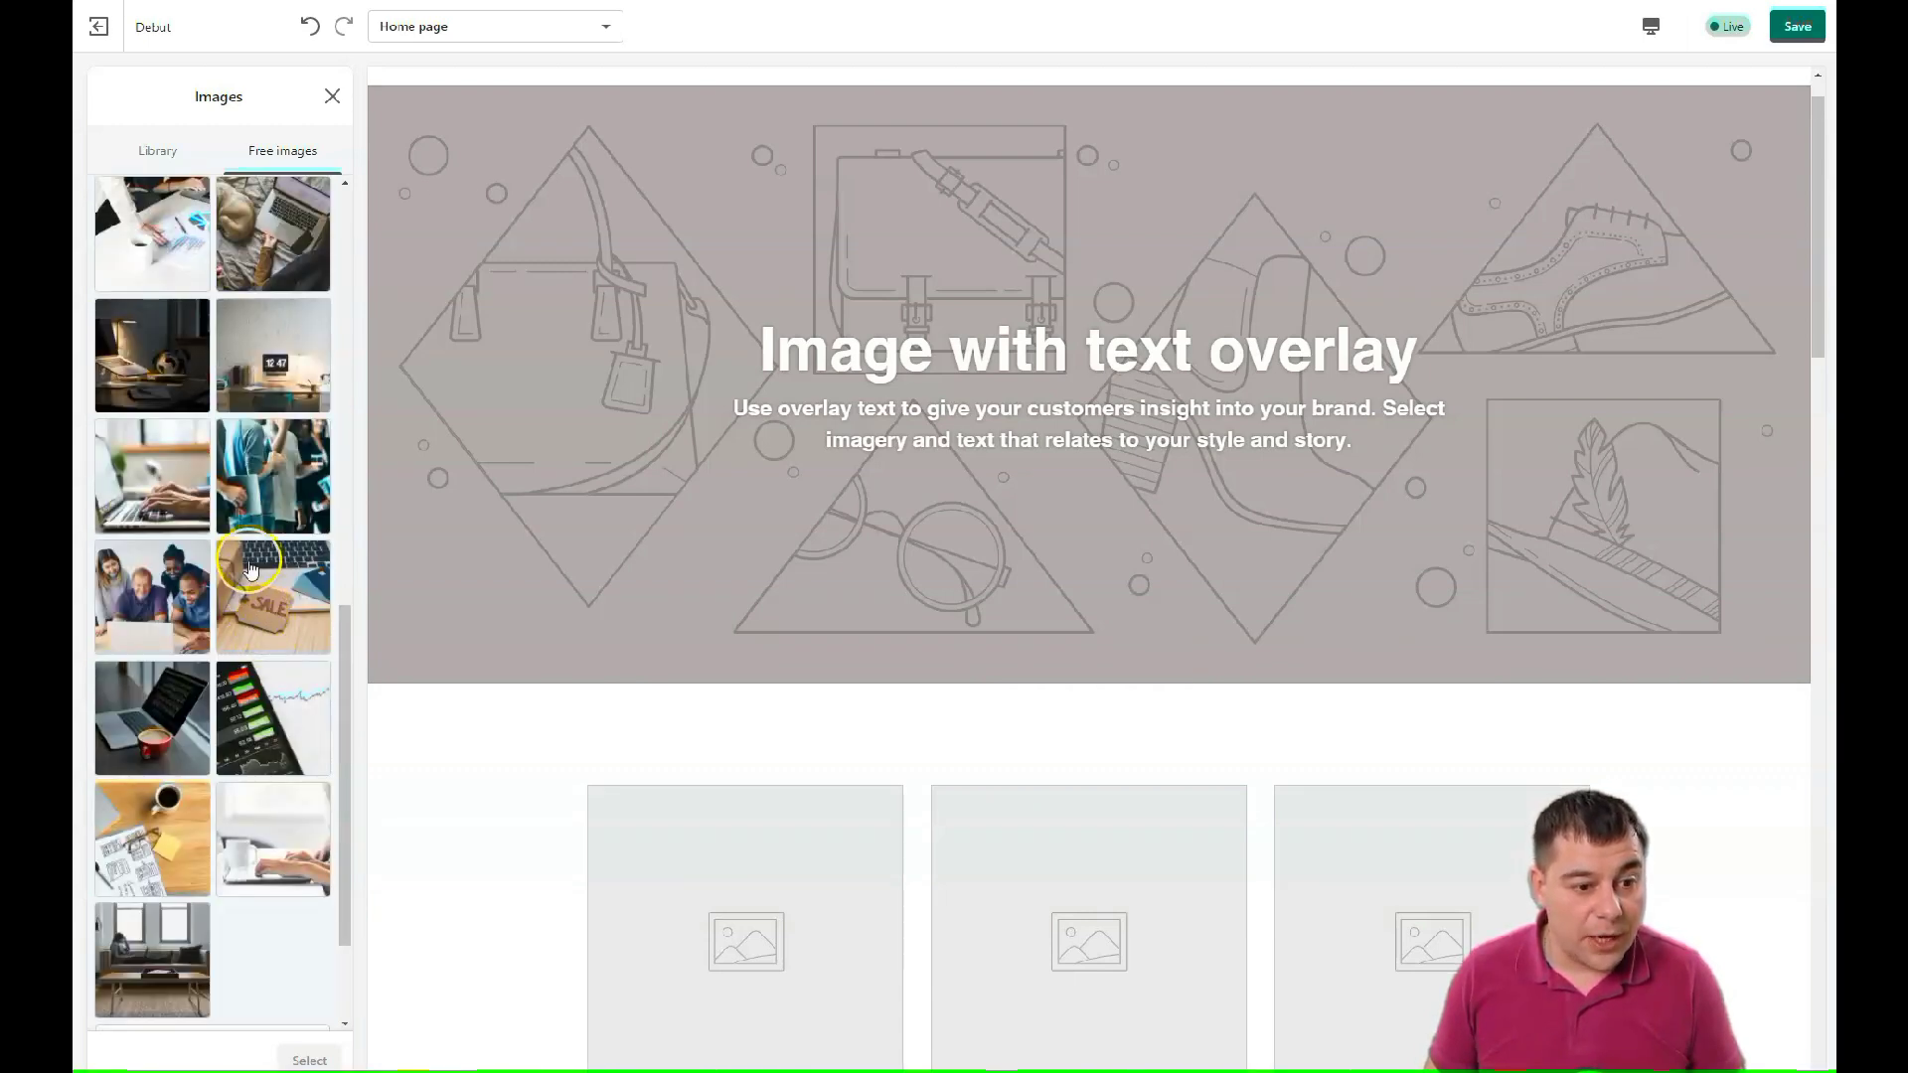
- Look through the free Tech images, loading more of them, for a suitable banner picture
{"action": "scroll", "coordinate": [249, 567], "scroll_direction": "down", "scroll_amount": 2}
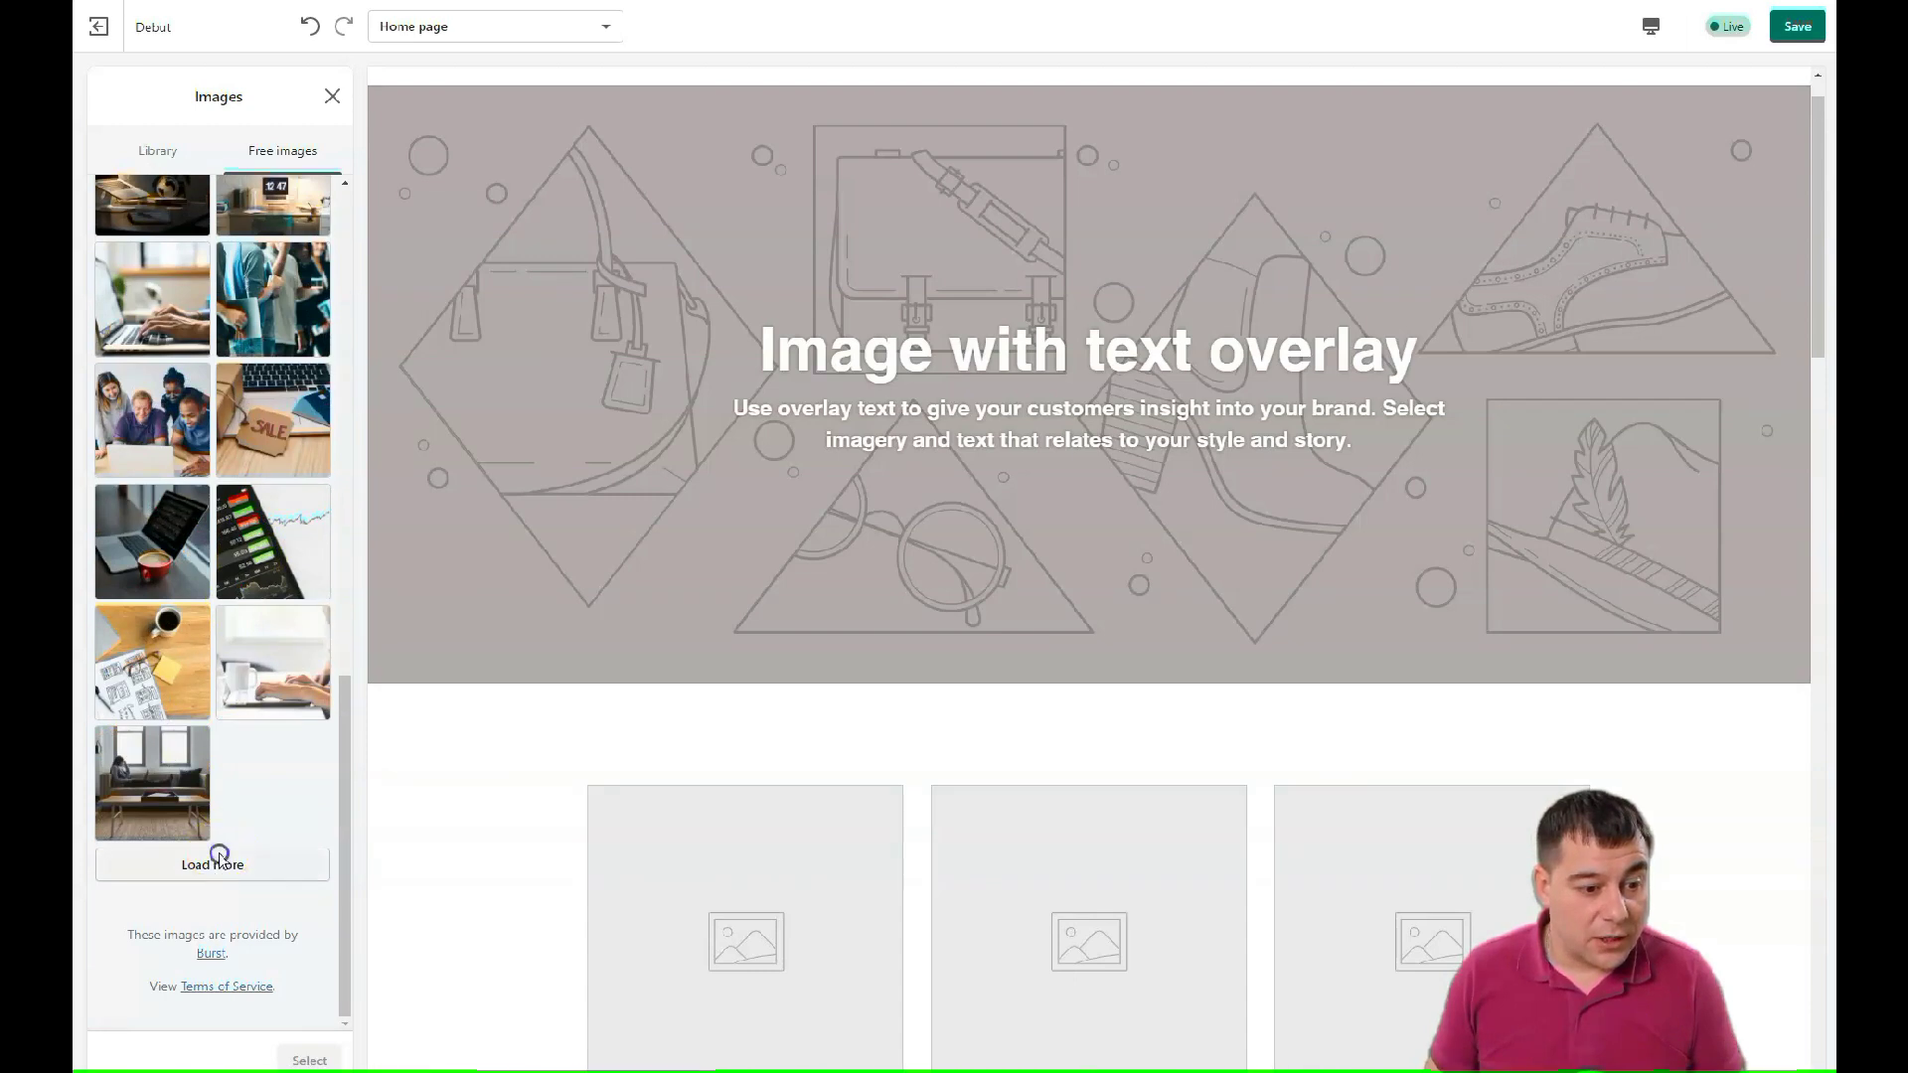
{"action": "scroll", "coordinate": [236, 766], "scroll_direction": "down", "scroll_amount": 5}
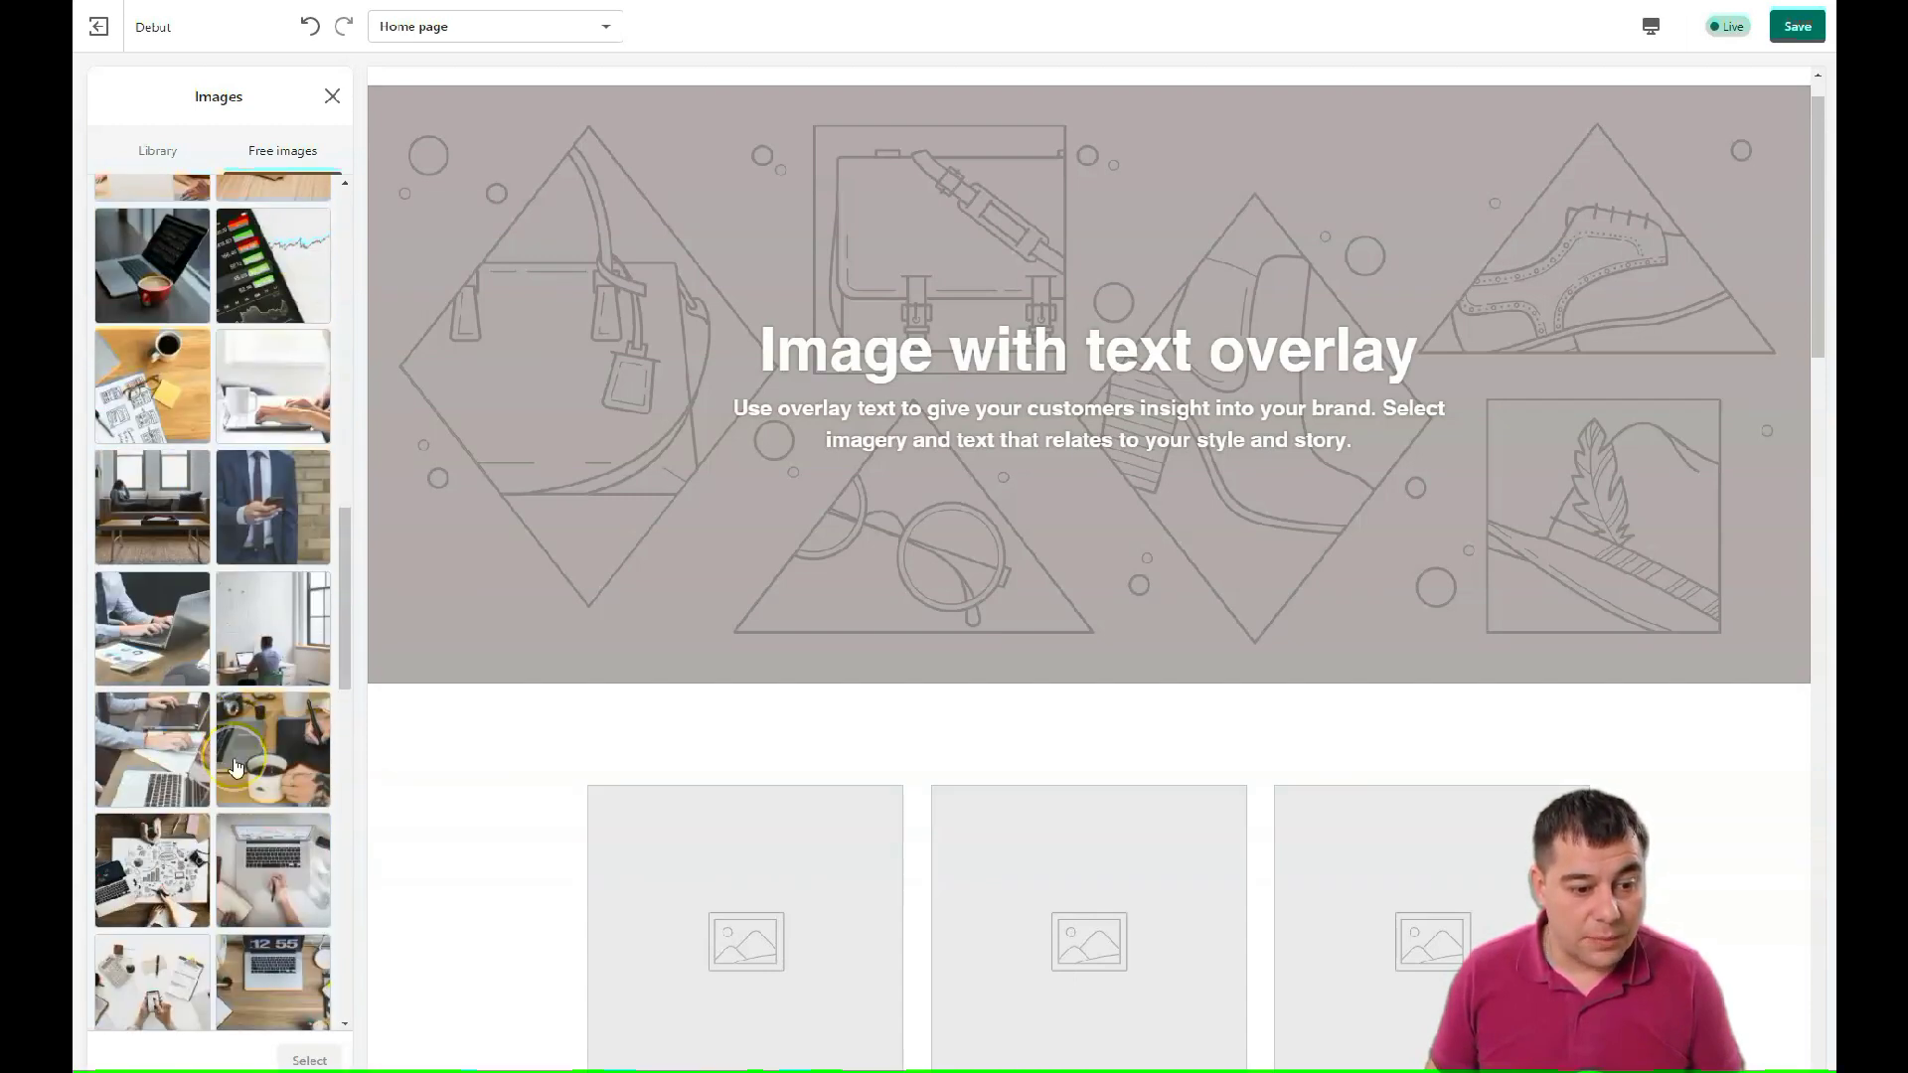
{"action": "scroll", "coordinate": [236, 766], "scroll_direction": "down", "scroll_amount": 9}
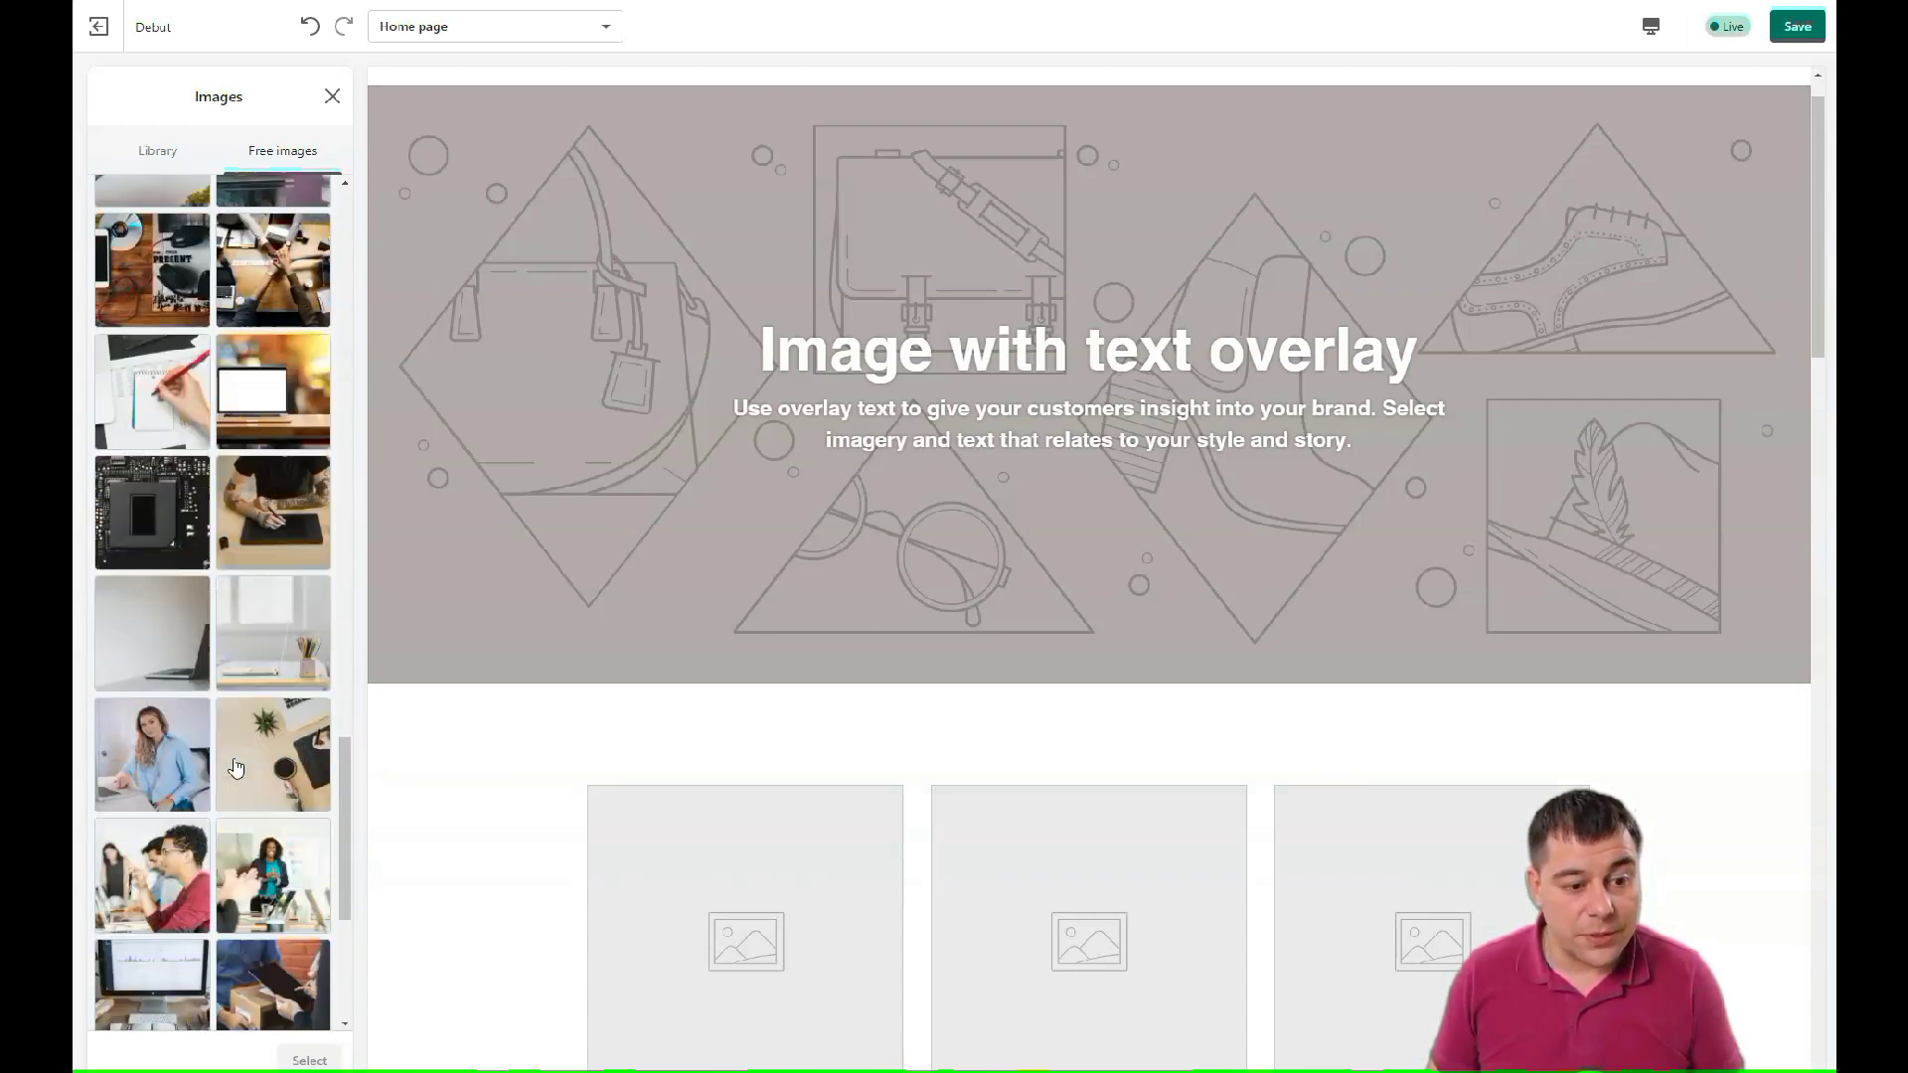
{"action": "scroll", "coordinate": [236, 766], "scroll_direction": "down", "scroll_amount": 3}
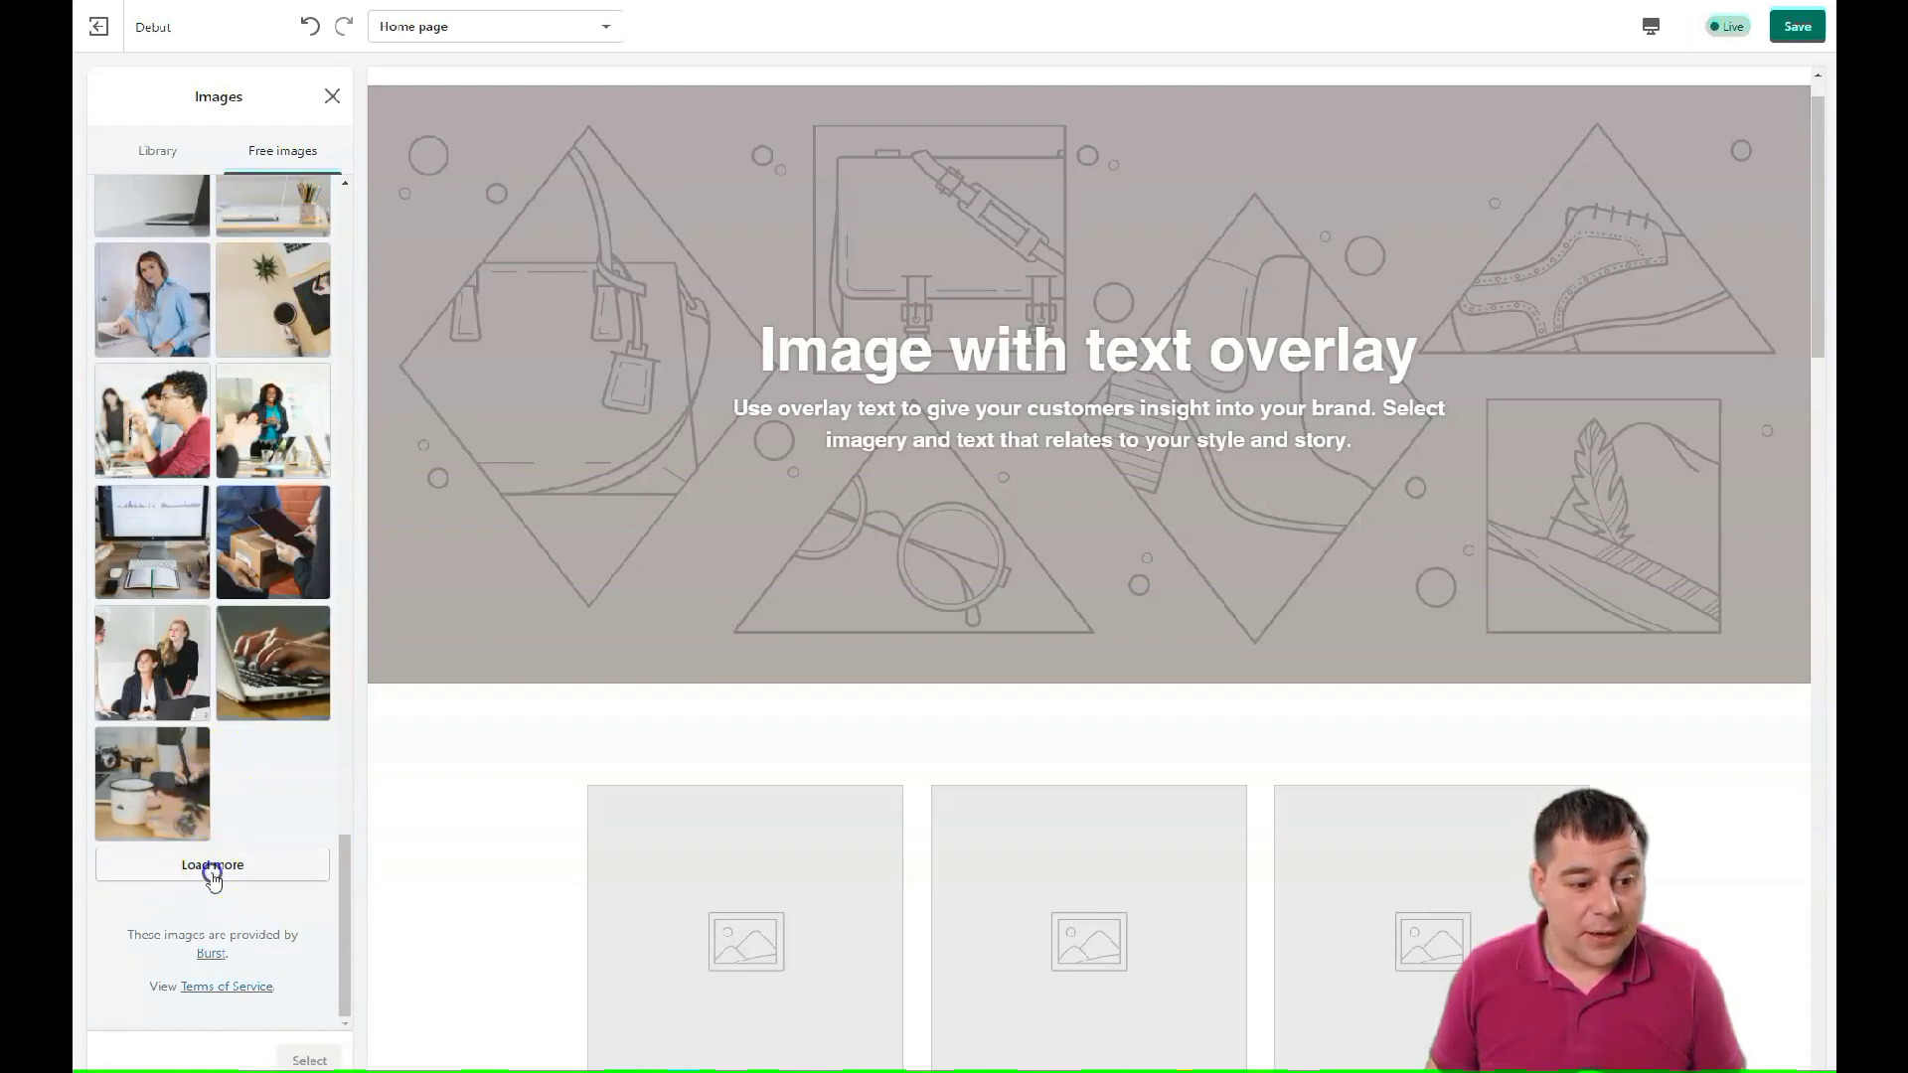
{"action": "scroll", "coordinate": [258, 817], "scroll_direction": "down", "scroll_amount": 10}
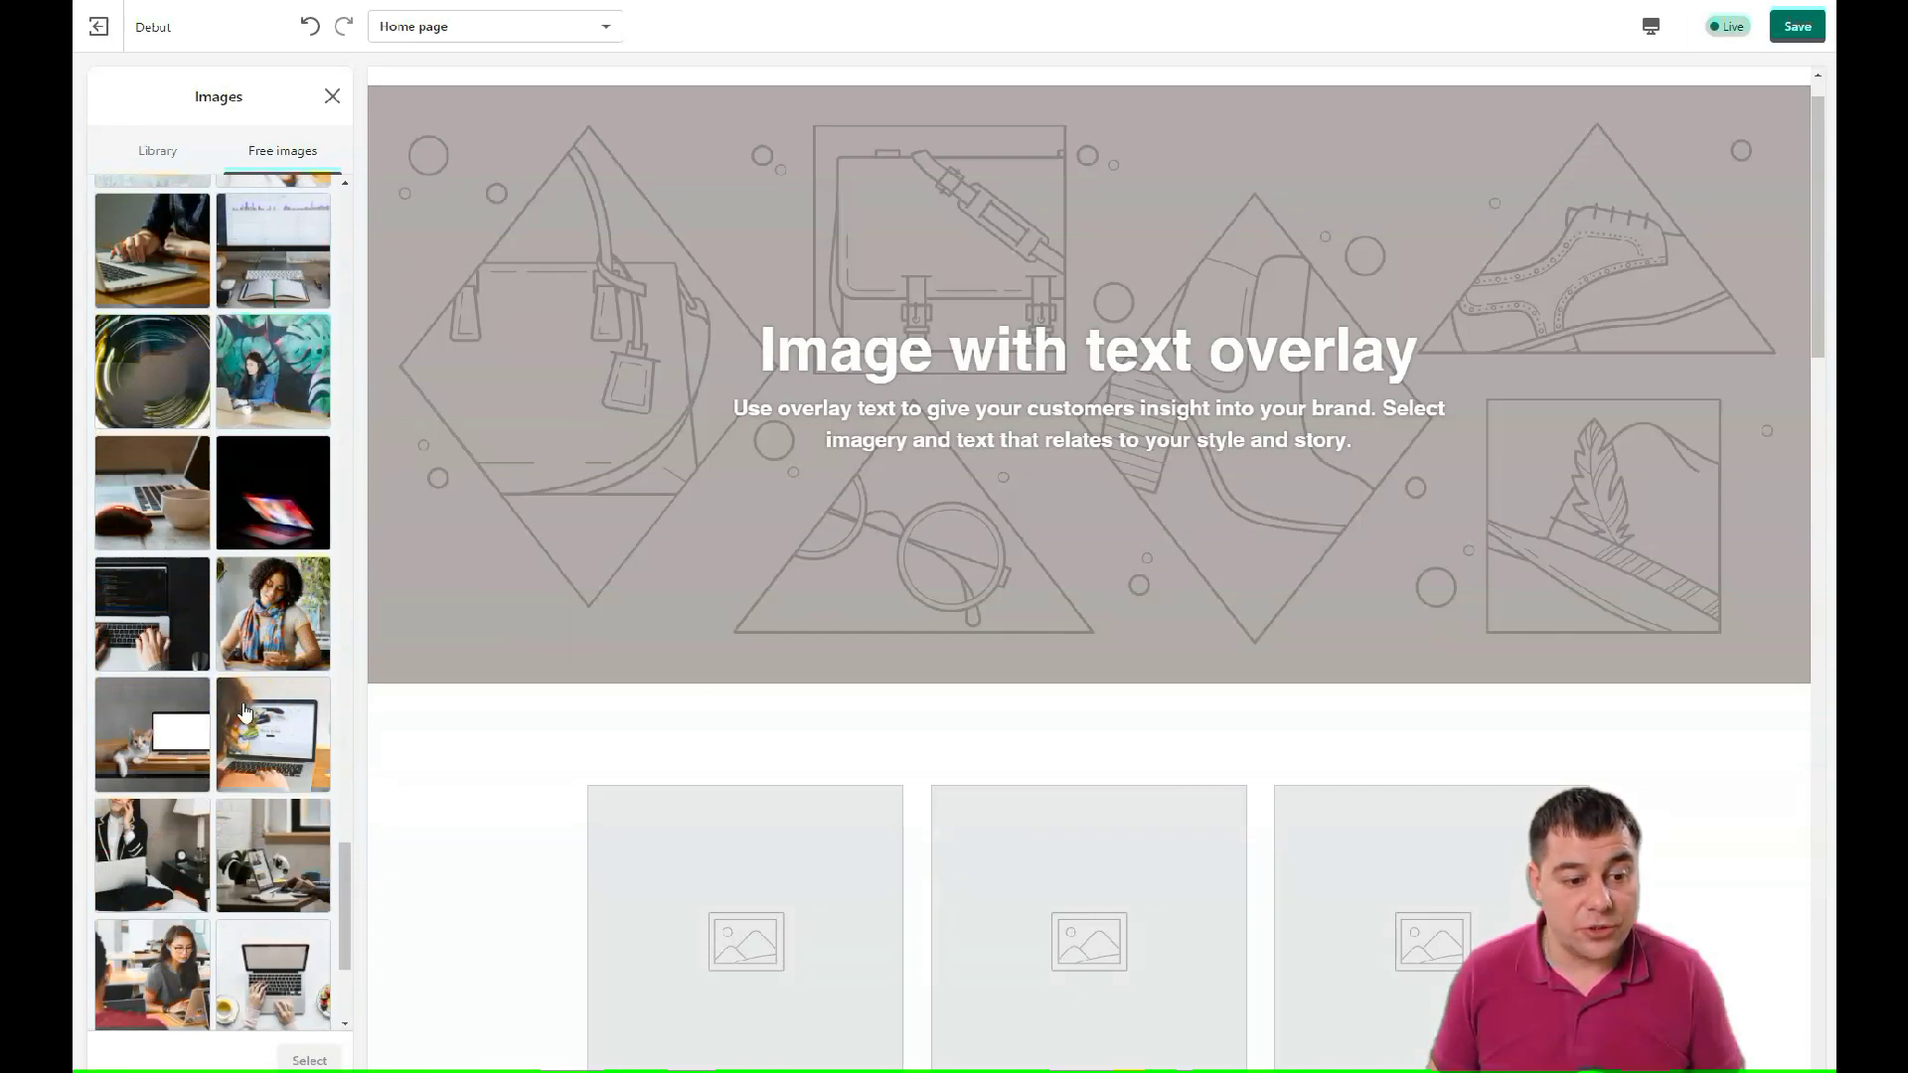
{"action": "scroll", "coordinate": [245, 711], "scroll_direction": "down", "scroll_amount": 4}
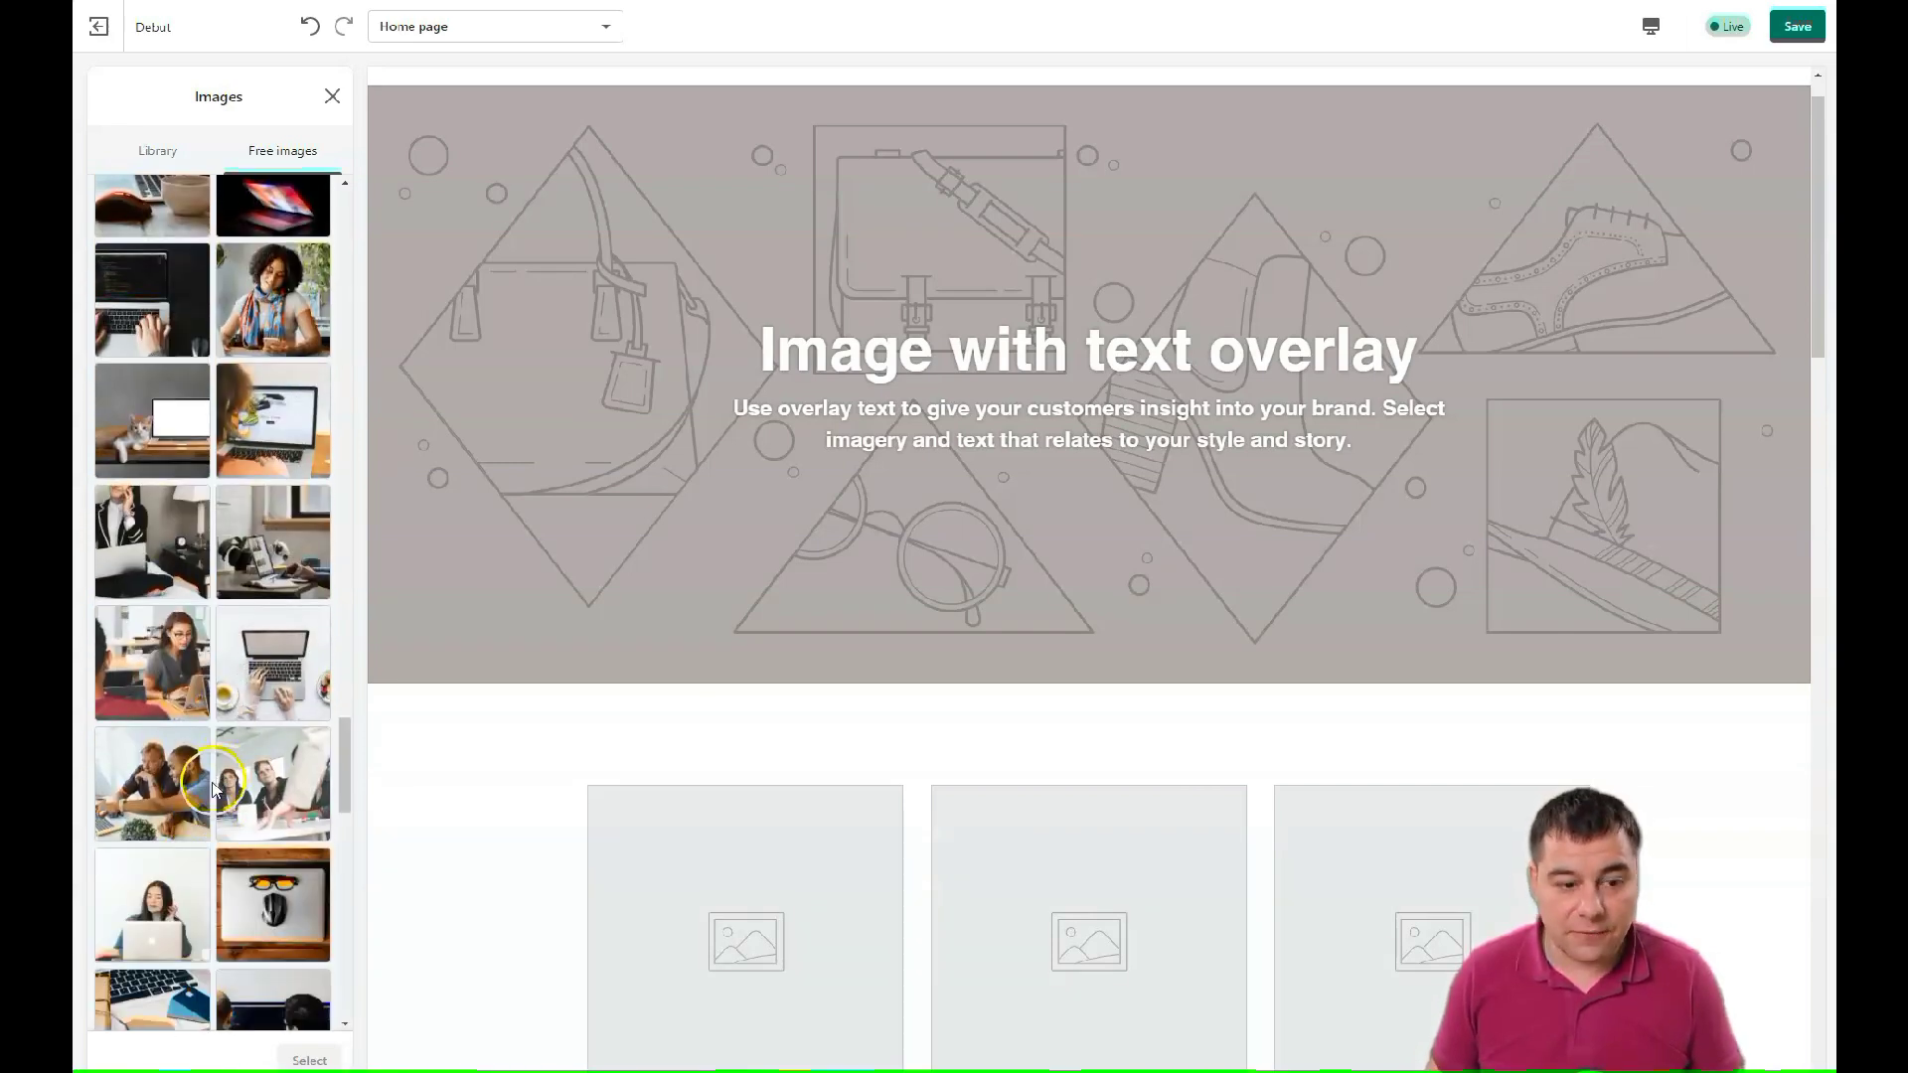
{"action": "scroll", "coordinate": [217, 775], "scroll_direction": "down", "scroll_amount": 5}
{"action": "scroll", "coordinate": [225, 753], "scroll_direction": "down", "scroll_amount": 5}
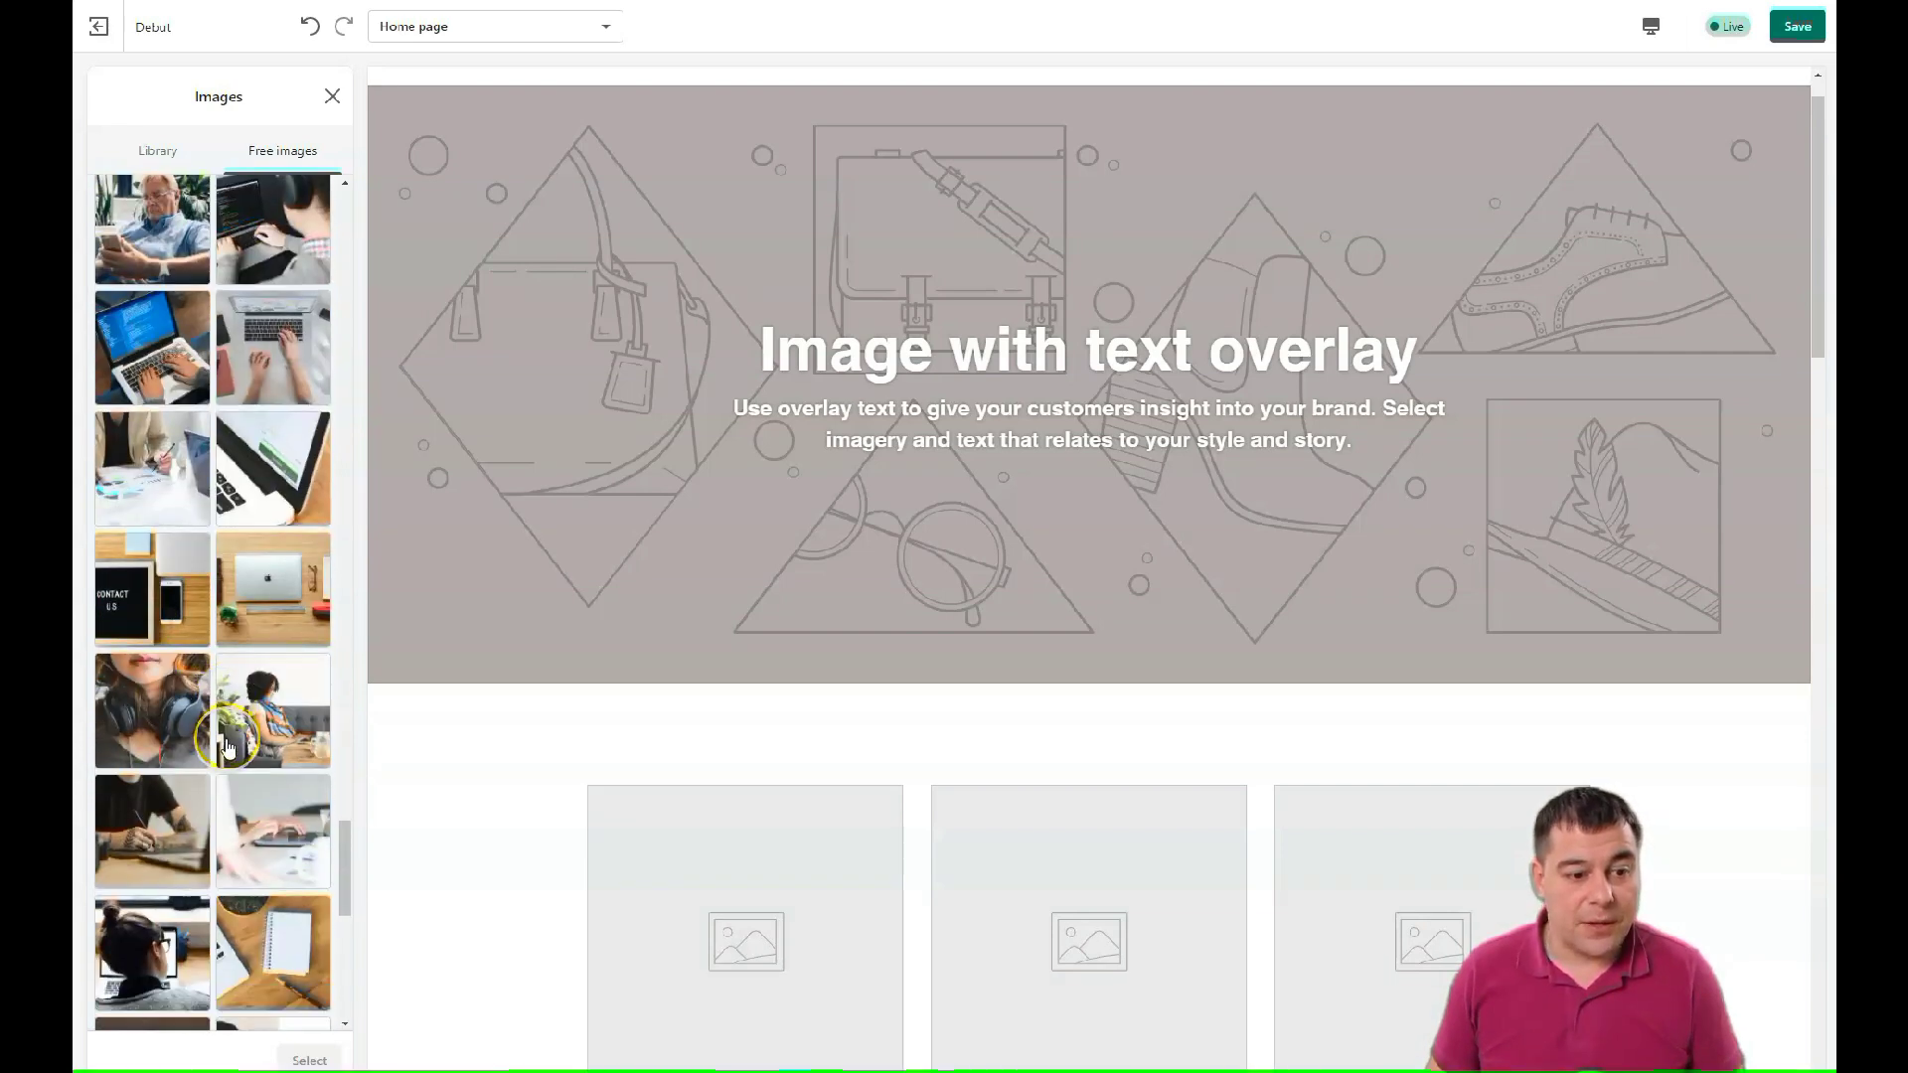
{"action": "scroll", "coordinate": [243, 442], "scroll_direction": "up", "scroll_amount": 10}
{"action": "scroll", "coordinate": [228, 514], "scroll_direction": "down", "scroll_amount": 3}
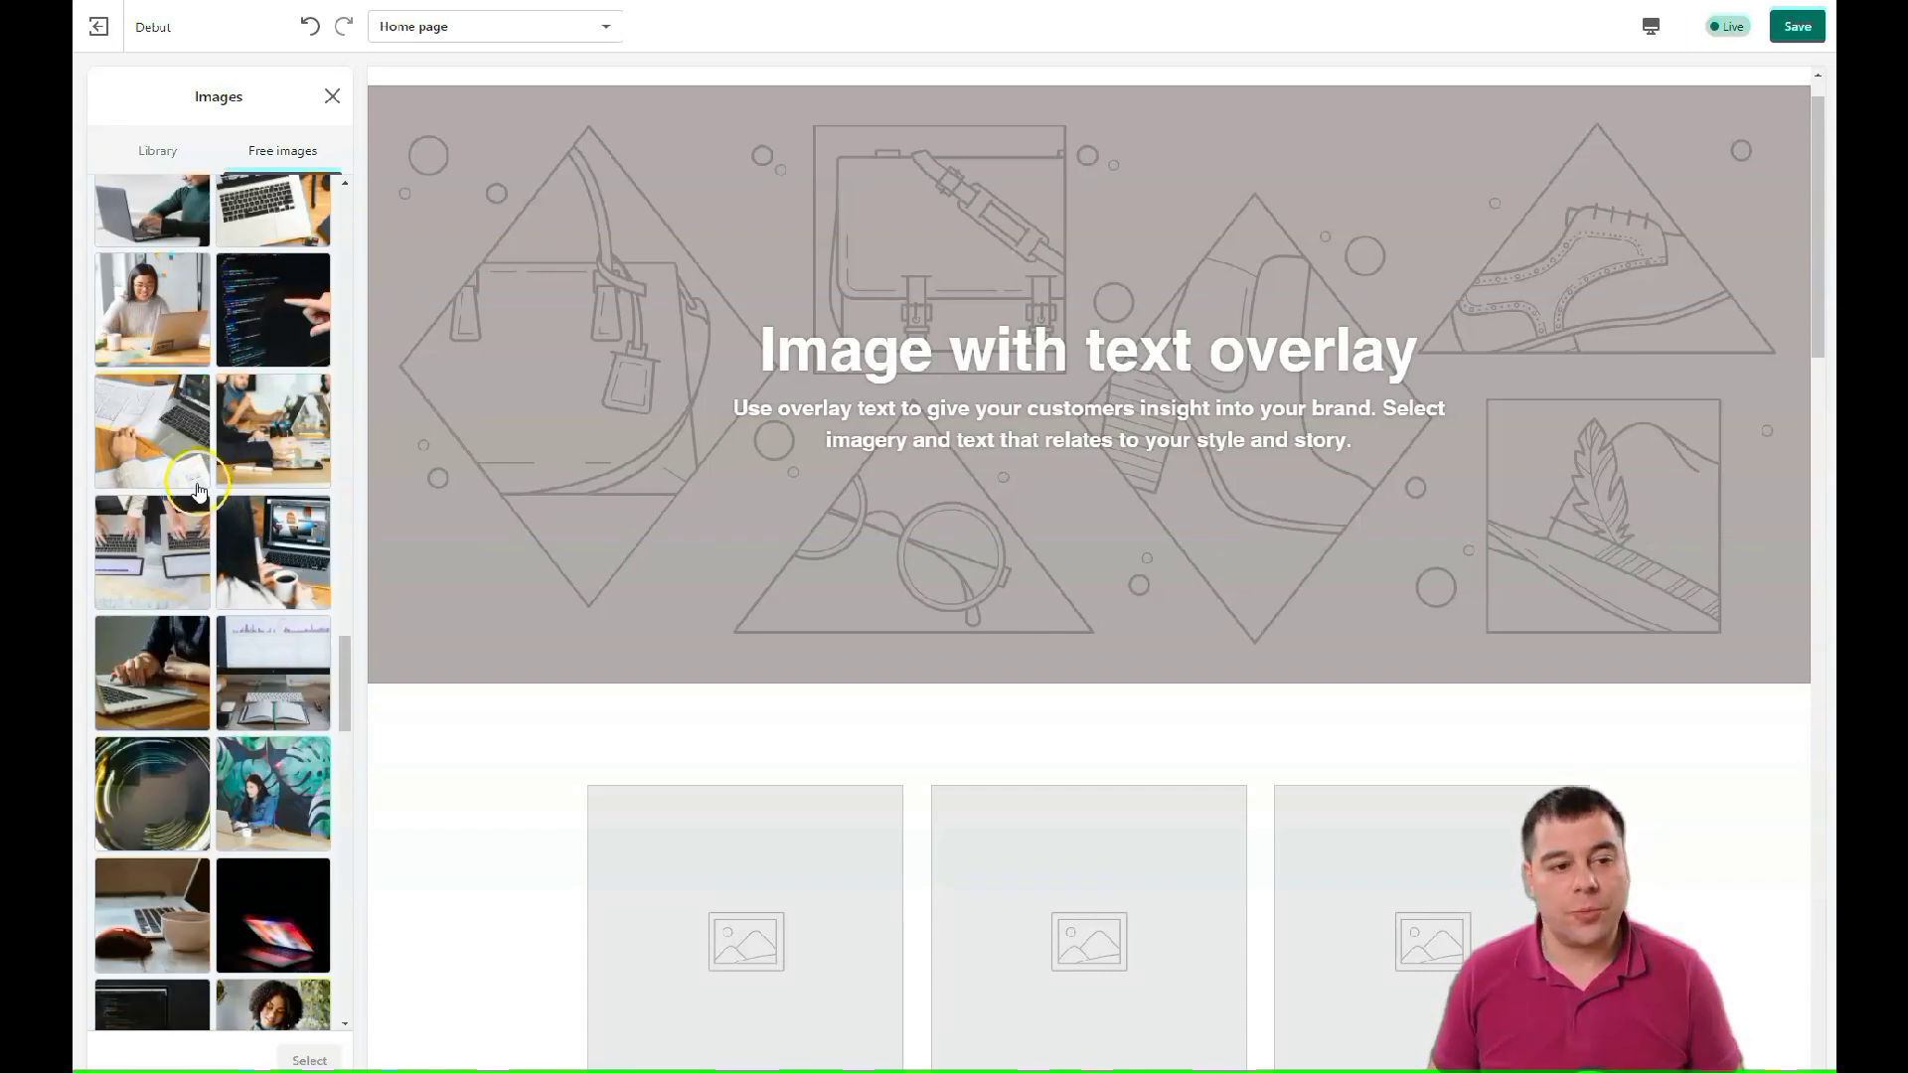
- Choose the free photo of a laptop on a dark wooden desk as the overlay section's image
{"action": "scroll", "coordinate": [199, 494], "scroll_direction": "down", "scroll_amount": 10}
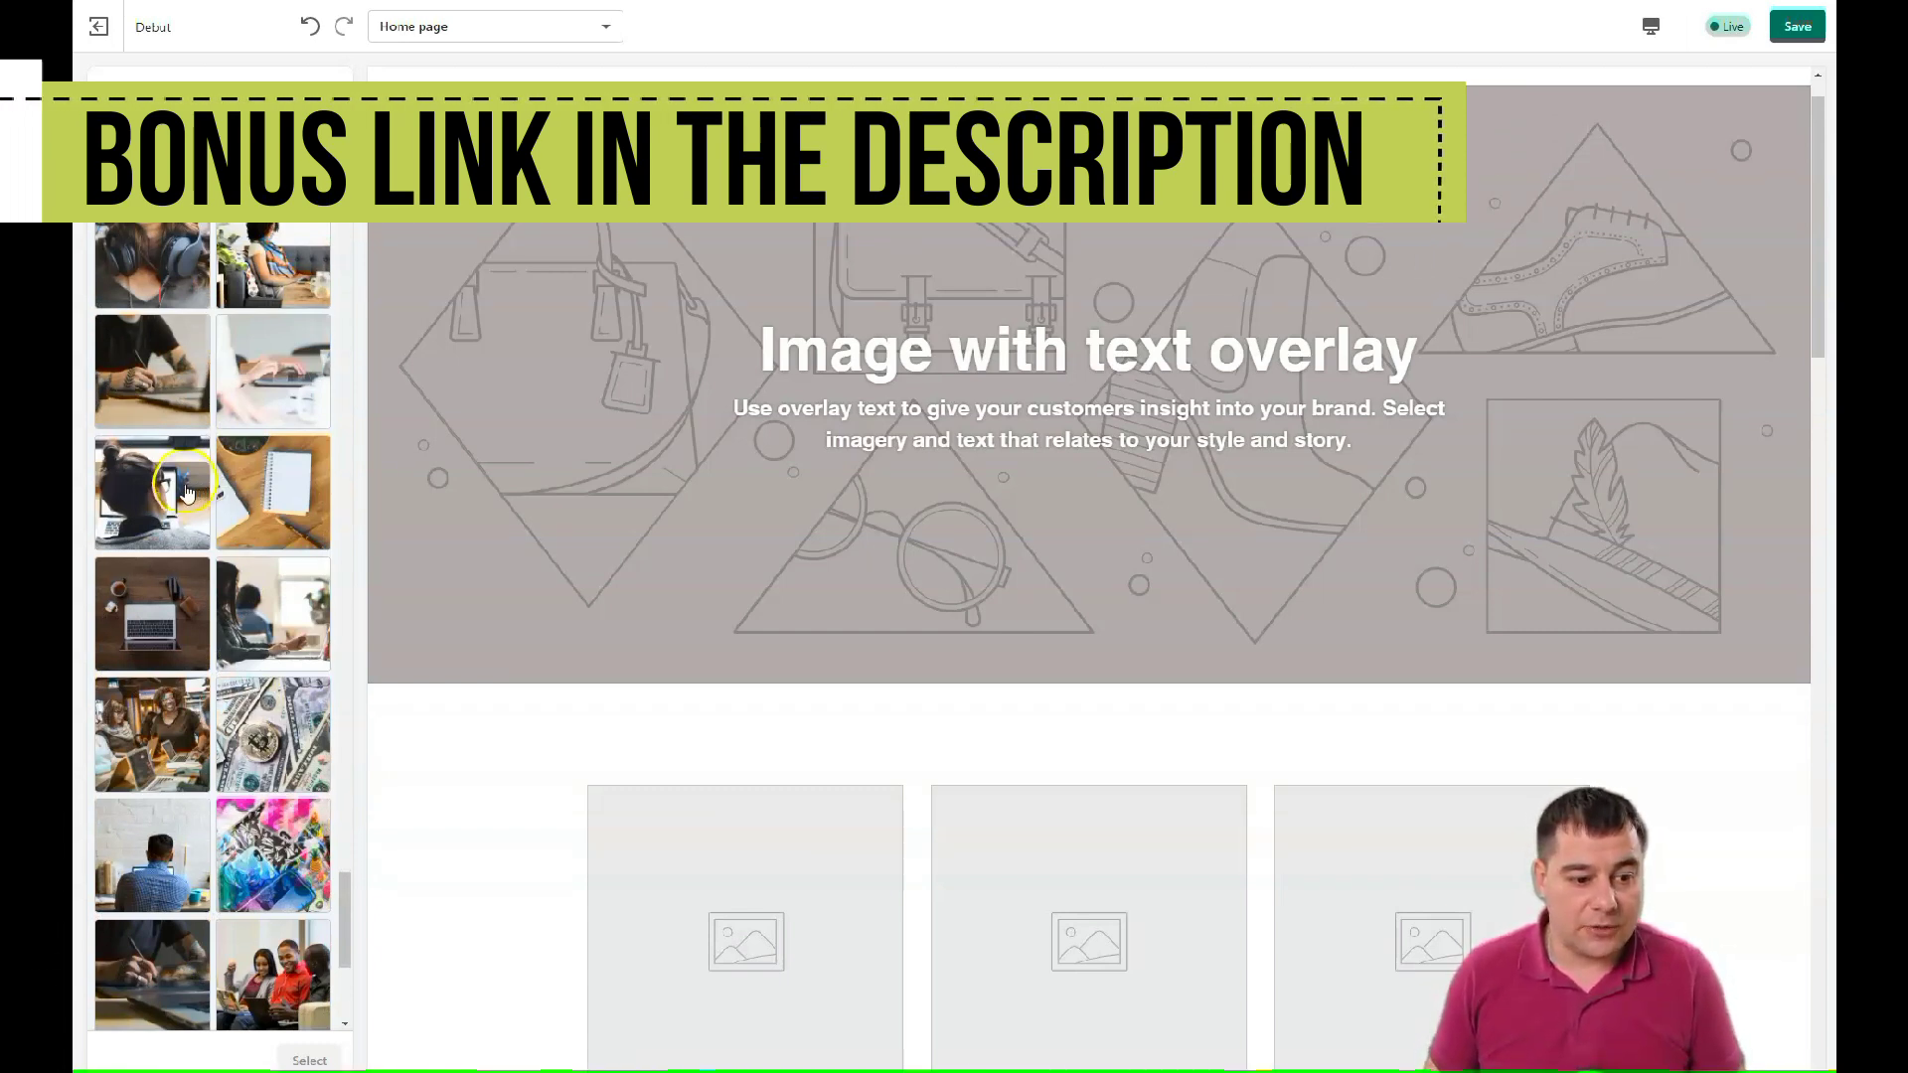
{"action": "scroll", "coordinate": [198, 492], "scroll_direction": "down", "scroll_amount": 2}
{"action": "left_click", "coordinate": [154, 457]}
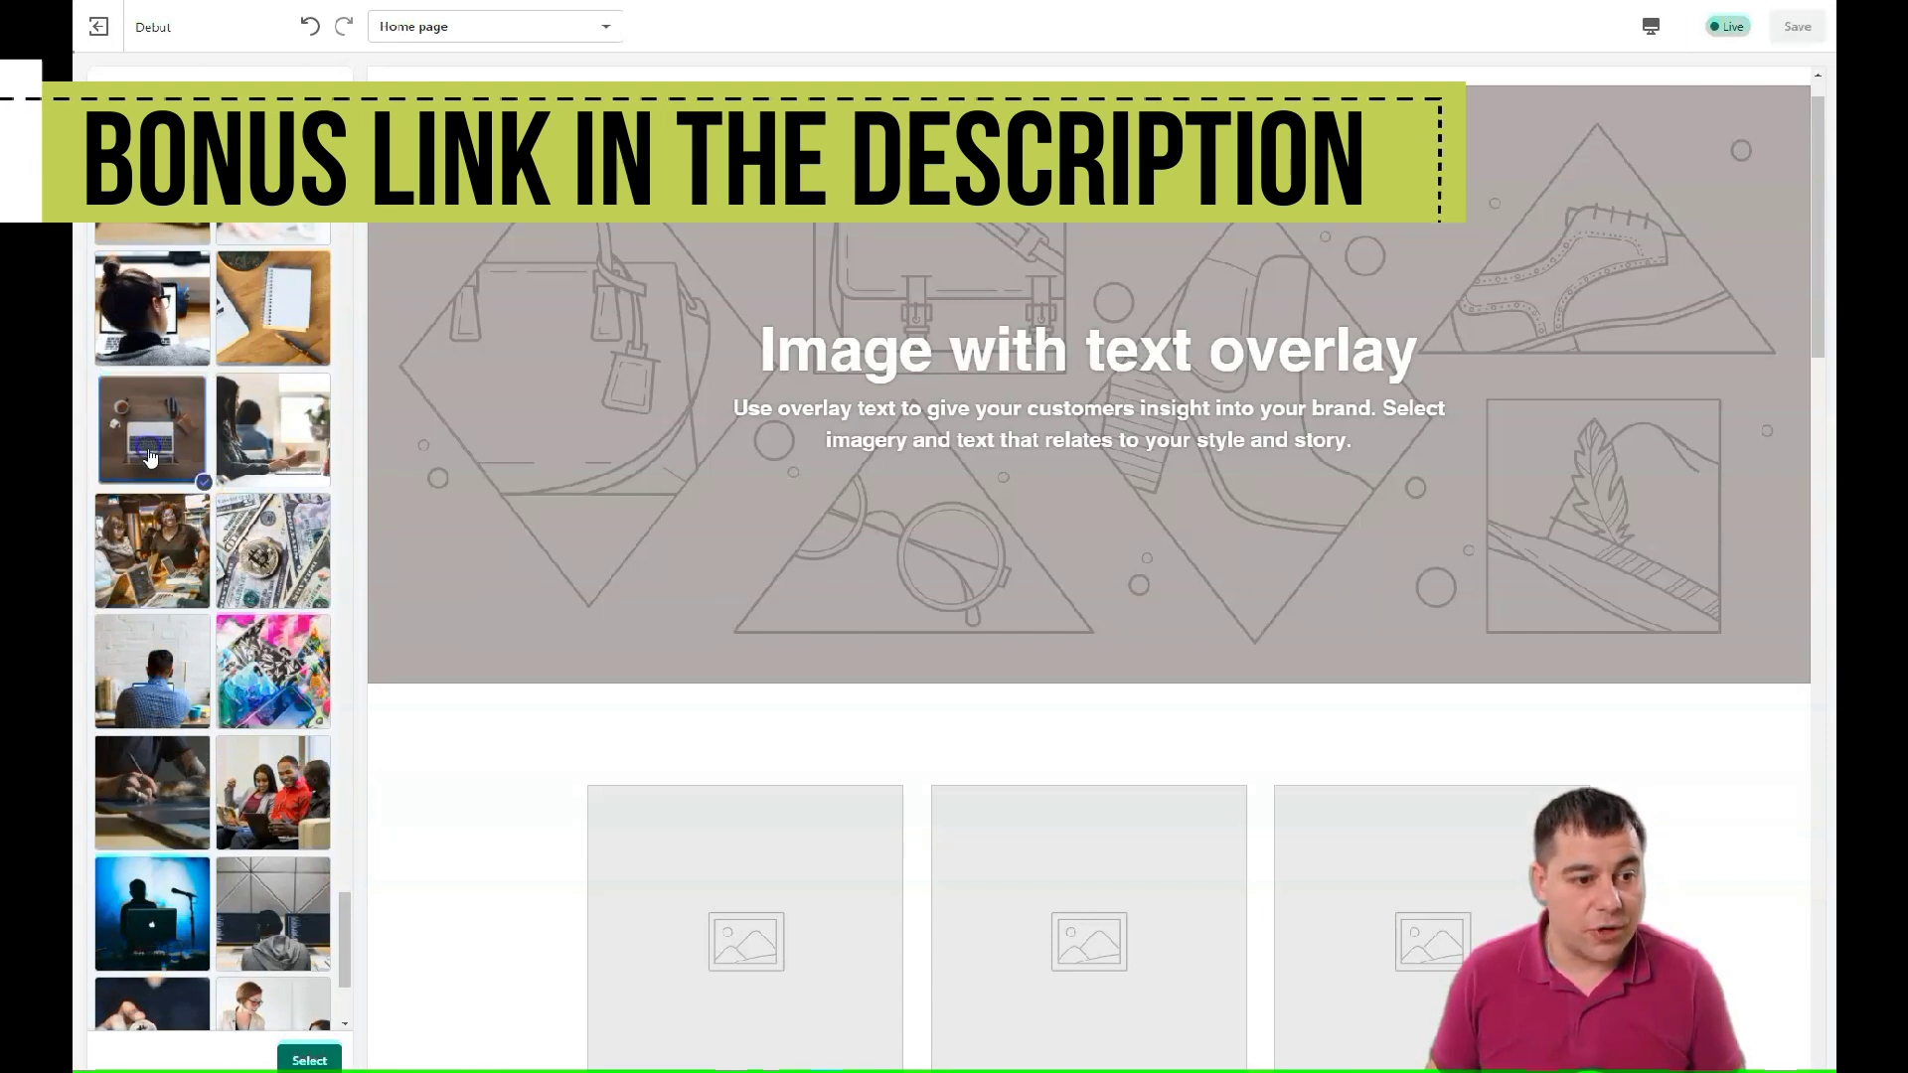
{"action": "left_click", "coordinate": [309, 1043]}
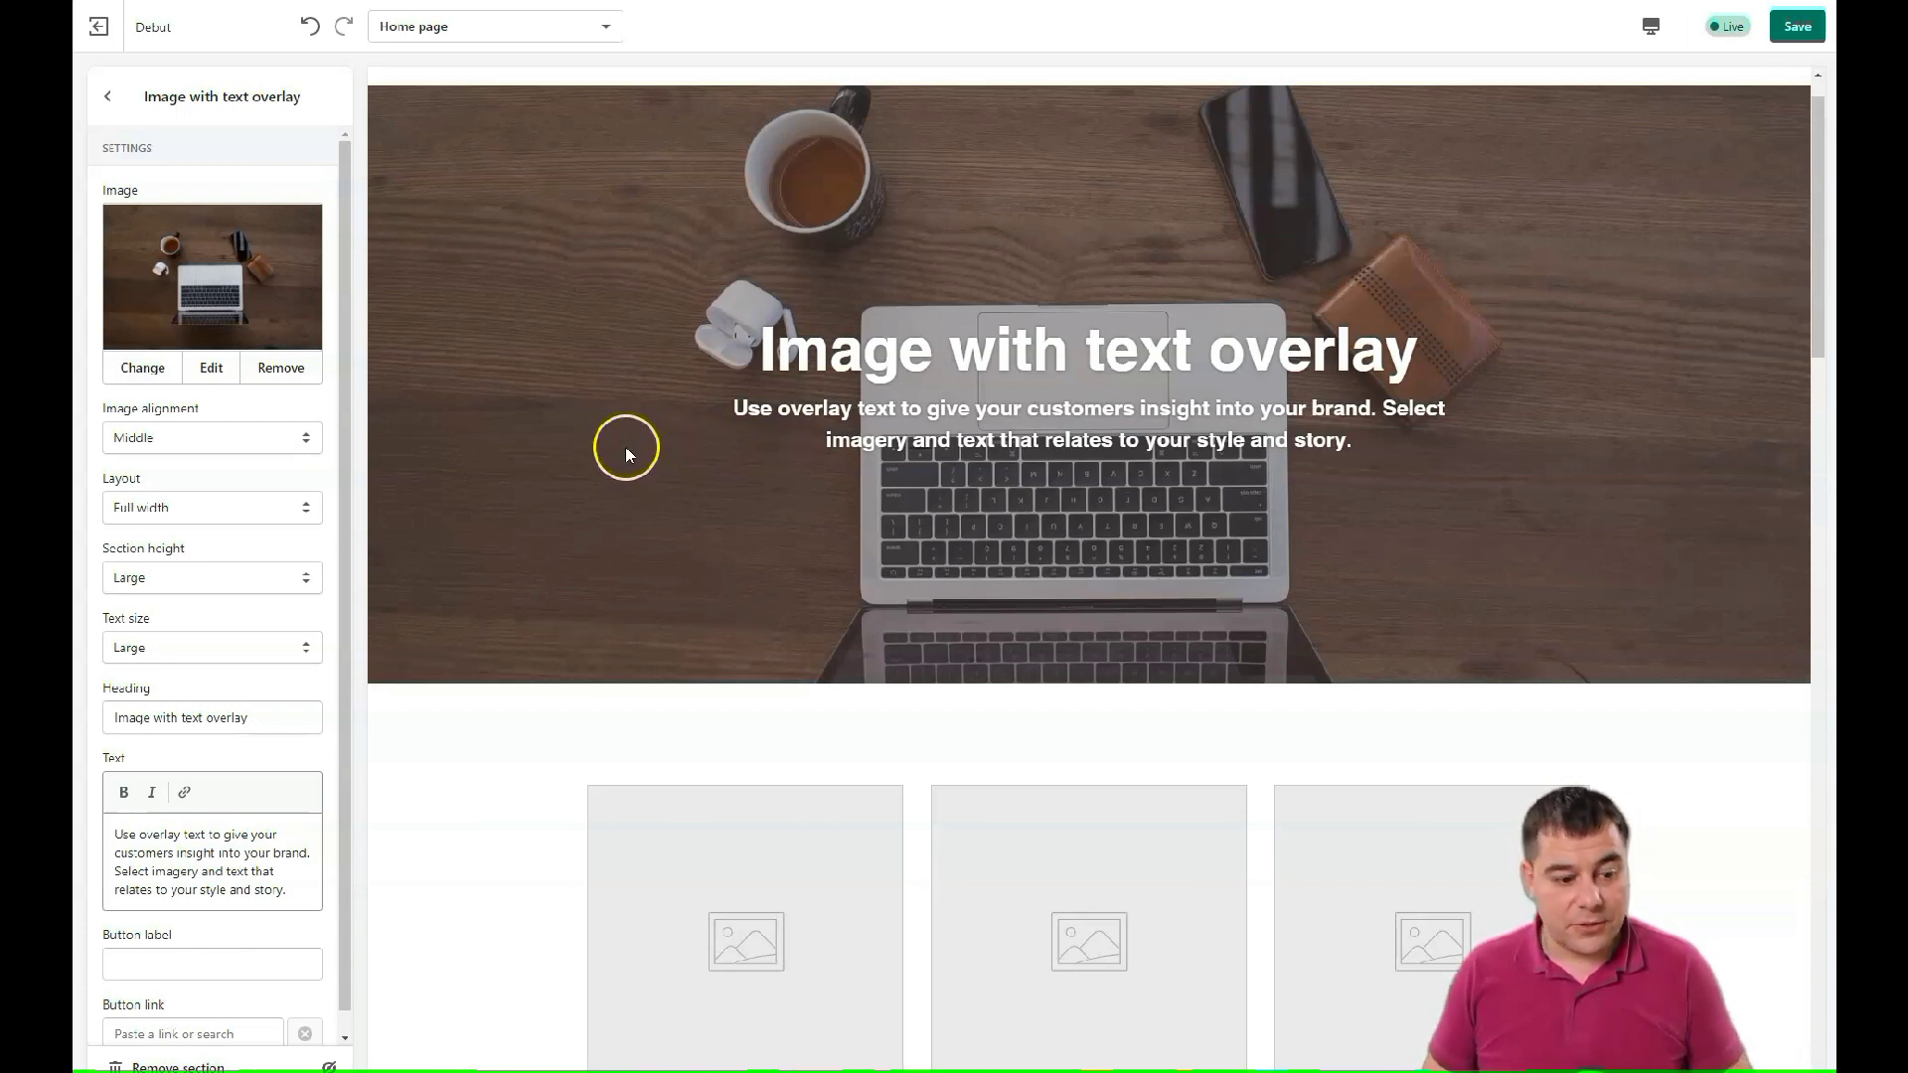
- Try the Bottom image alignment for the overlay section and return it to Middle
{"action": "left_click", "coordinate": [305, 437]}
{"action": "left_click", "coordinate": [267, 478]}
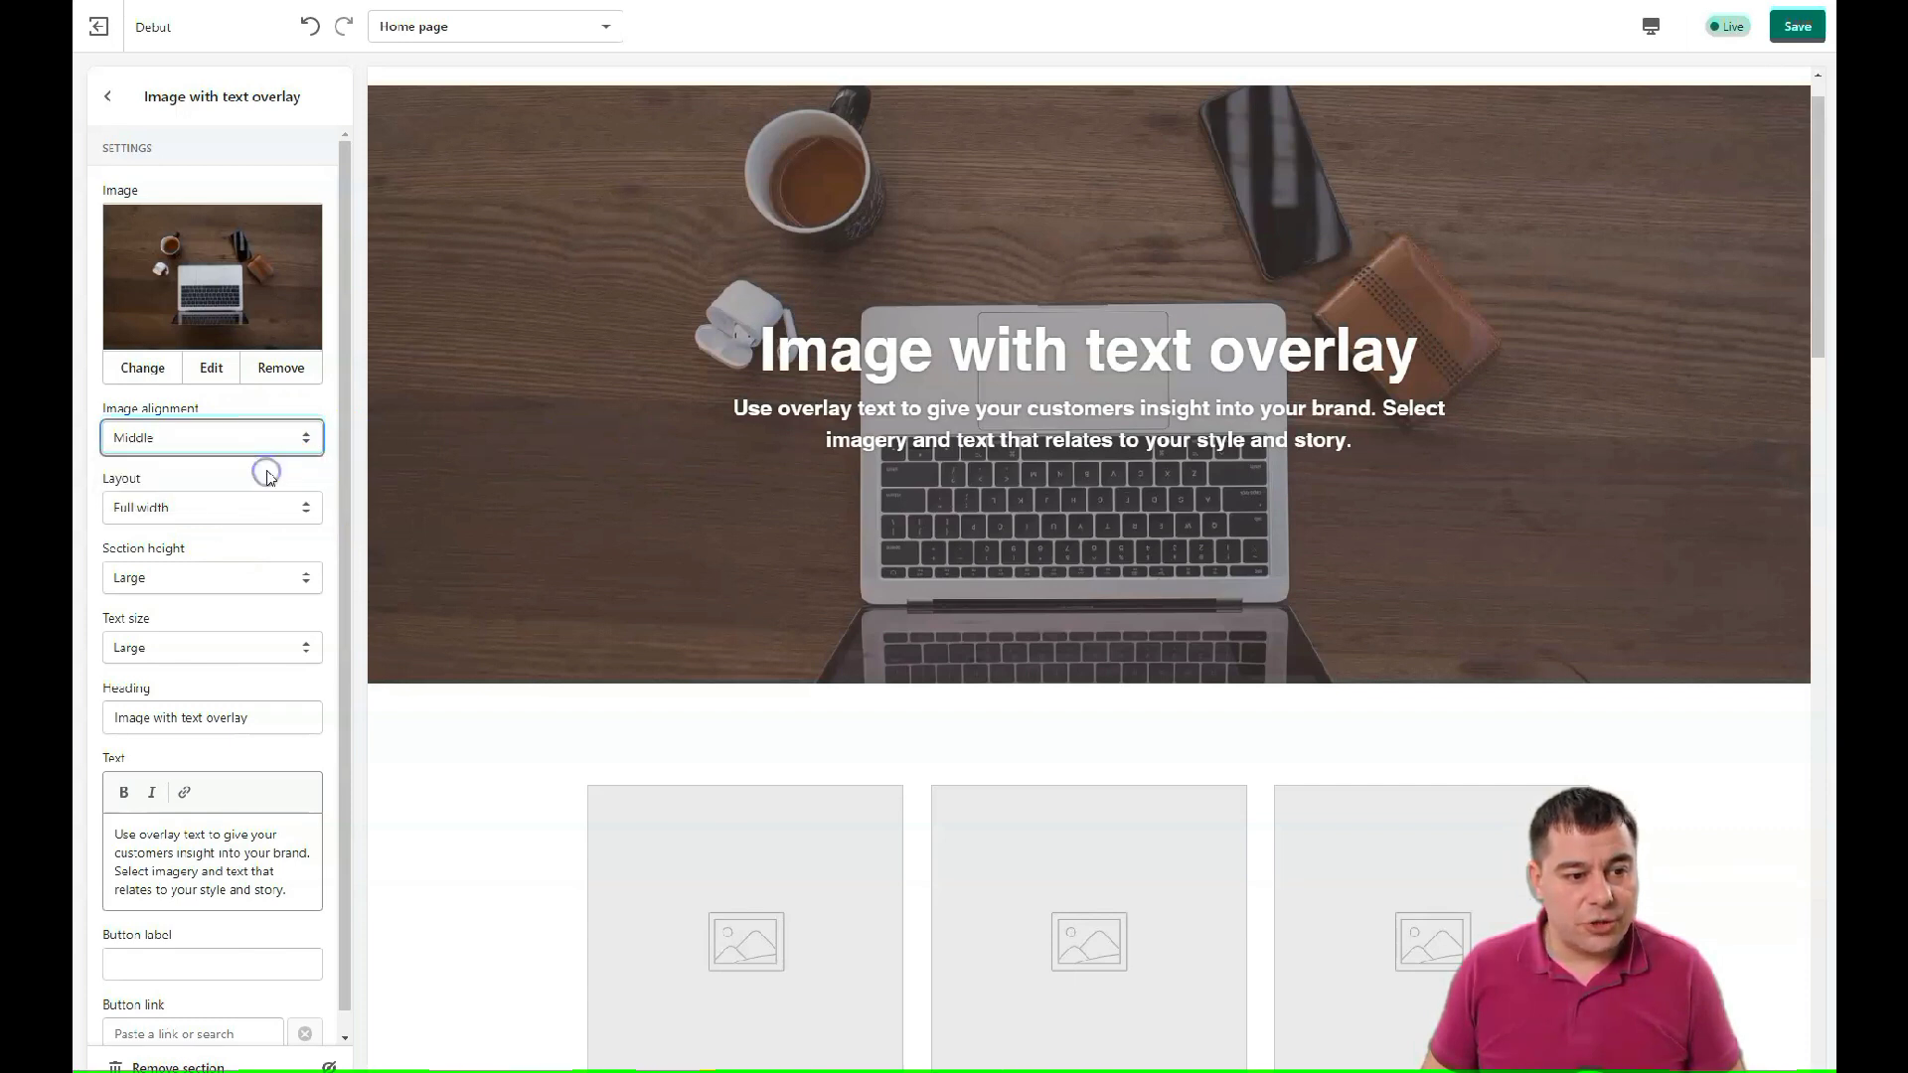
{"action": "left_click", "coordinate": [314, 446]}
{"action": "left_click", "coordinate": [275, 493]}
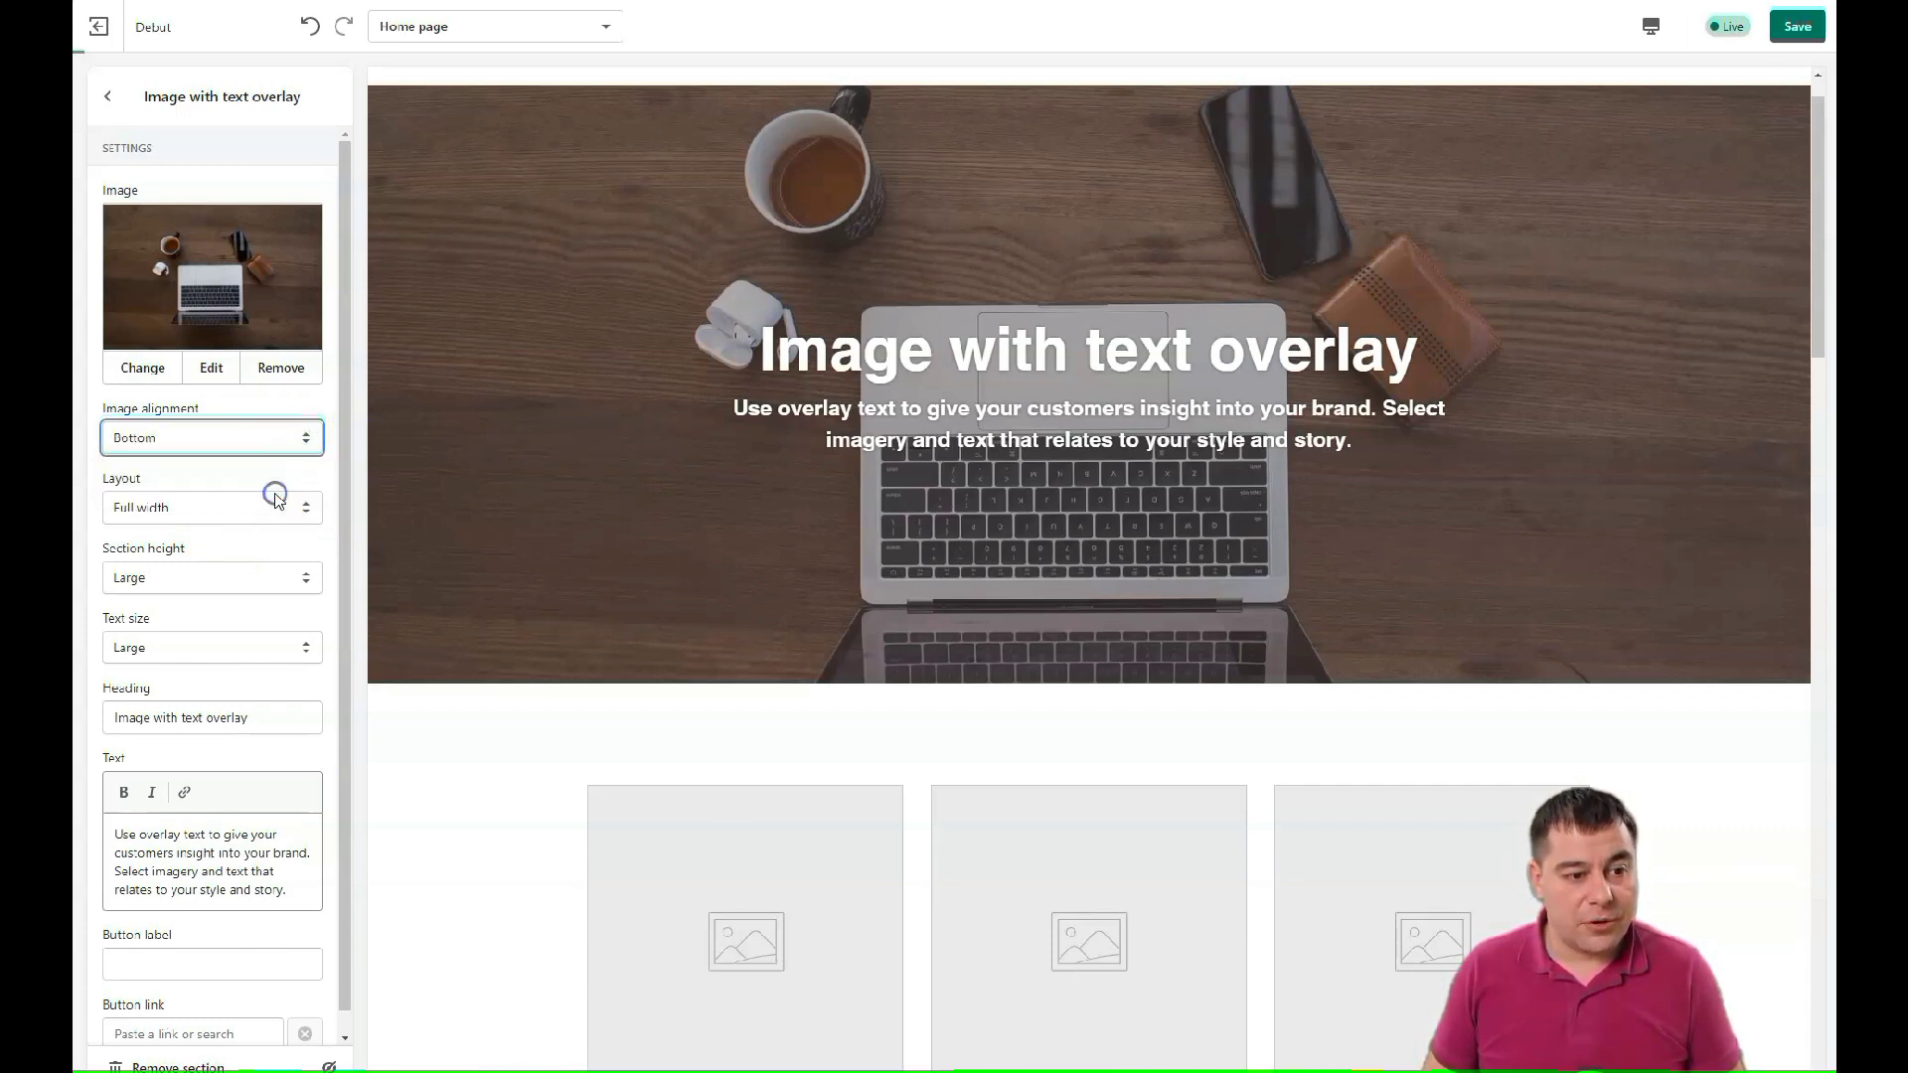
{"action": "left_click", "coordinate": [310, 437]}
{"action": "left_click", "coordinate": [252, 480]}
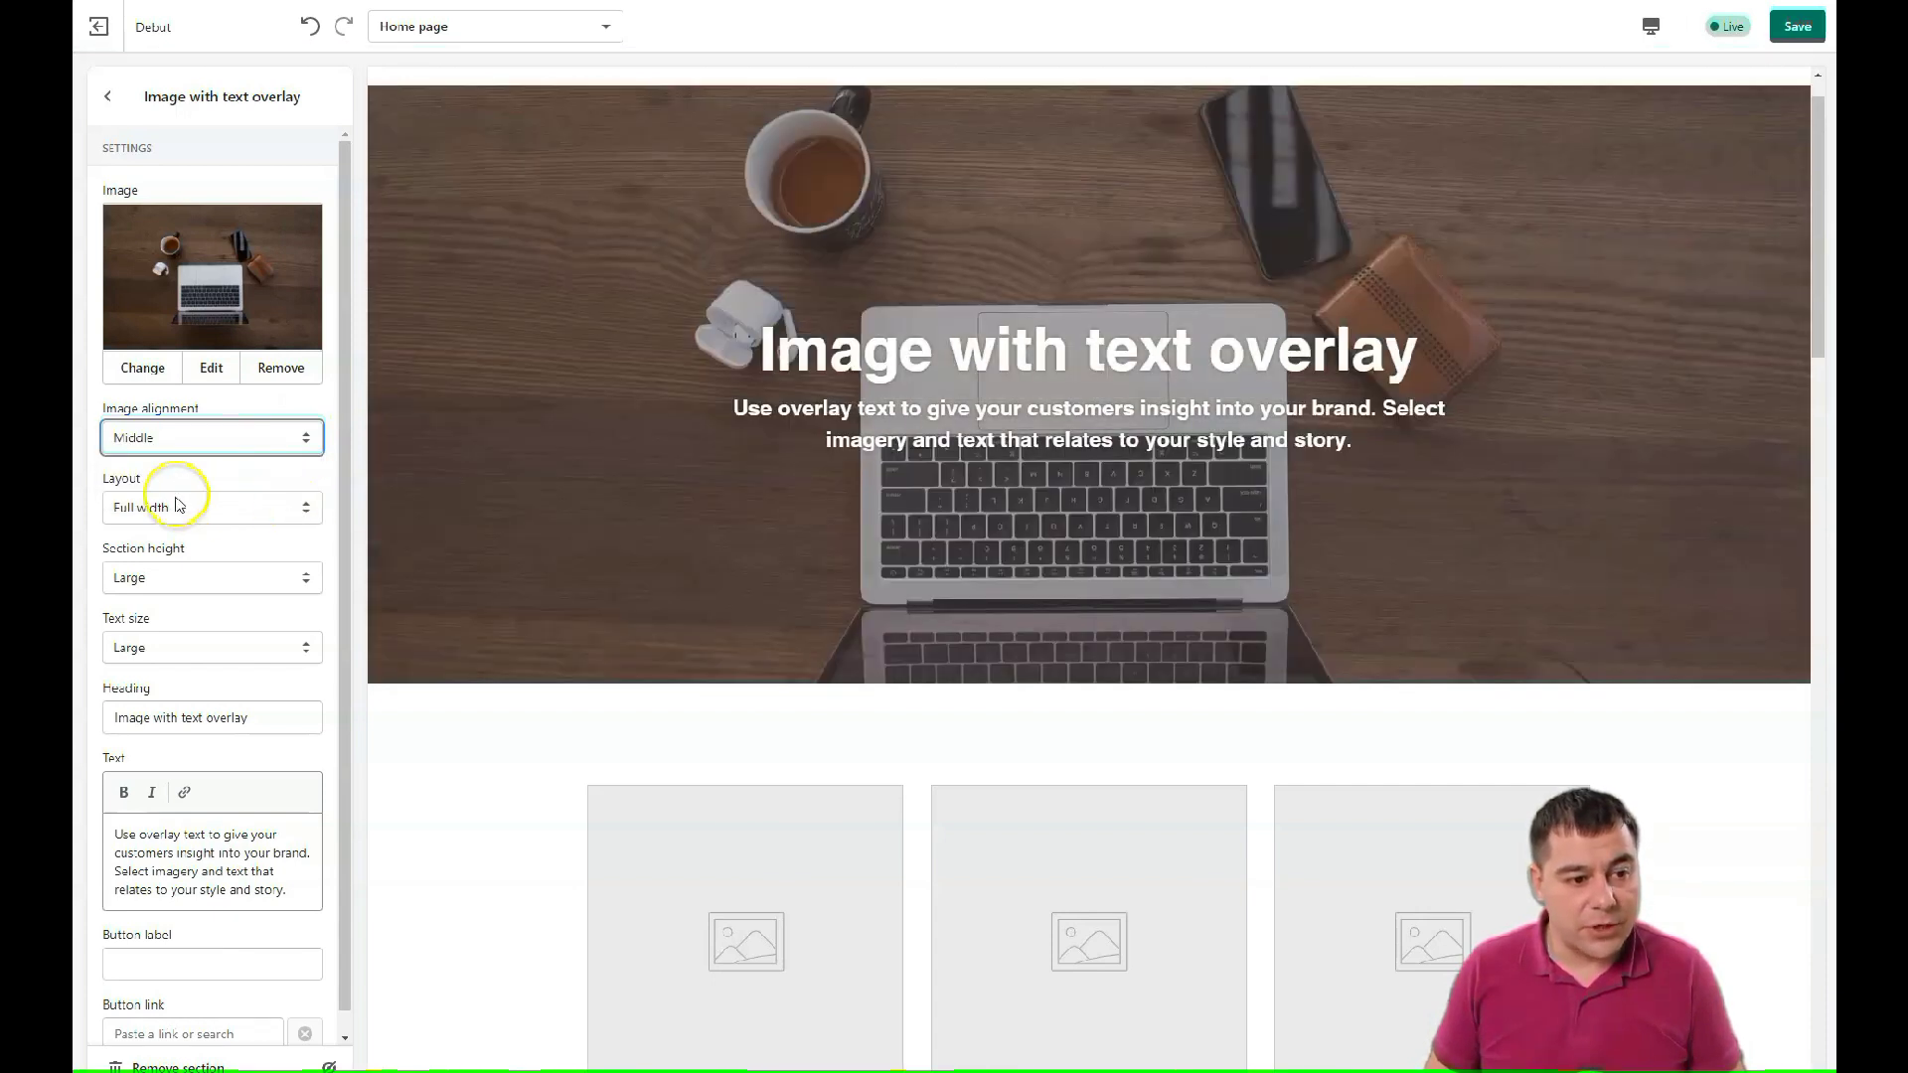
{"action": "scroll", "coordinate": [211, 634], "scroll_direction": "down", "scroll_amount": 1}
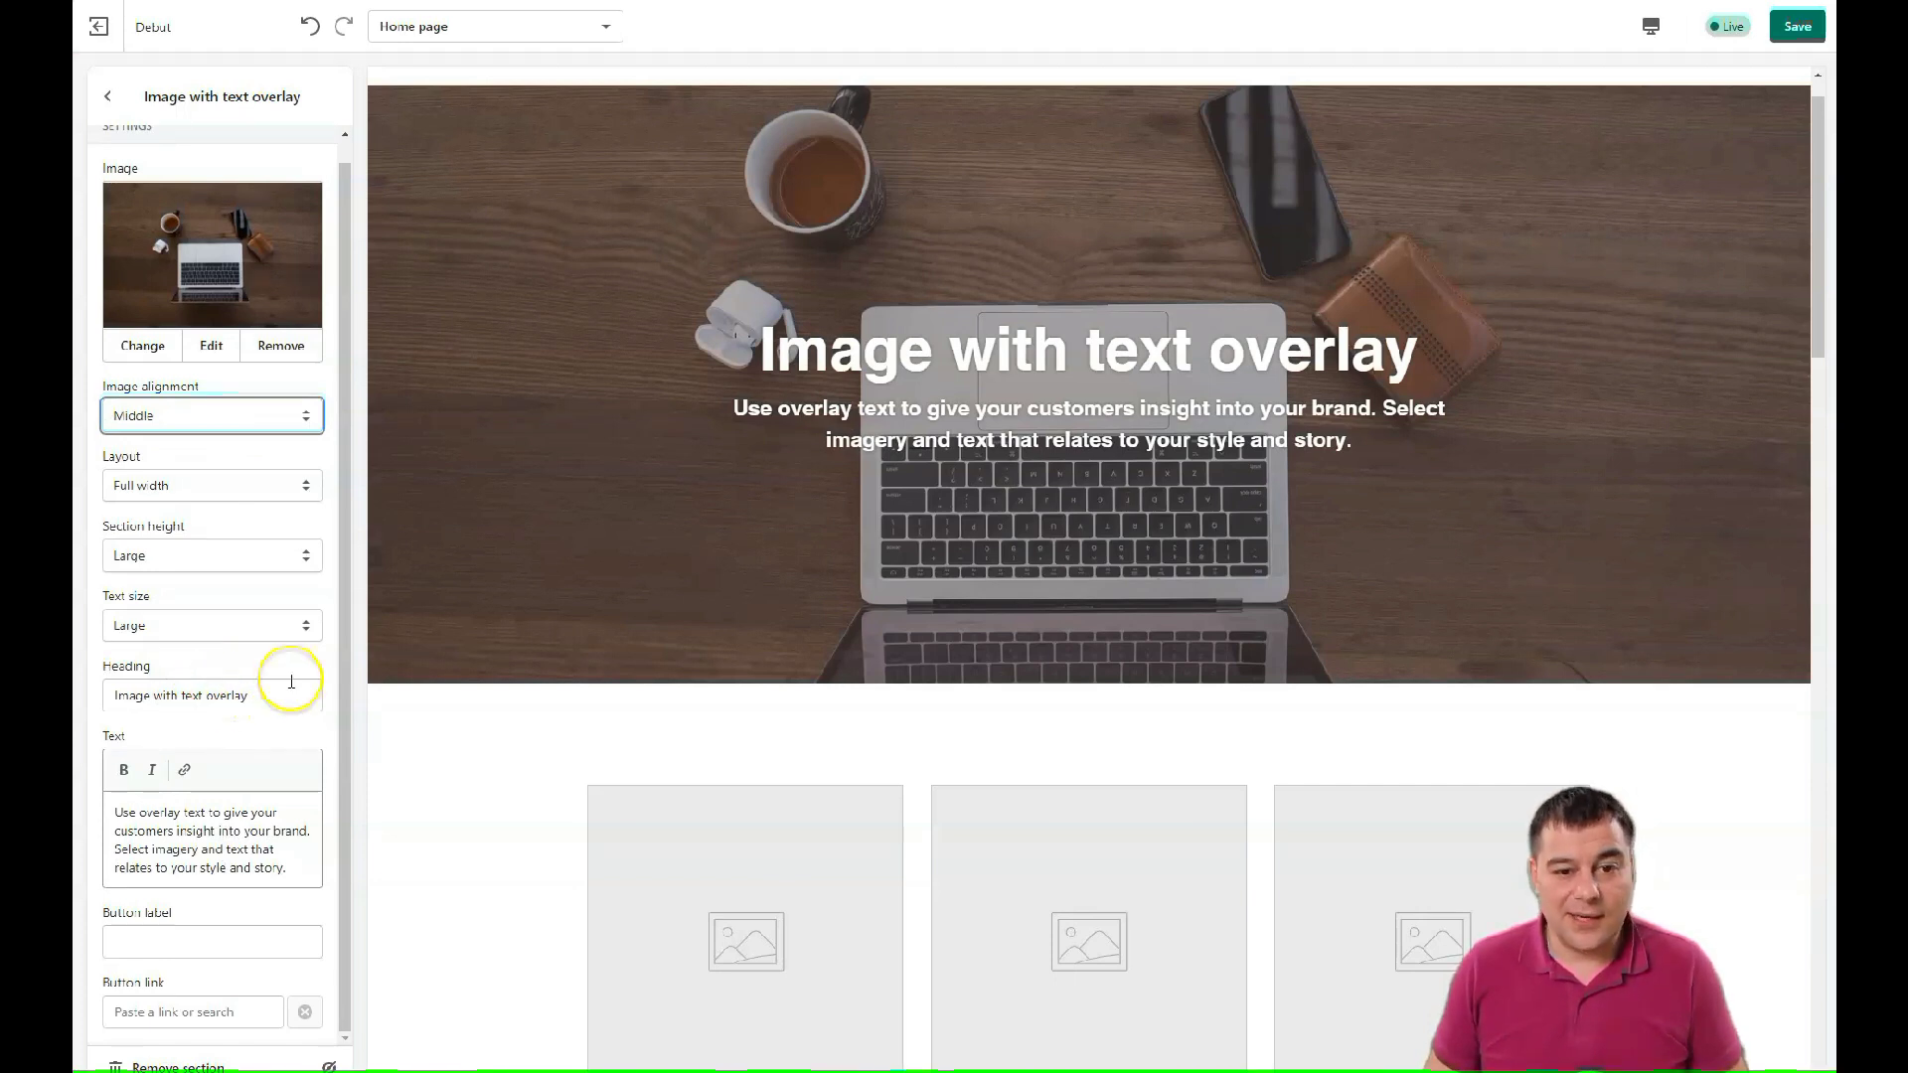
{"action": "double_click", "coordinate": [1028, 345]}
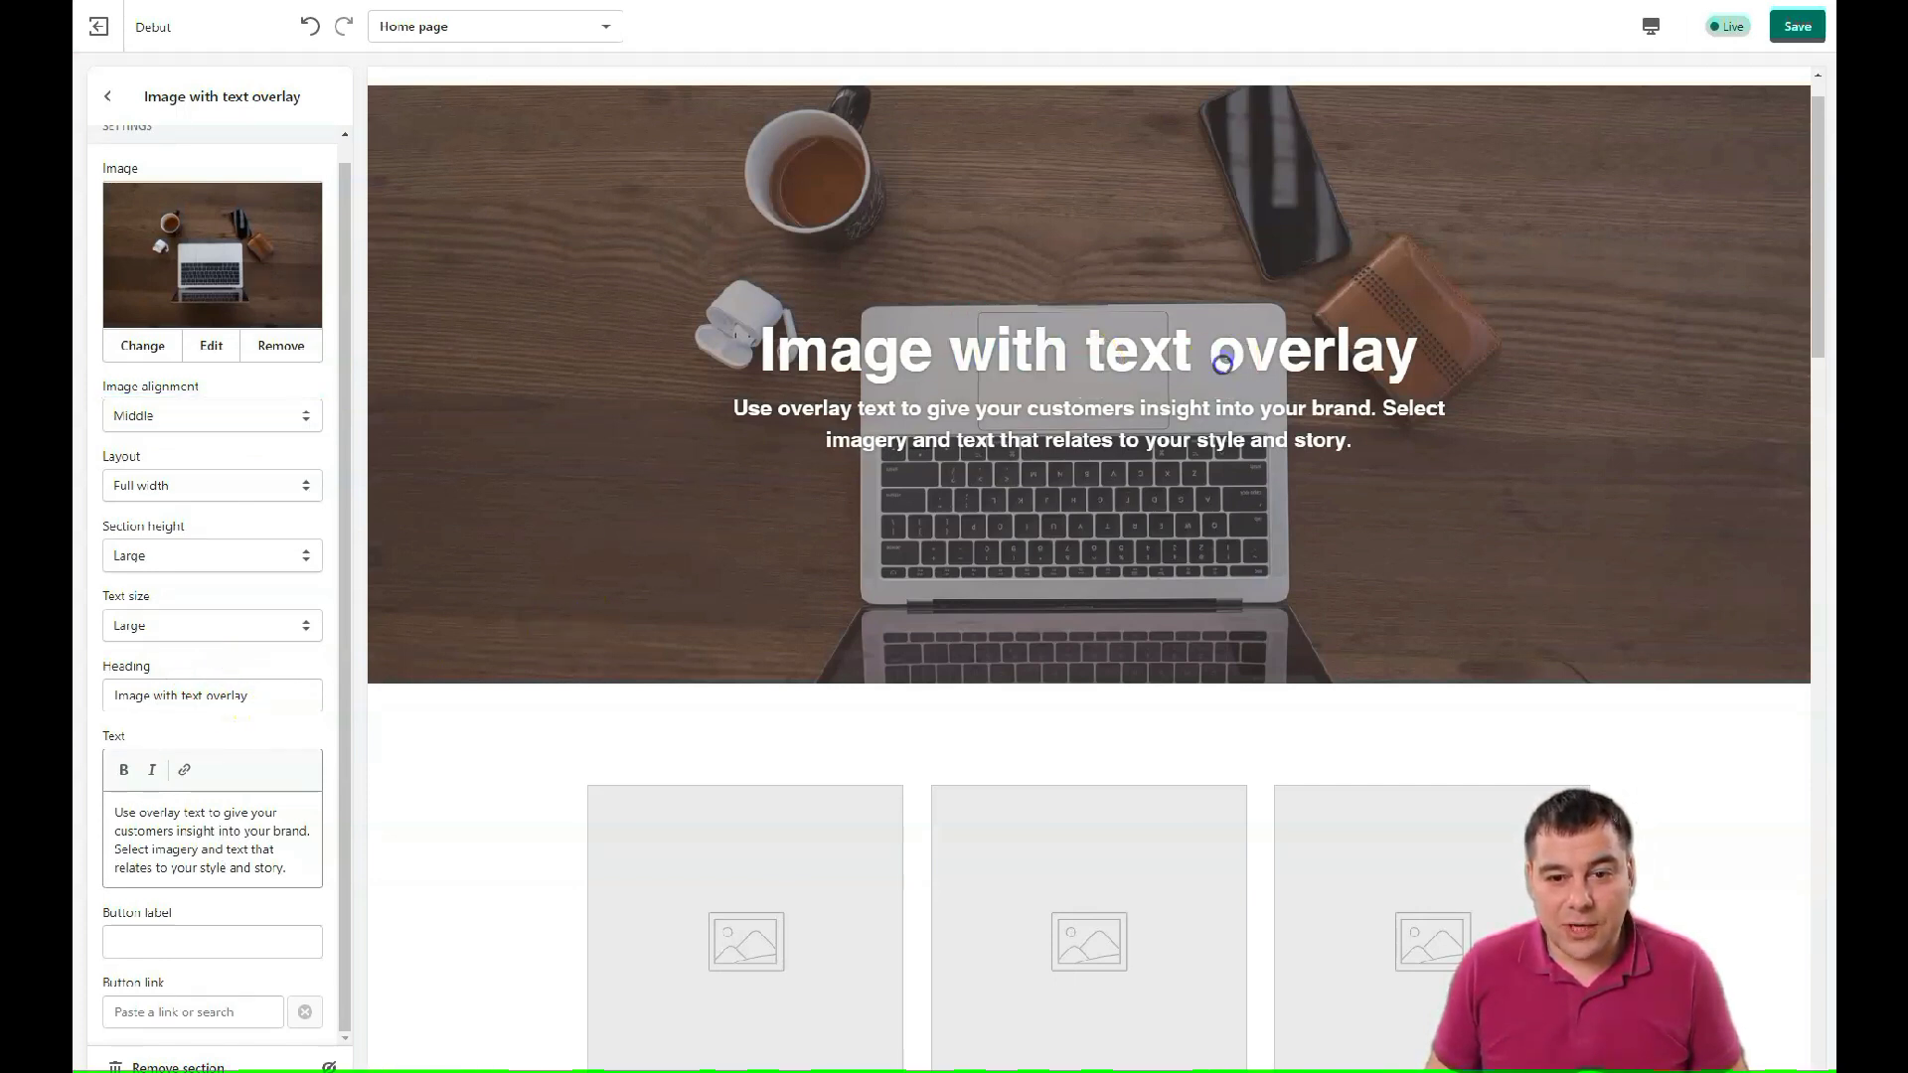
{"action": "left_click_drag", "start_coordinate": [1210, 352], "coordinate": [785, 348]}
{"action": "left_click", "coordinate": [1129, 439]}
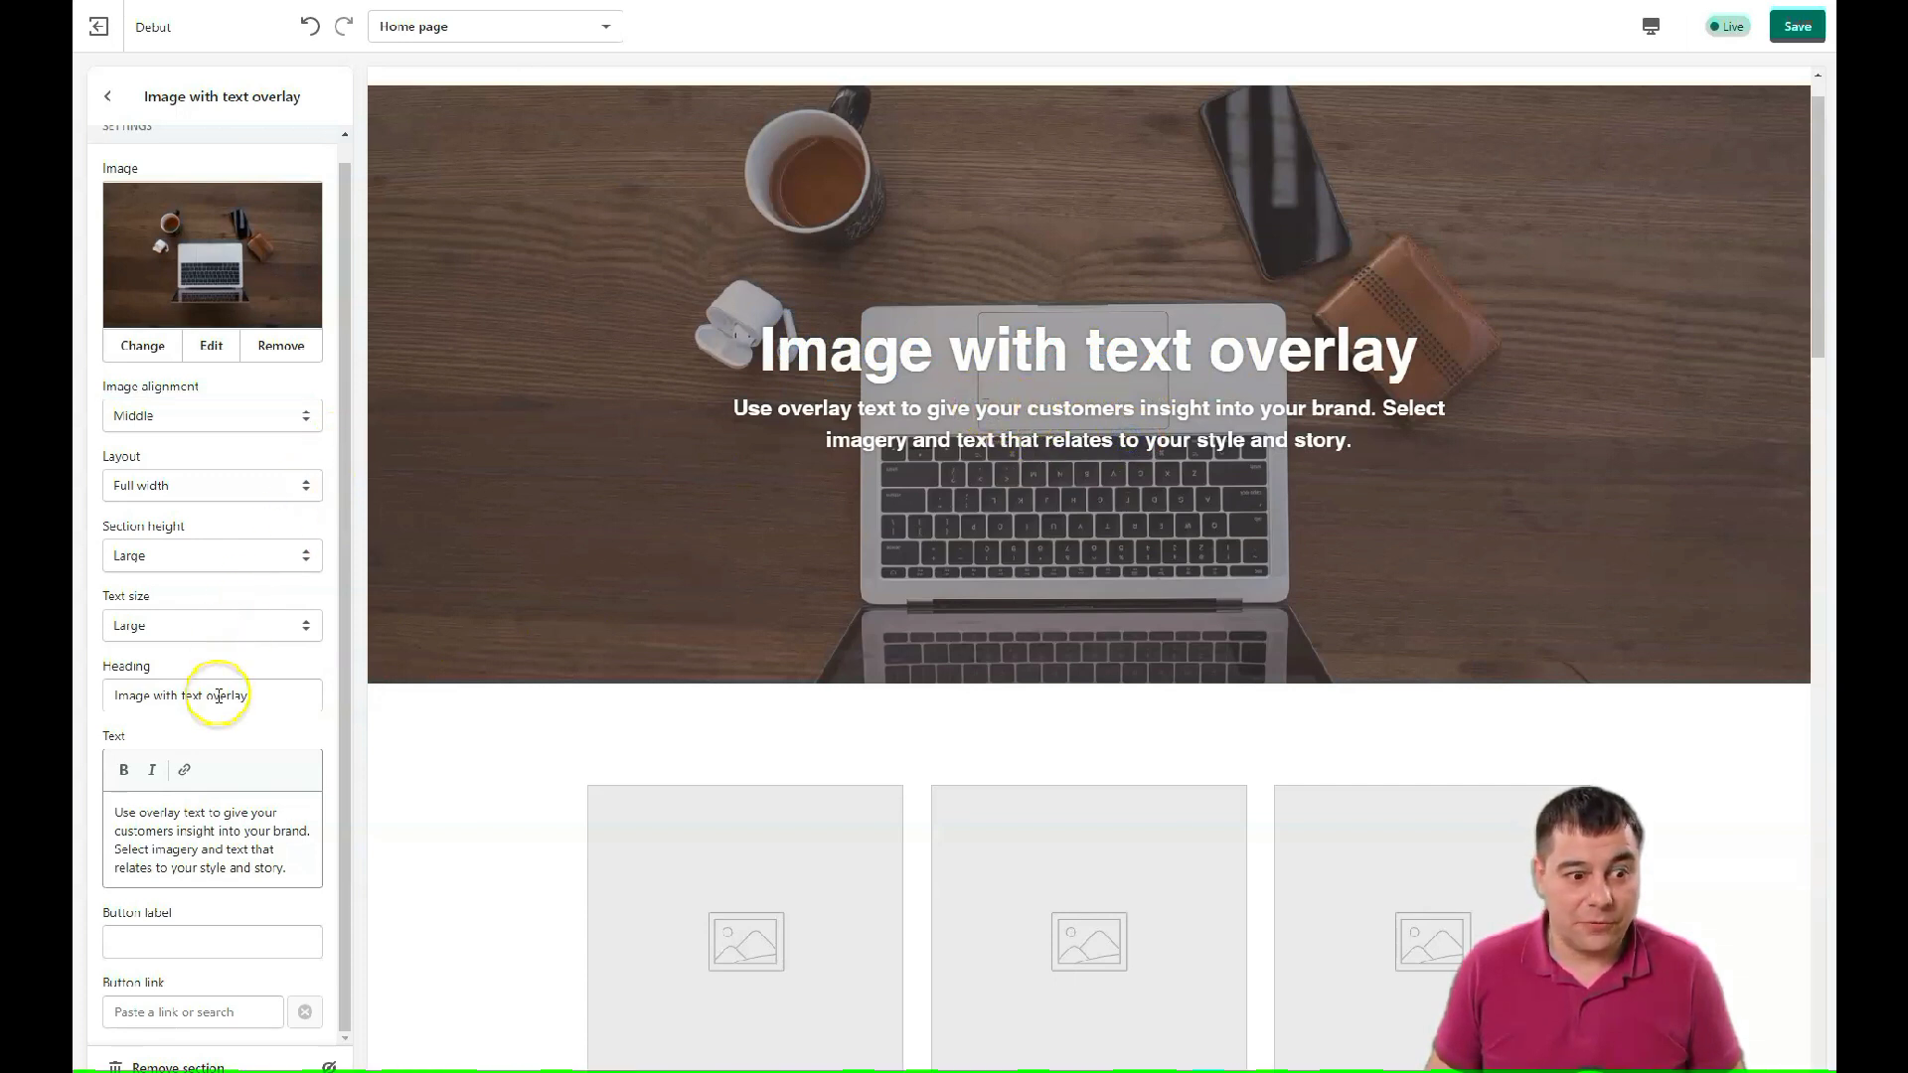
- Shorten the heading of the "Image with text overlay" section to "Image"
{"action": "left_click_drag", "start_coordinate": [244, 695], "coordinate": [90, 701]}
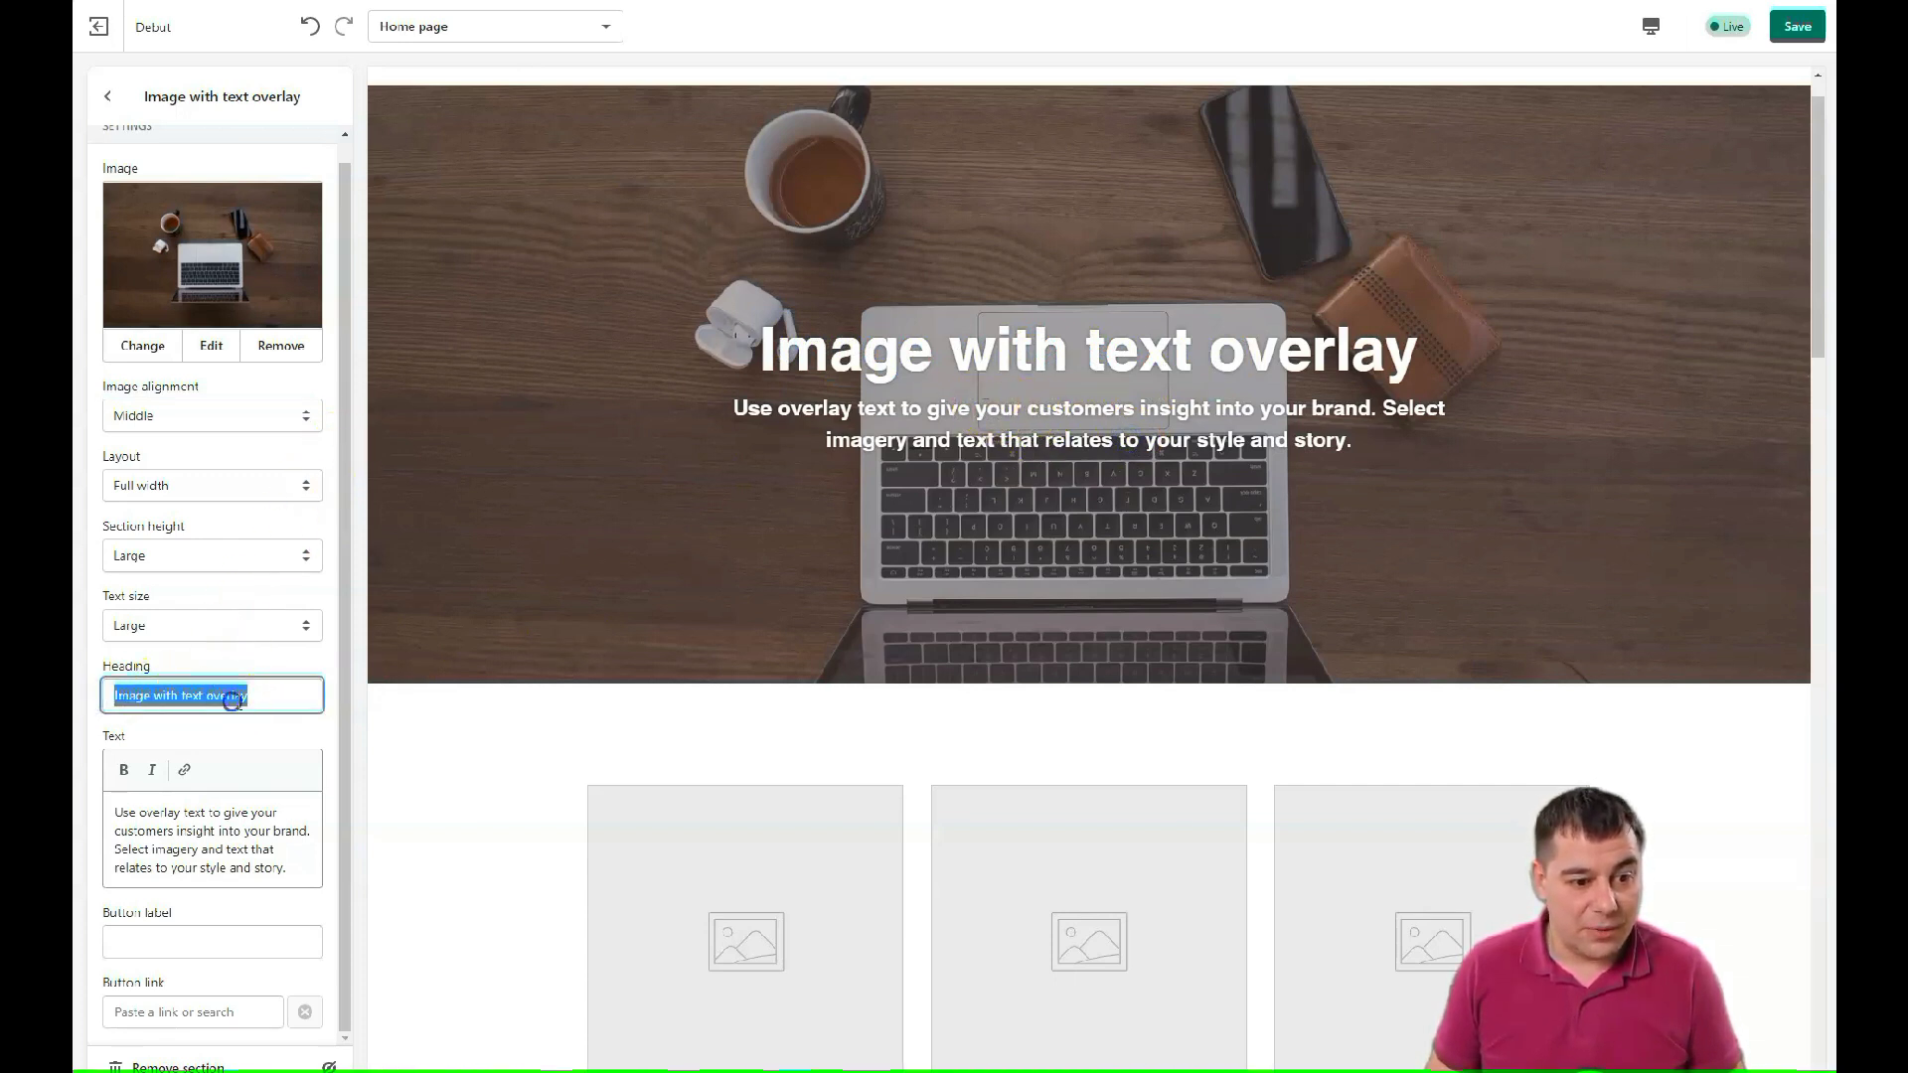
{"action": "left_click", "coordinate": [271, 696]}
{"action": "key", "text": "BackSpace"}
{"action": "key", "text": "BackSpace"}
{"action": "key", "text": "BackSpace"}
{"action": "key", "text": "BackSpace"}
{"action": "key", "text": "BackSpace"}
{"action": "key", "text": "BackSpace"}
{"action": "key", "text": "BackSpace"}
{"action": "key", "text": "BackSpace"}
{"action": "key", "text": "BackSpace"}
{"action": "key", "text": "BackSpace"}
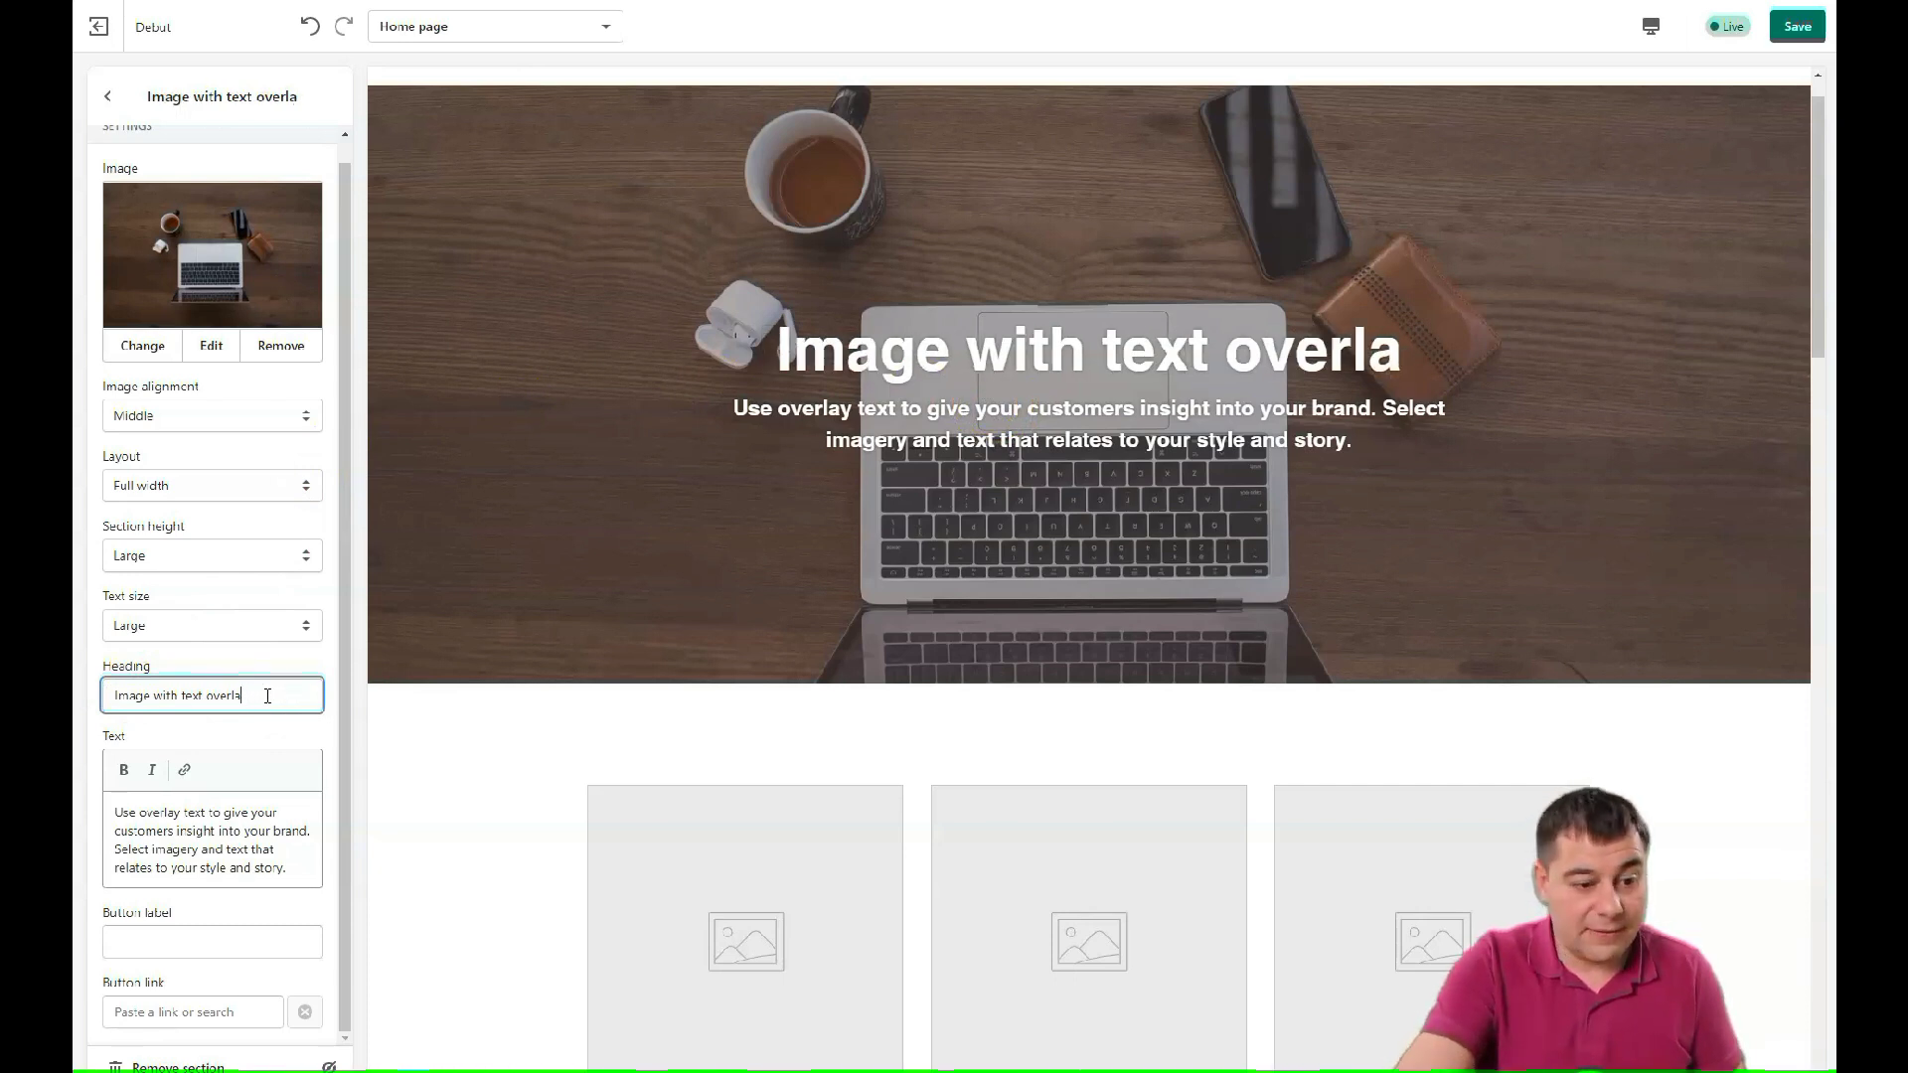
{"action": "key", "text": "BackSpace"}
{"action": "key", "text": "BackSpace"}
{"action": "key", "text": "BackSpace"}
{"action": "key", "text": "BackSpace"}
{"action": "key", "text": "BackSpace"}
{"action": "key", "text": "BackSpace"}
{"action": "key", "text": "BackSpace"}
{"action": "key", "text": "BackSpace"}
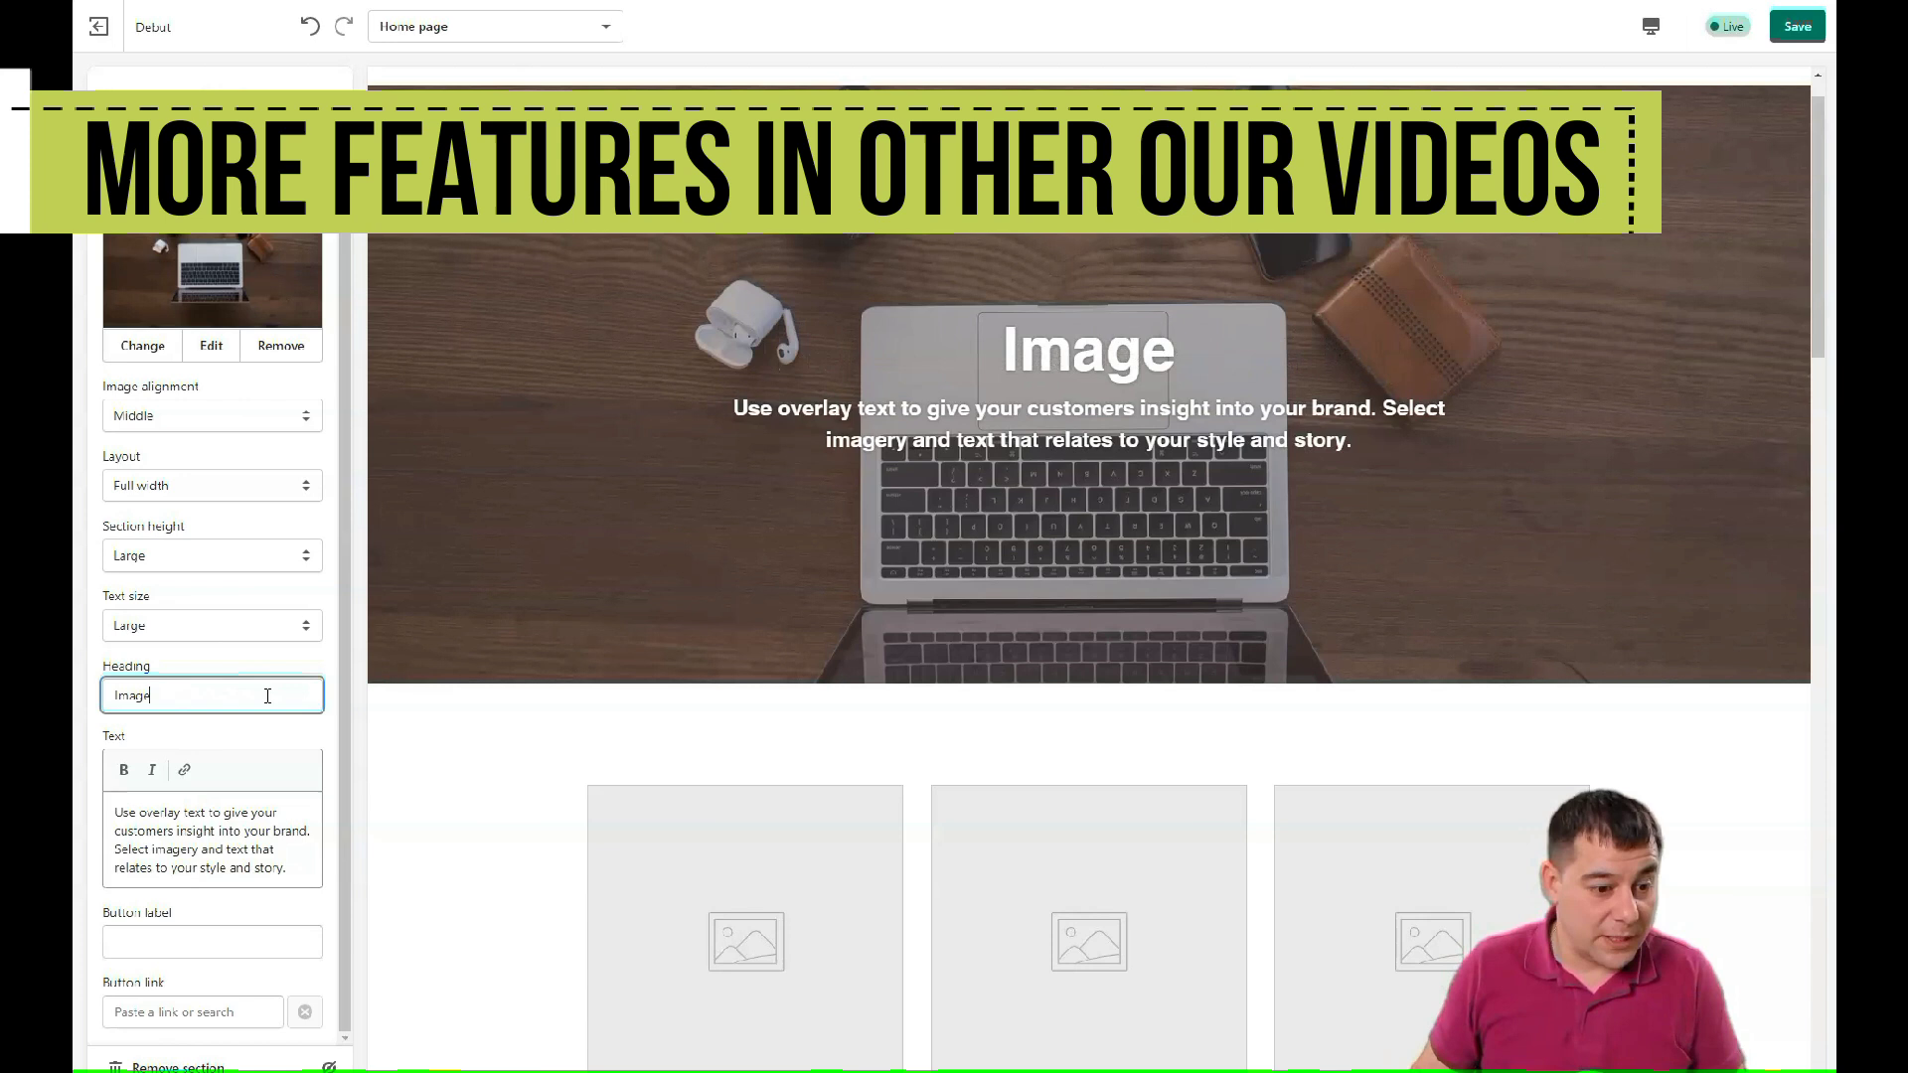
- Delete all the text below the banner's "Image" heading and return to the home page section list
{"action": "double_click", "coordinate": [197, 830]}
{"action": "left_click_drag", "start_coordinate": [183, 813], "coordinate": [113, 812]}
{"action": "key", "text": "BackSpace"}
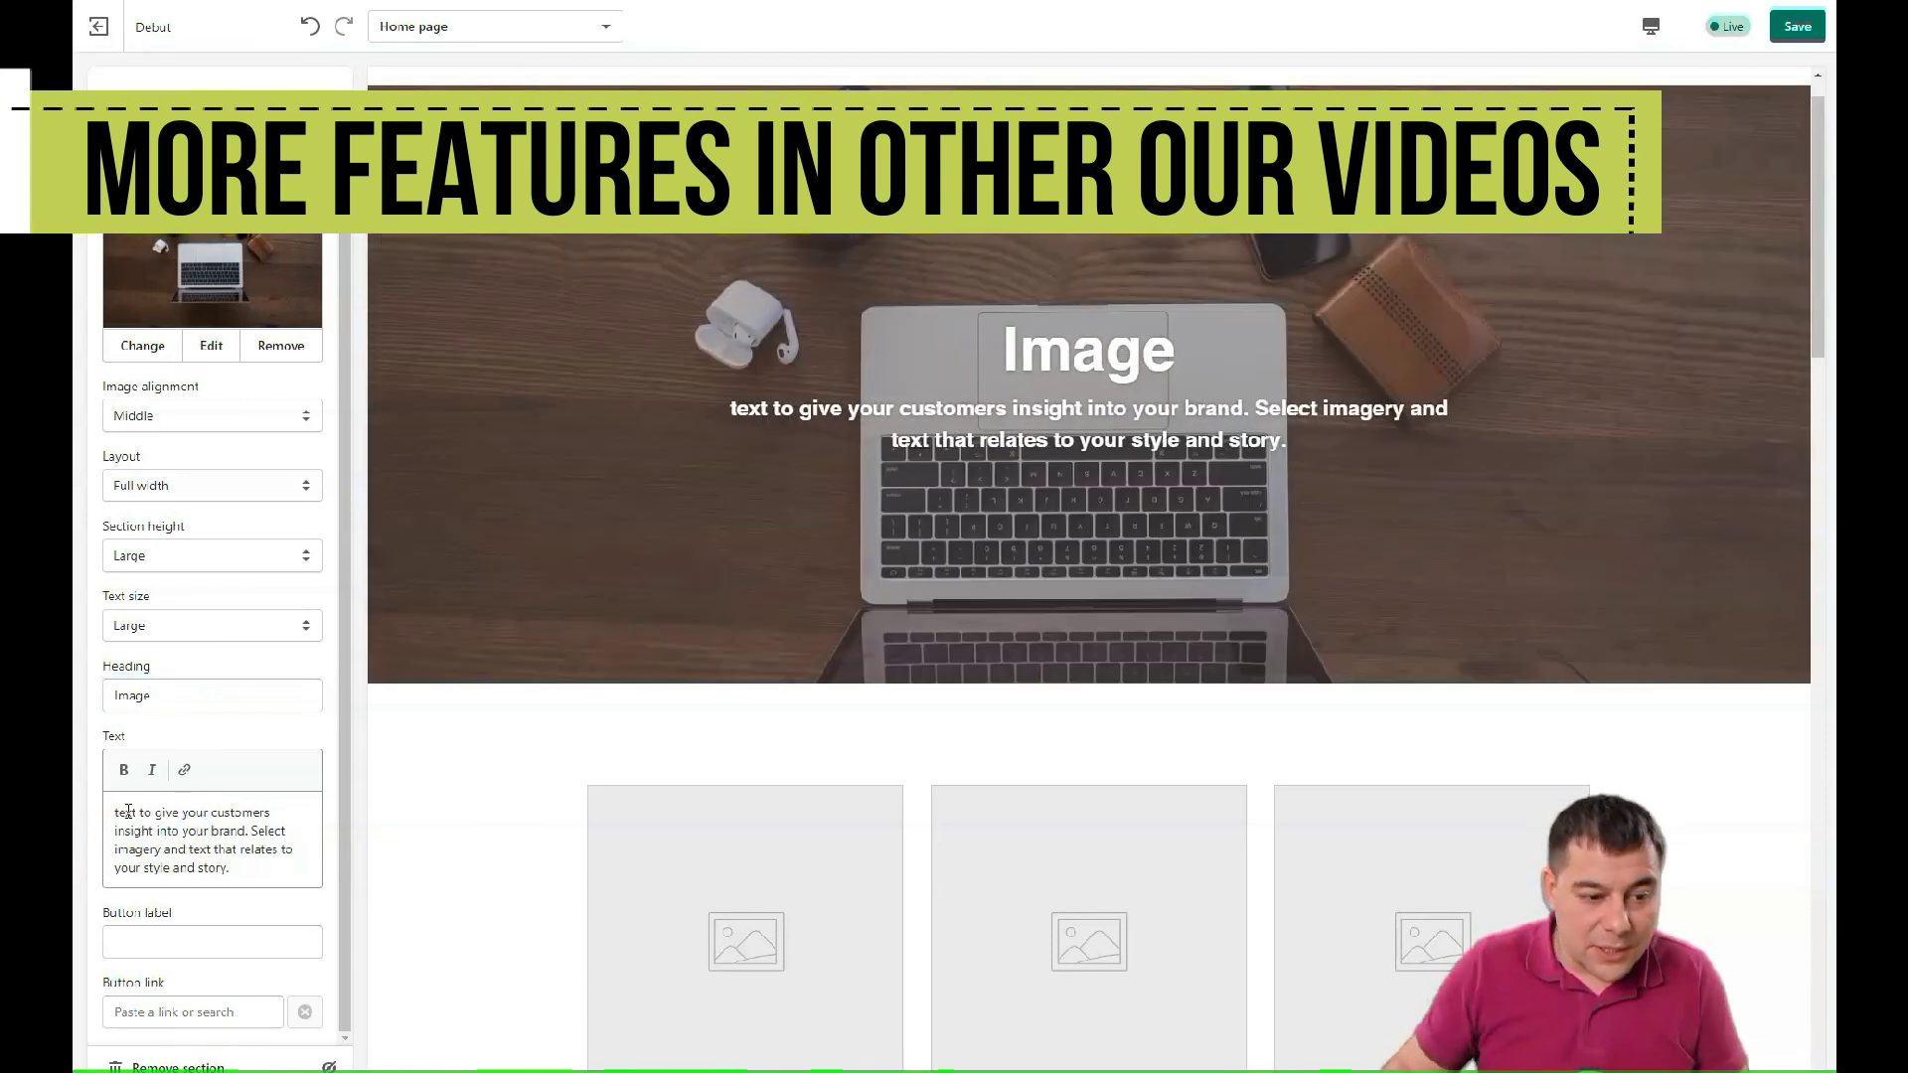
{"action": "left_click", "coordinate": [246, 833]}
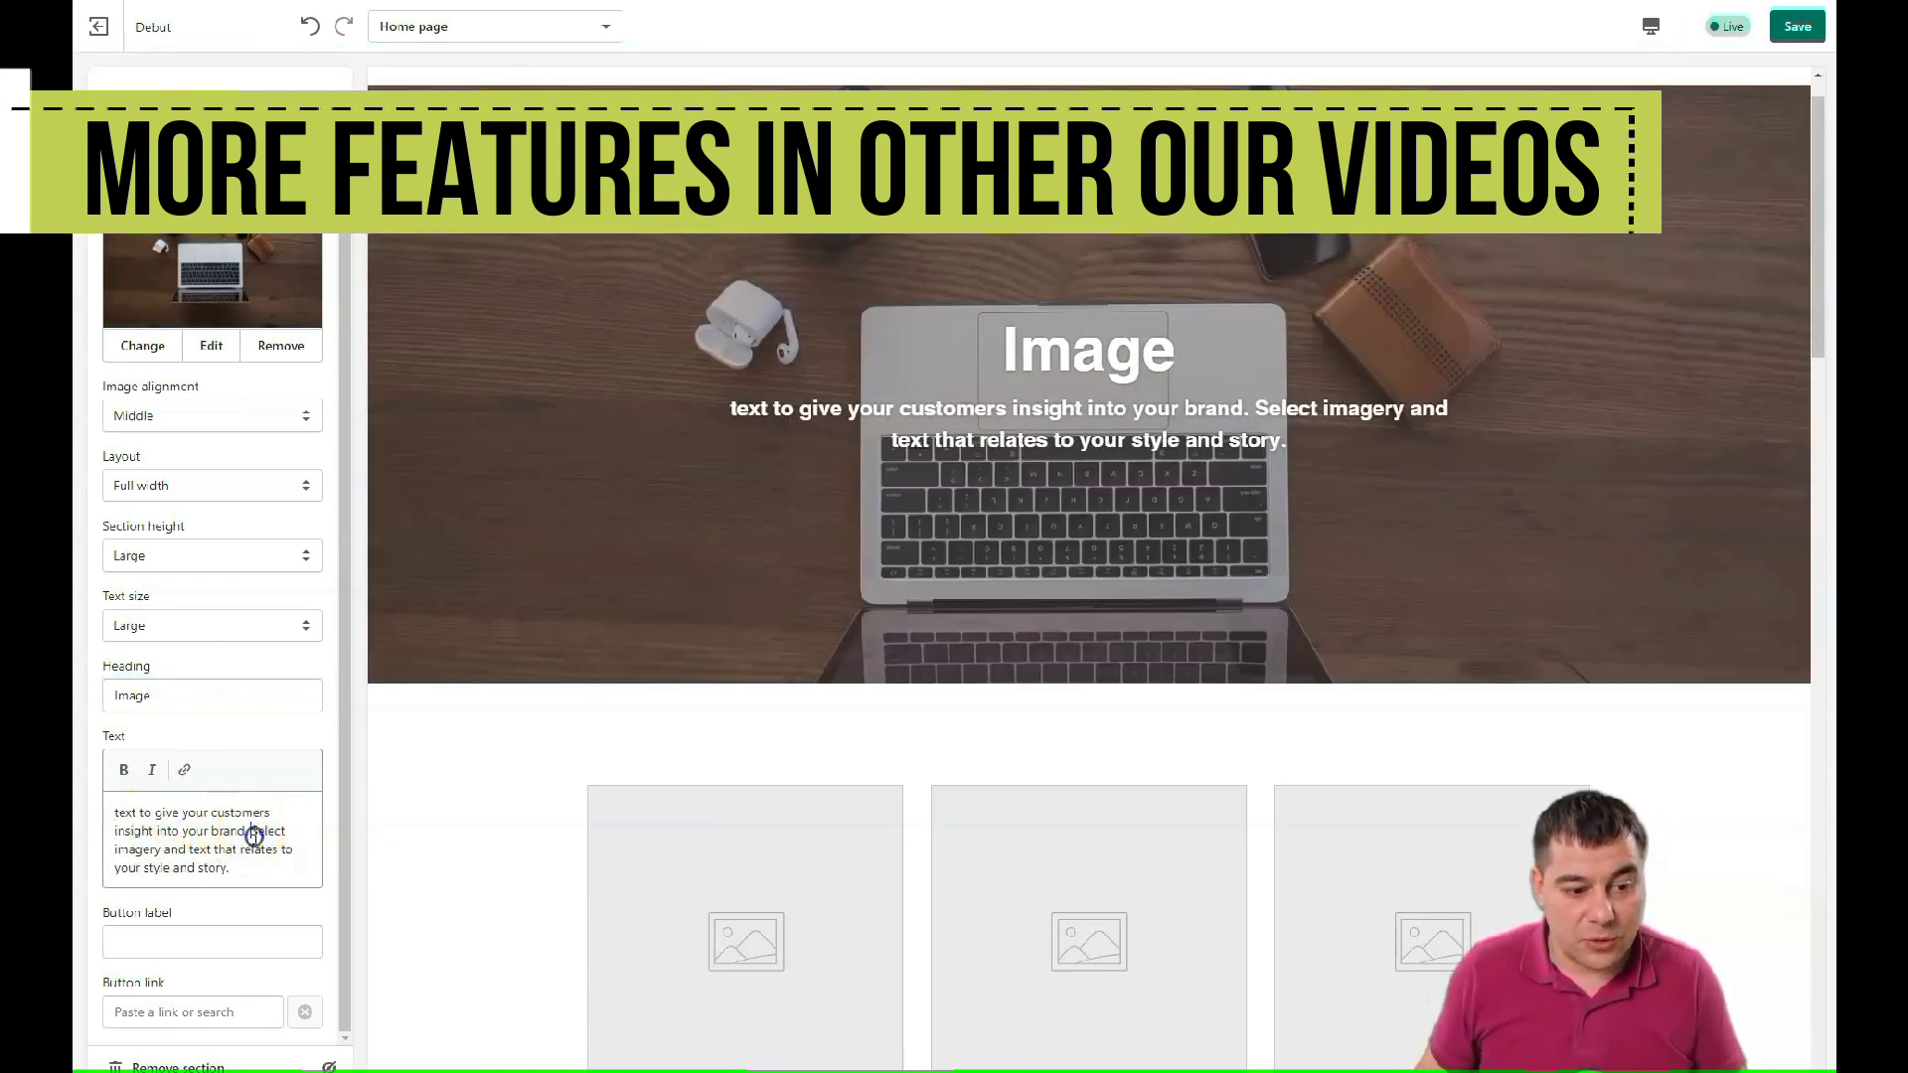
{"action": "left_click_drag", "start_coordinate": [249, 832], "coordinate": [276, 867]}
{"action": "key", "text": "BackSpace"}
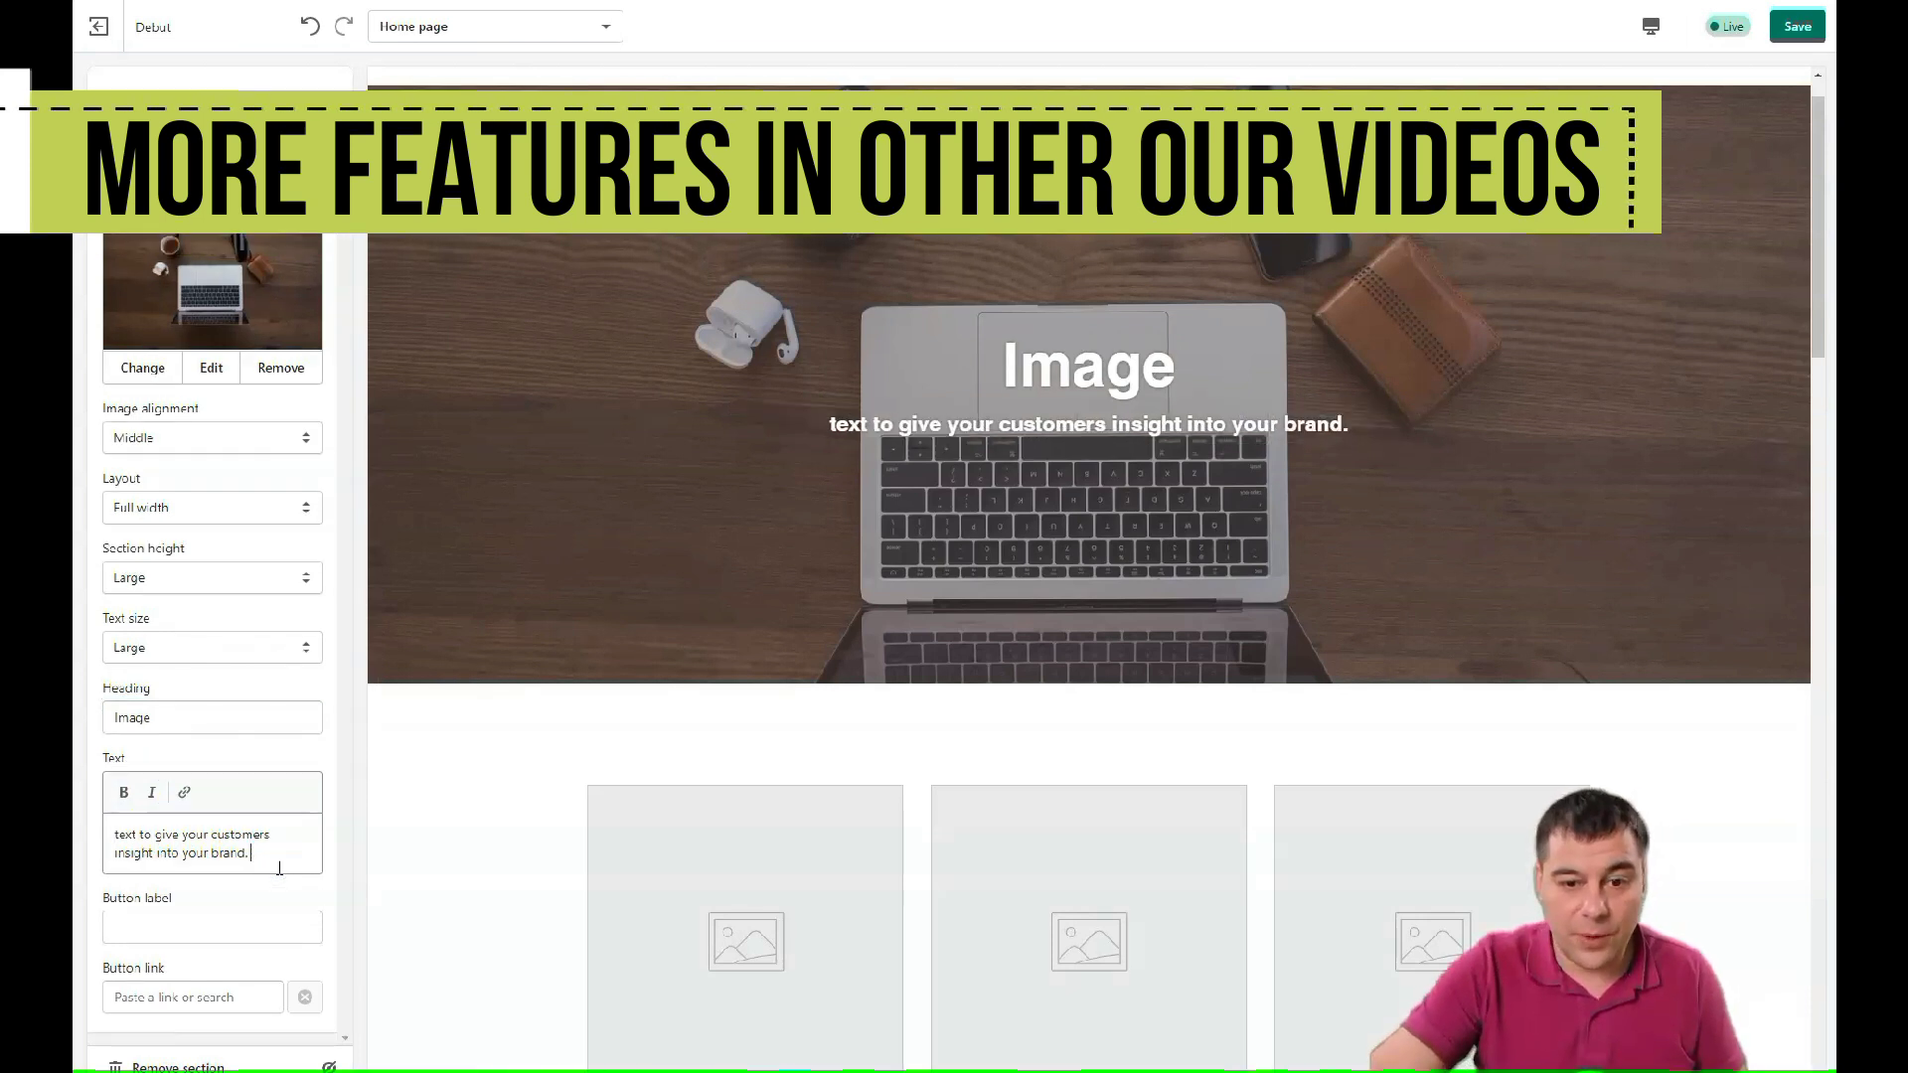
{"action": "left_click_drag", "start_coordinate": [250, 852], "coordinate": [116, 833]}
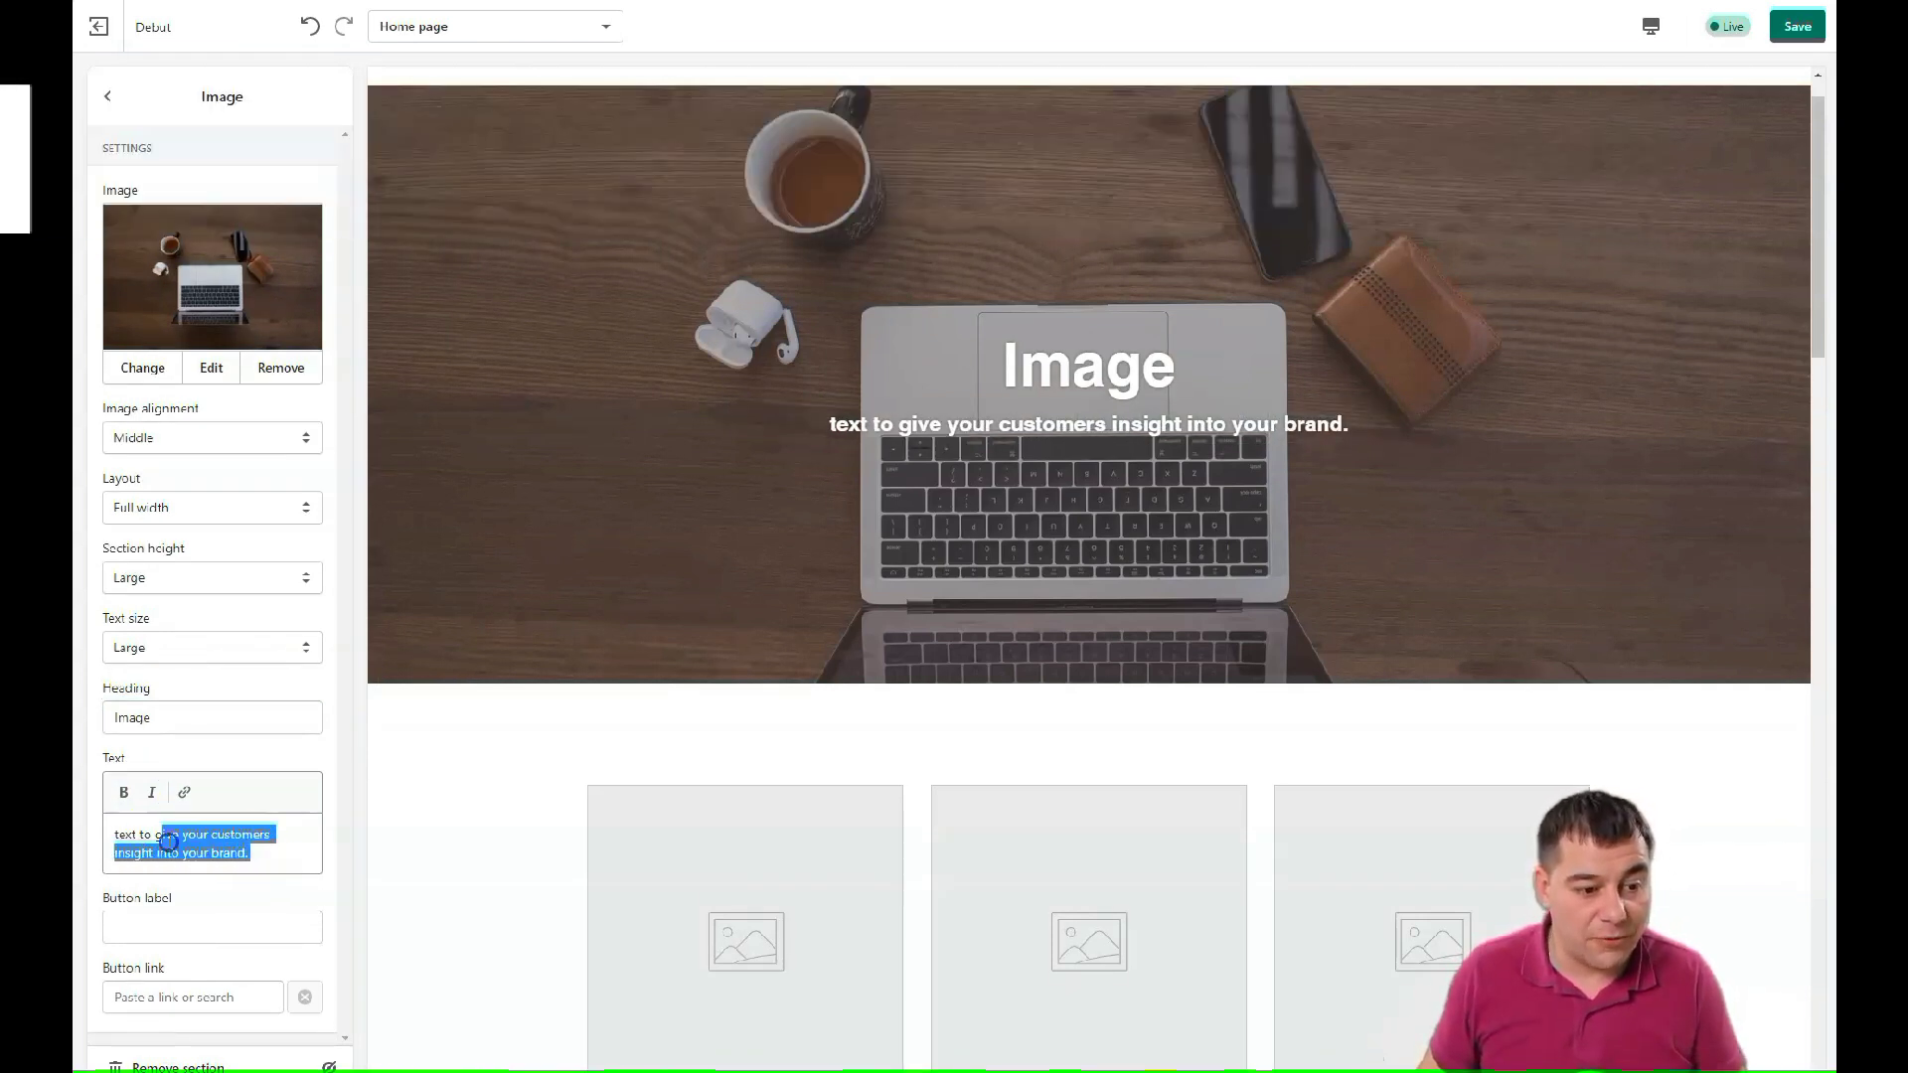
{"action": "key", "text": "BackSpace"}
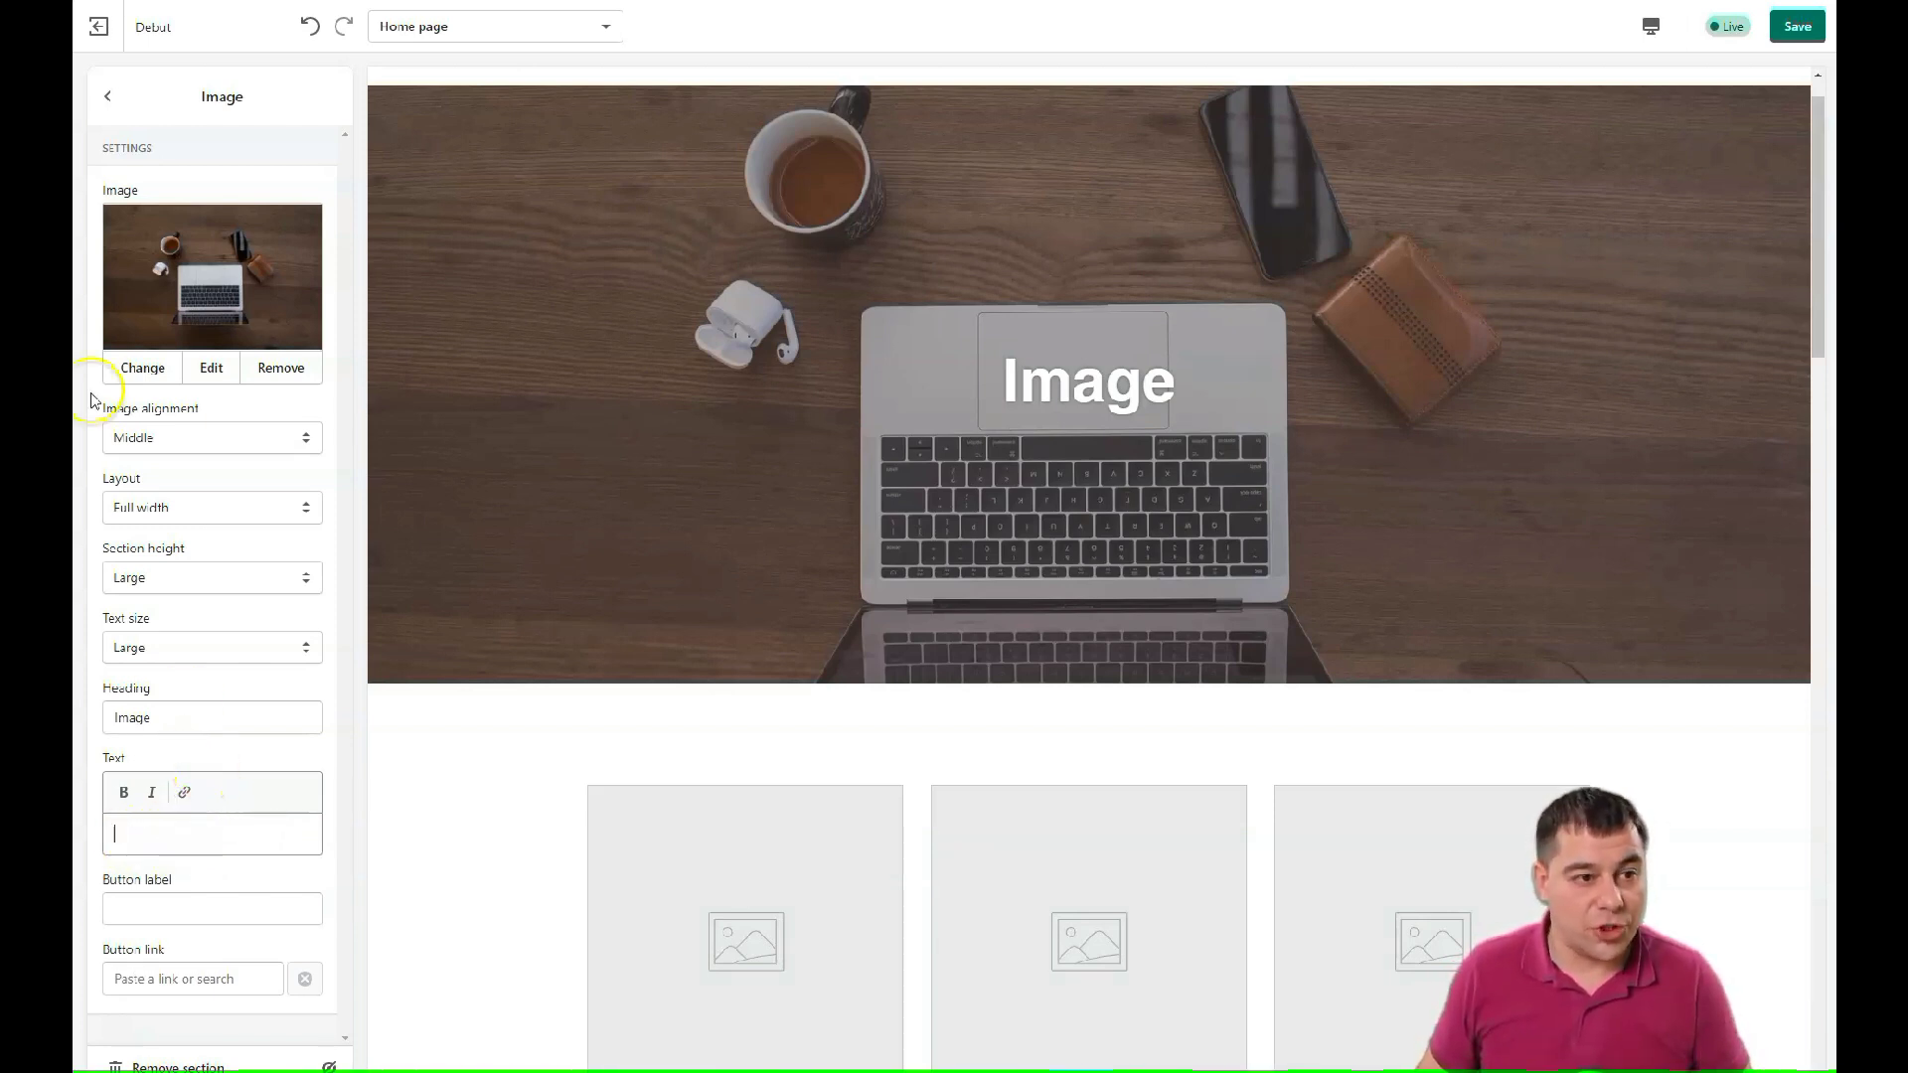
{"action": "left_click", "coordinate": [107, 99]}
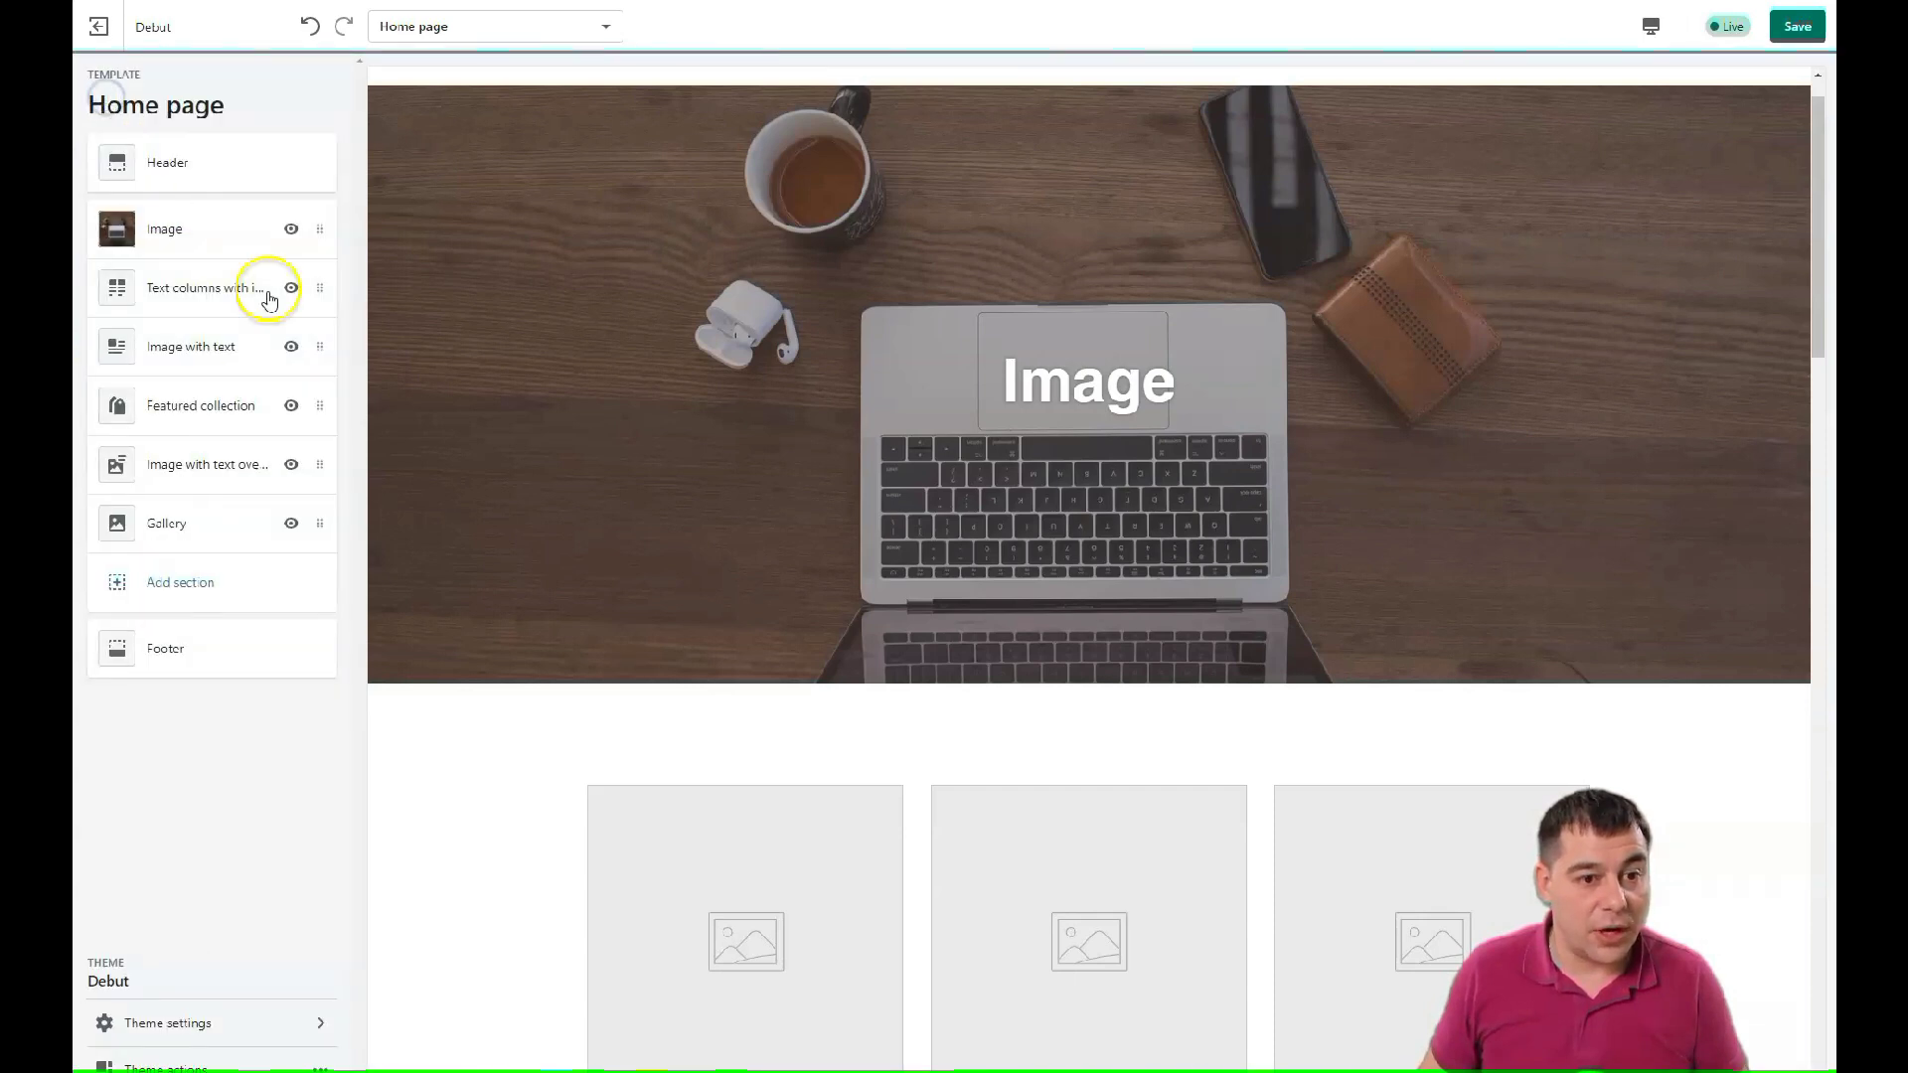
- View the settings of the "Text columns with images" section and return to the home page section list
{"action": "scroll", "coordinate": [1166, 630], "scroll_direction": "down", "scroll_amount": 3}
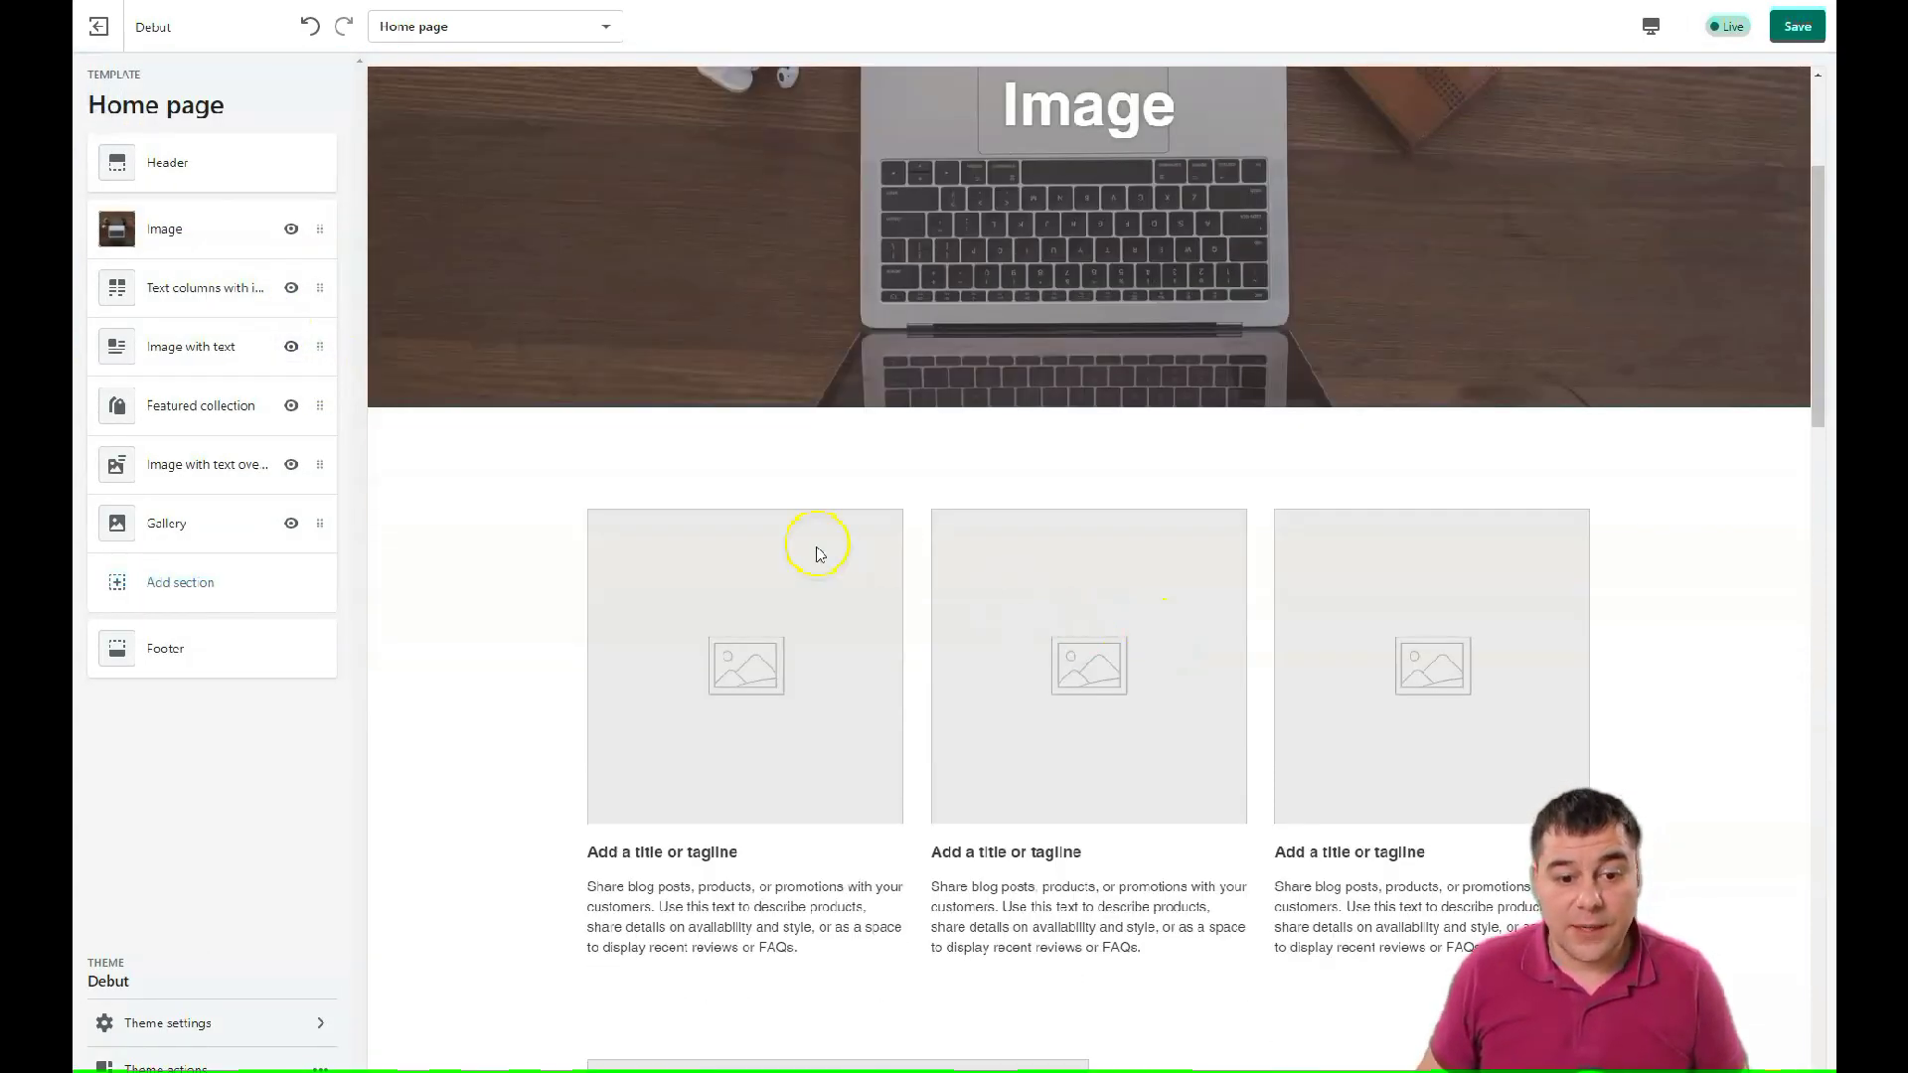
{"action": "left_click", "coordinate": [202, 288]}
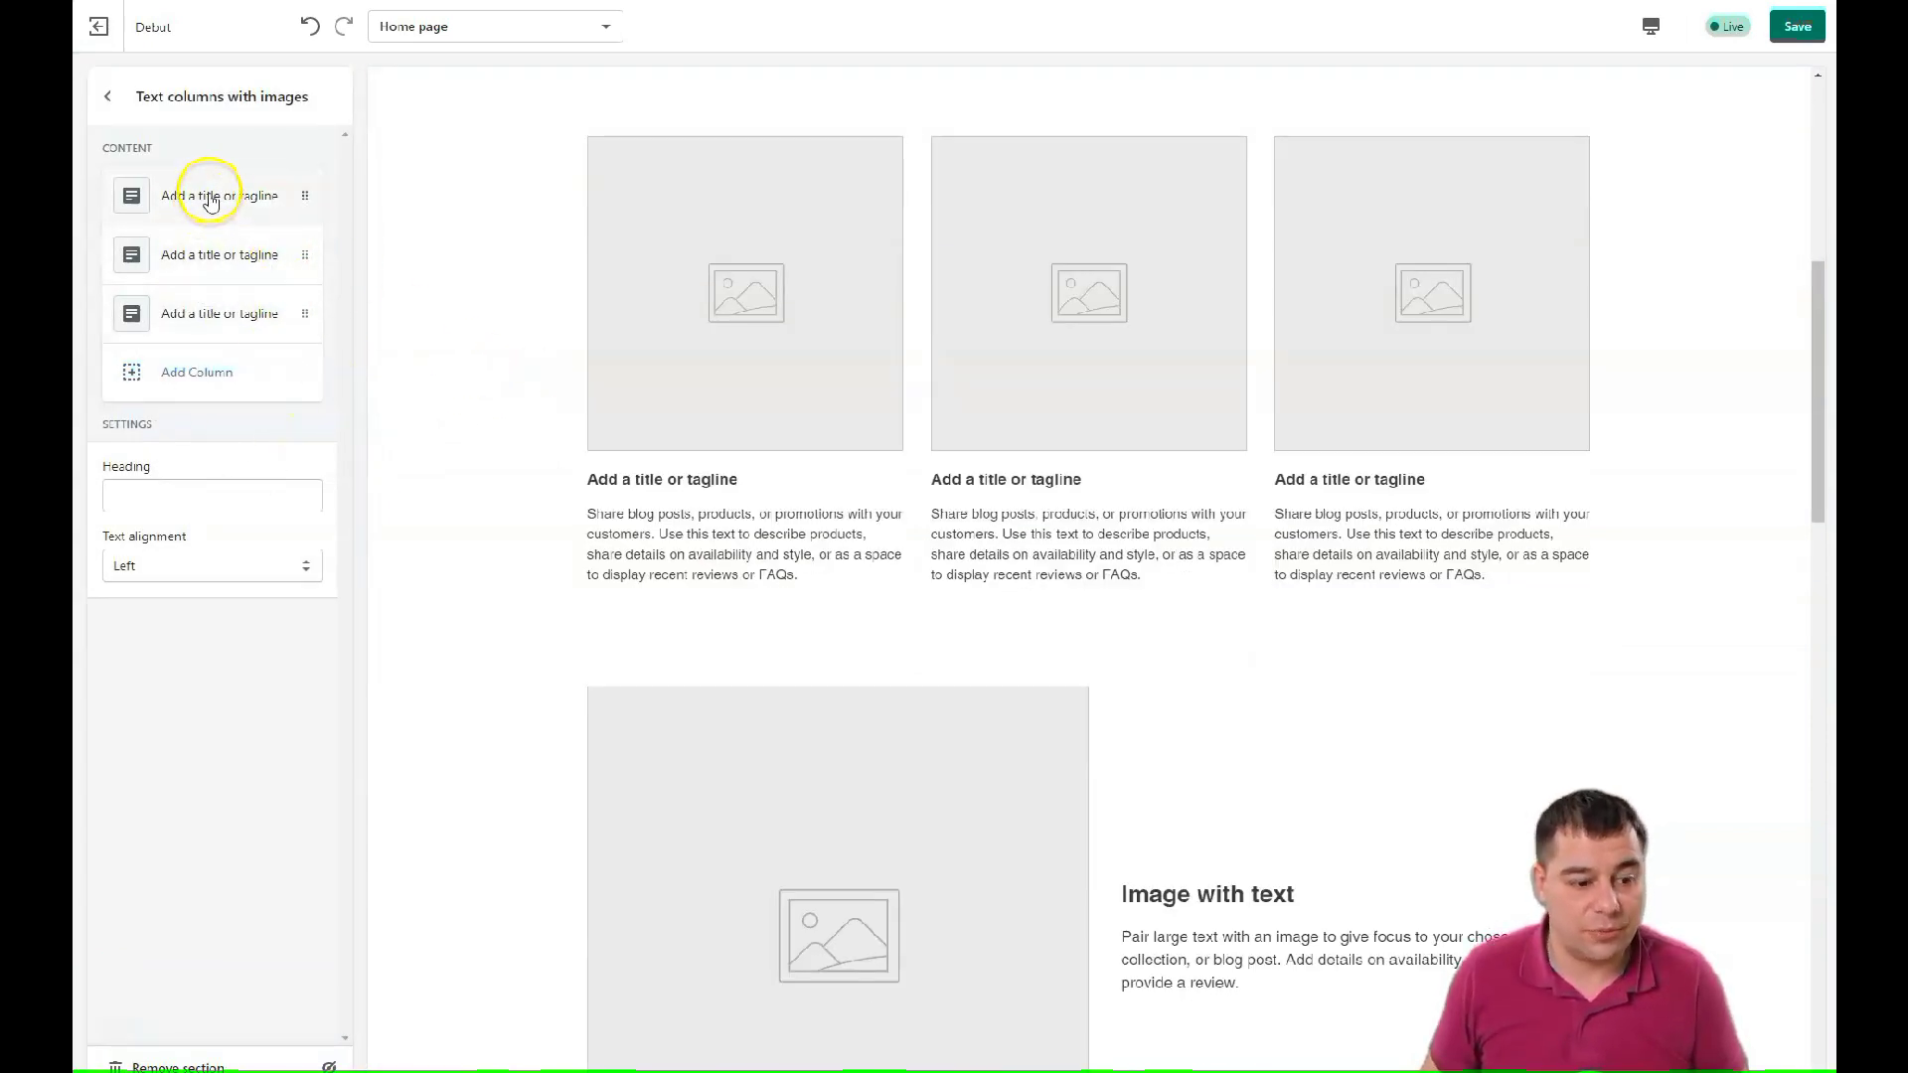
{"action": "left_click", "coordinate": [107, 96]}
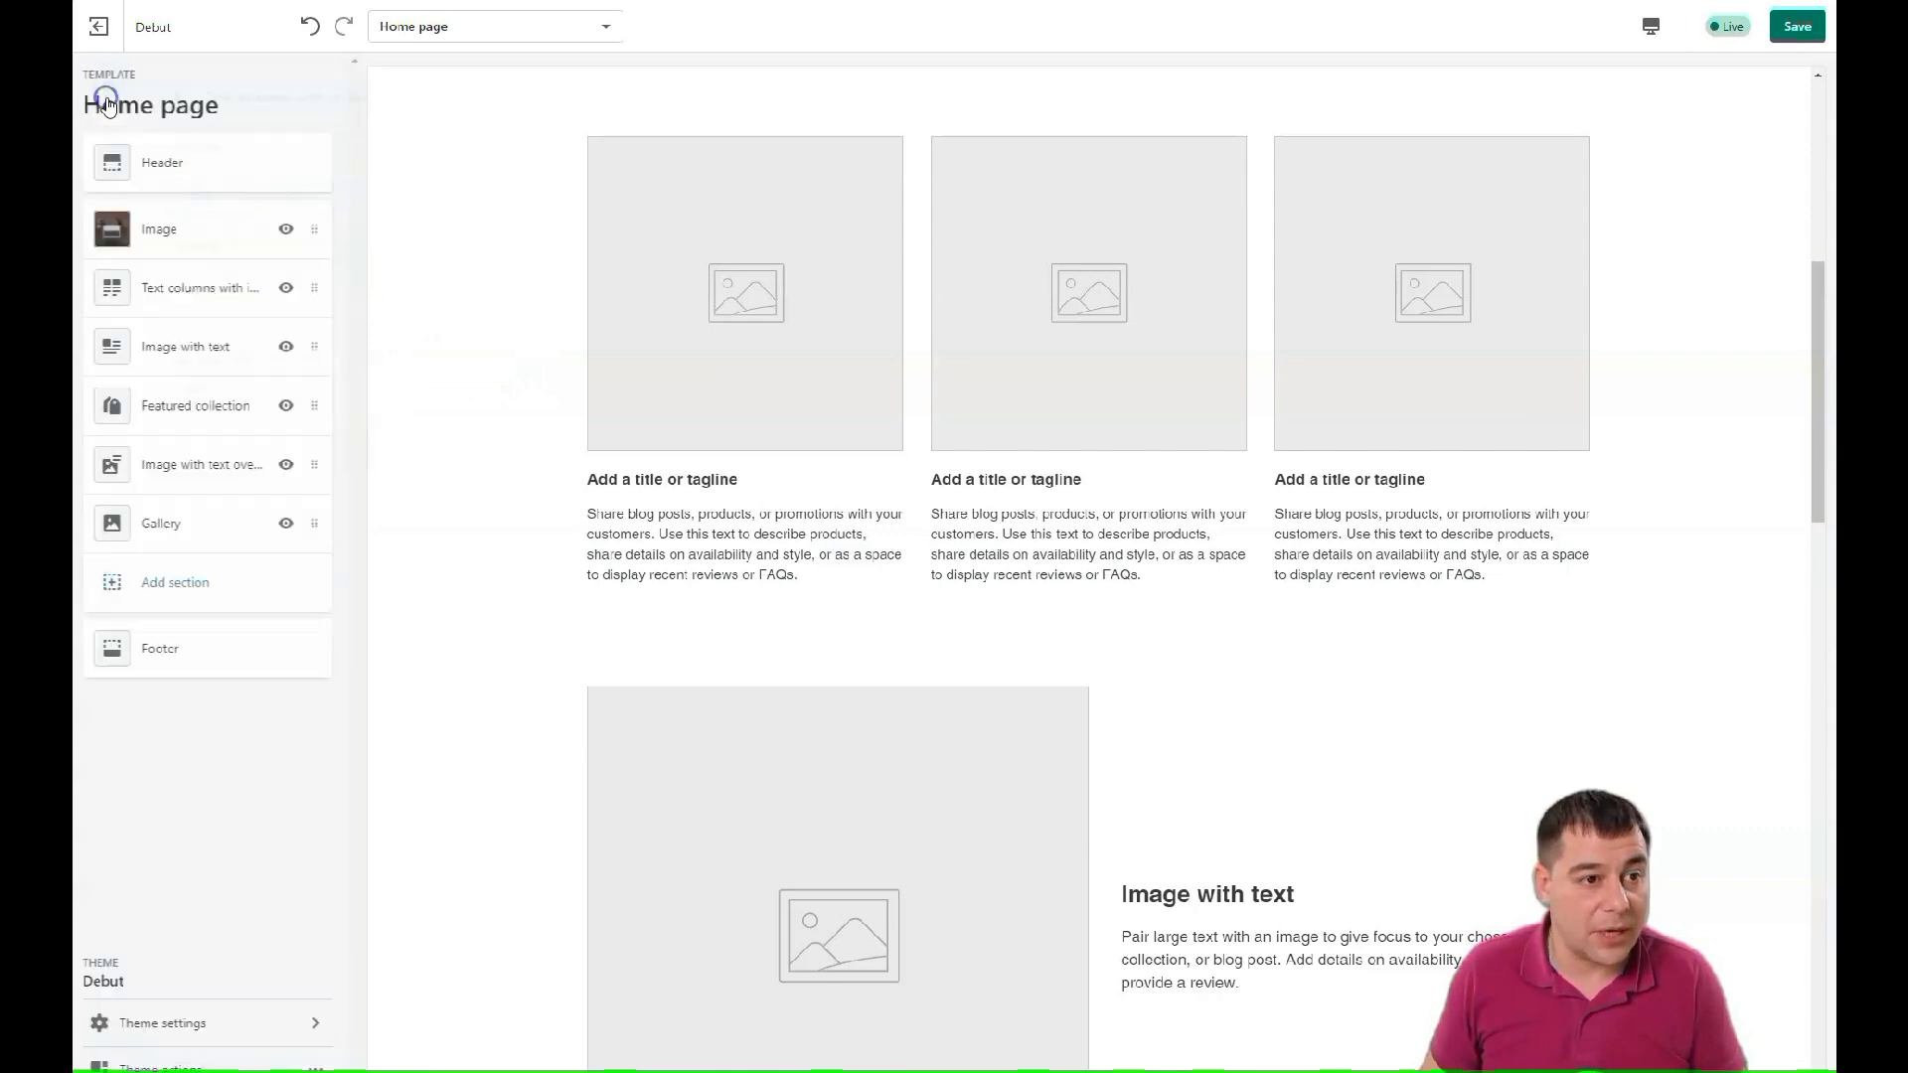
- Leave the theme editor without saving the changes and start adding a new product to the store
{"action": "left_click", "coordinate": [99, 30]}
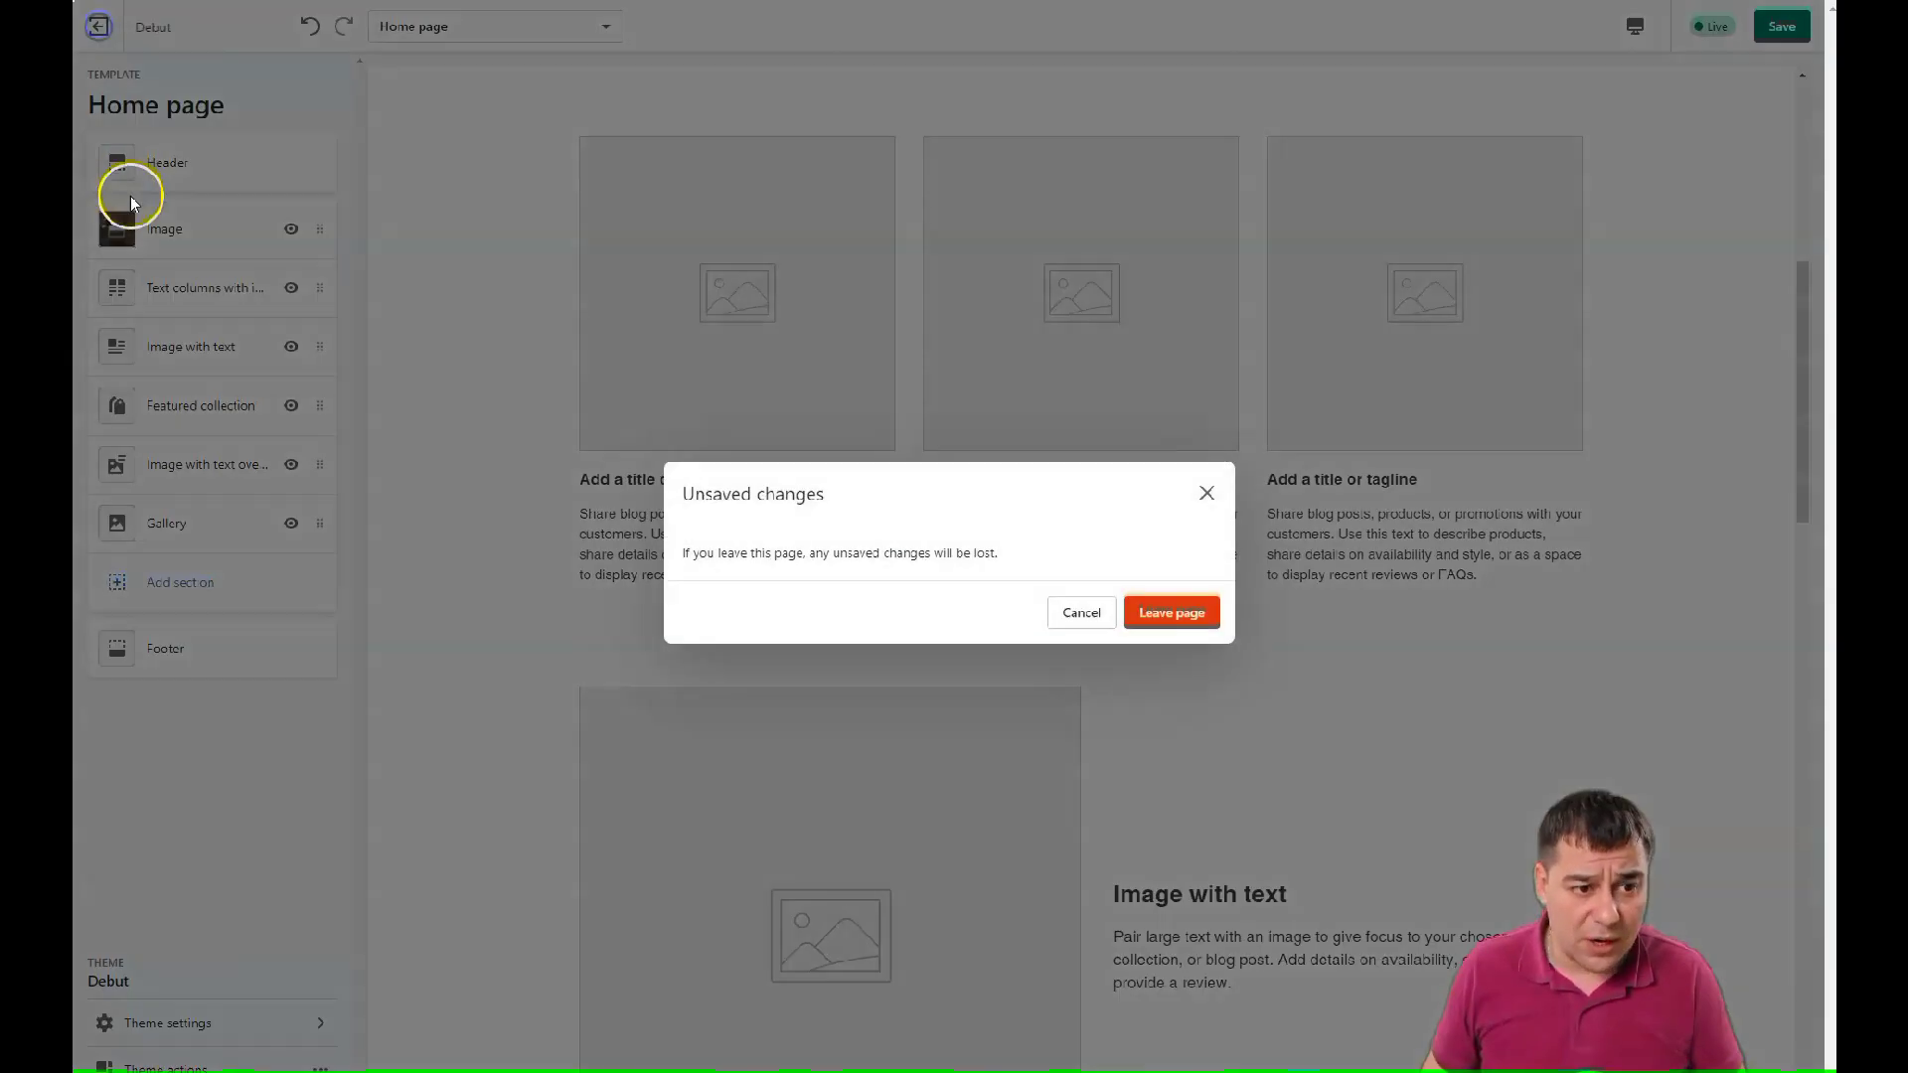
{"action": "left_click", "coordinate": [1147, 610]}
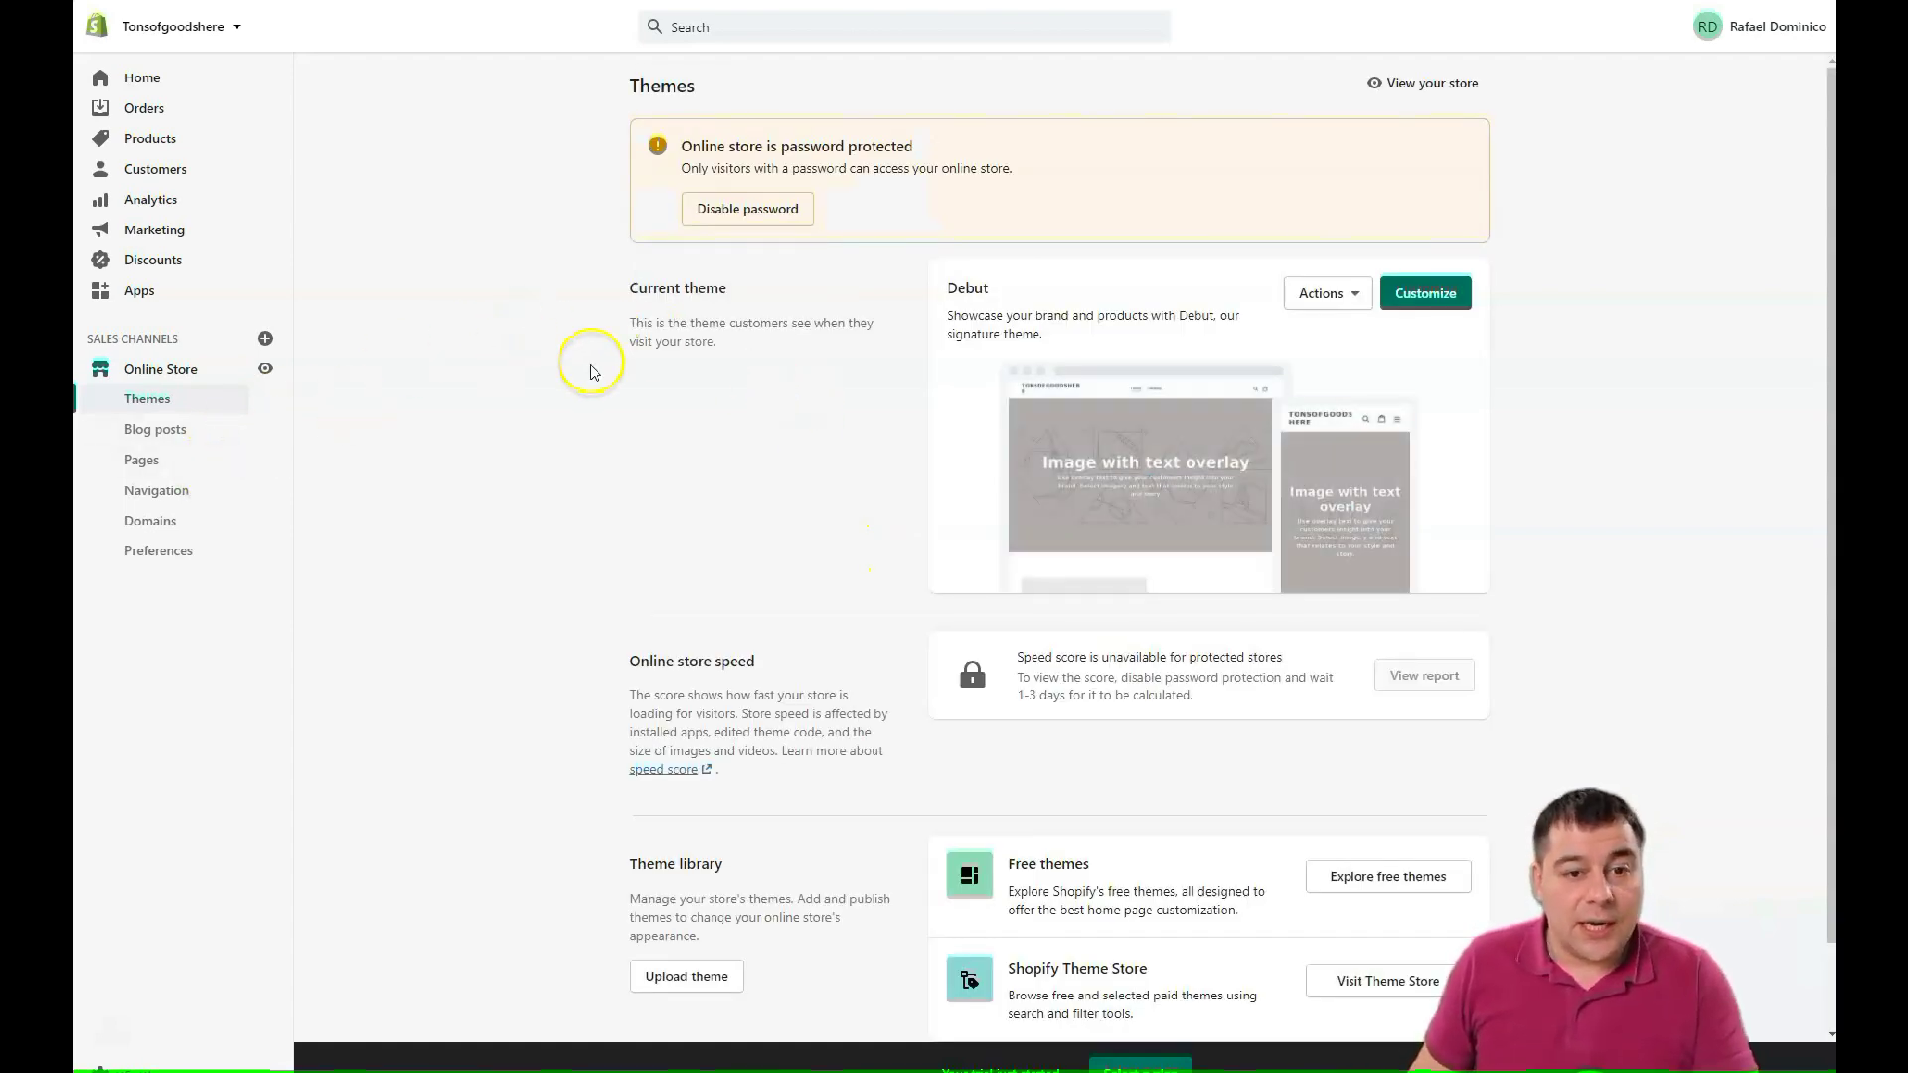
{"action": "left_click", "coordinate": [139, 141]}
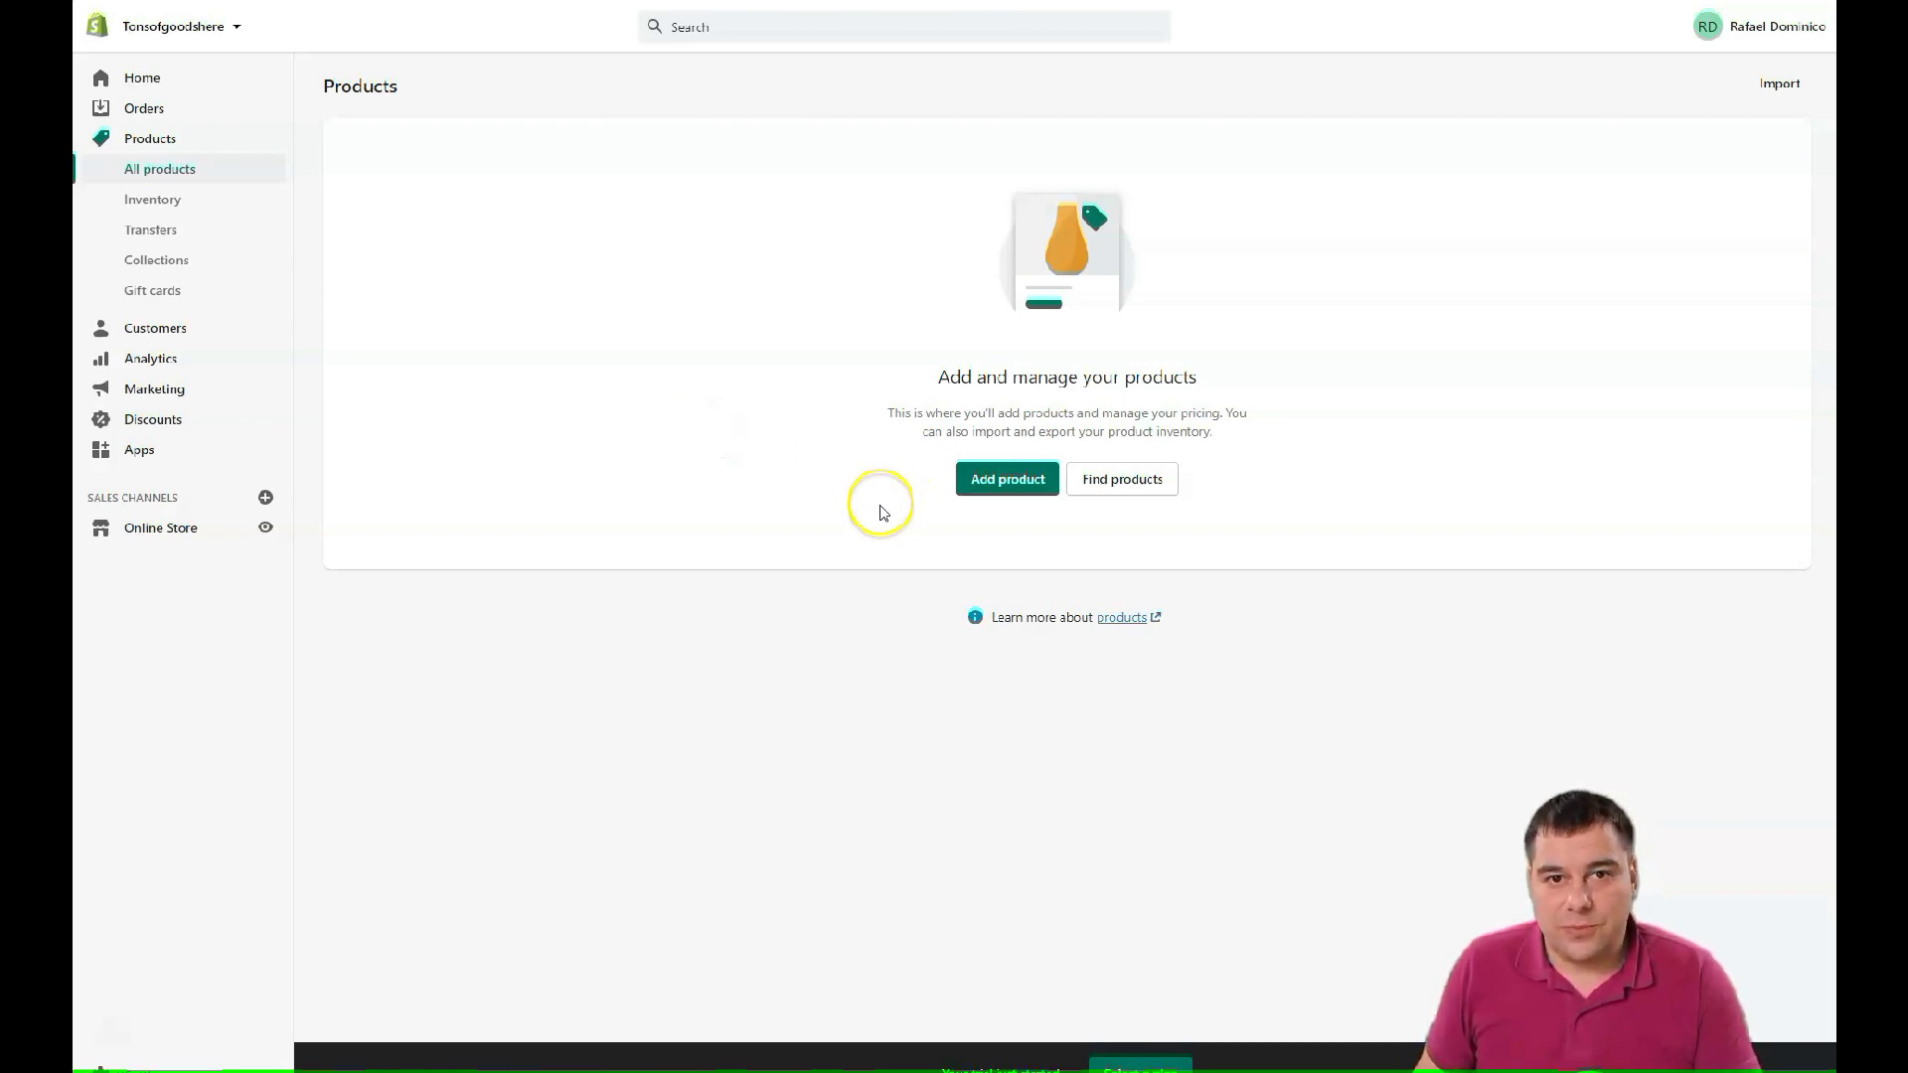
{"action": "left_click", "coordinate": [998, 481]}
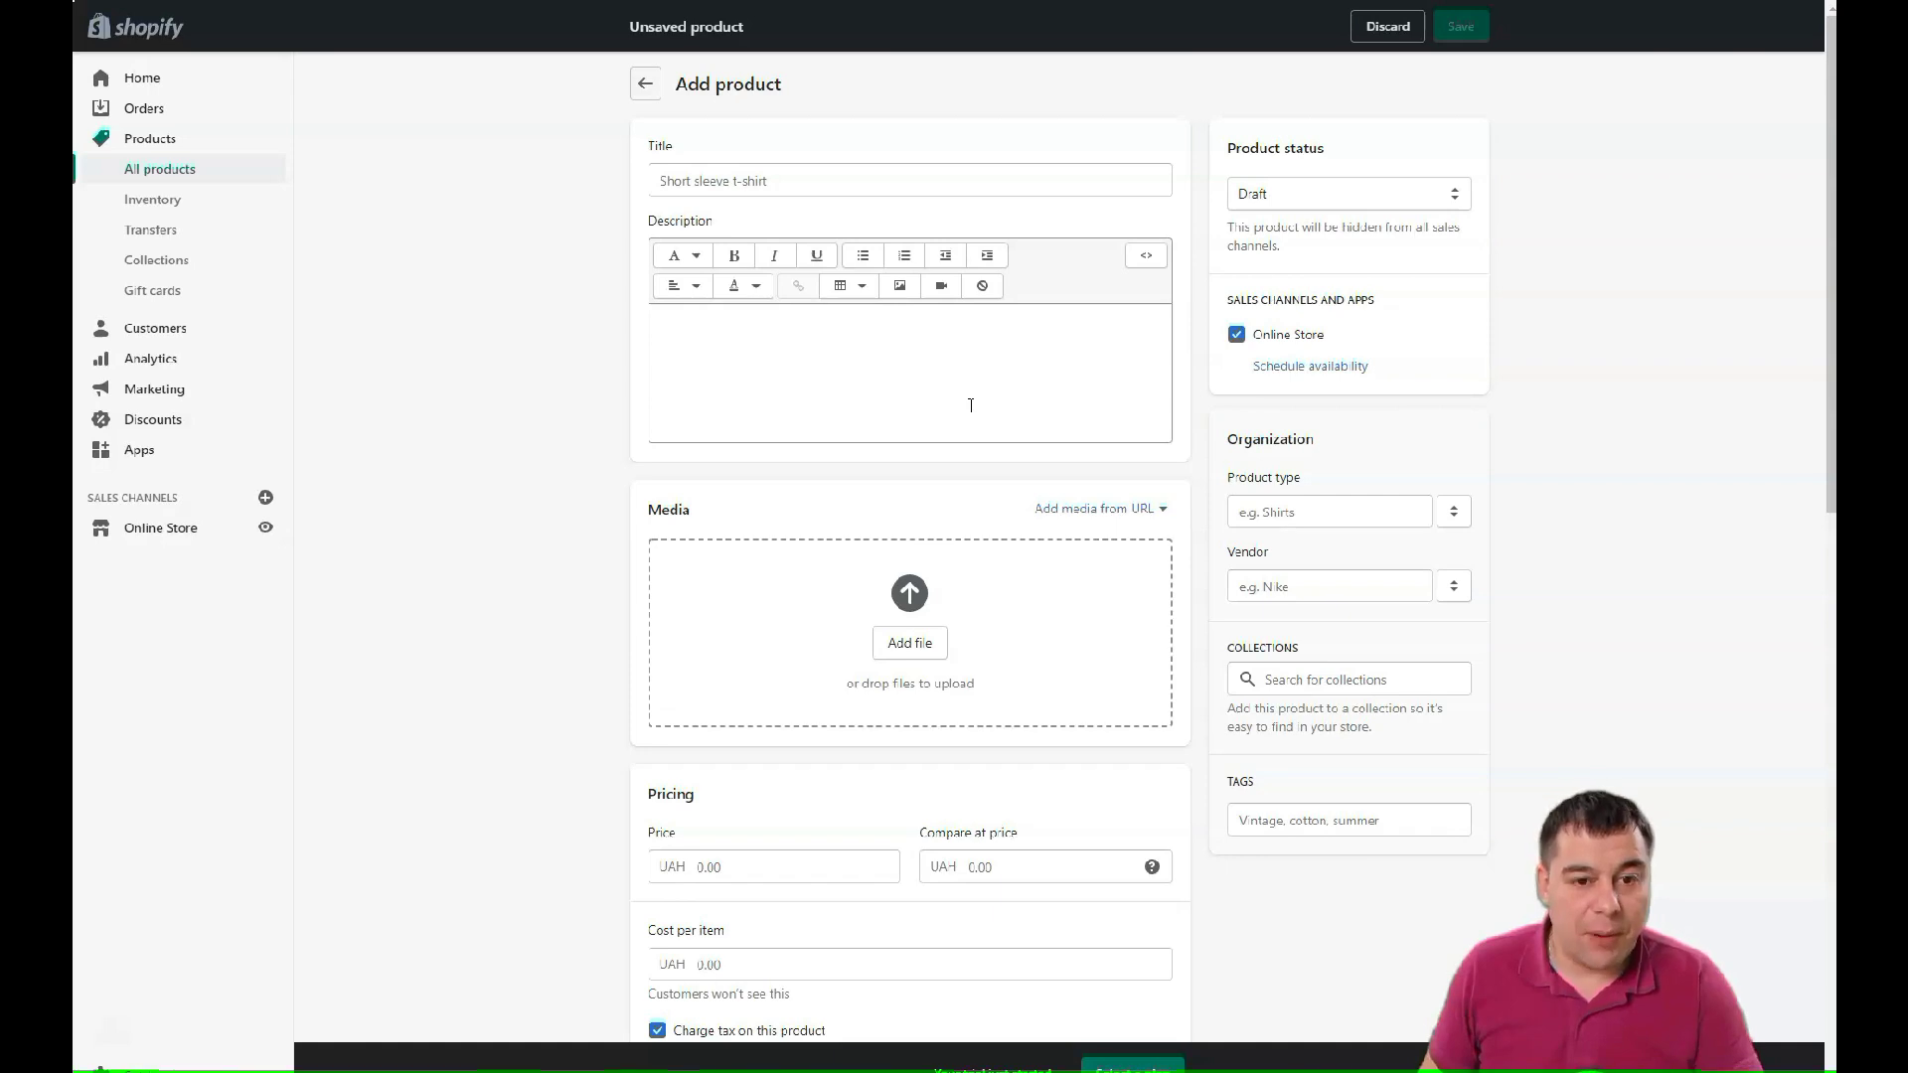
- Set the new product's price to UAH 100 and its compare at price to UAH 150
{"action": "left_click", "coordinate": [783, 185]}
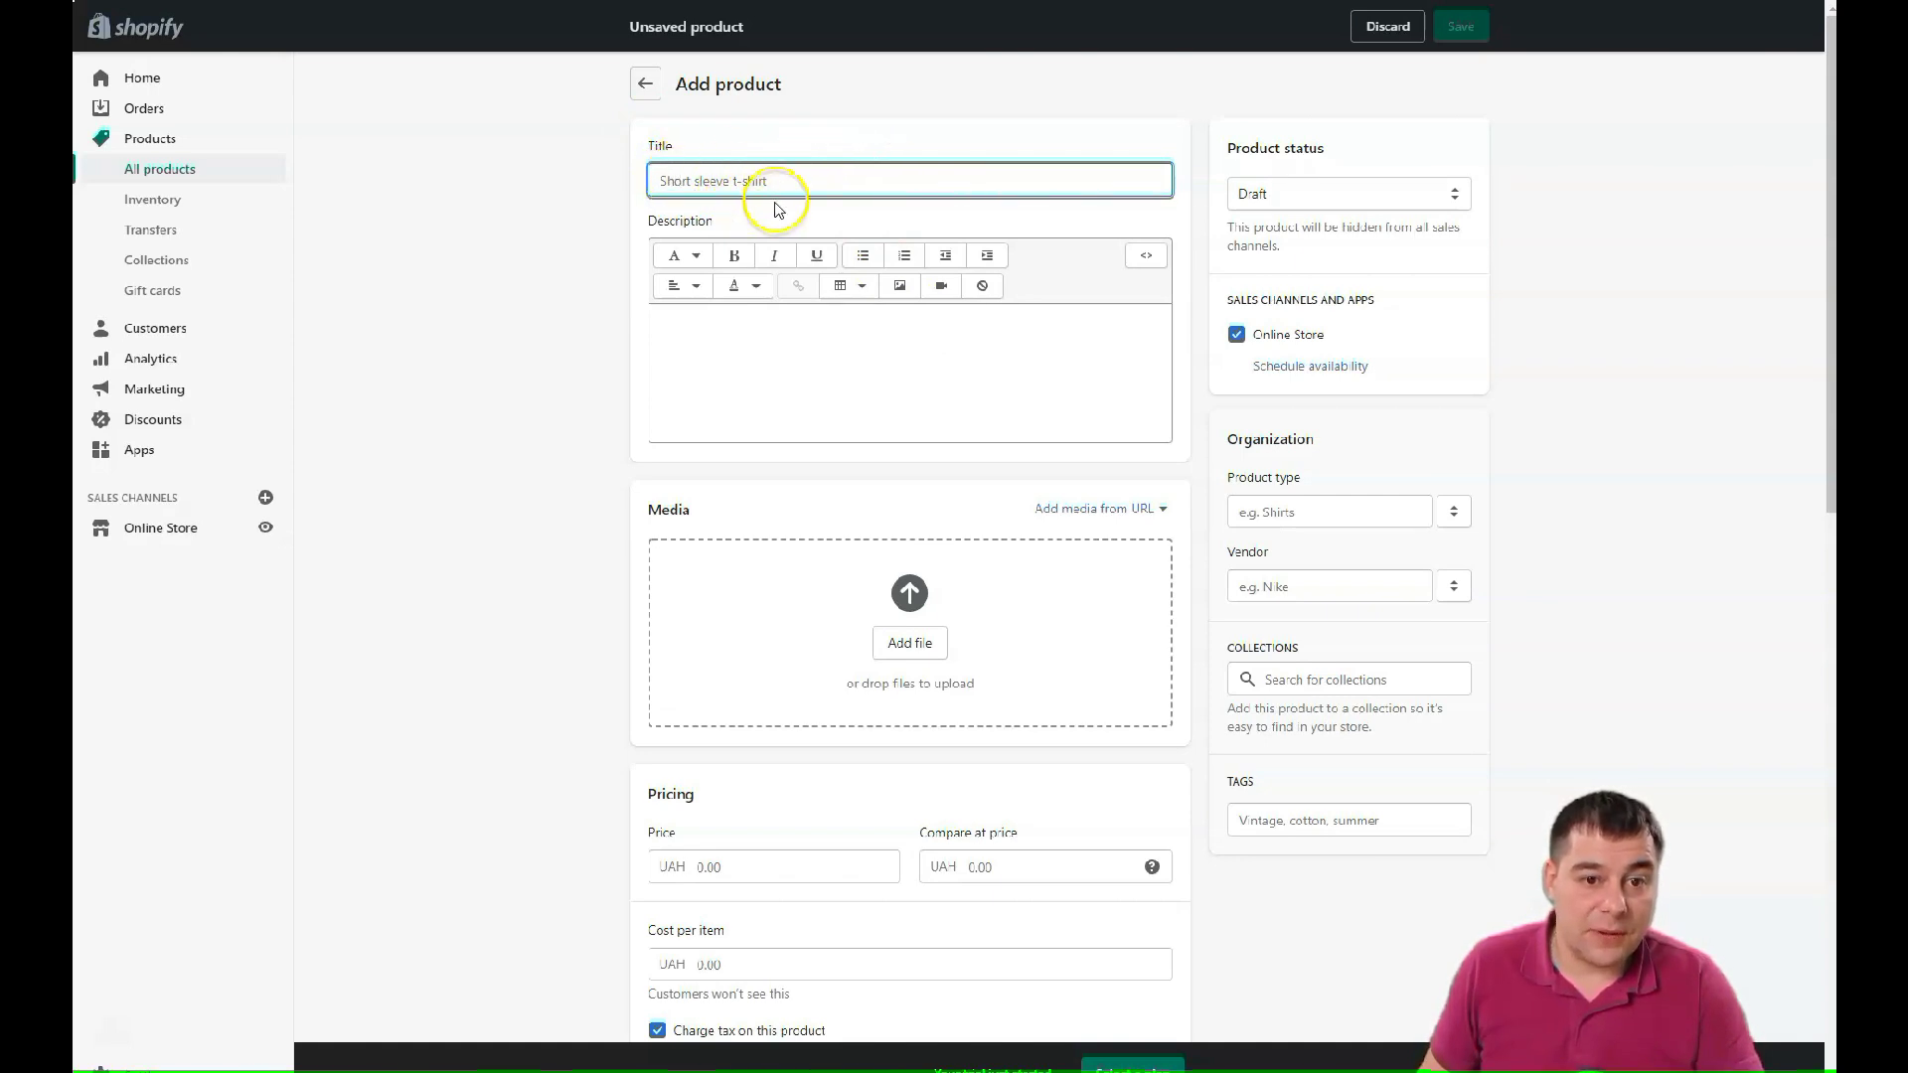
{"action": "left_click", "coordinate": [798, 339]}
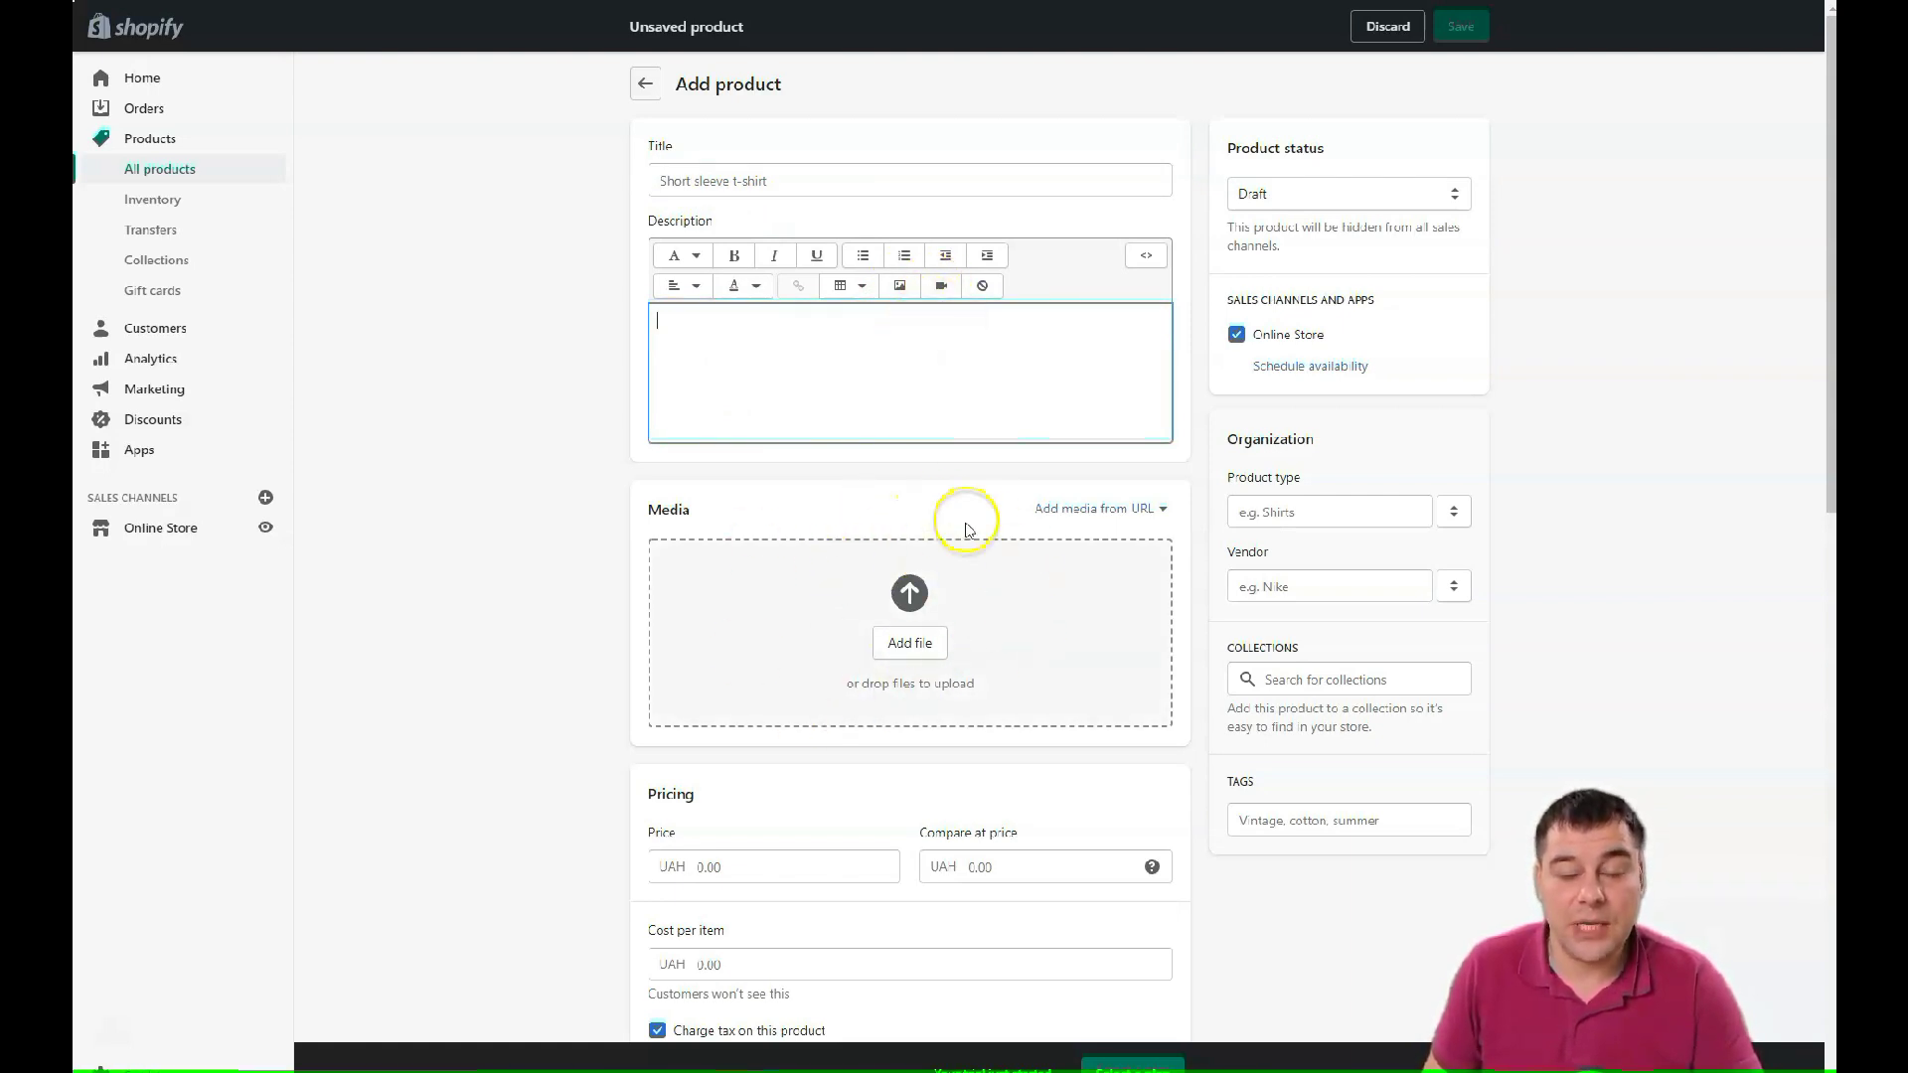
{"action": "scroll", "coordinate": [953, 574], "scroll_direction": "down", "scroll_amount": 1}
{"action": "scroll", "coordinate": [954, 574], "scroll_direction": "down", "scroll_amount": 1}
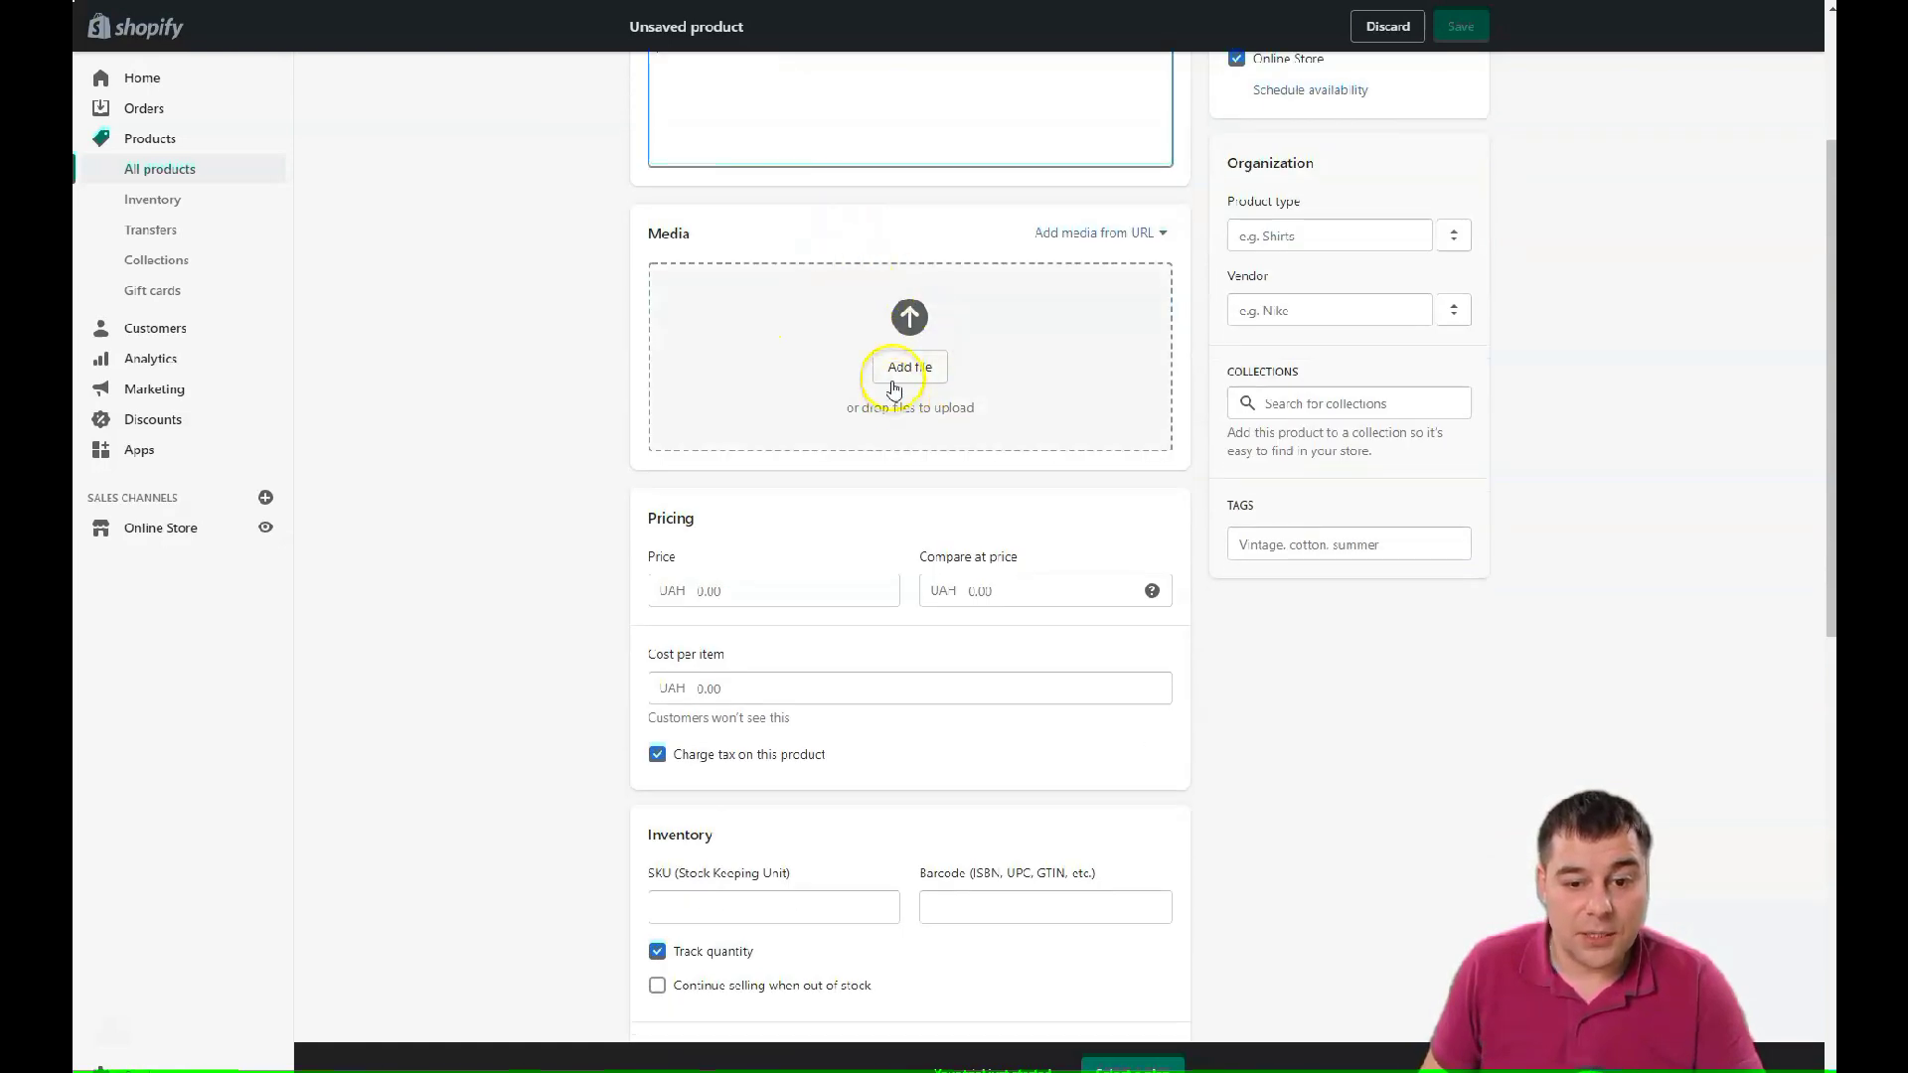
{"action": "left_click", "coordinate": [740, 594]}
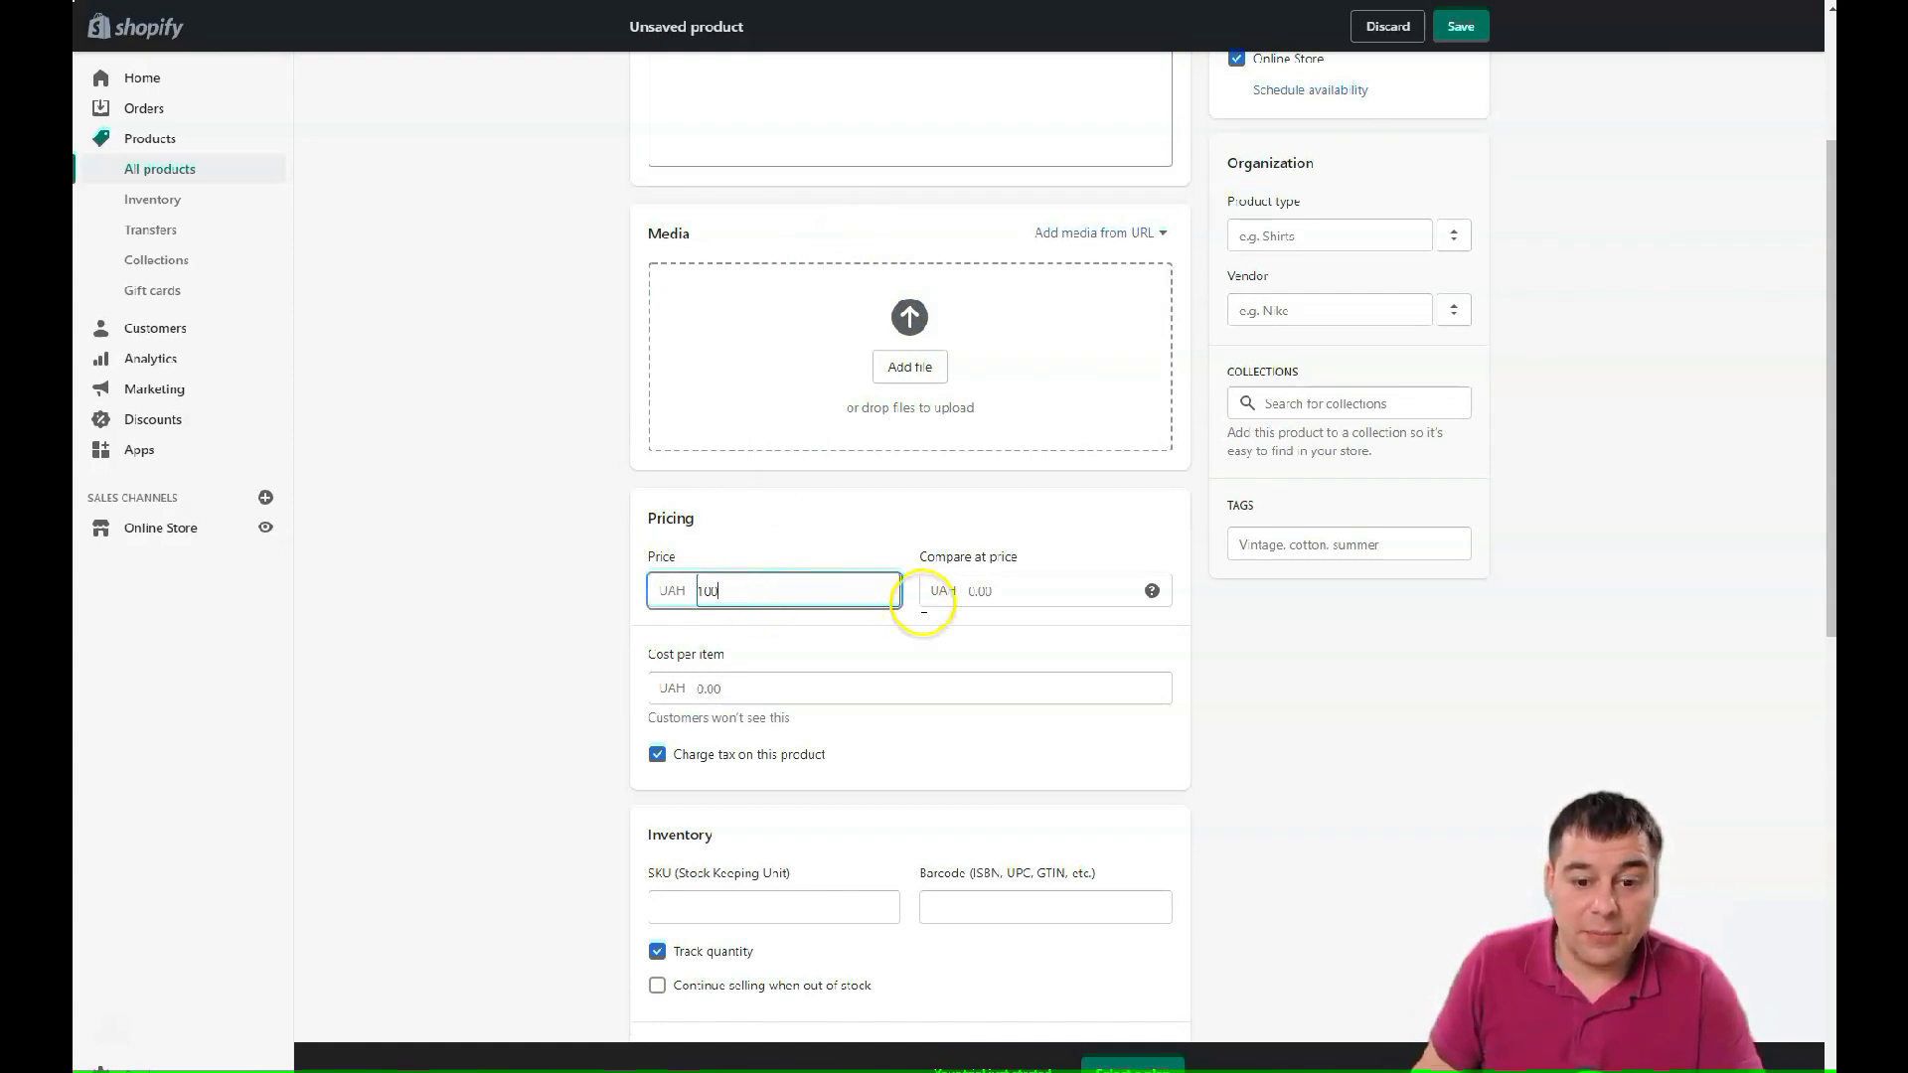
{"action": "left_click", "coordinate": [997, 591]}
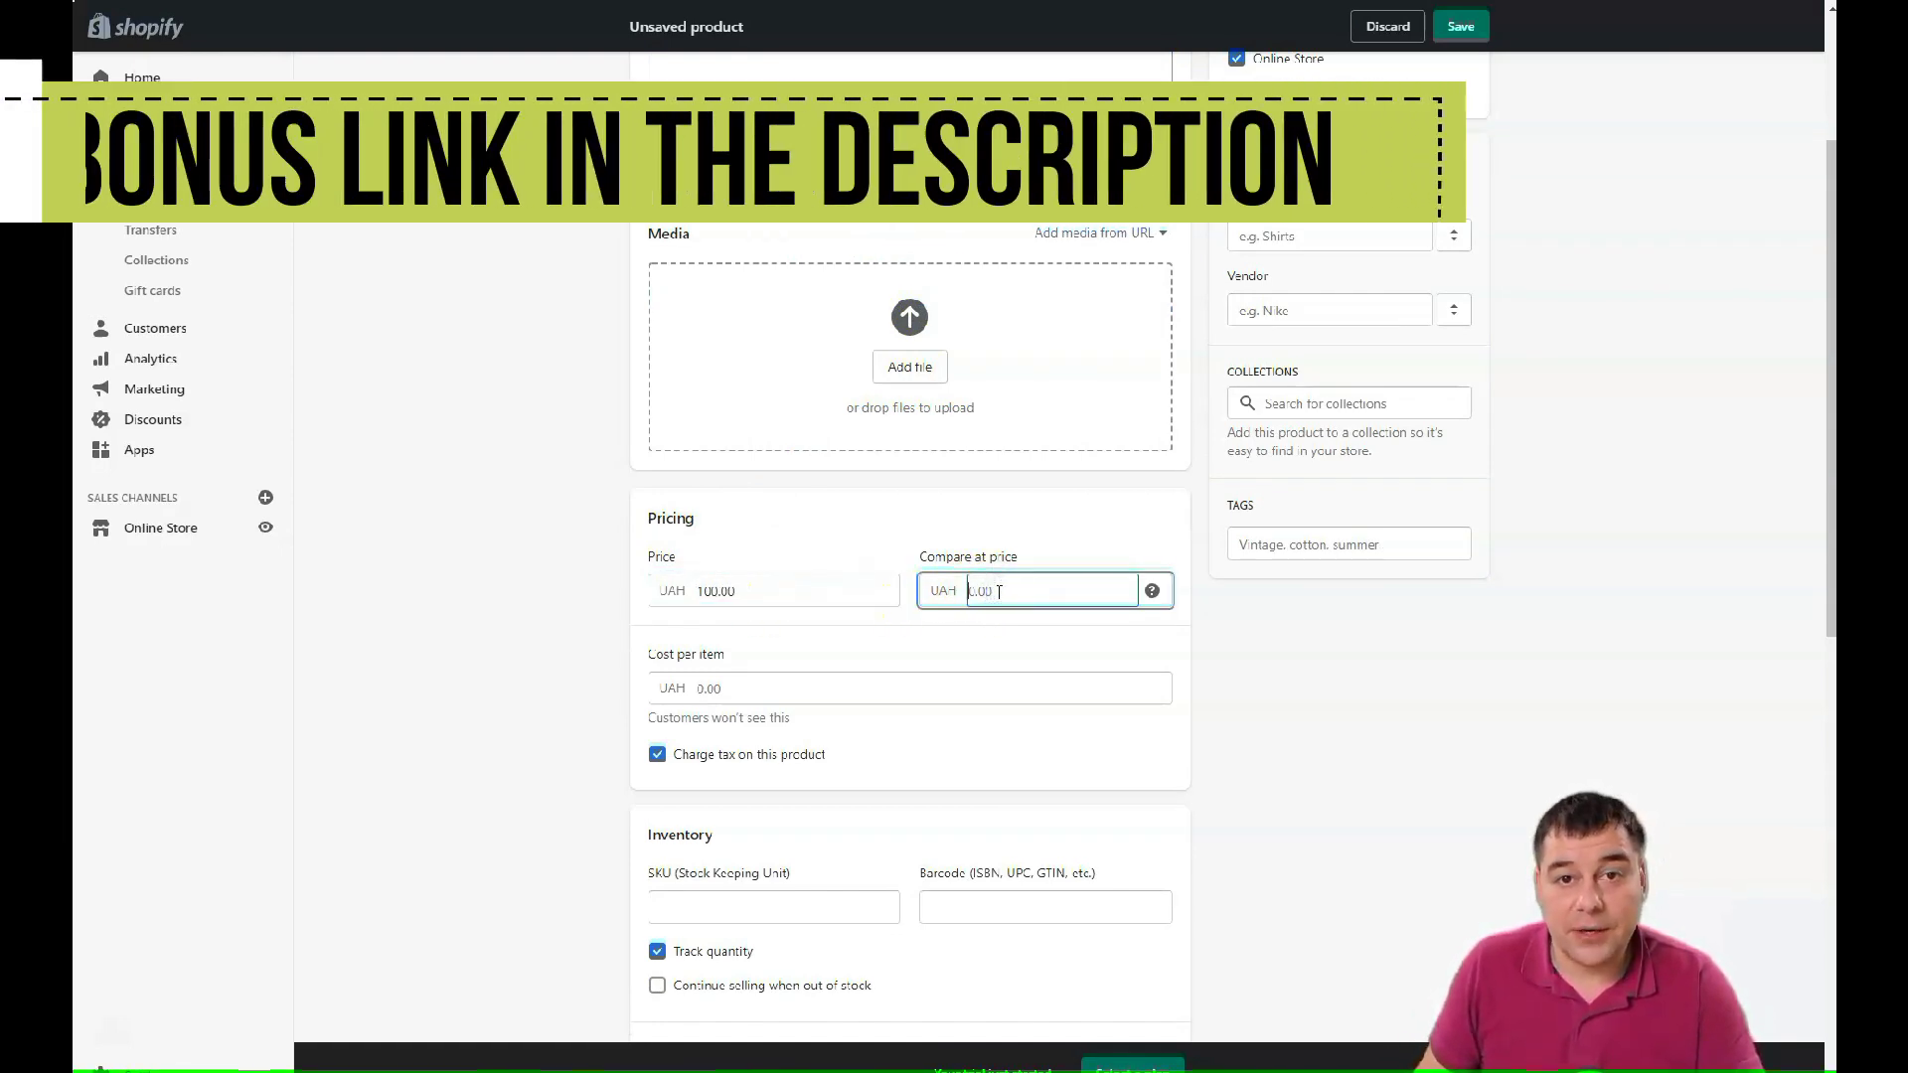
{"action": "type", "text": "150"}
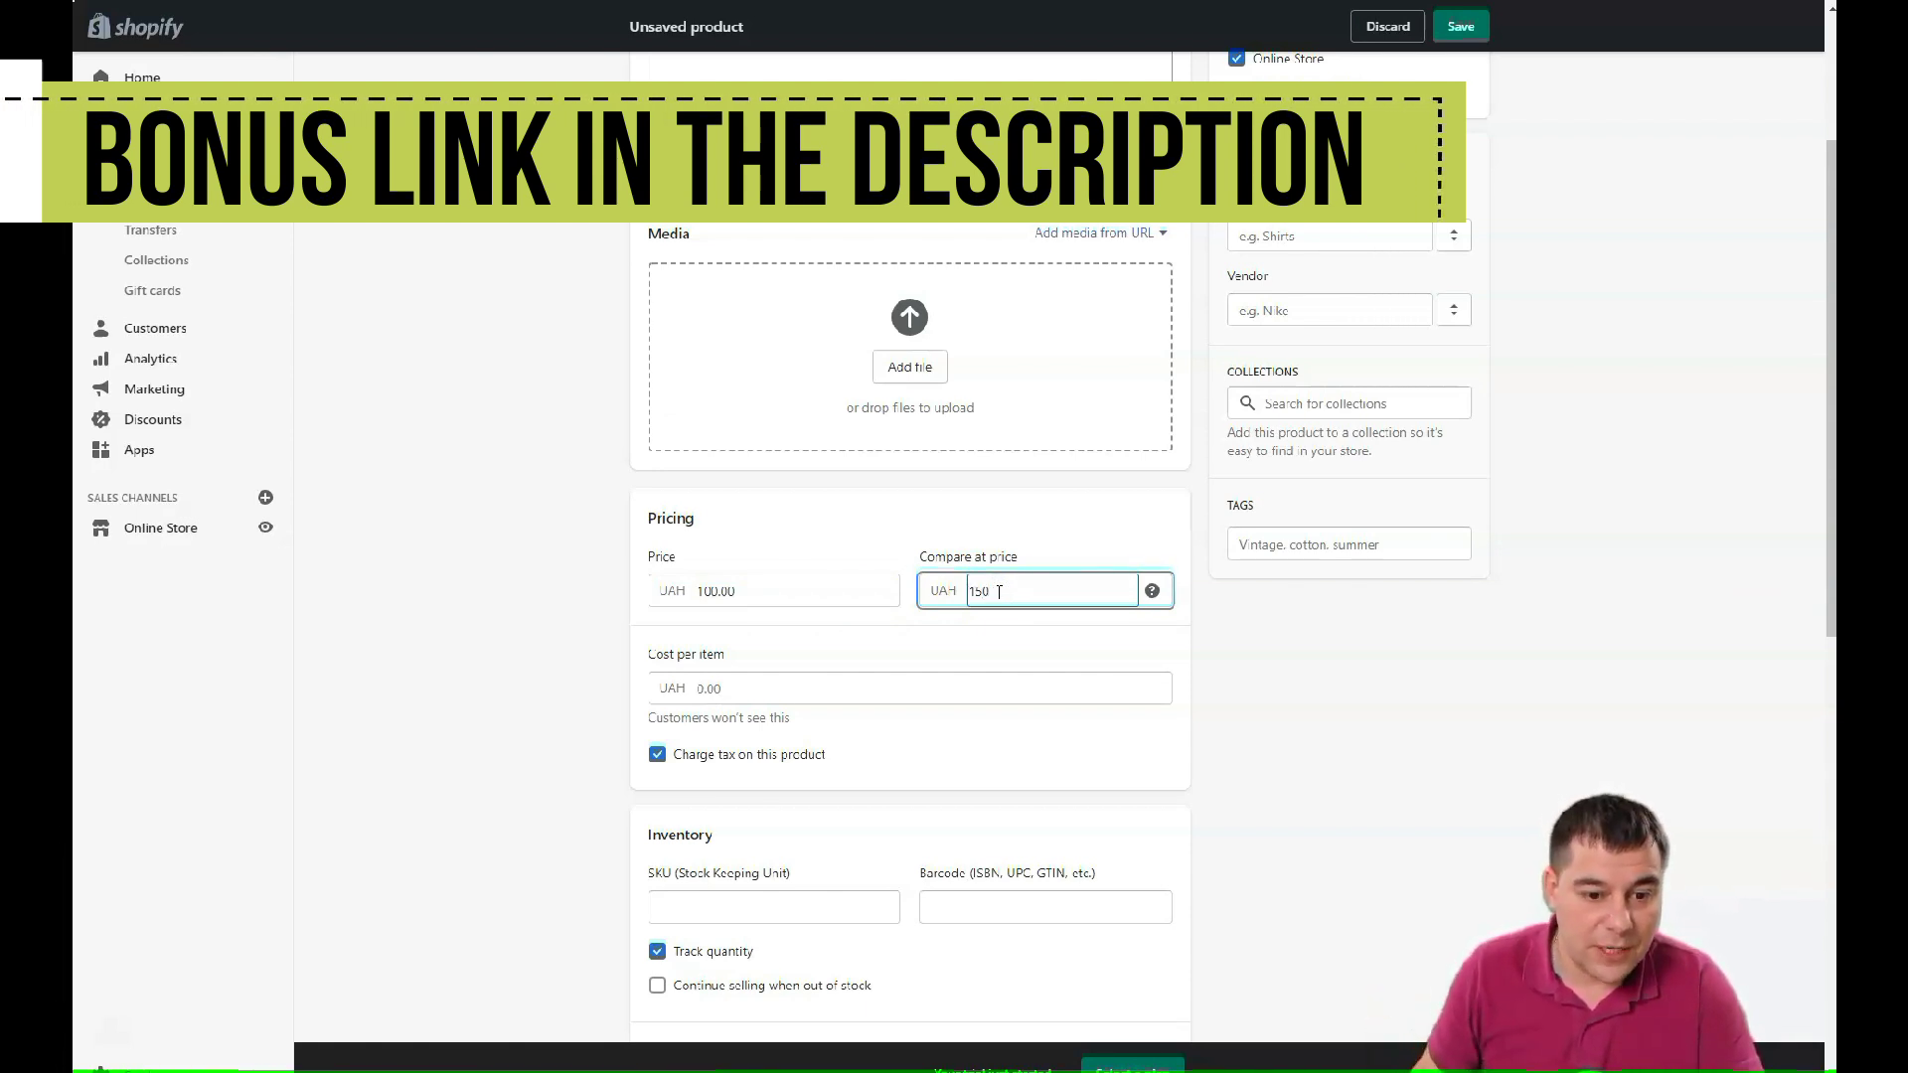
- Set the cost per item to UAH 50 and turn off charging tax on this product
{"action": "left_click", "coordinate": [780, 695]}
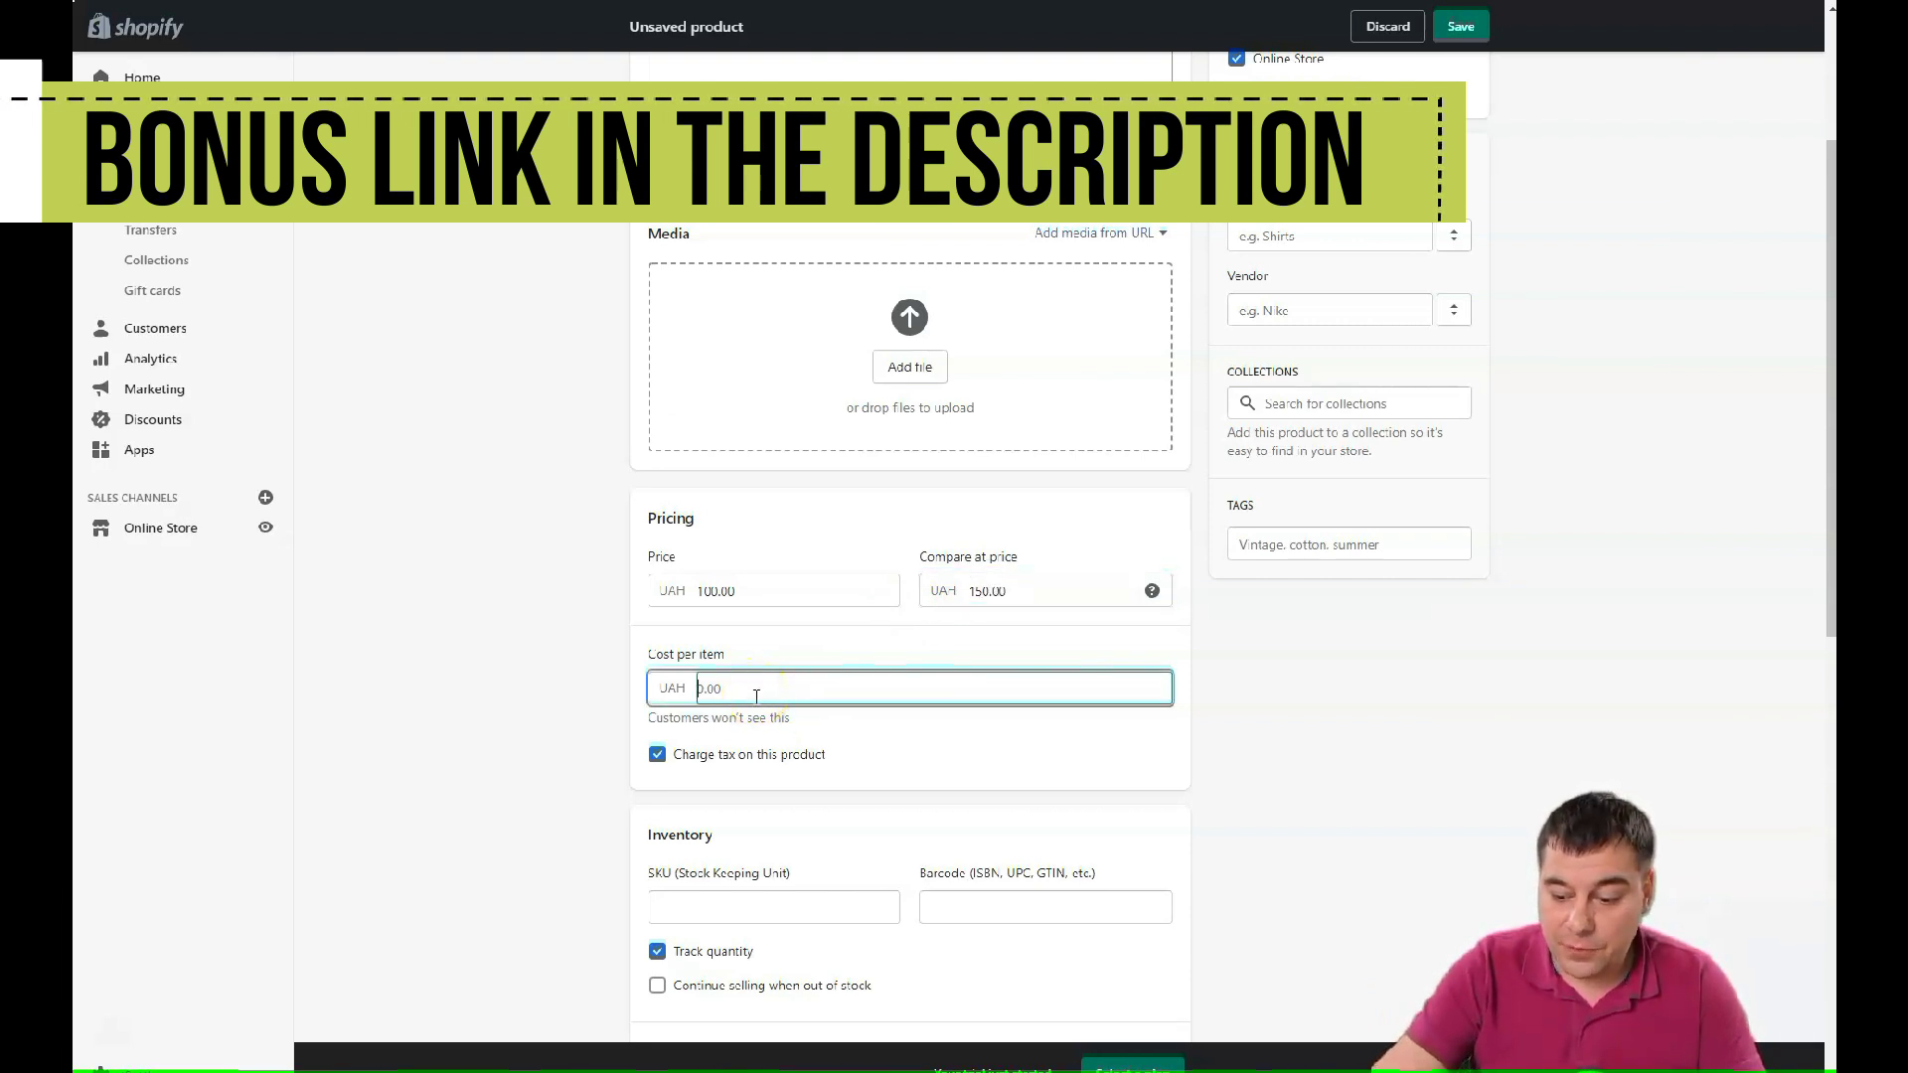
{"action": "left_click", "coordinate": [946, 746]}
{"action": "left_click", "coordinate": [795, 686]}
{"action": "scroll", "coordinate": [771, 682], "scroll_direction": "down", "scroll_amount": 3}
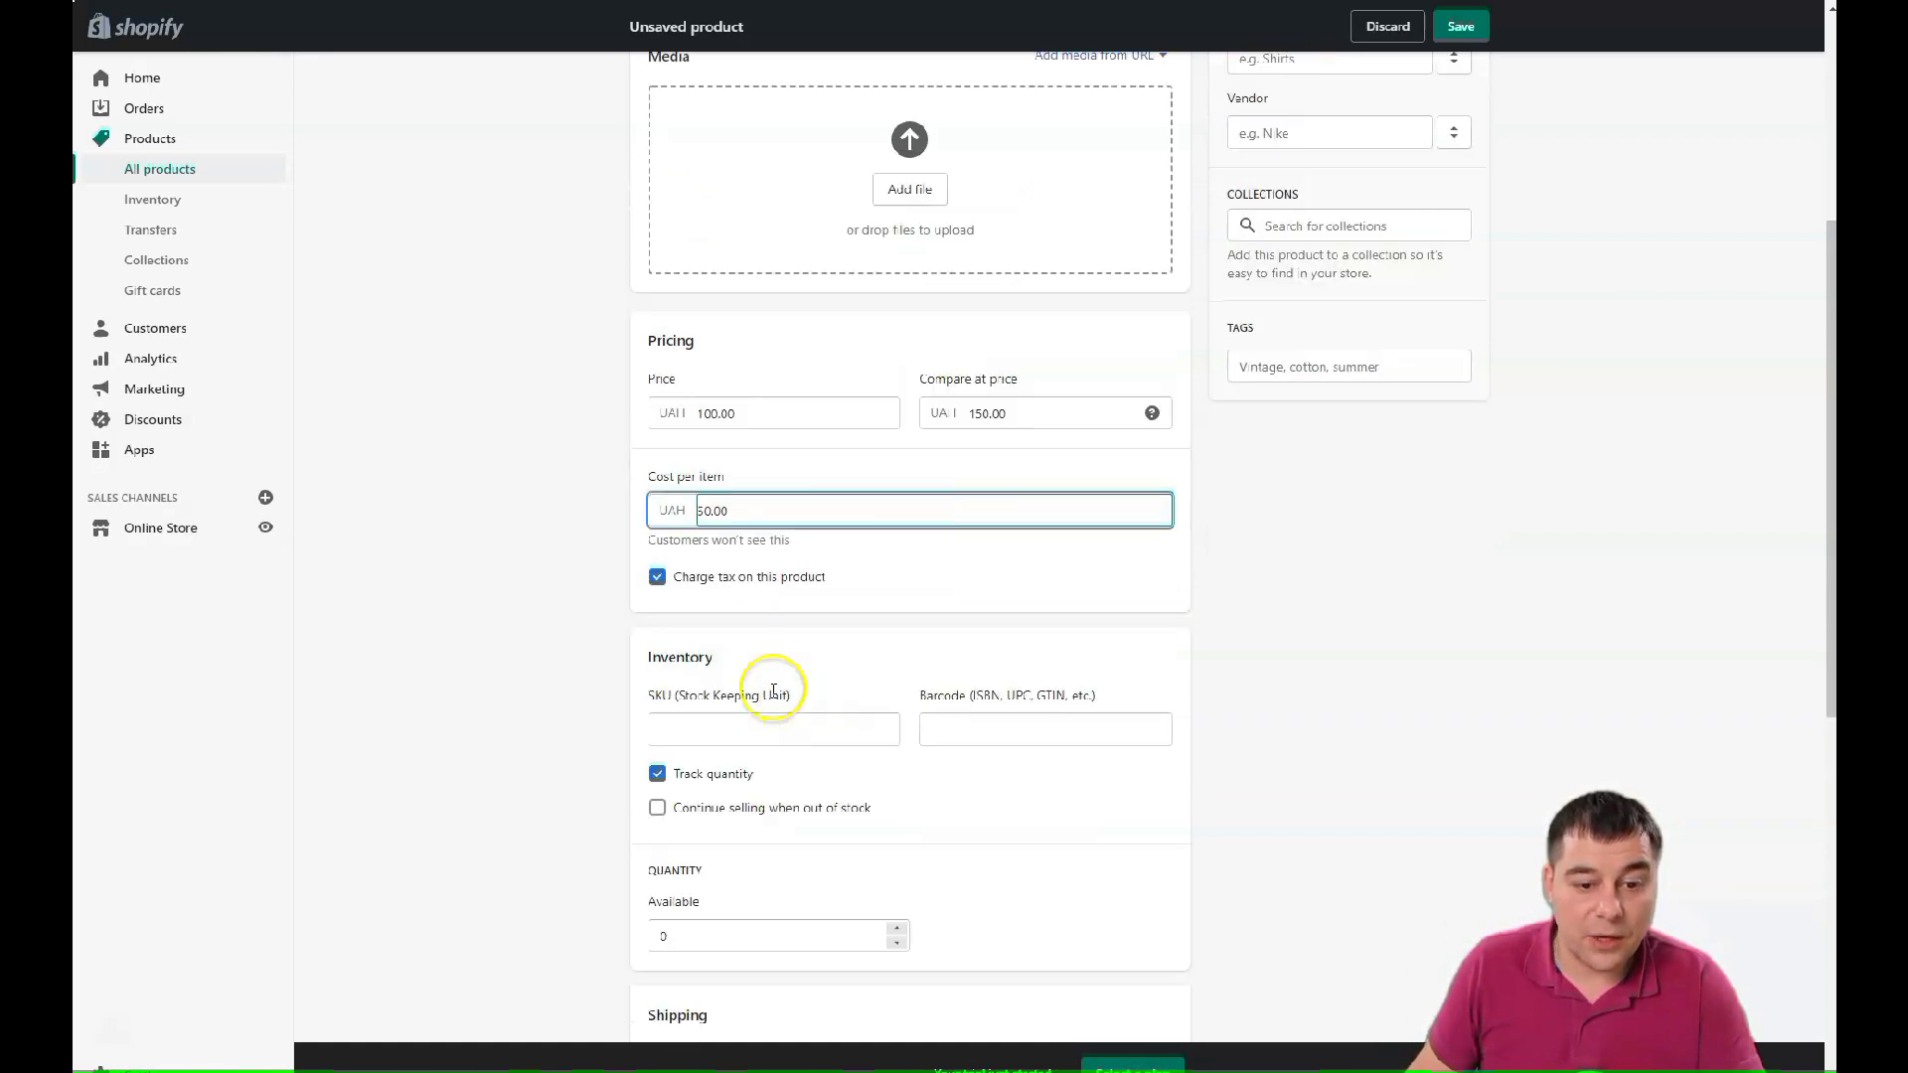
{"action": "left_click", "coordinate": [658, 480]}
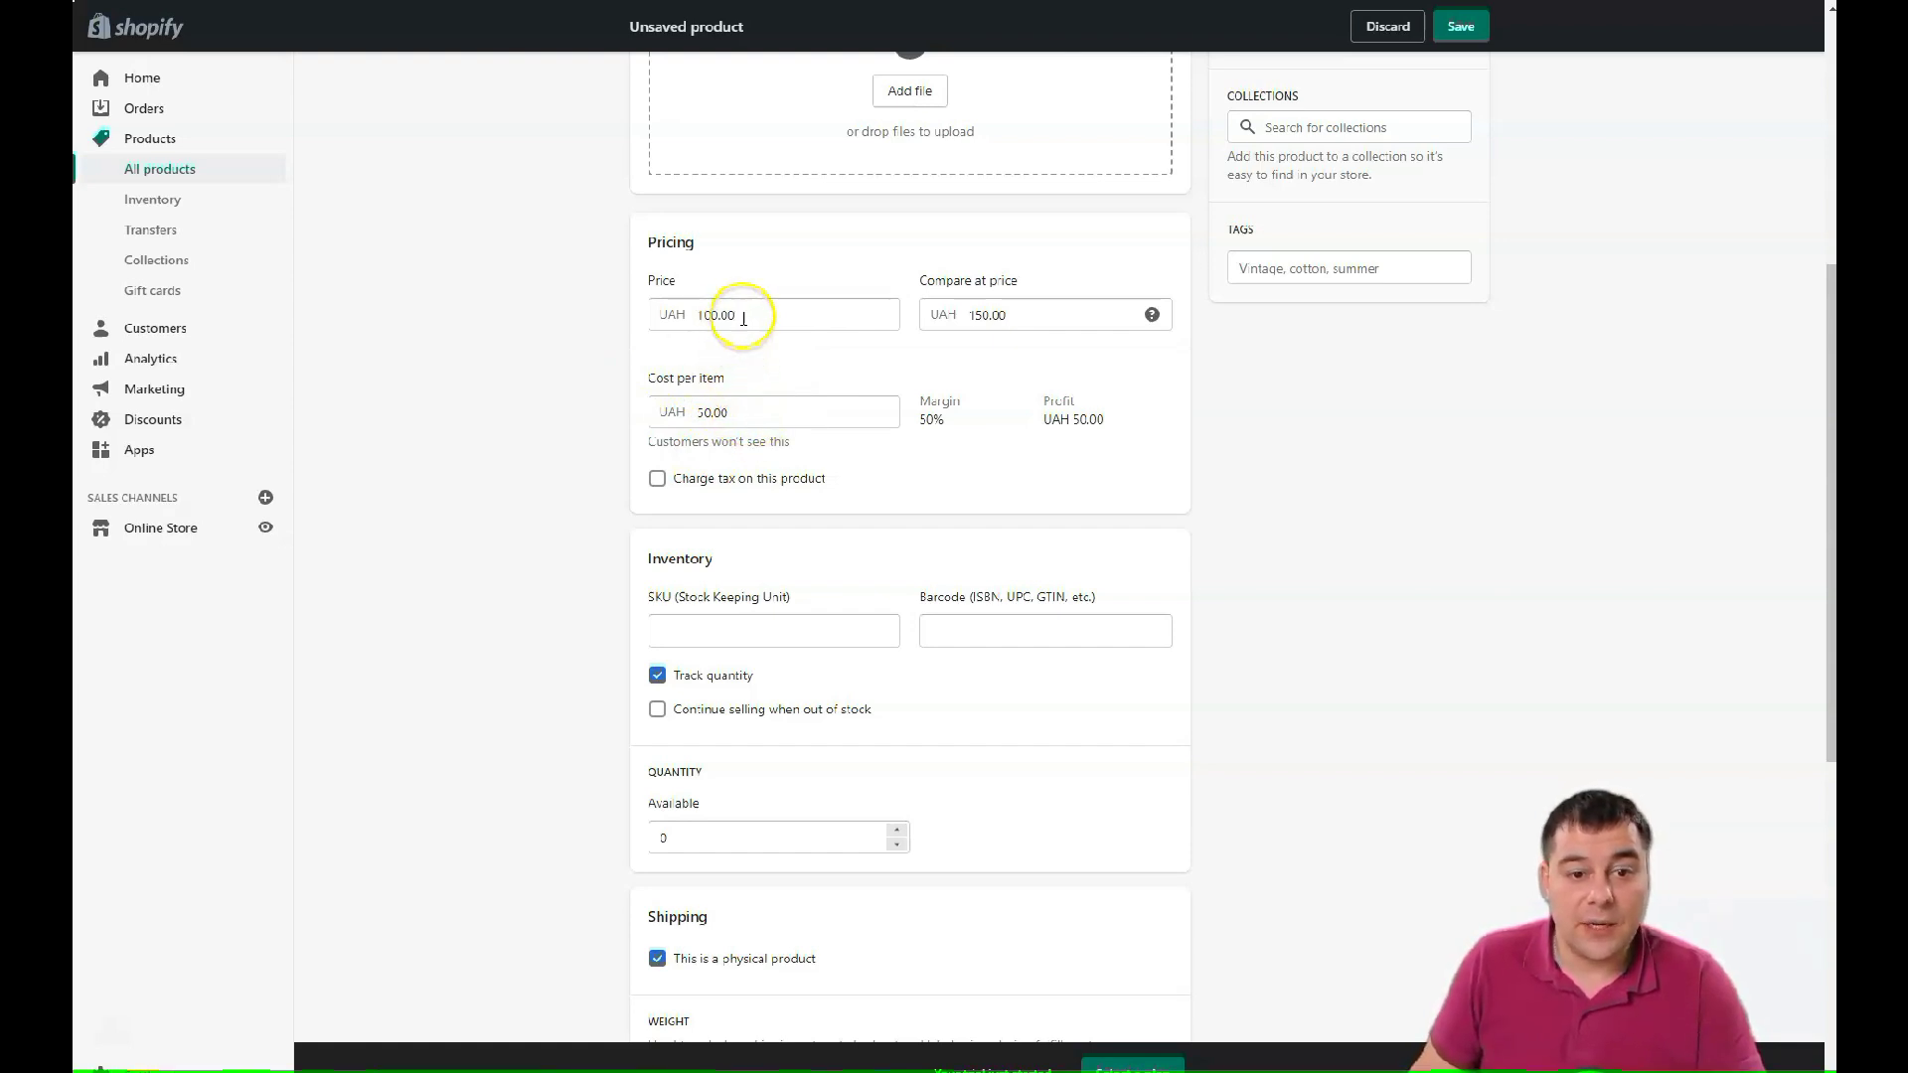
- Try a cost per item of UAH 35, and clear the value again
{"action": "double_click", "coordinate": [696, 415]}
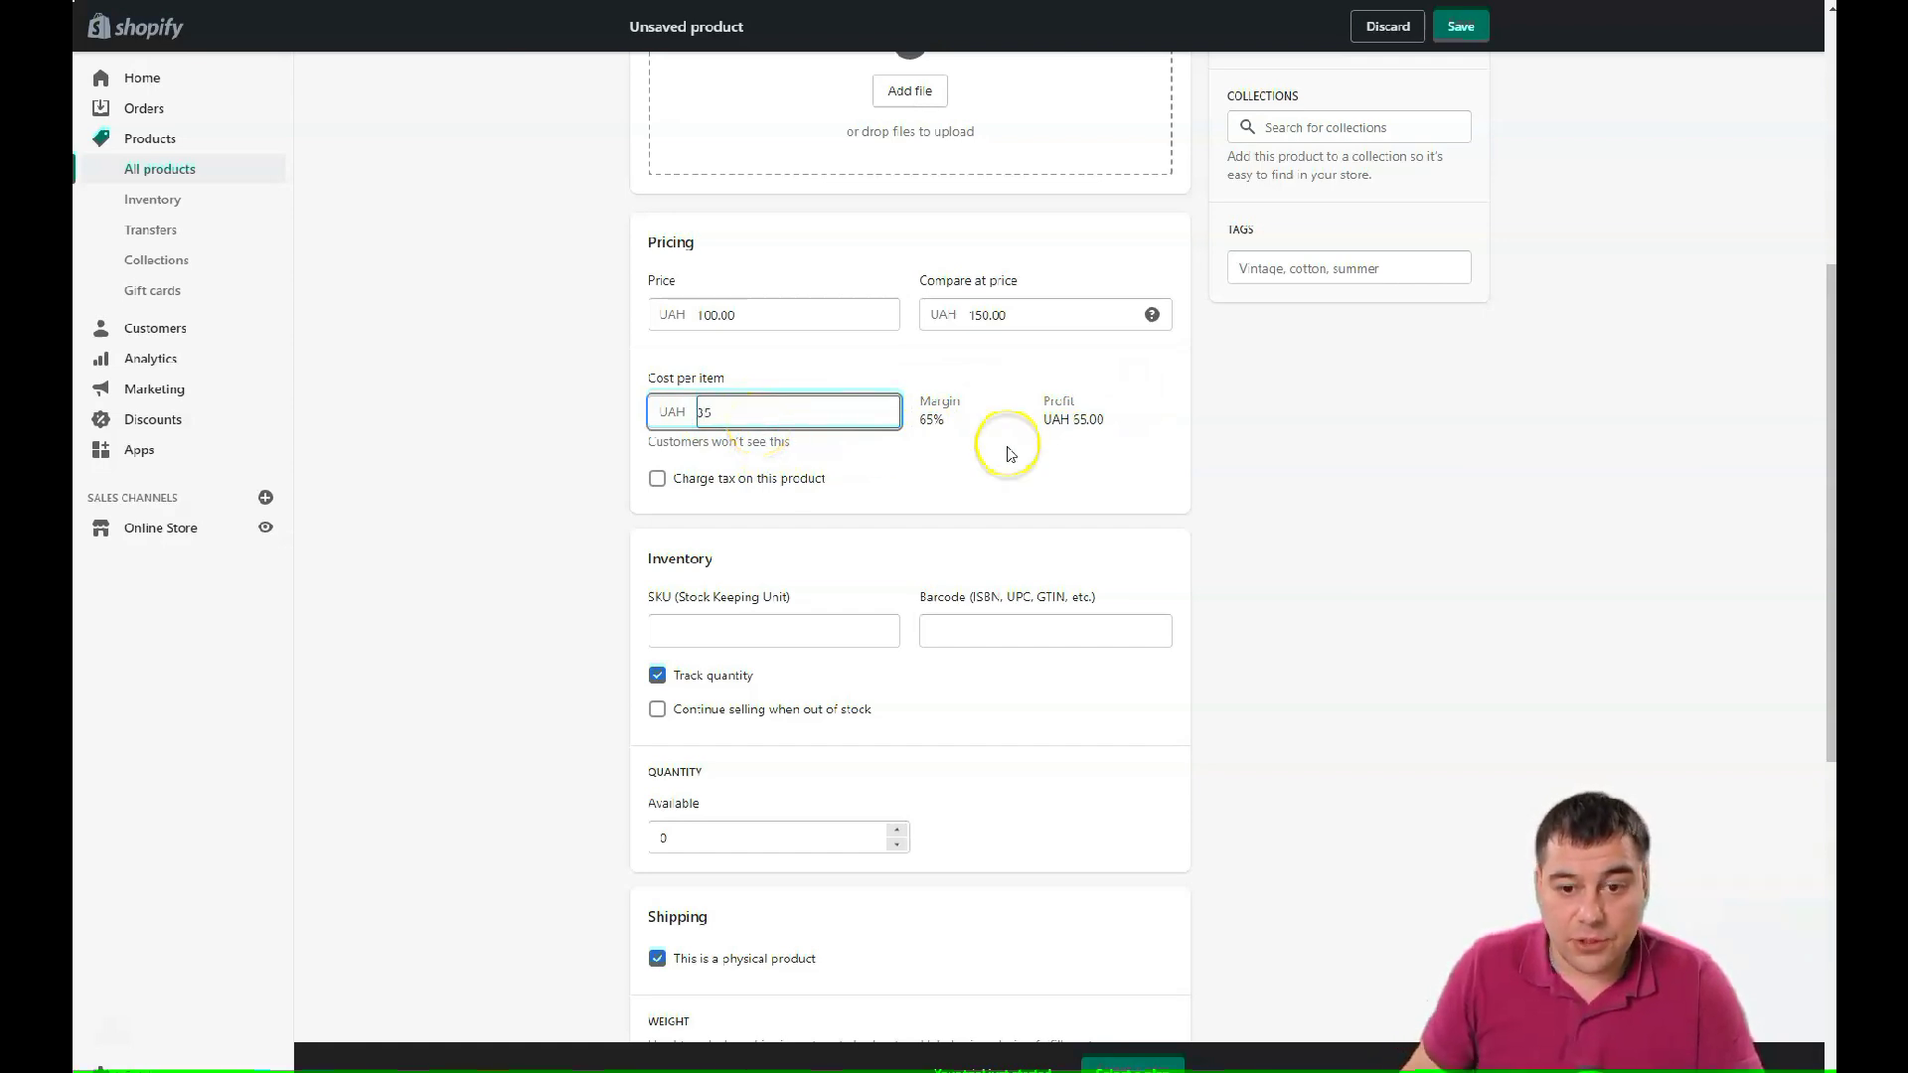
{"action": "key", "text": "BackSpace"}
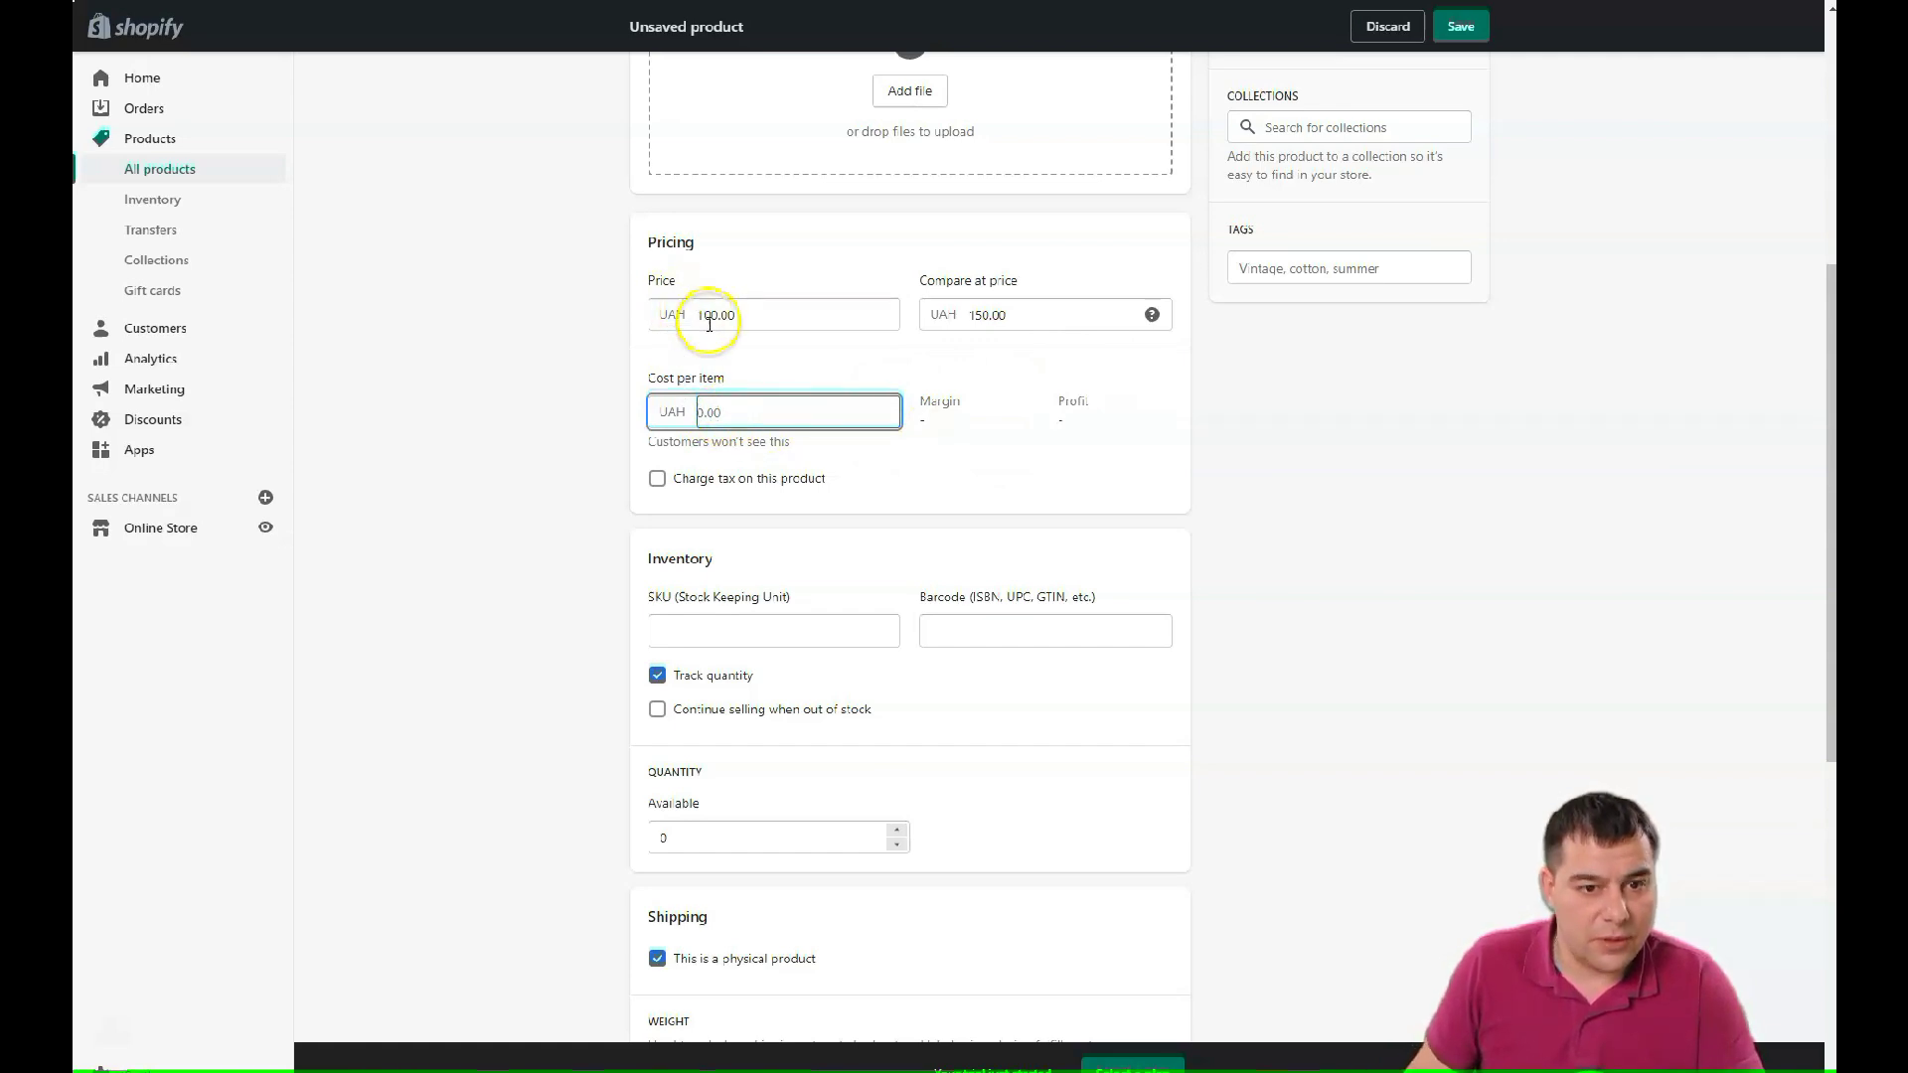
- Mark the product as having multiple options and activate the values entry for the Size option
{"action": "scroll", "coordinate": [853, 430], "scroll_direction": "down", "scroll_amount": 3}
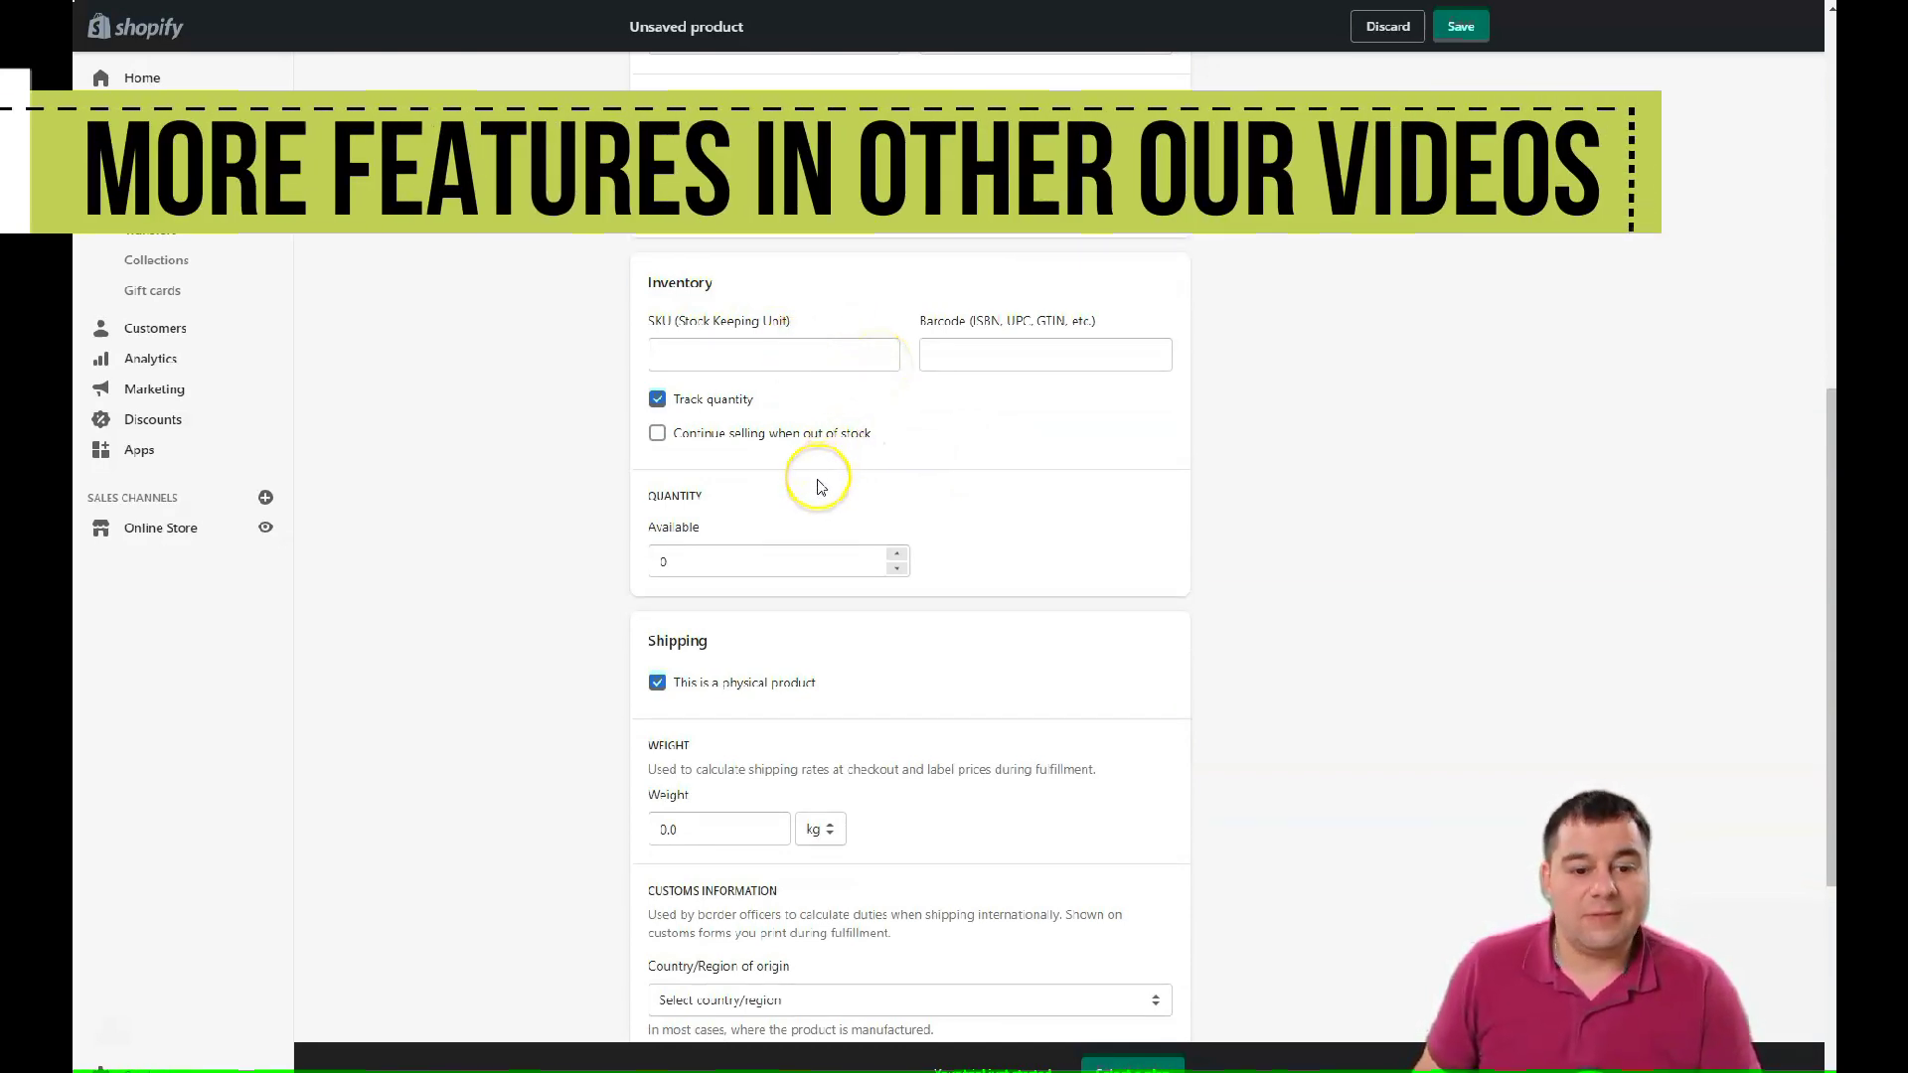
{"action": "scroll", "coordinate": [819, 485], "scroll_direction": "down", "scroll_amount": 2}
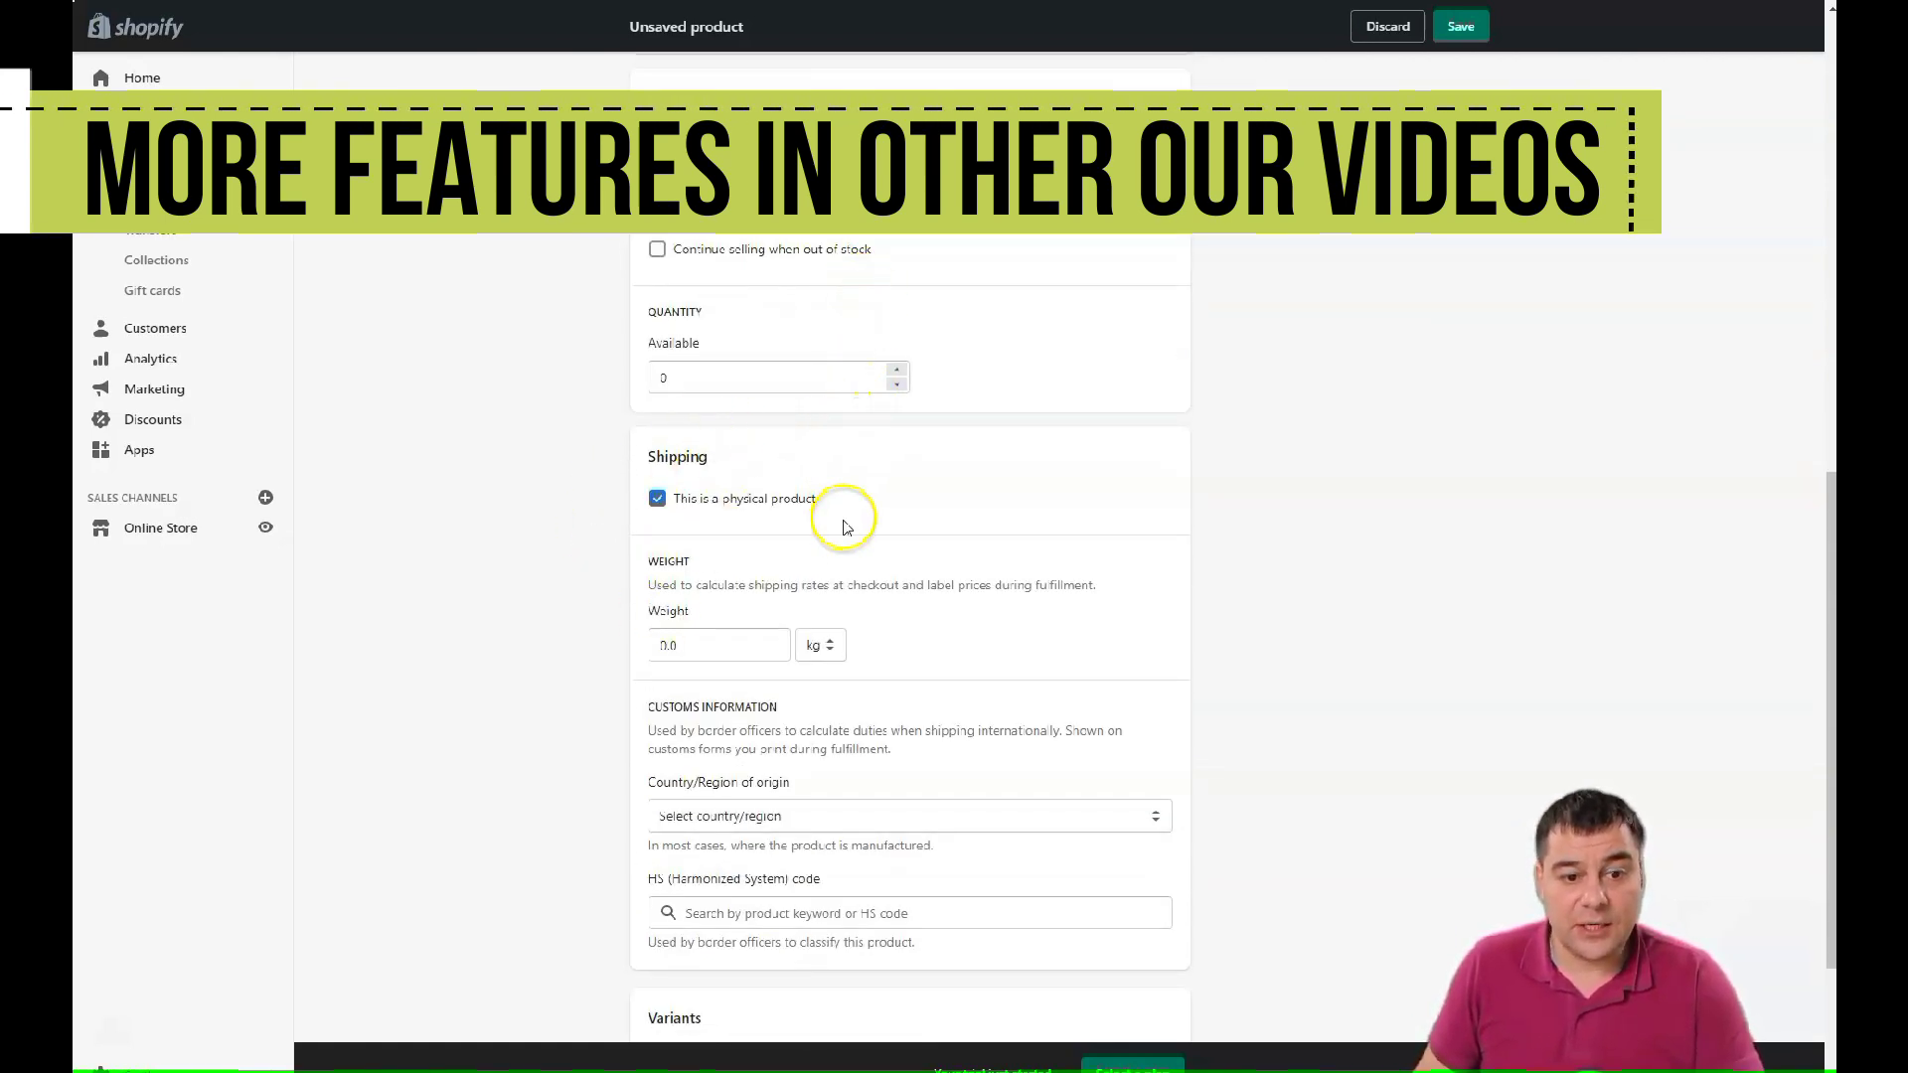
{"action": "scroll", "coordinate": [838, 502], "scroll_direction": "down", "scroll_amount": 2}
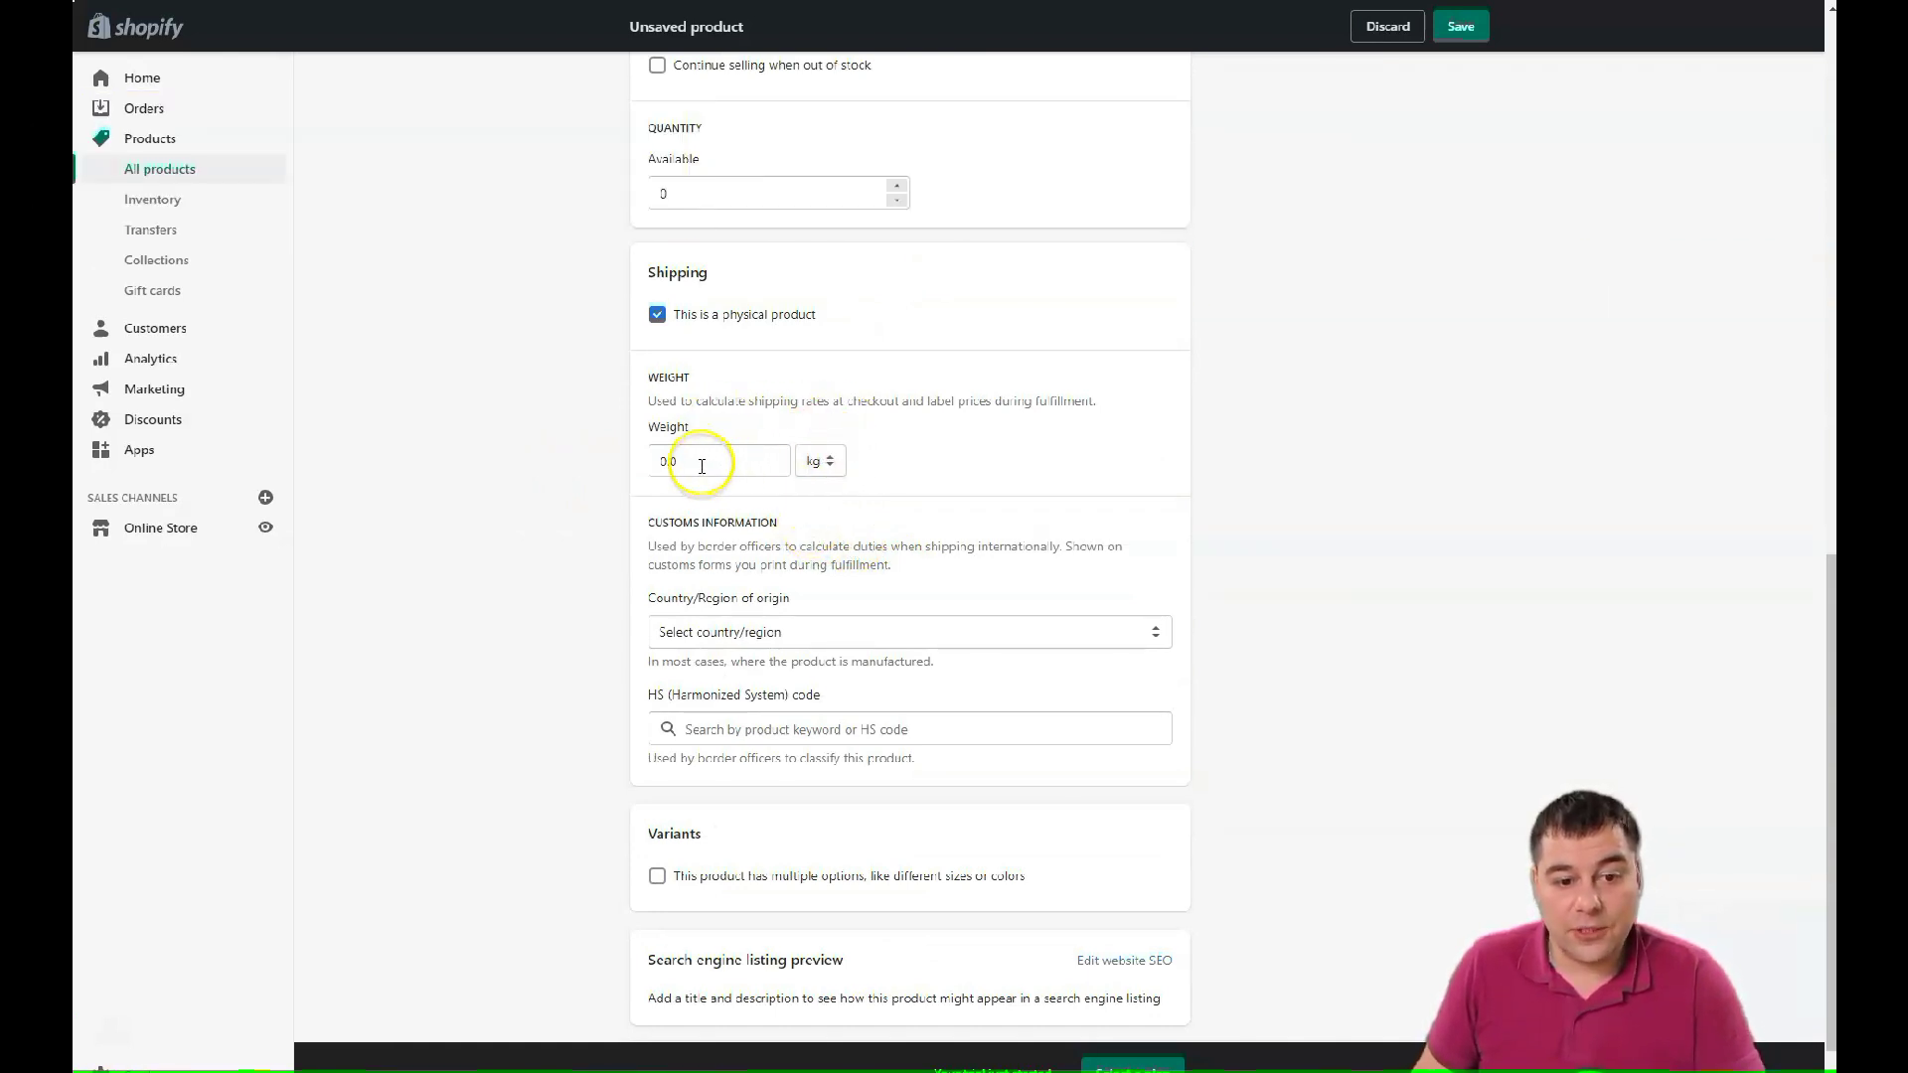
{"action": "scroll", "coordinate": [894, 515], "scroll_direction": "down", "scroll_amount": 1}
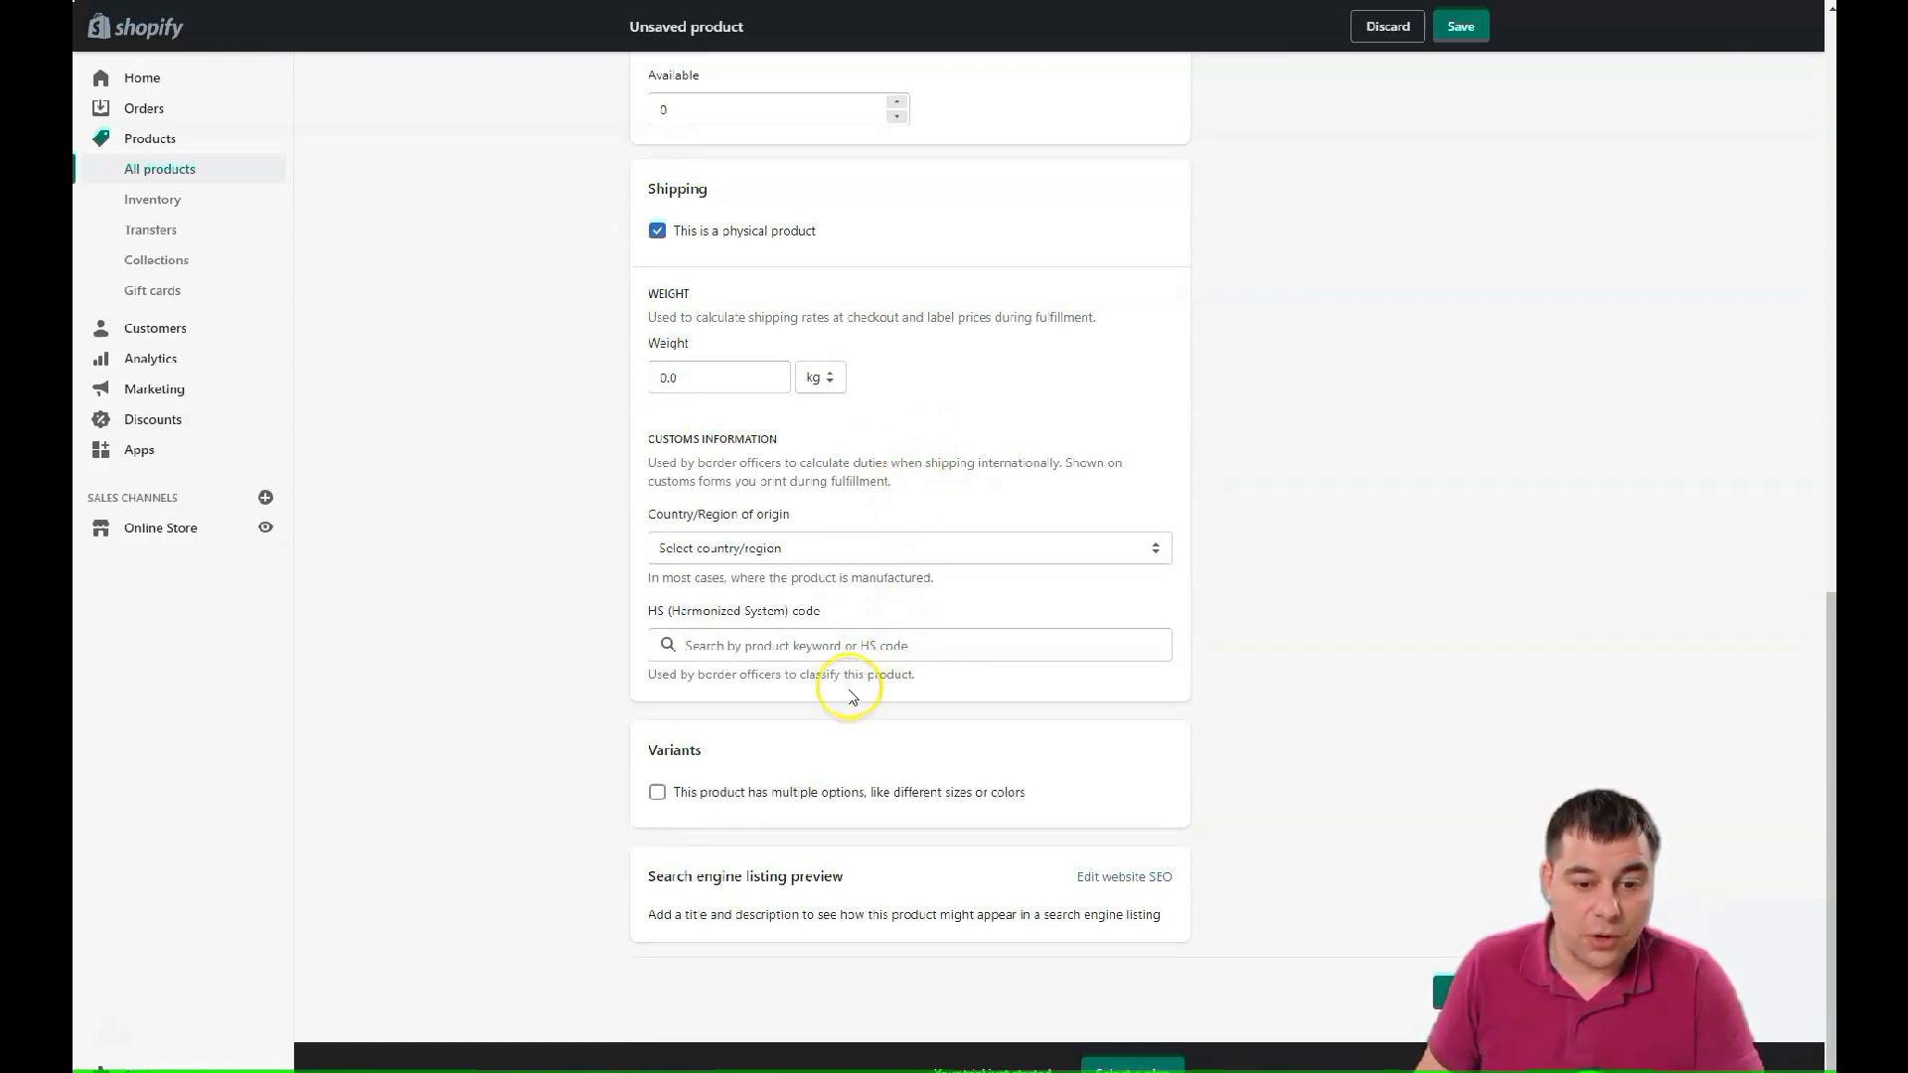
{"action": "left_click", "coordinate": [658, 793]}
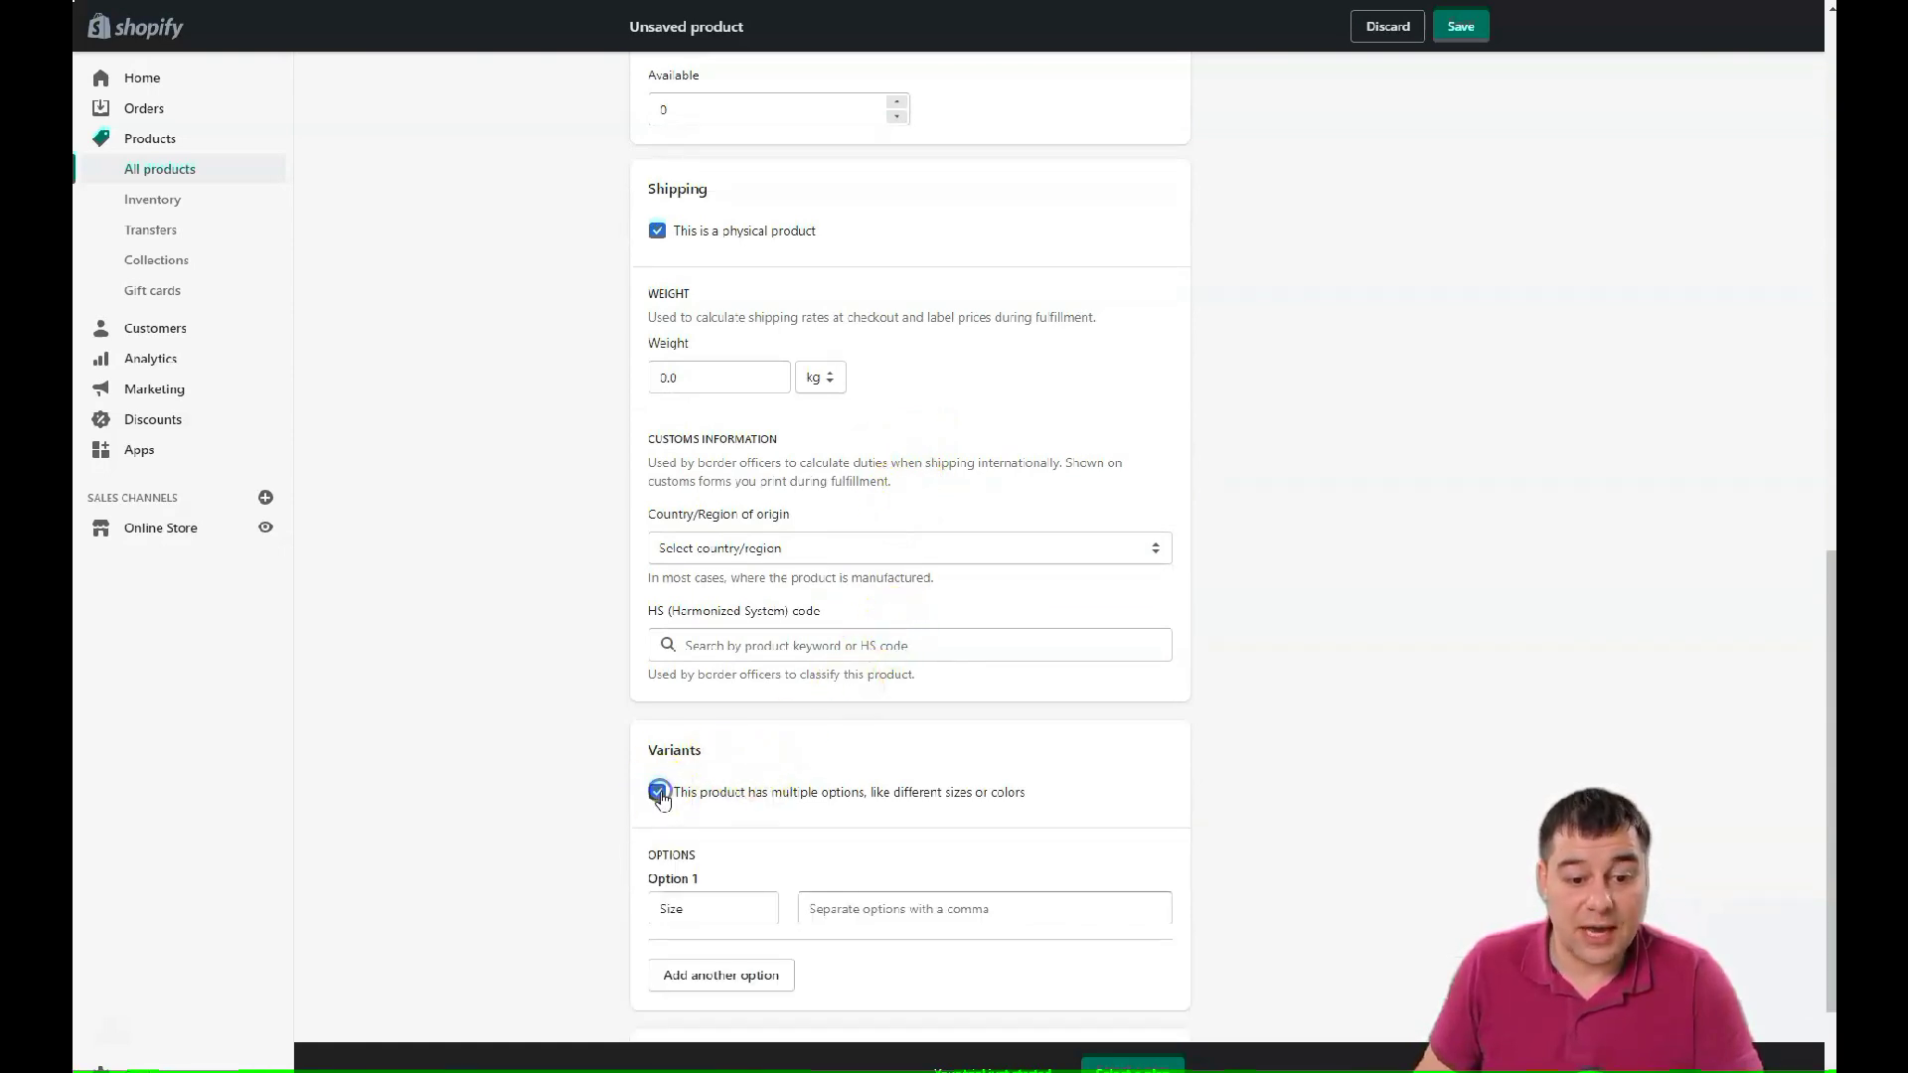
{"action": "scroll", "coordinate": [846, 797], "scroll_direction": "down", "scroll_amount": 2}
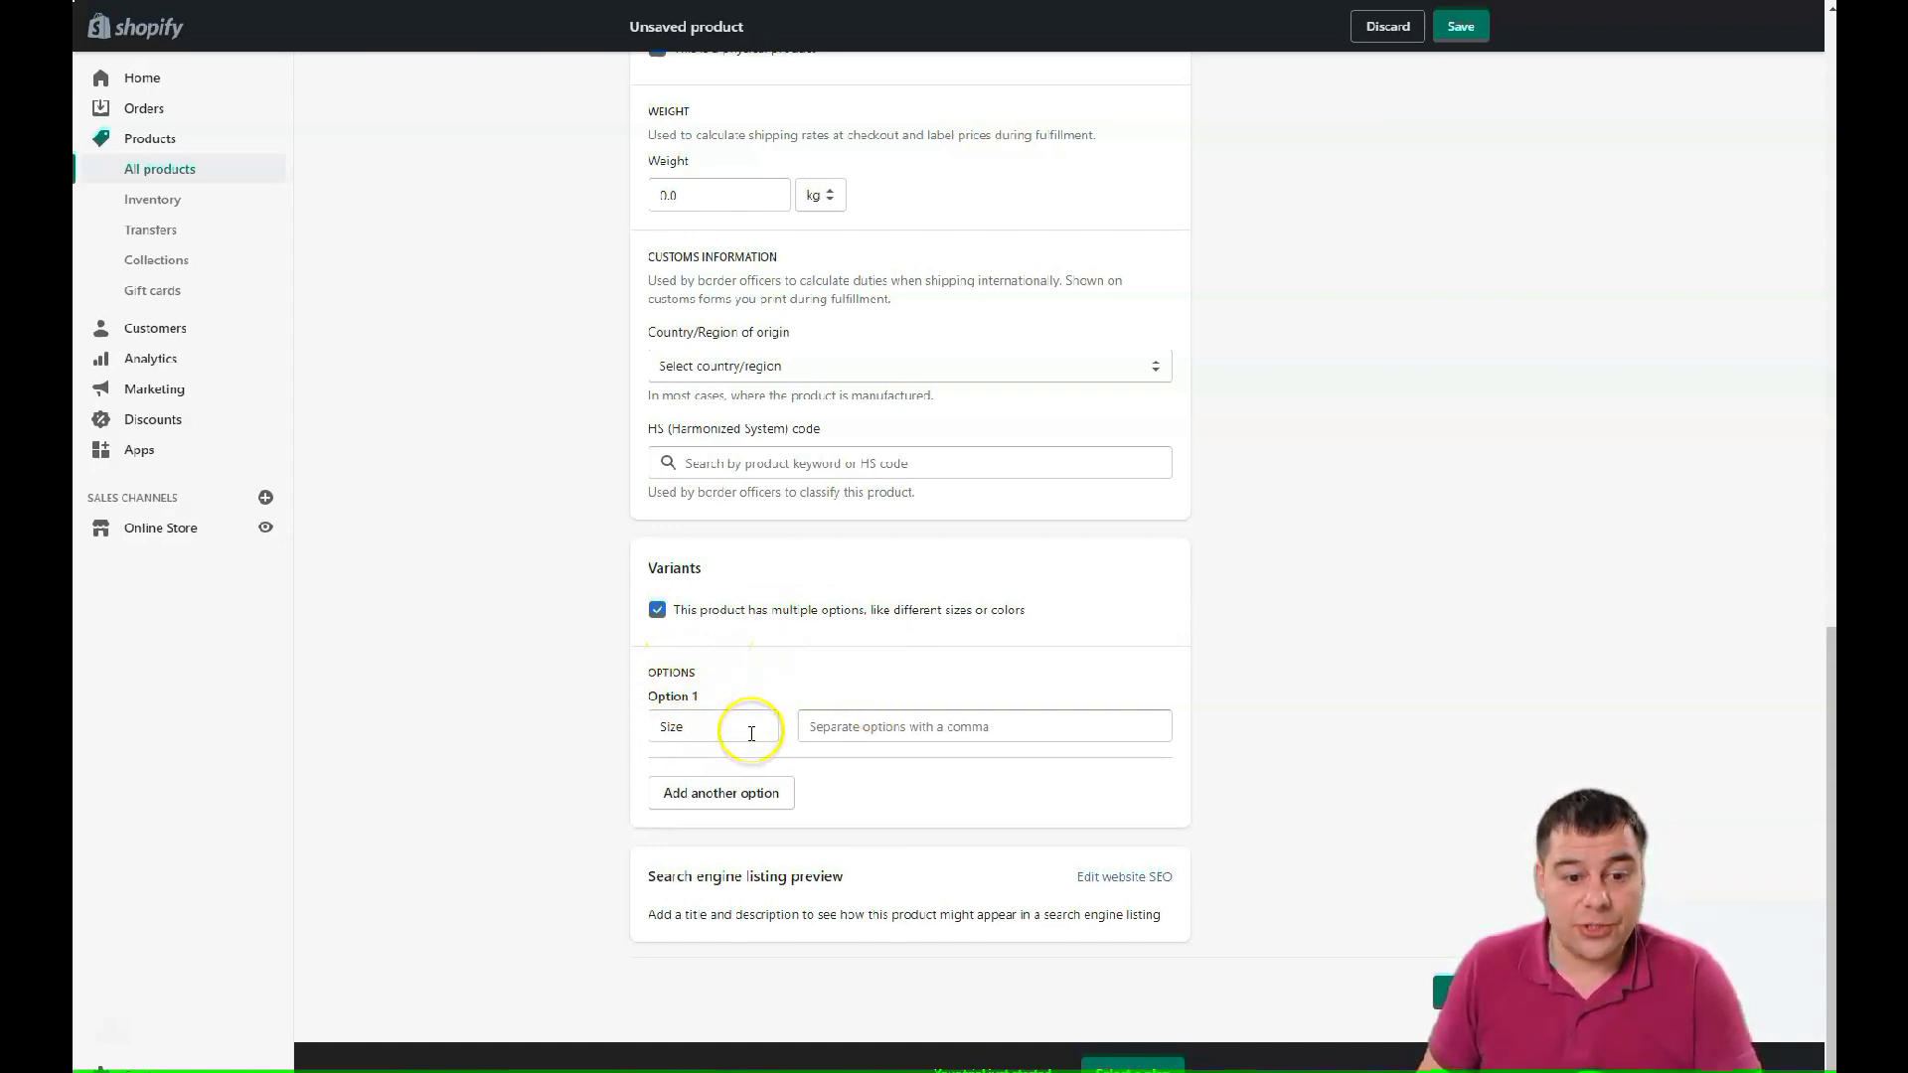
{"action": "left_click", "coordinate": [866, 727]}
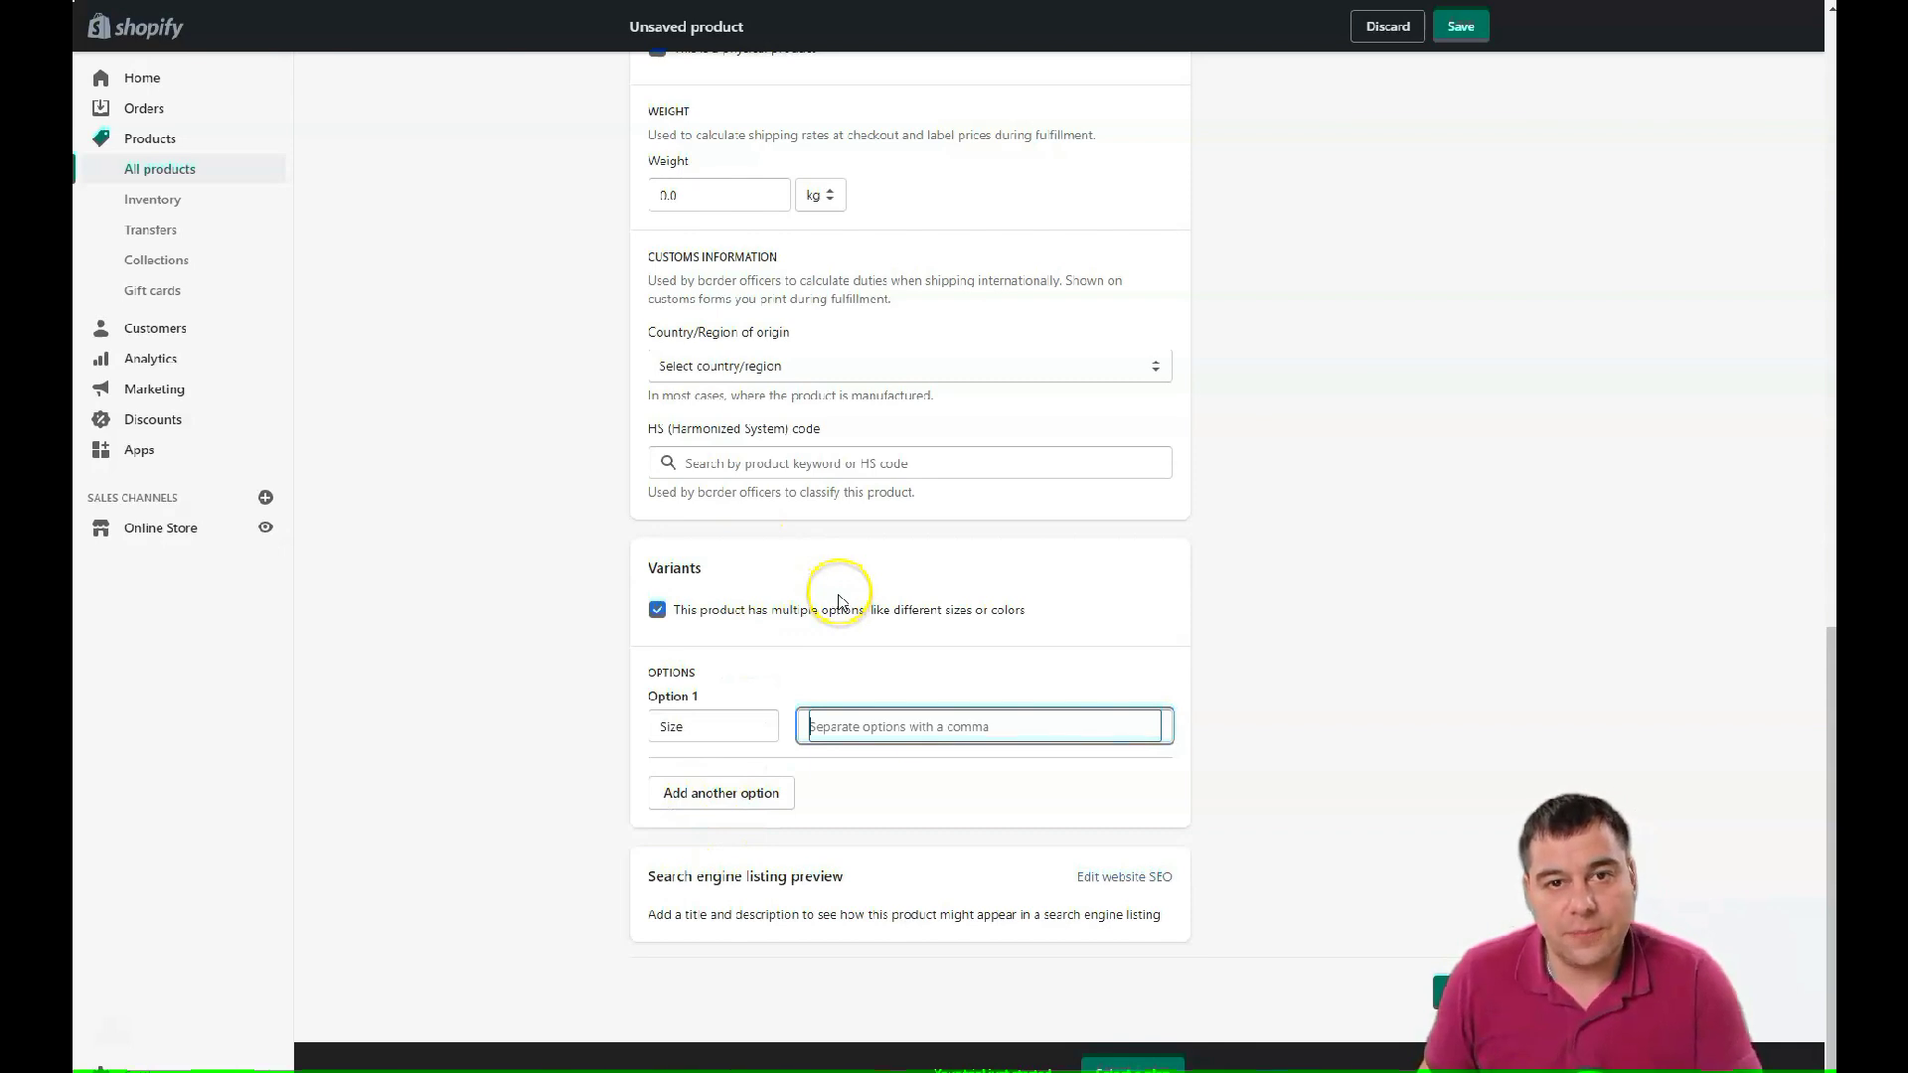
- Look over the whole product form and leave it for the admin home page without saving the product
{"action": "scroll", "coordinate": [838, 601], "scroll_direction": "up", "scroll_amount": 15}
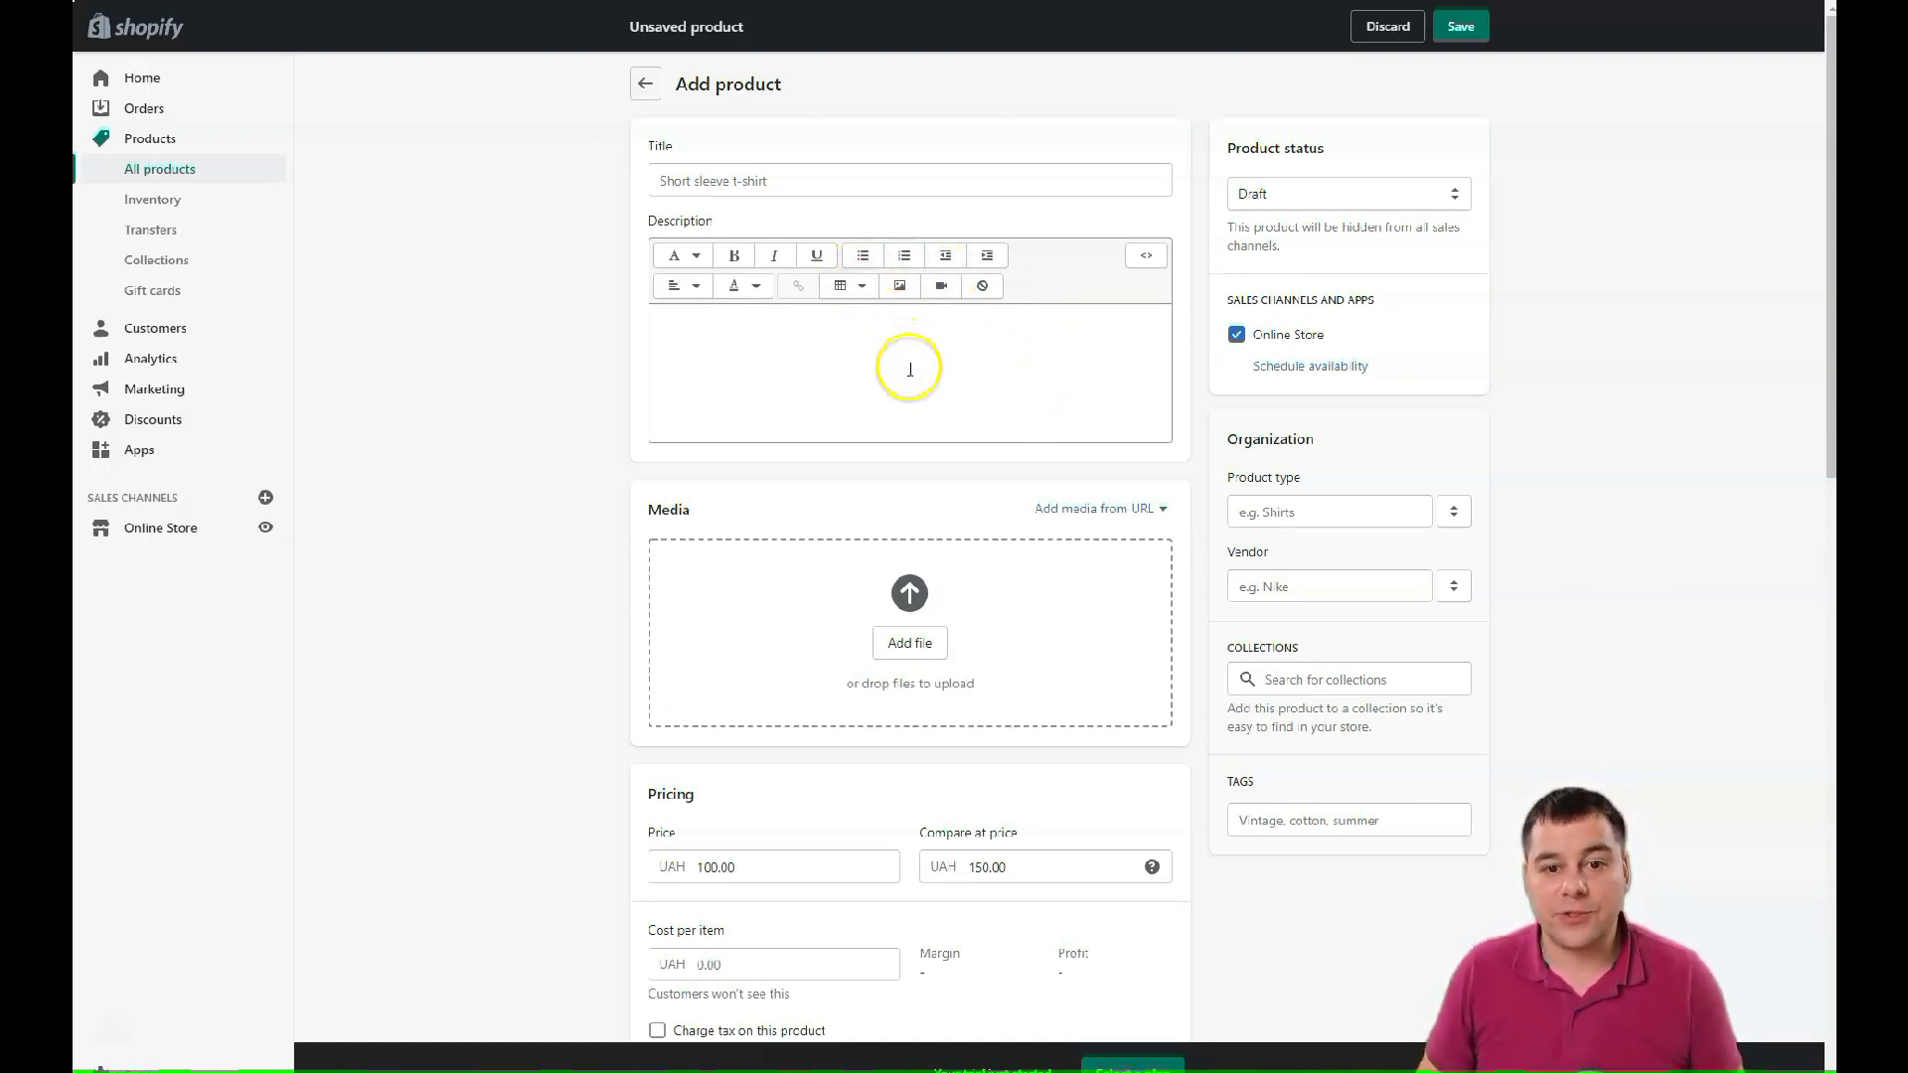
{"action": "scroll", "coordinate": [917, 377], "scroll_direction": "down", "scroll_amount": 14}
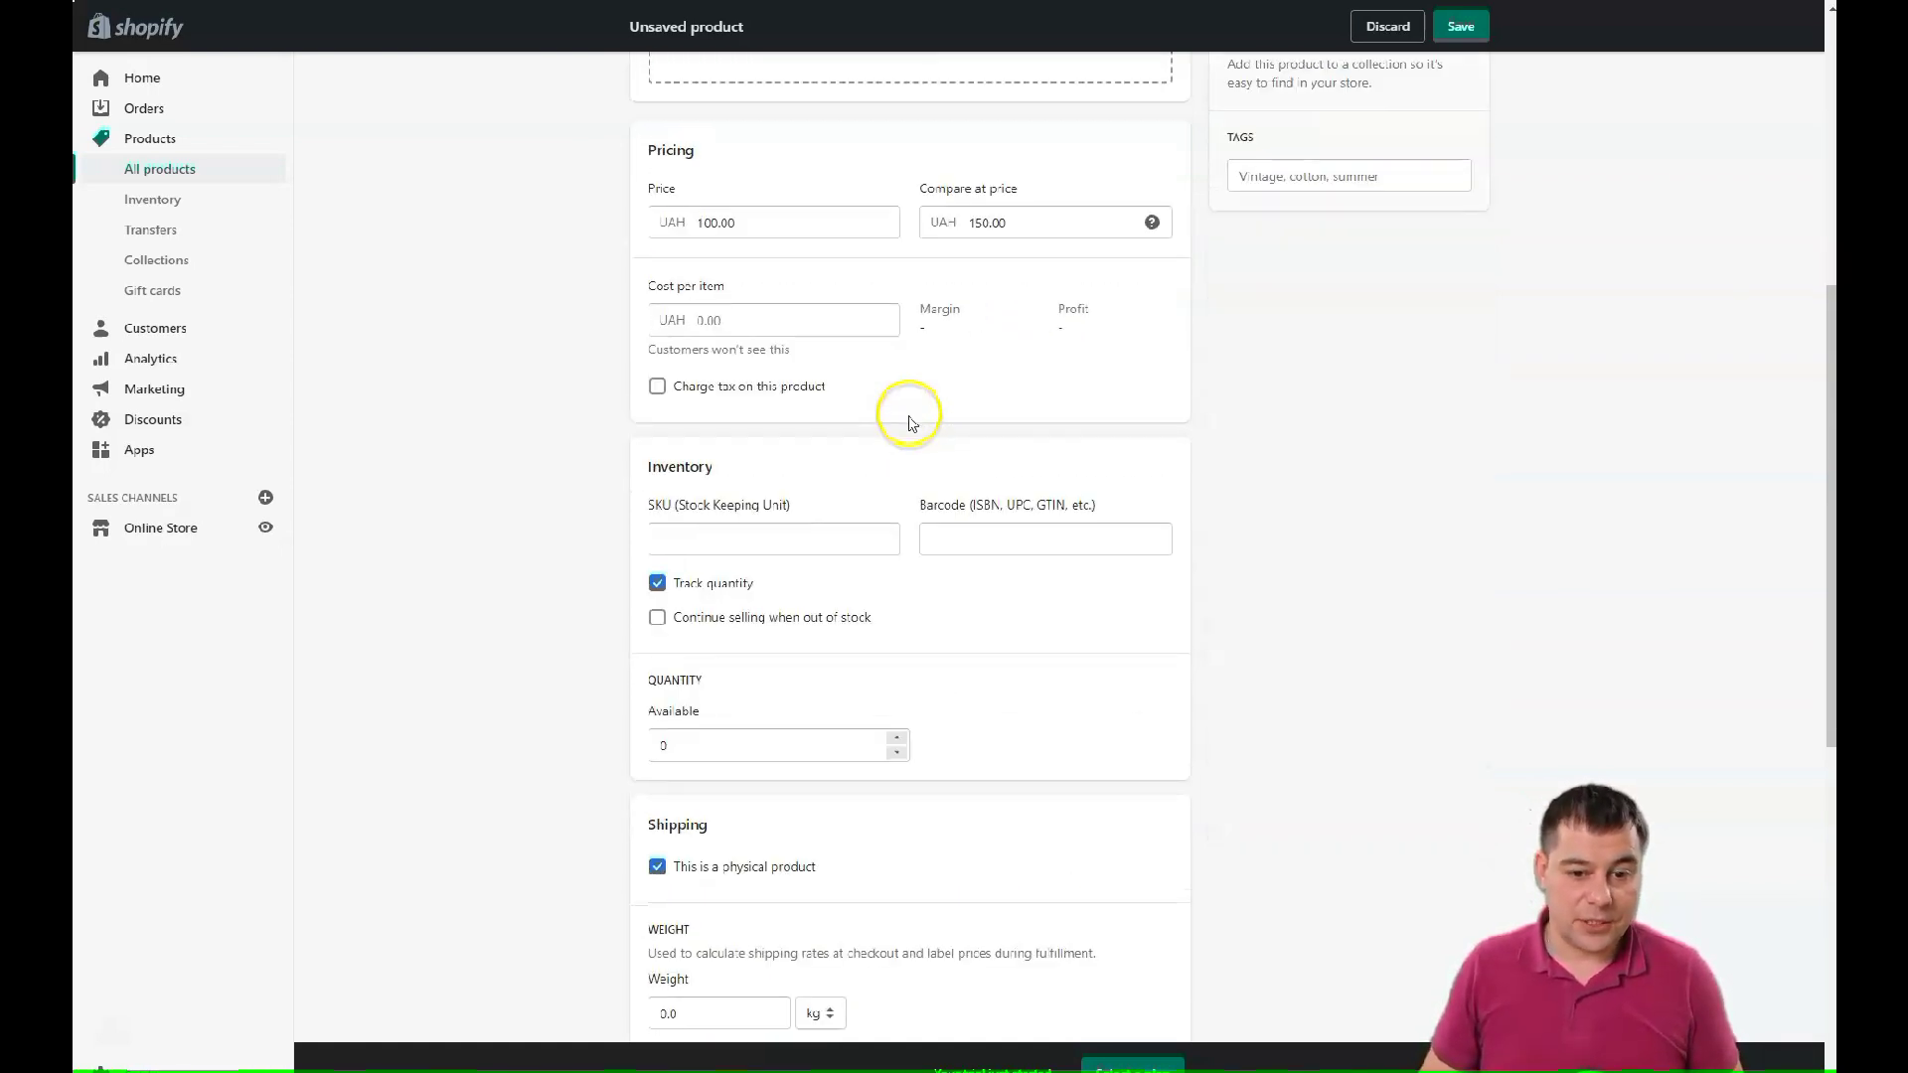
{"action": "scroll", "coordinate": [947, 413], "scroll_direction": "down", "scroll_amount": 3}
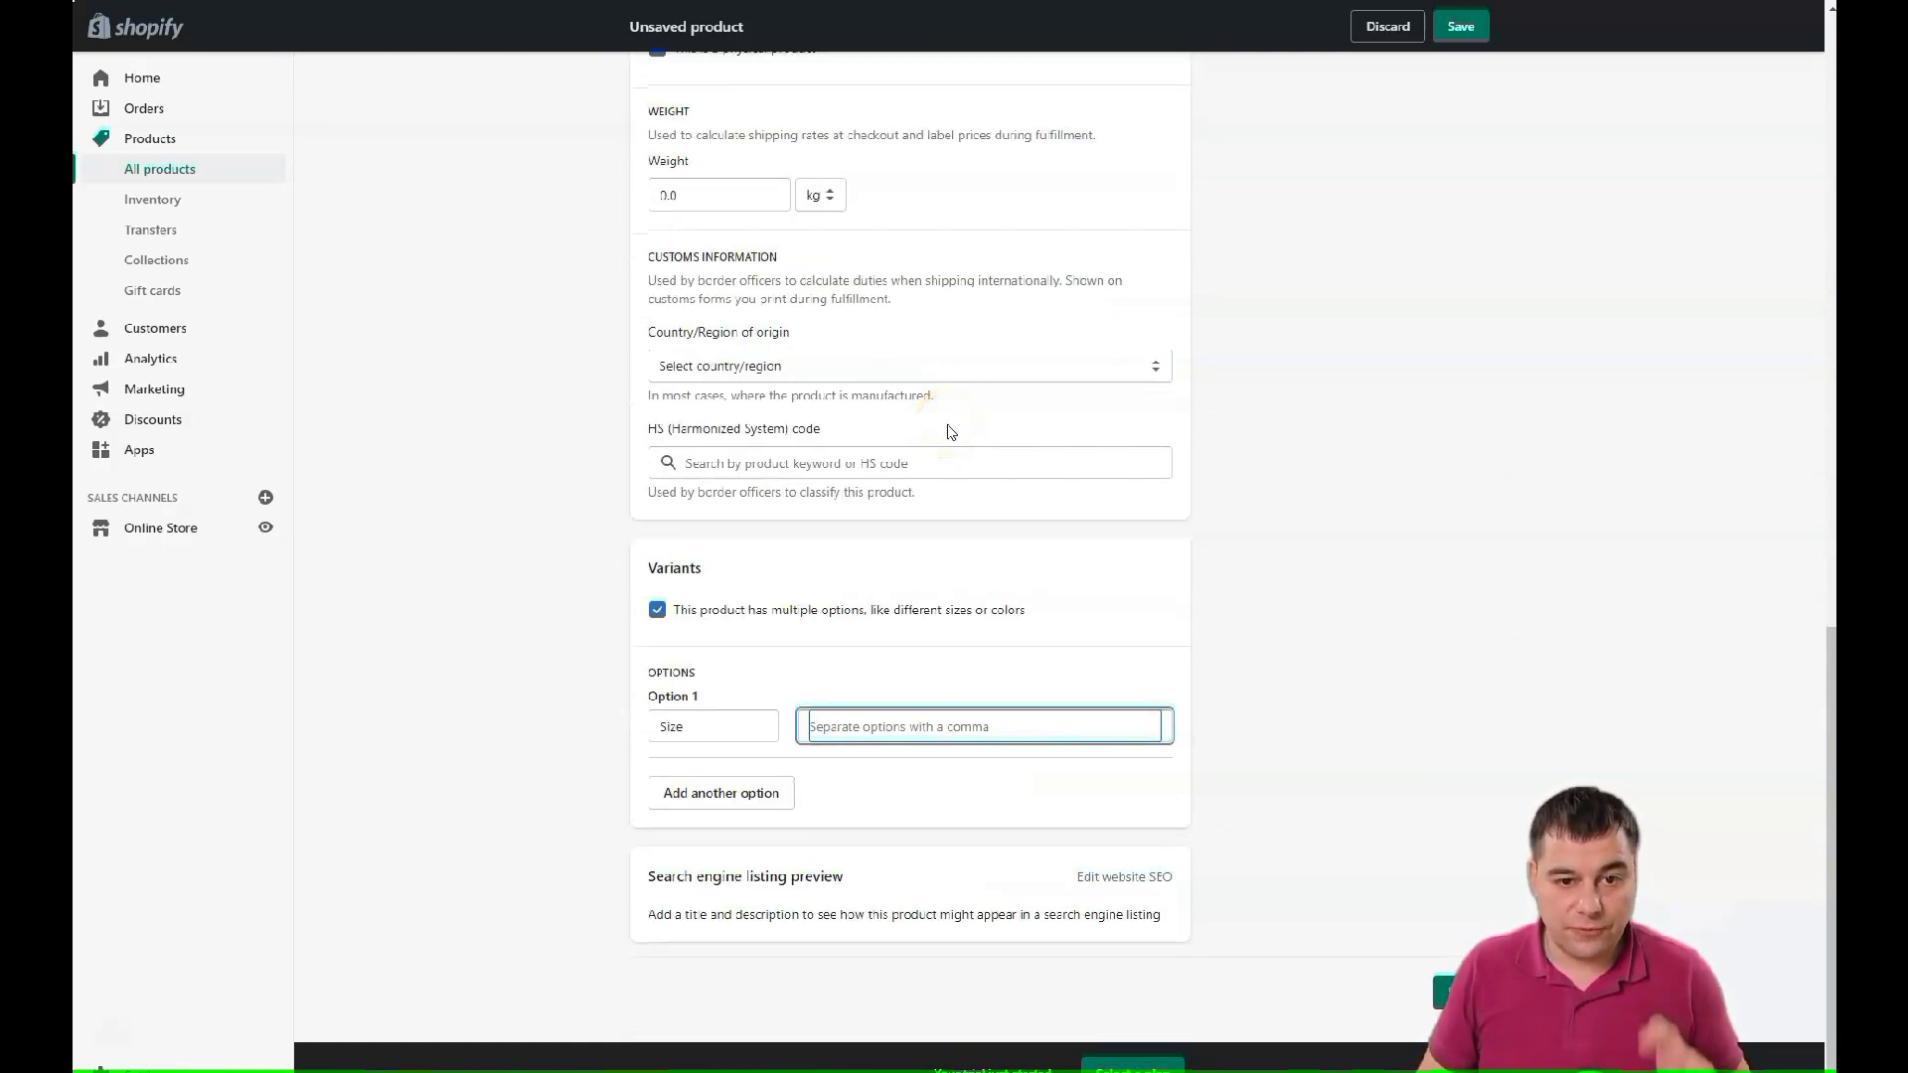
{"action": "scroll", "coordinate": [971, 368], "scroll_direction": "up", "scroll_amount": 15}
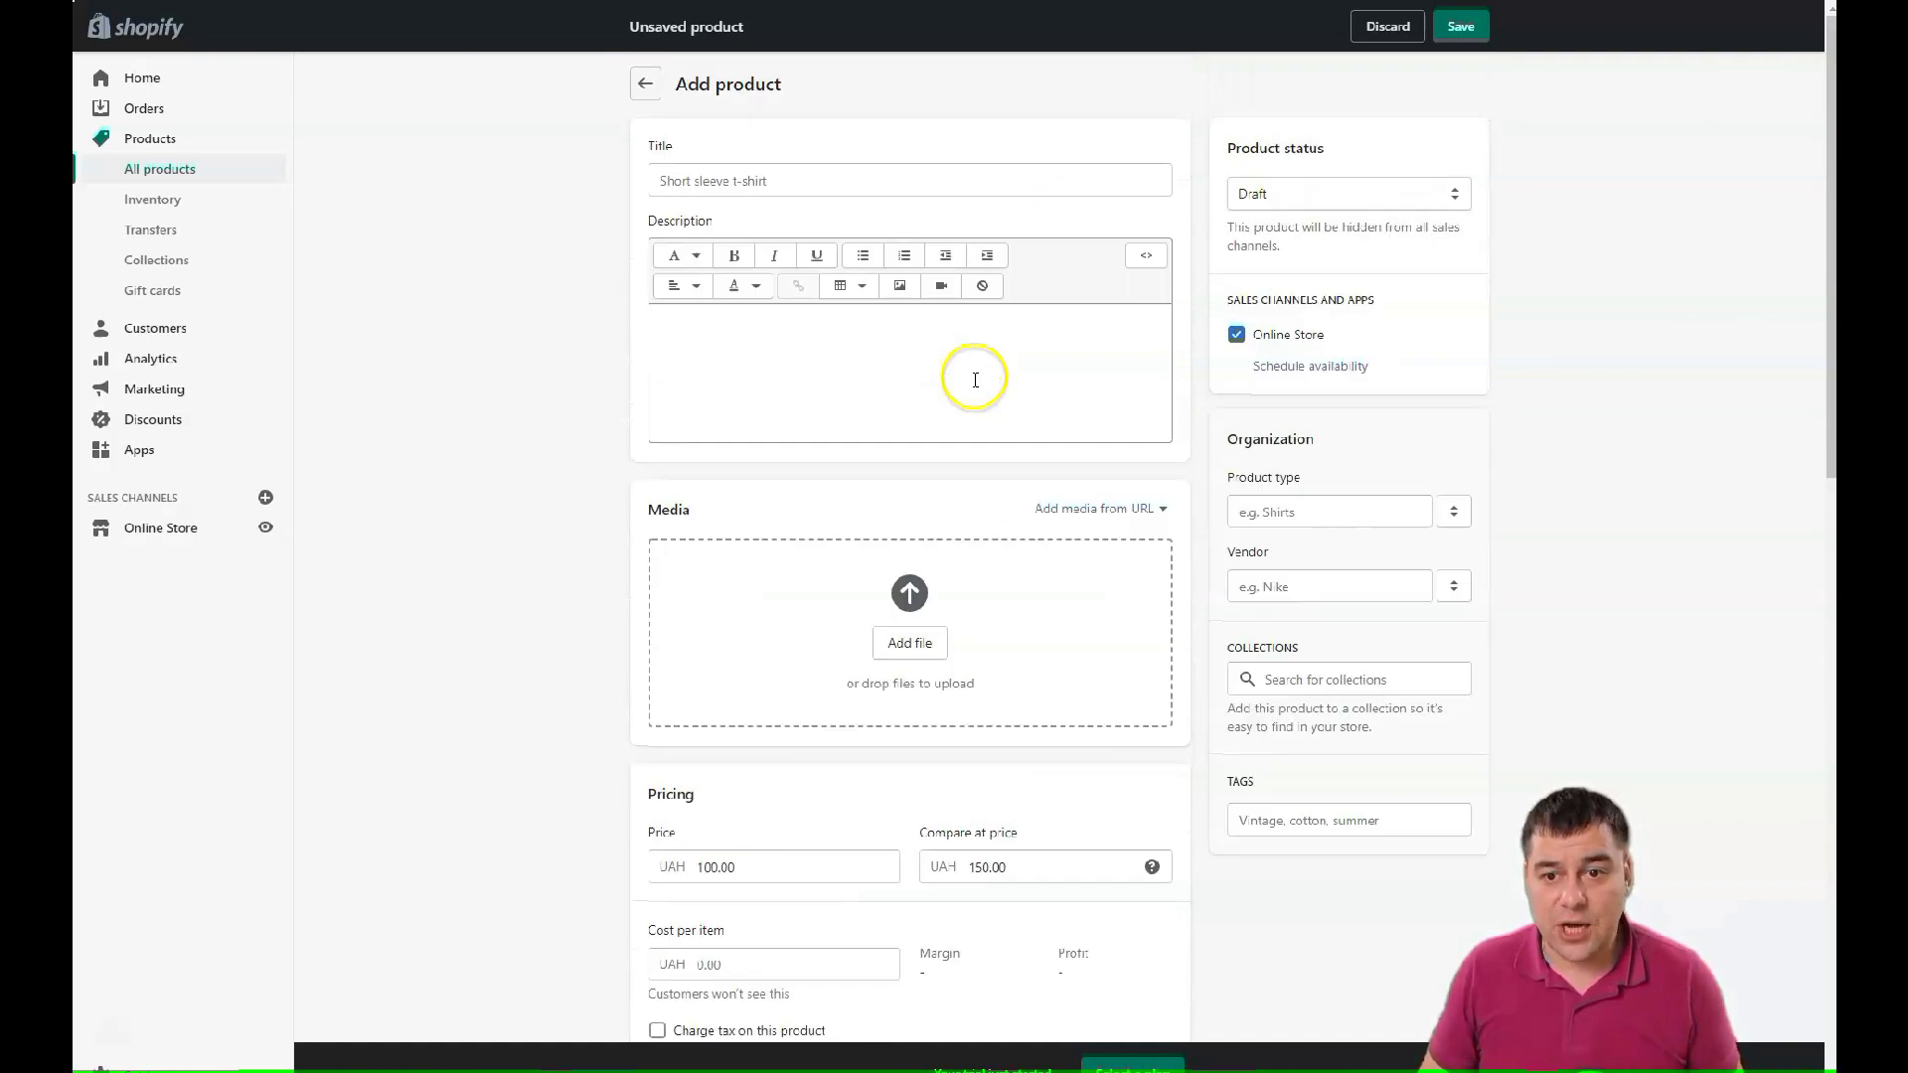
{"action": "left_click", "coordinate": [108, 77]}
{"action": "left_click", "coordinate": [1177, 613]}
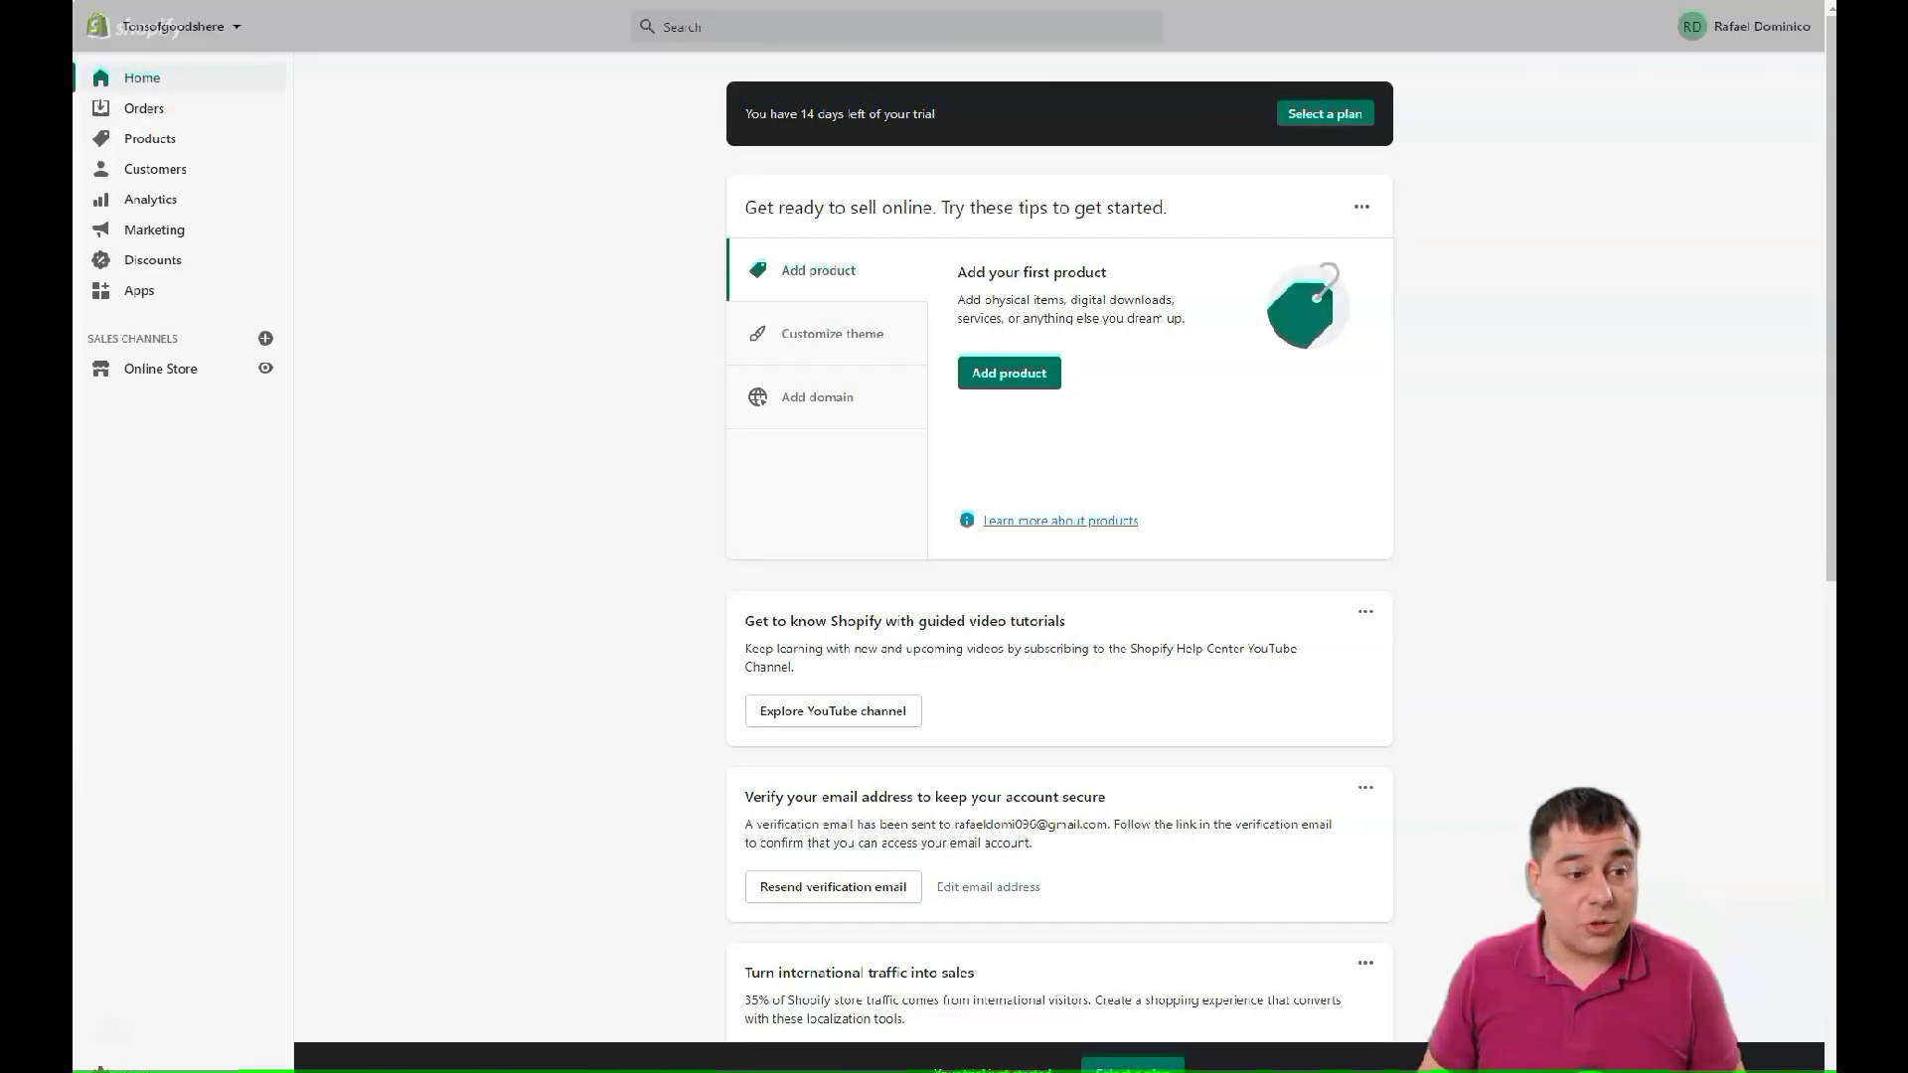
- Review the online store's Domains and Preferences pages and return to the admin home page
{"action": "left_click", "coordinate": [142, 371]}
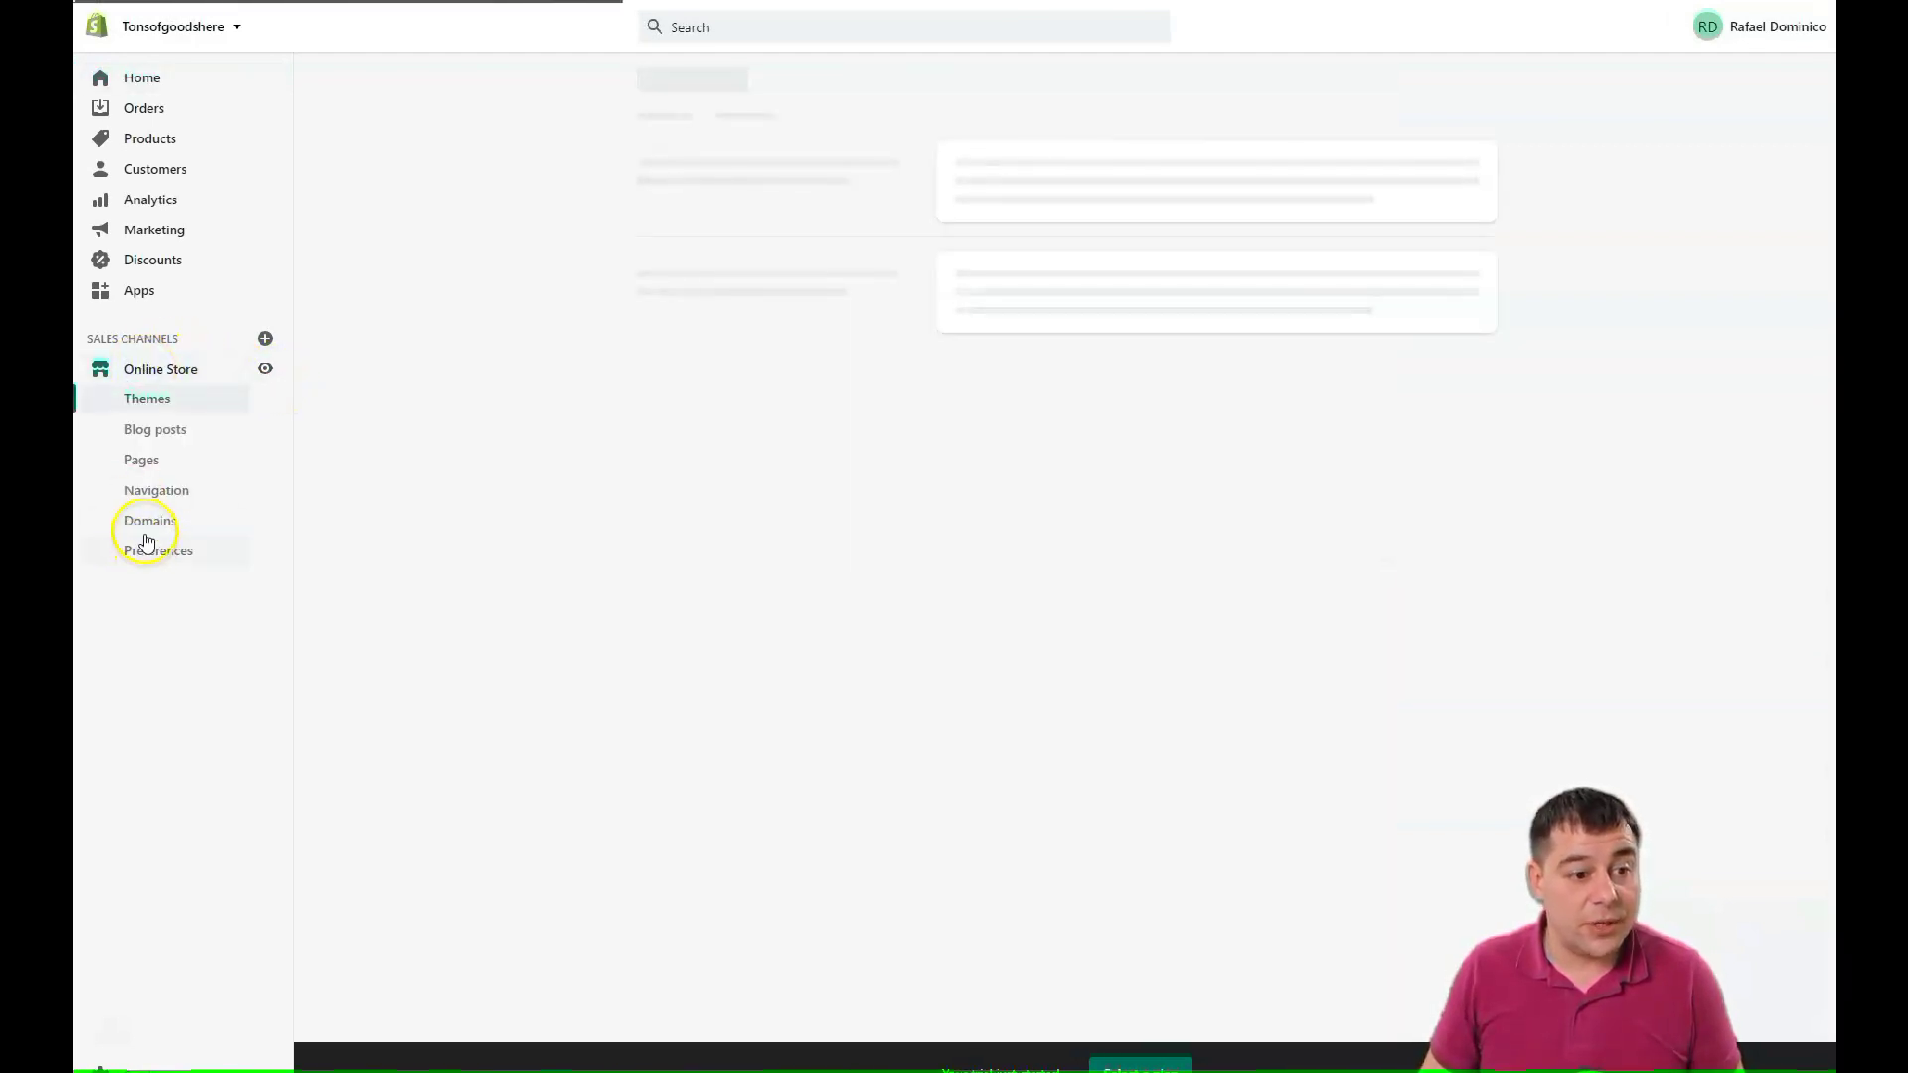
{"action": "left_click", "coordinate": [154, 520]}
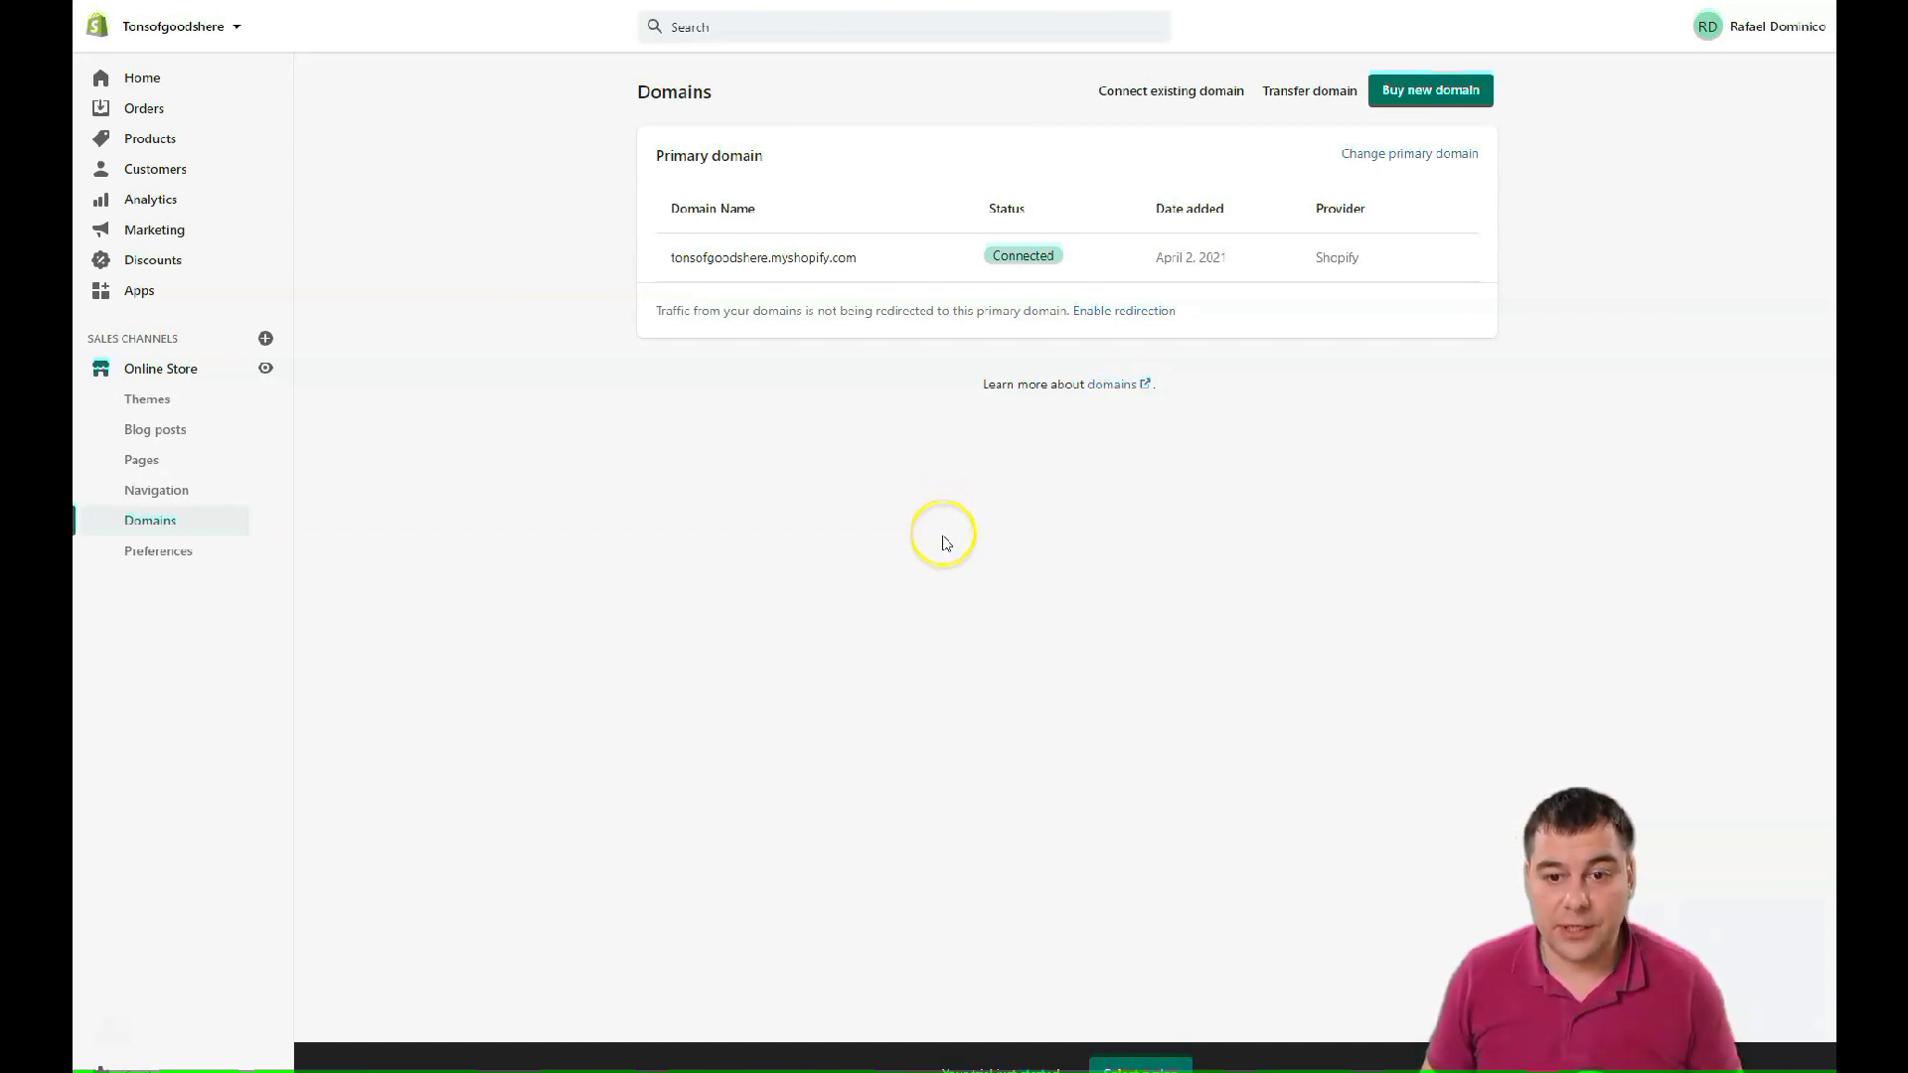
{"action": "left_click", "coordinate": [161, 549]}
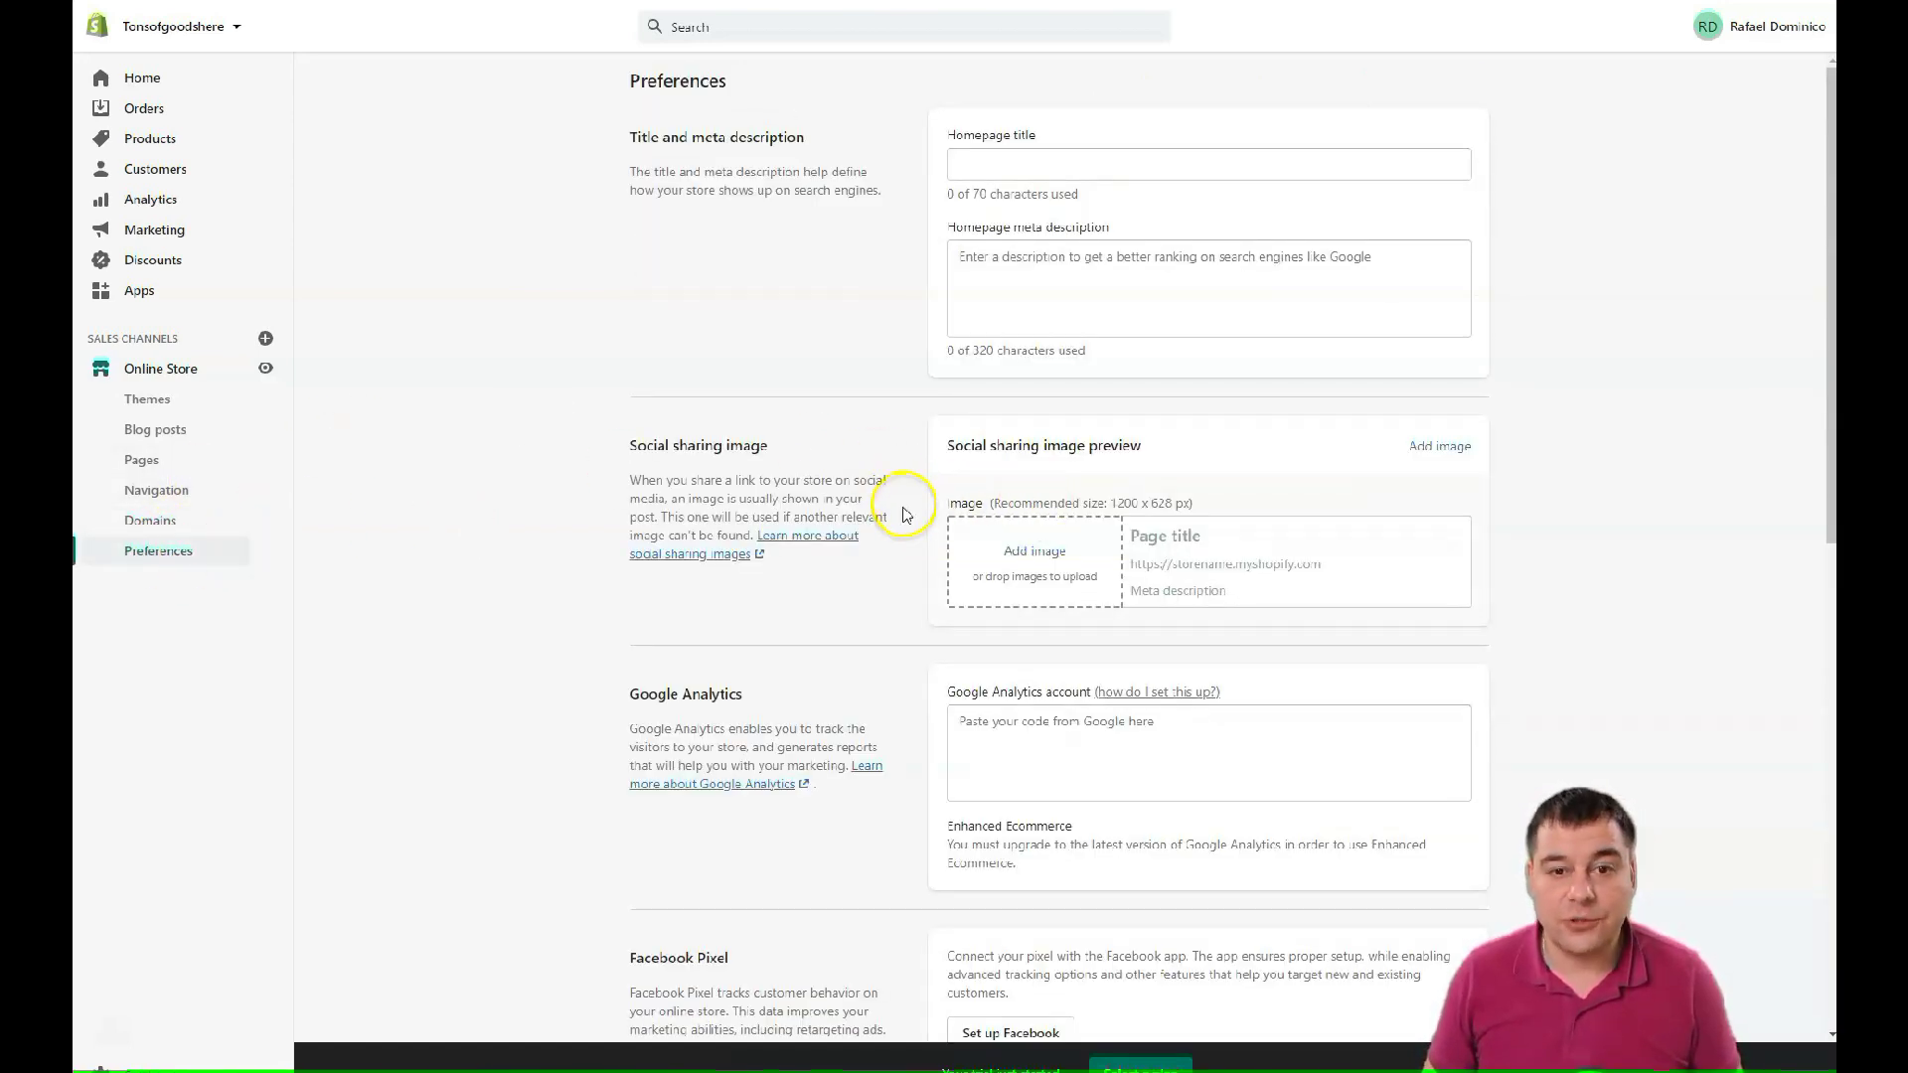
{"action": "scroll", "coordinate": [900, 505], "scroll_direction": "down", "scroll_amount": 5}
{"action": "scroll", "coordinate": [899, 505], "scroll_direction": "down", "scroll_amount": 5}
{"action": "scroll", "coordinate": [897, 506], "scroll_direction": "up", "scroll_amount": 10}
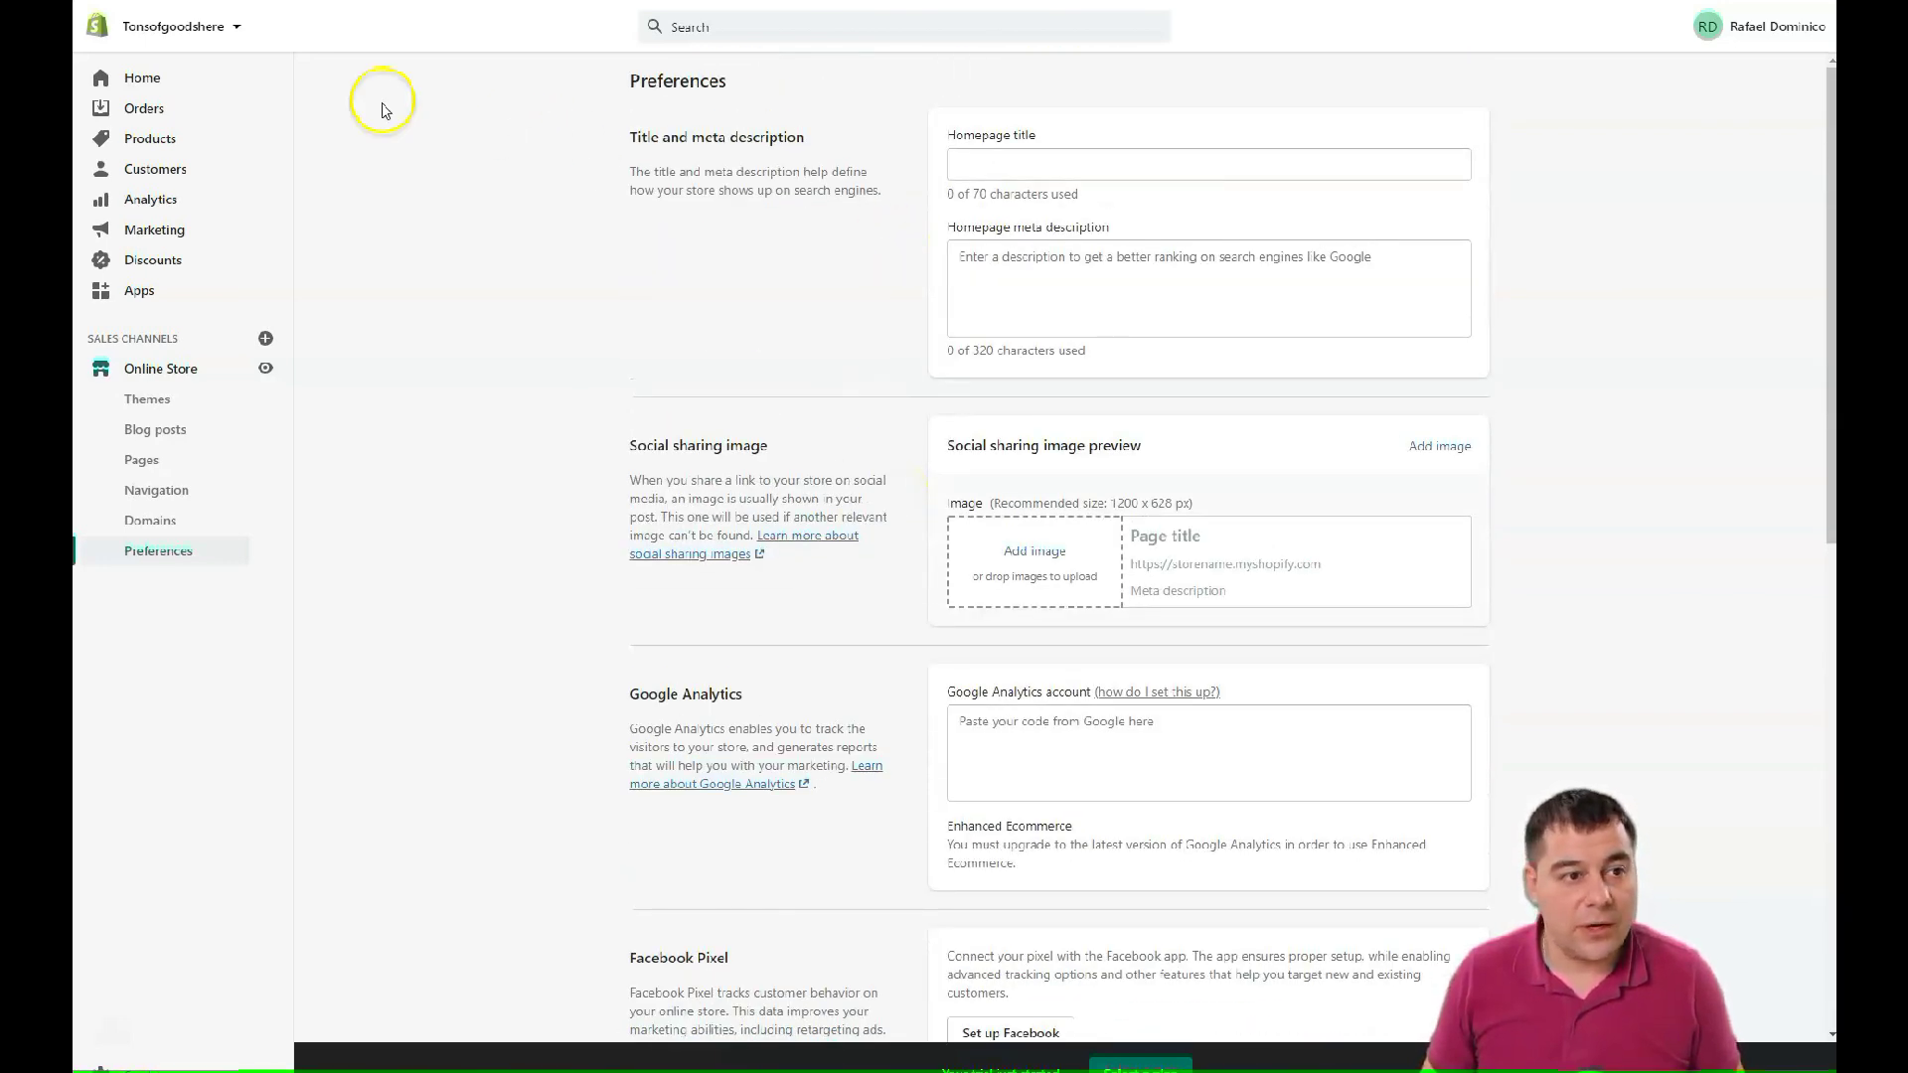
{"action": "left_click", "coordinate": [144, 77]}
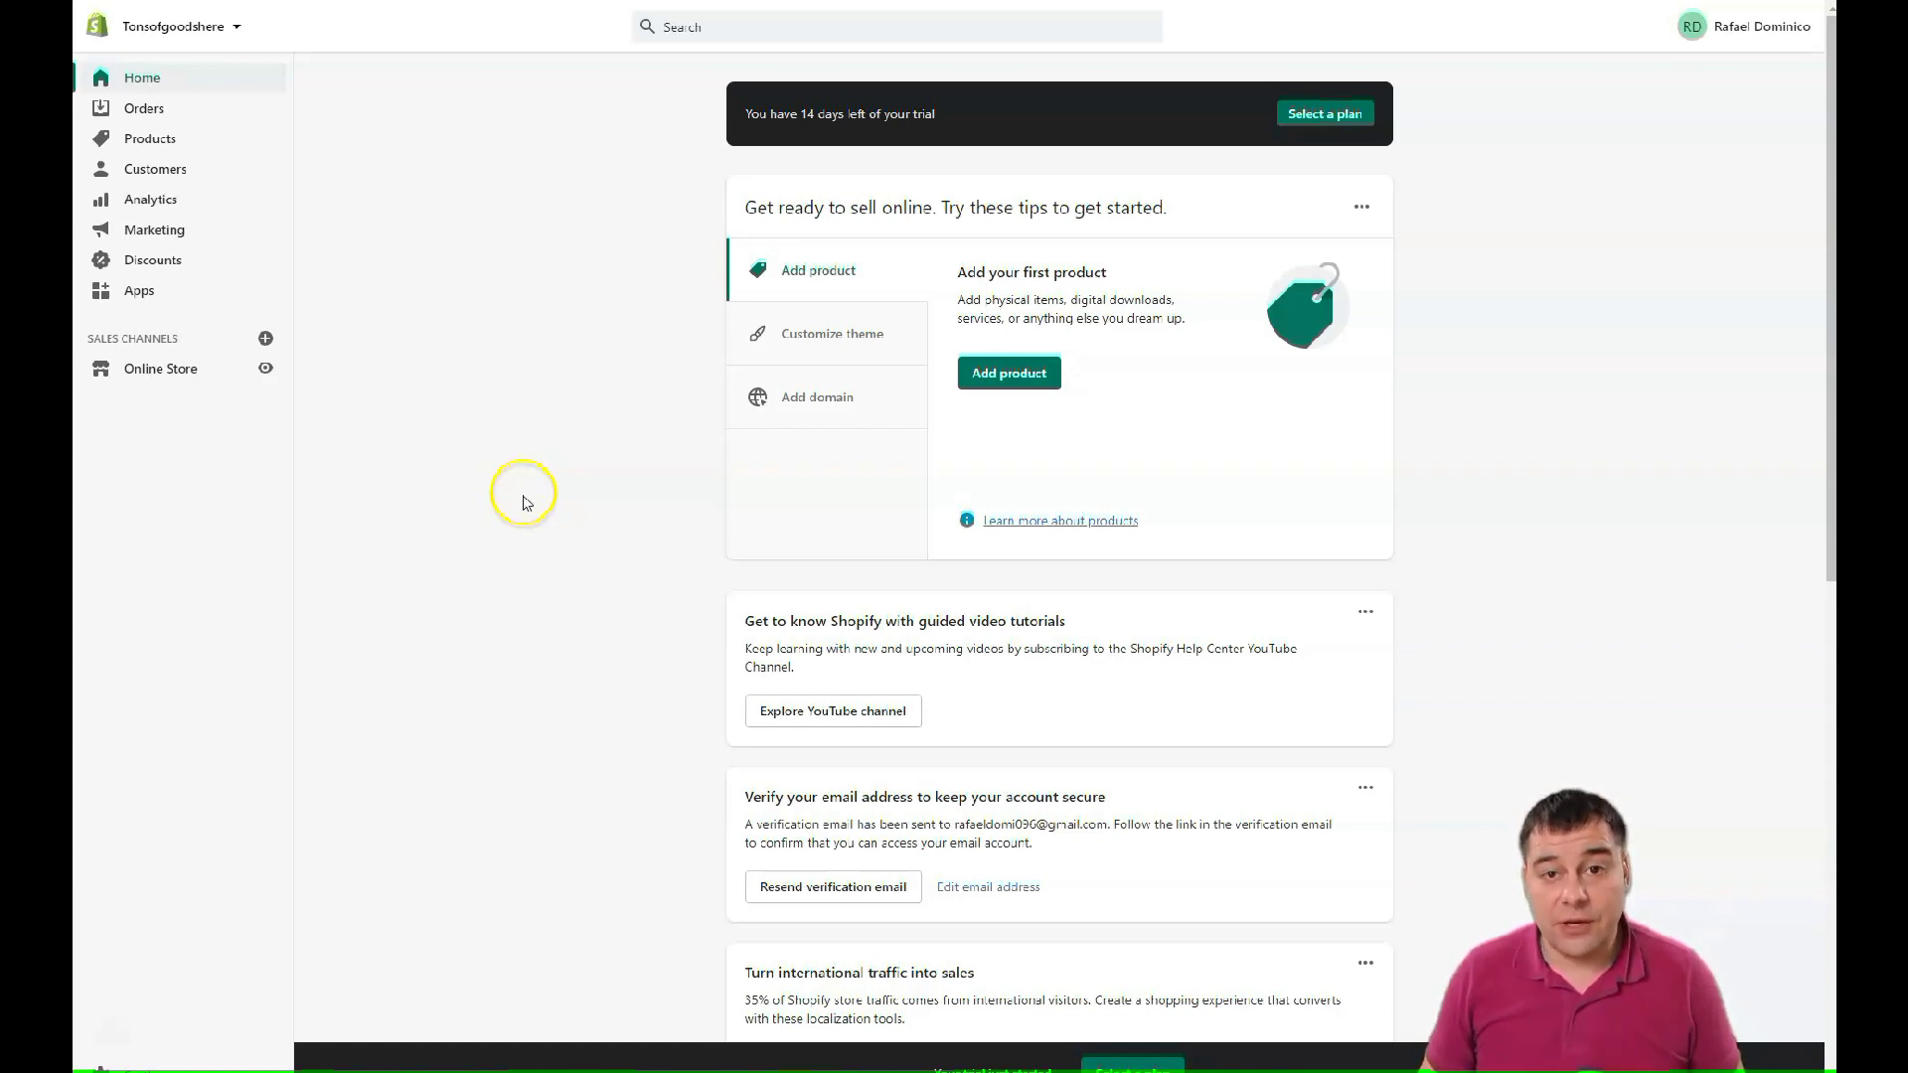
{"action": "left_click", "coordinate": [132, 87]}
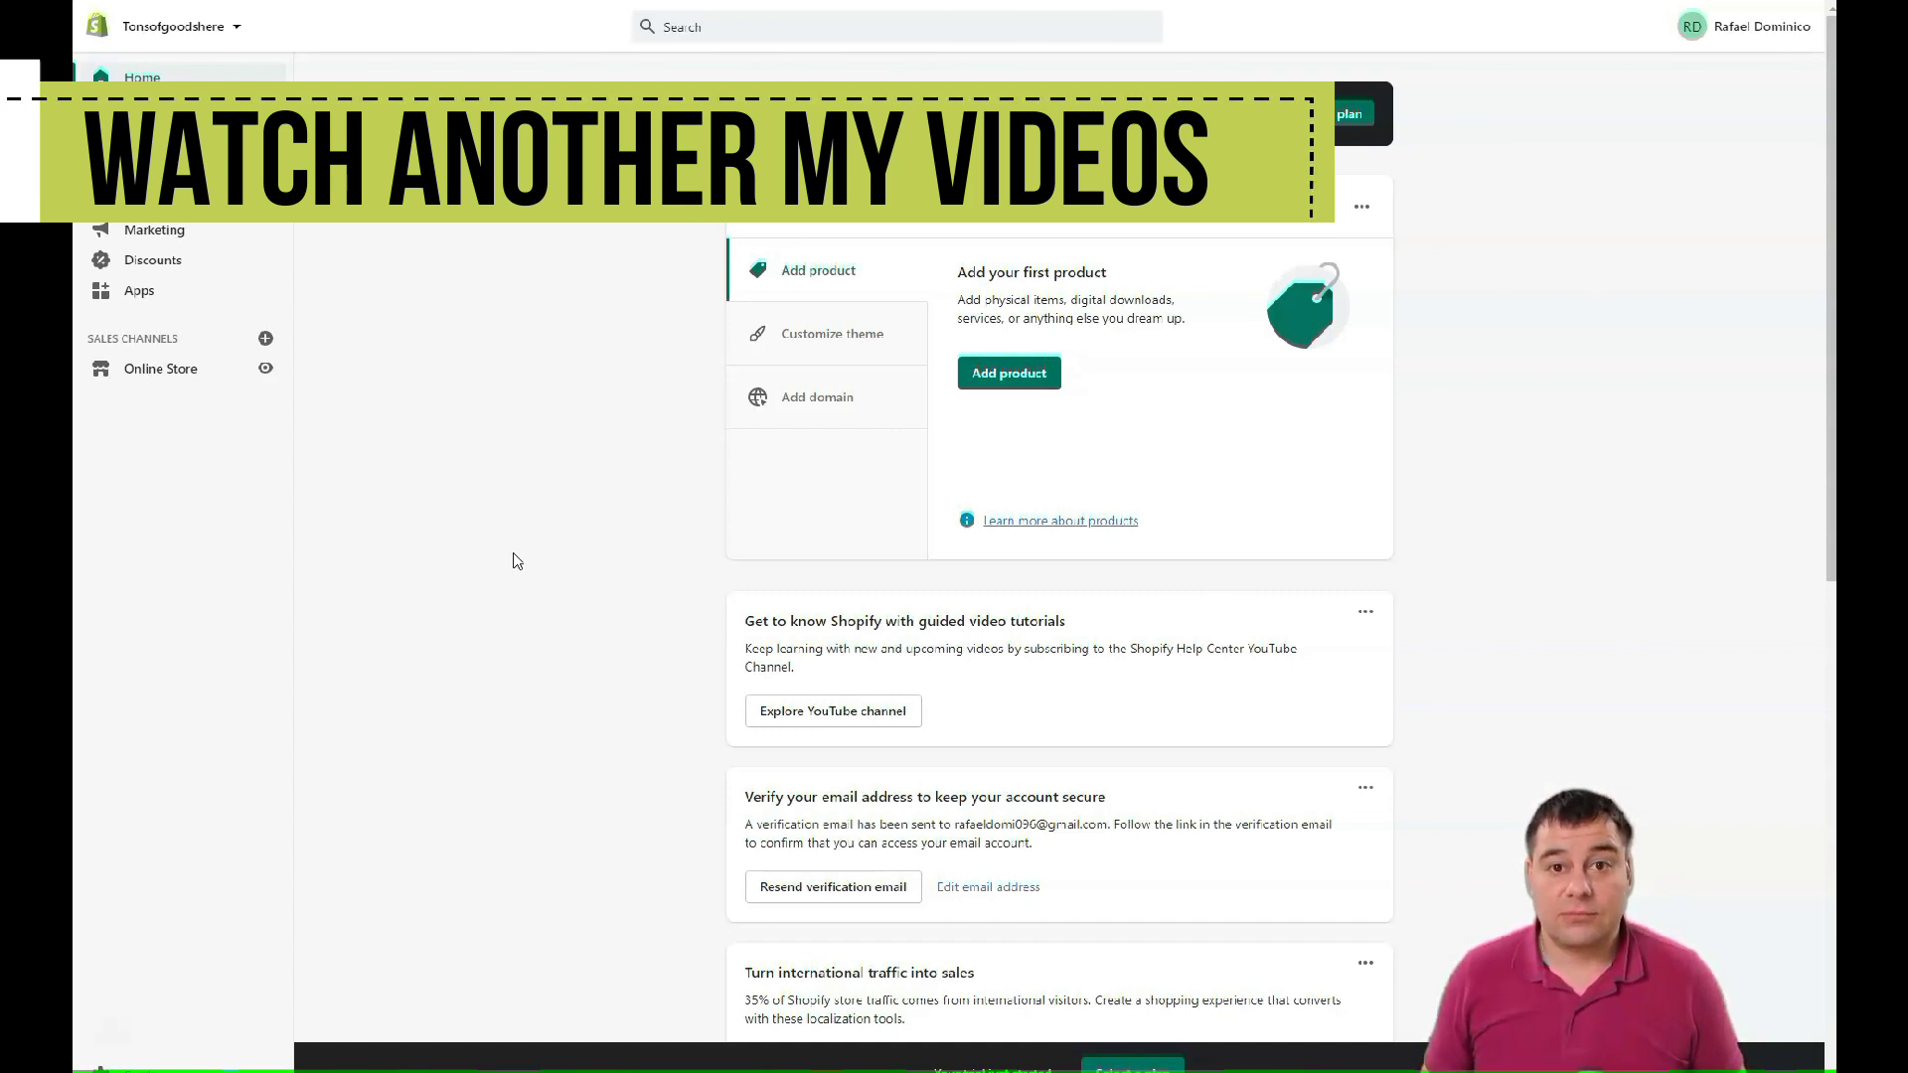
{"action": "left_click", "coordinate": [511, 570]}
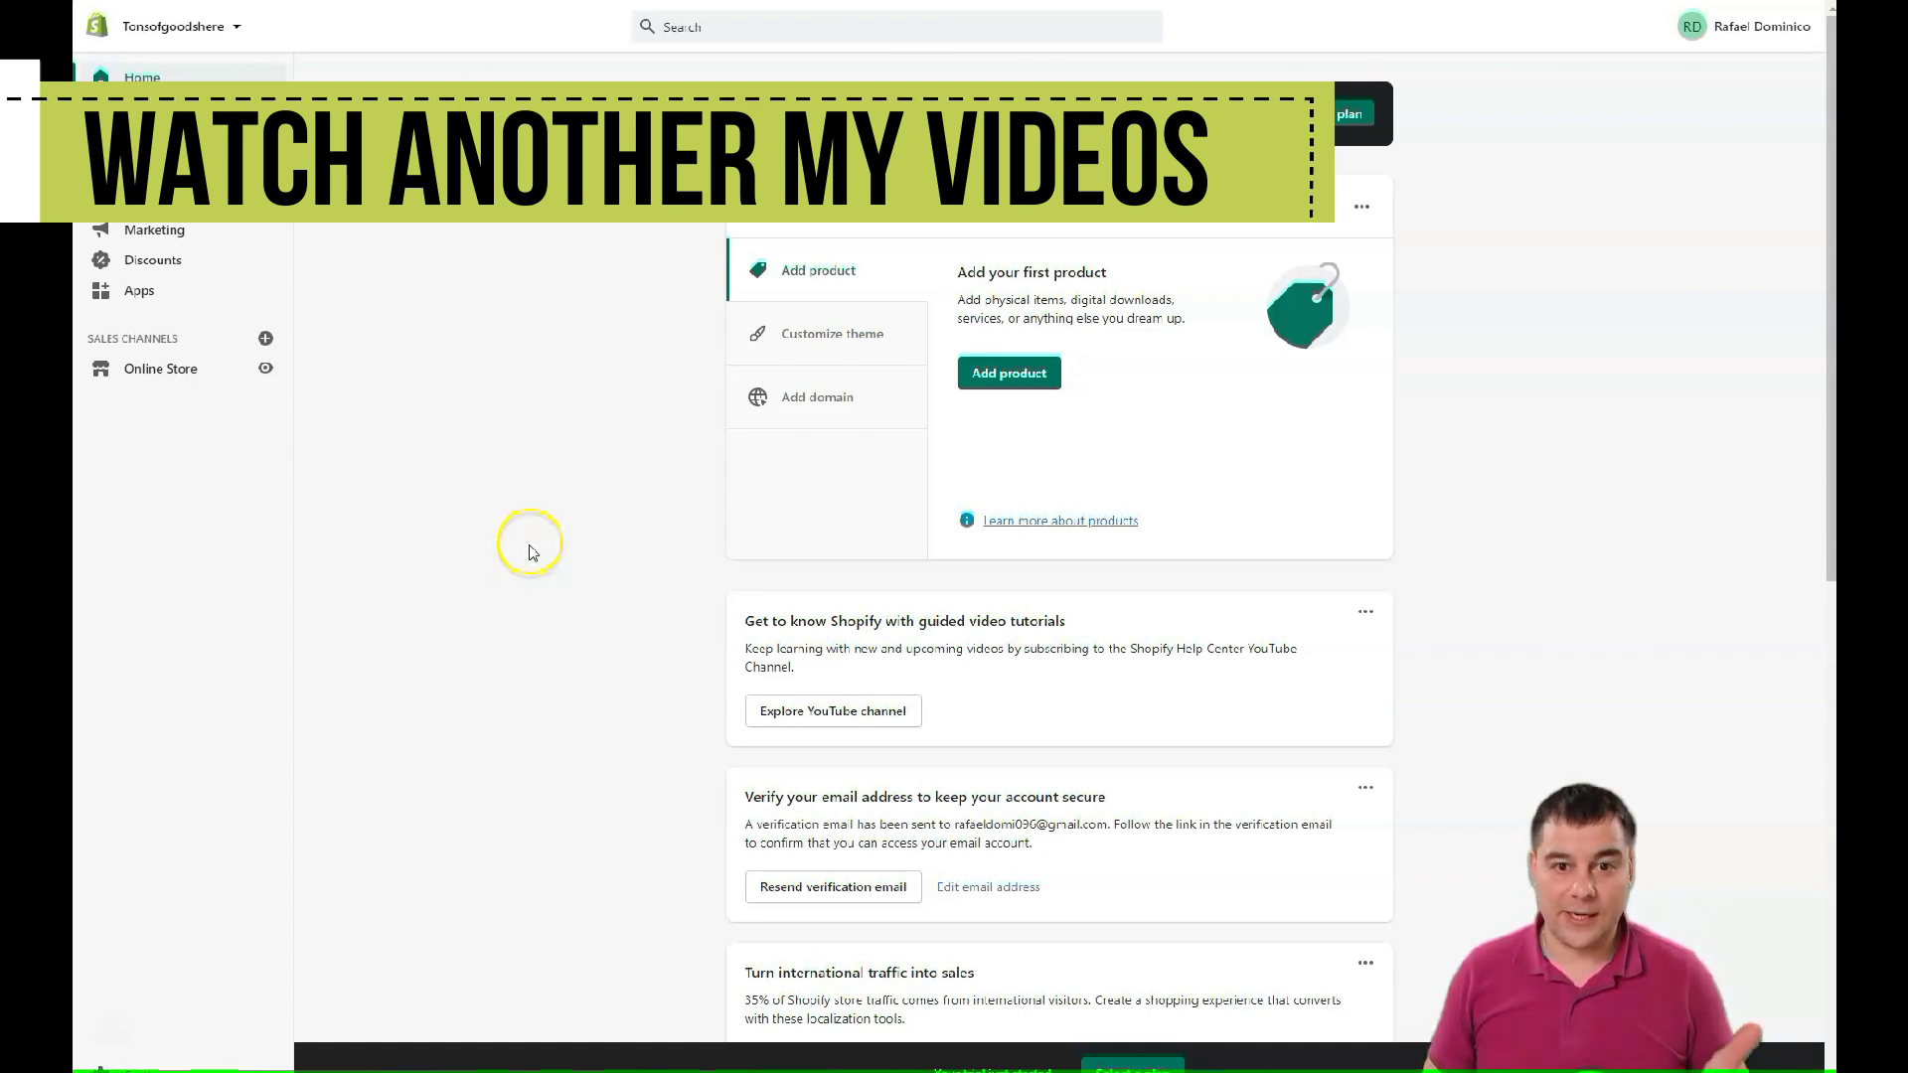
{"action": "left_click", "coordinate": [530, 541]}
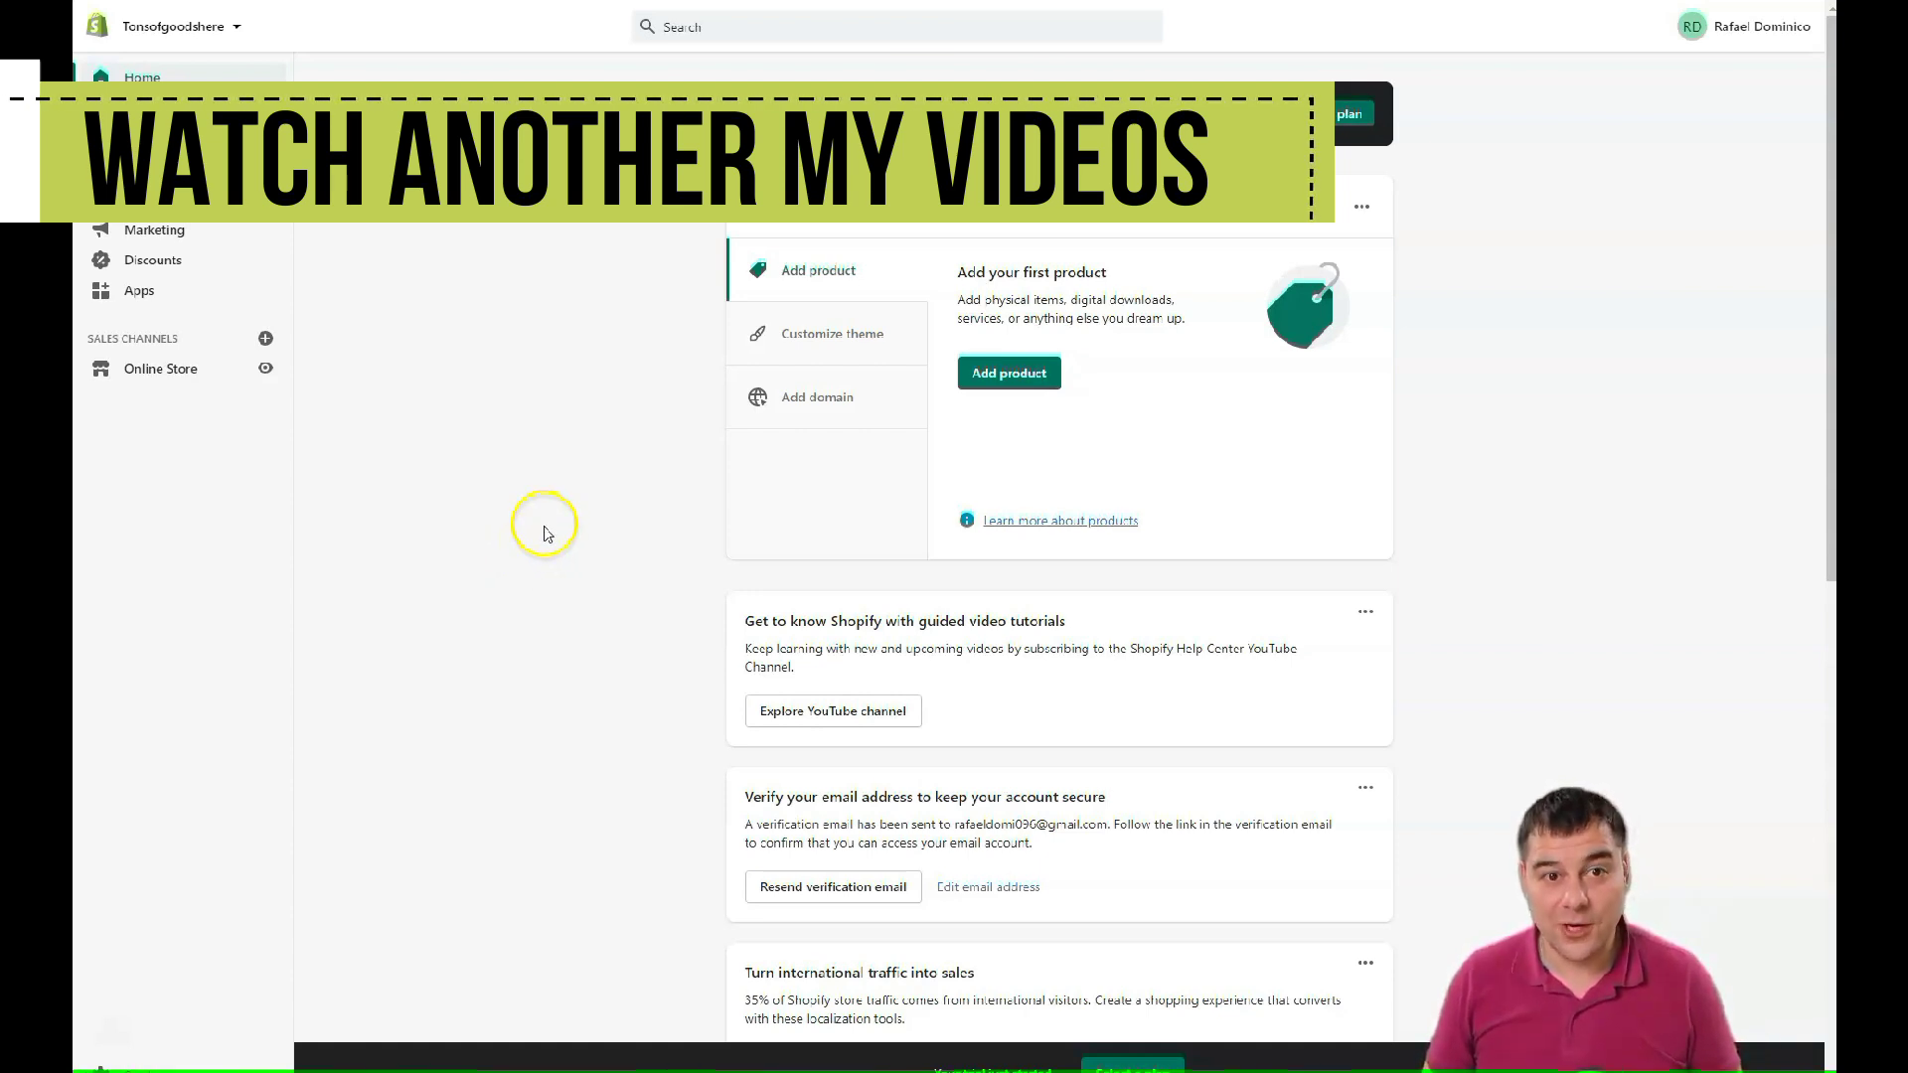